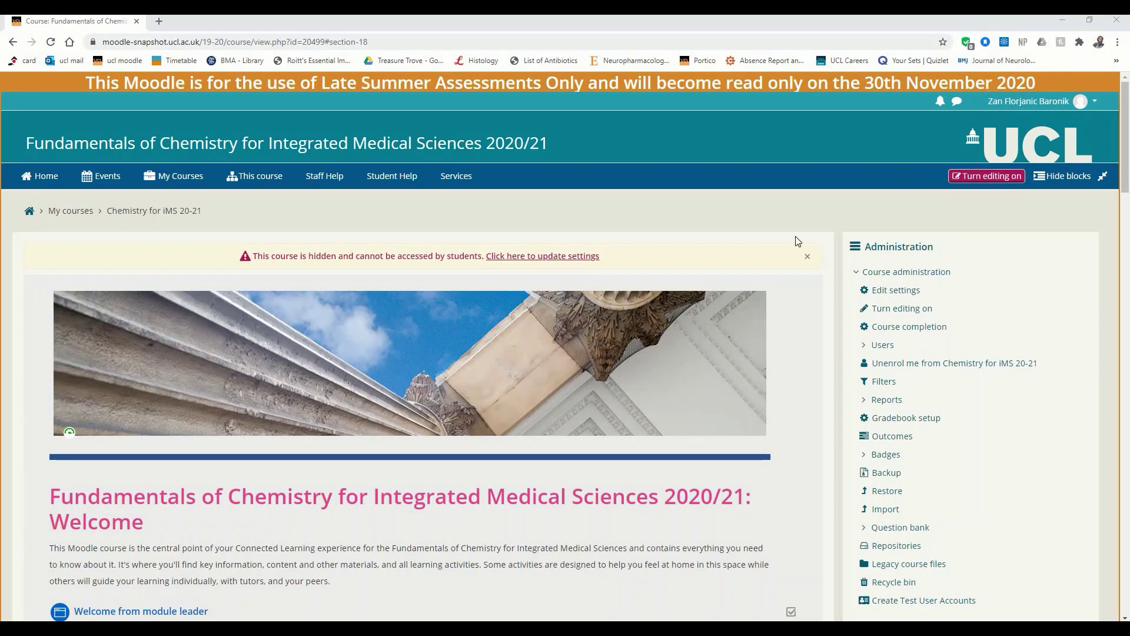
- Turn on editing for the Fundamentals of Chemistry for Integrated Medical Sciences course page
scroll(796, 241, down, 3)
scroll(796, 241, up, 3)
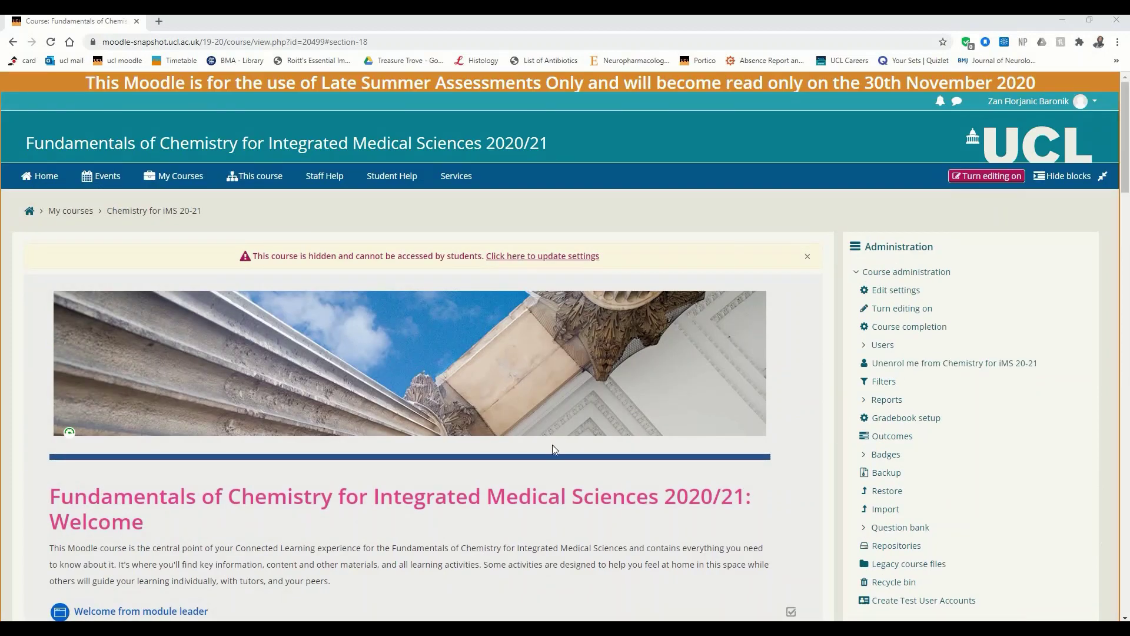
scroll(424, 438, down, 3)
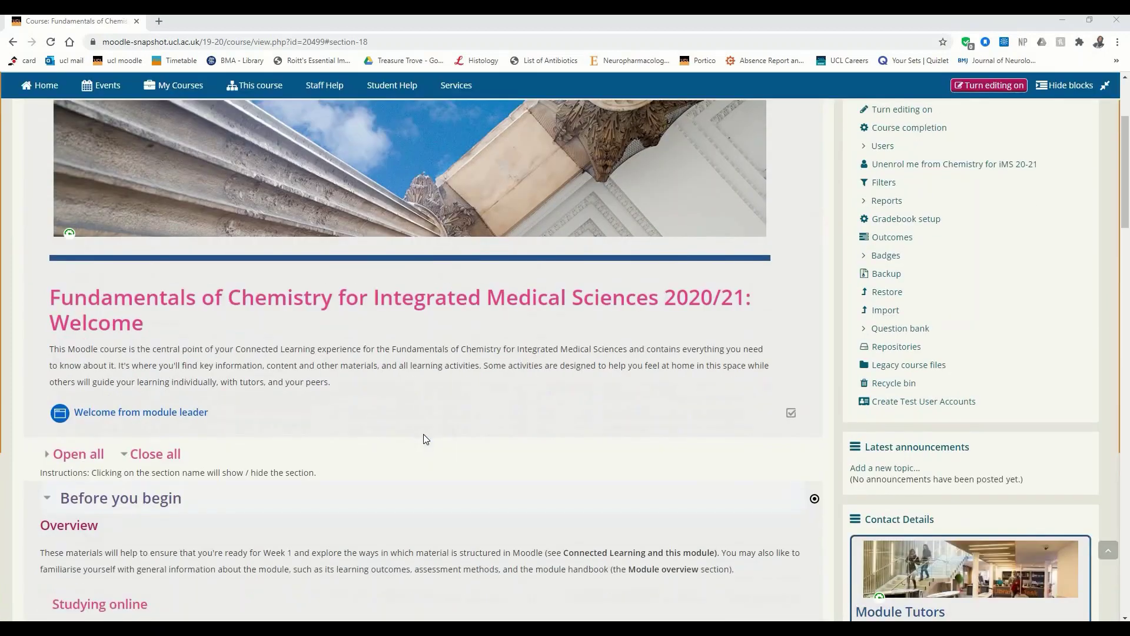
scroll(423, 435, up, 3)
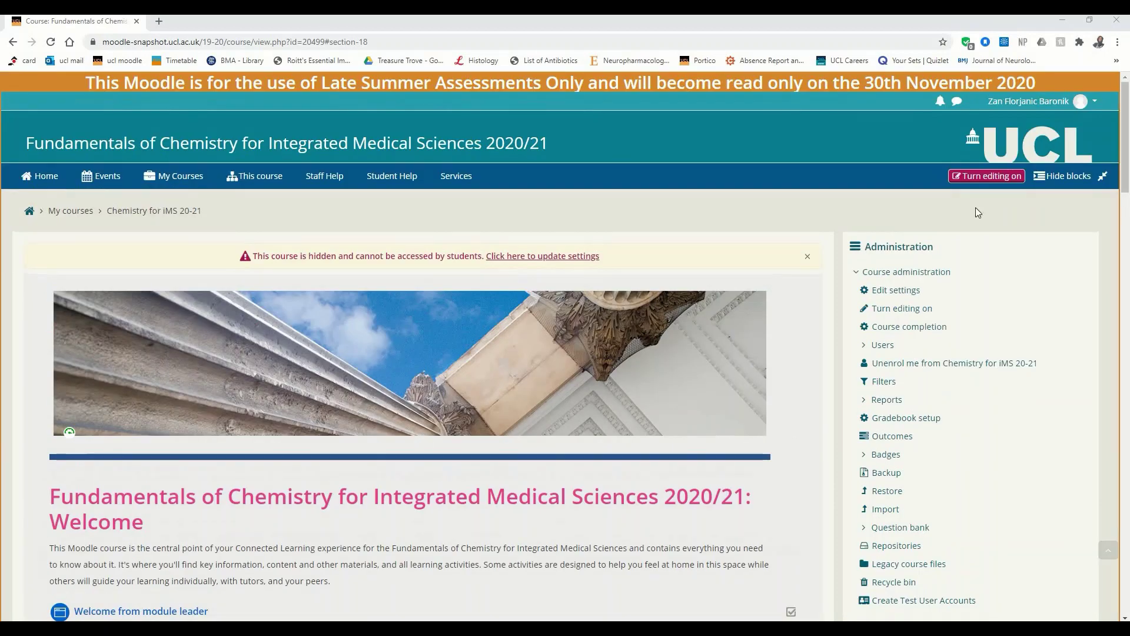
click(988, 176)
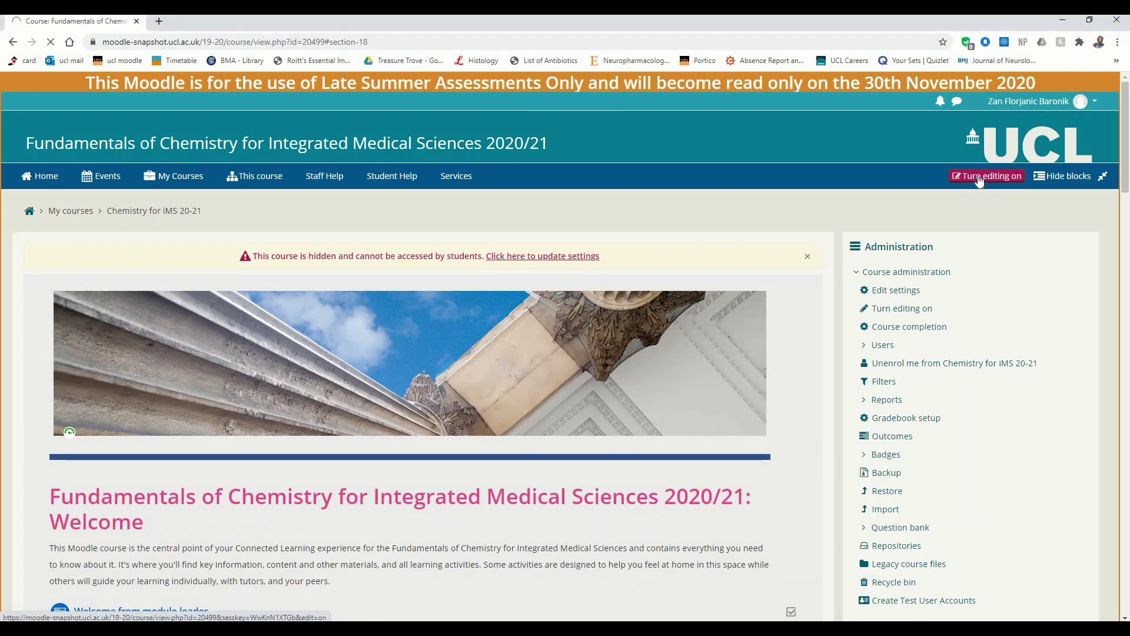
click(979, 179)
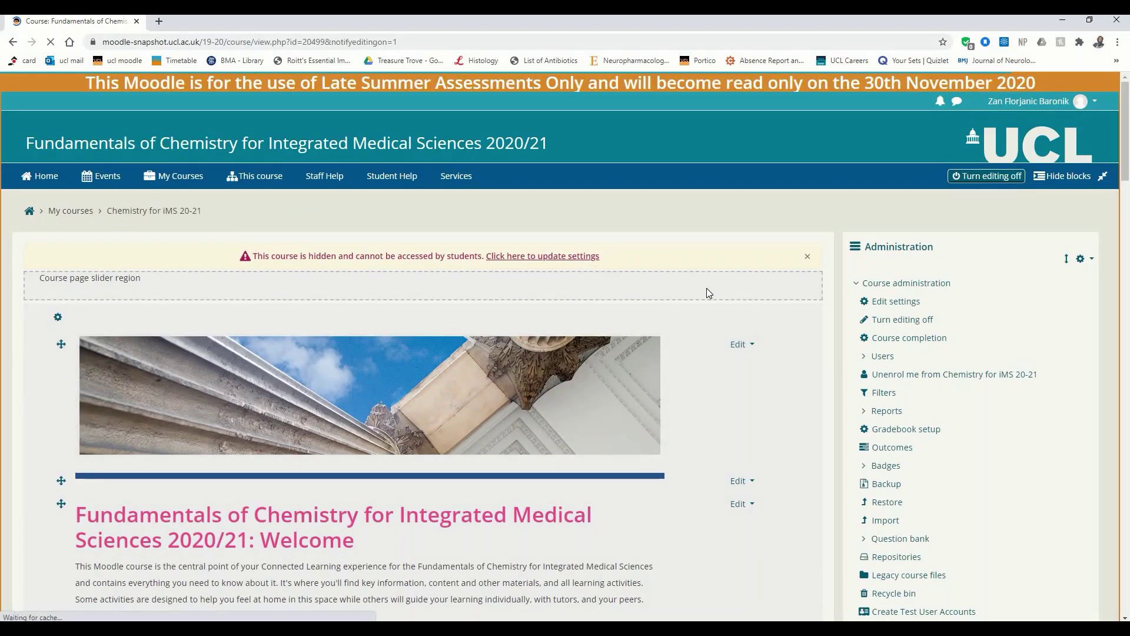
- Add a new Interactive Content activity to the "H5P for practical activities" section
scroll(707, 288, down, 3)
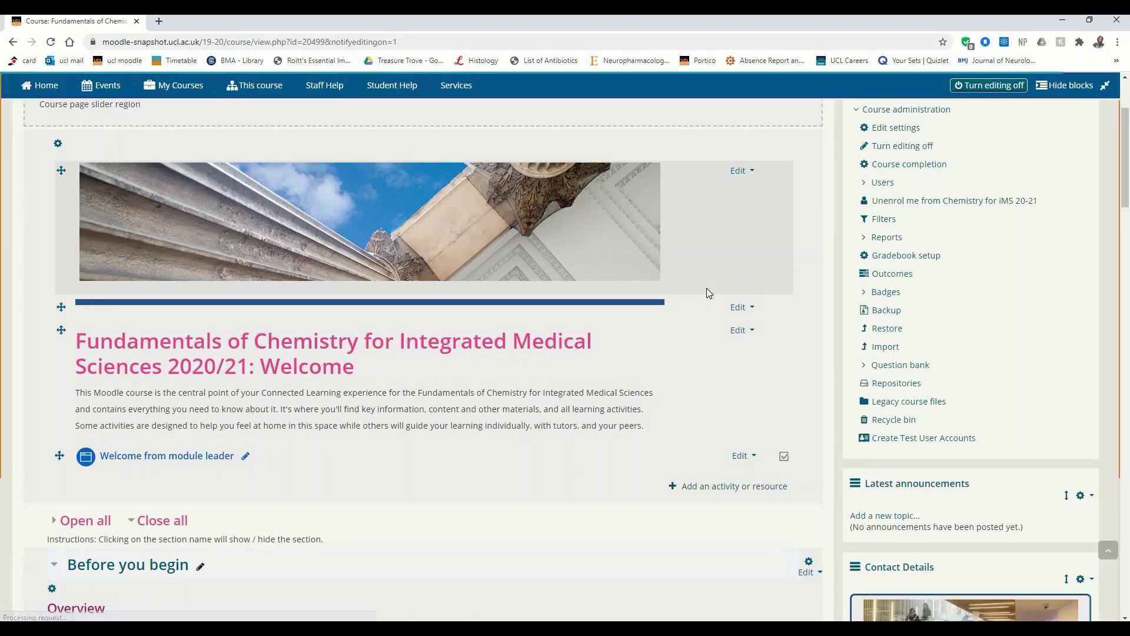
scroll(706, 288, up, 3)
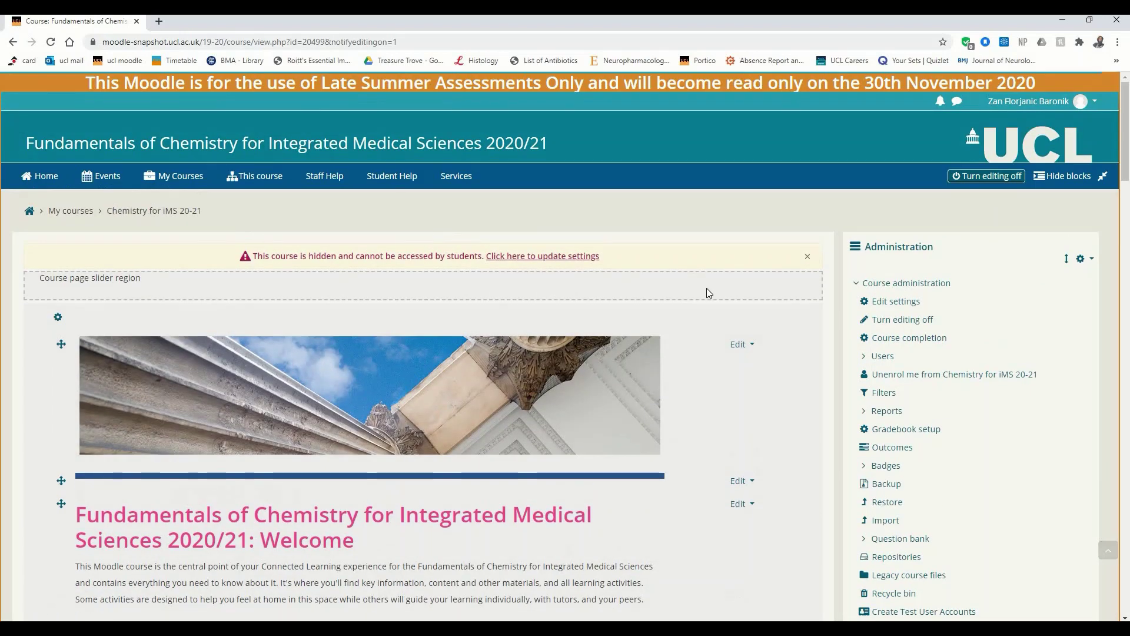
scroll(706, 288, down, 3)
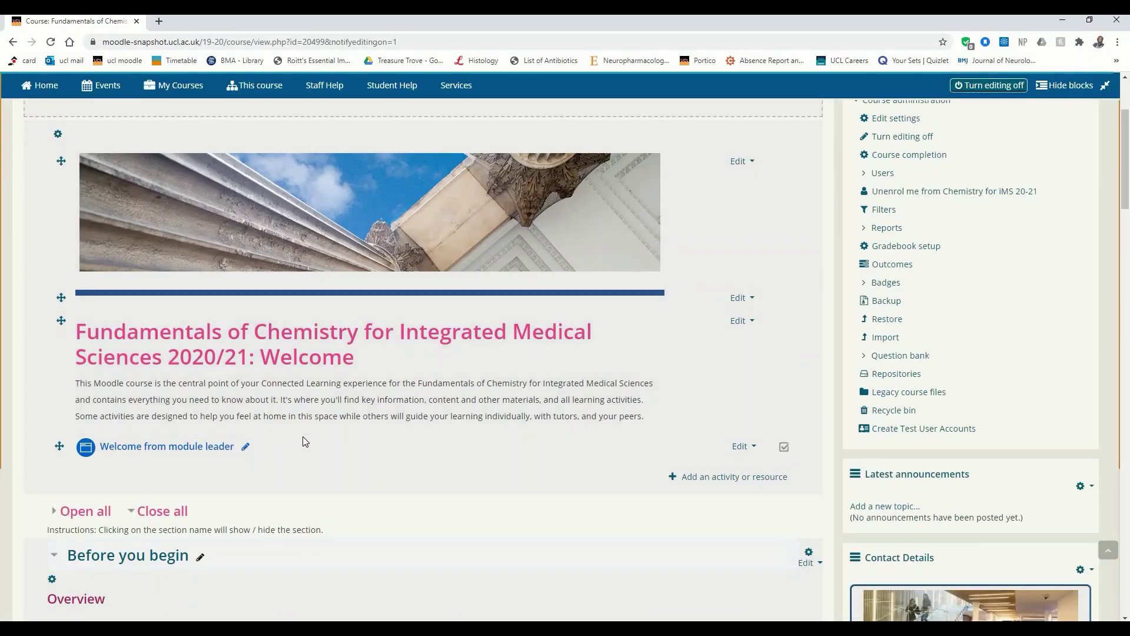
scroll(303, 436, down, 5)
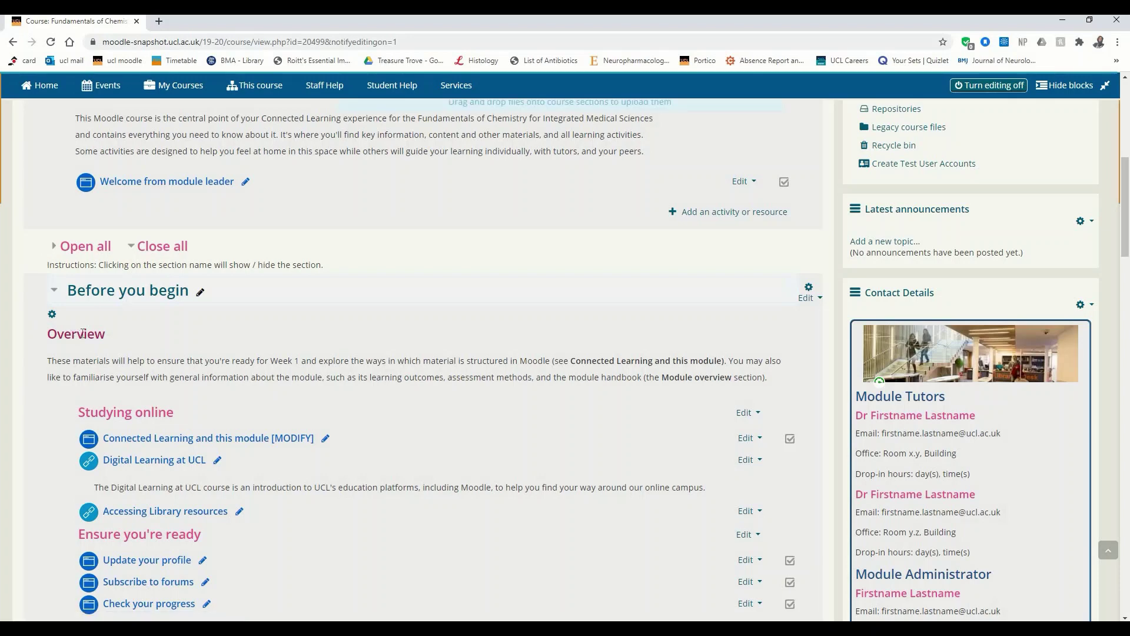
scroll(100, 470, down, 9)
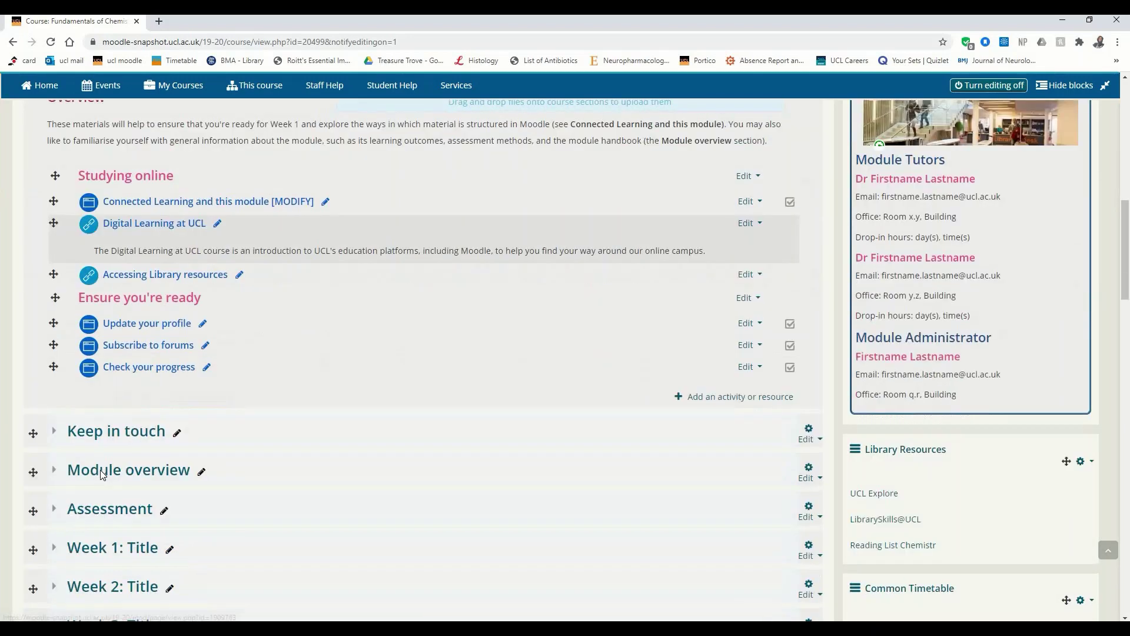
scroll(101, 474, down, 7)
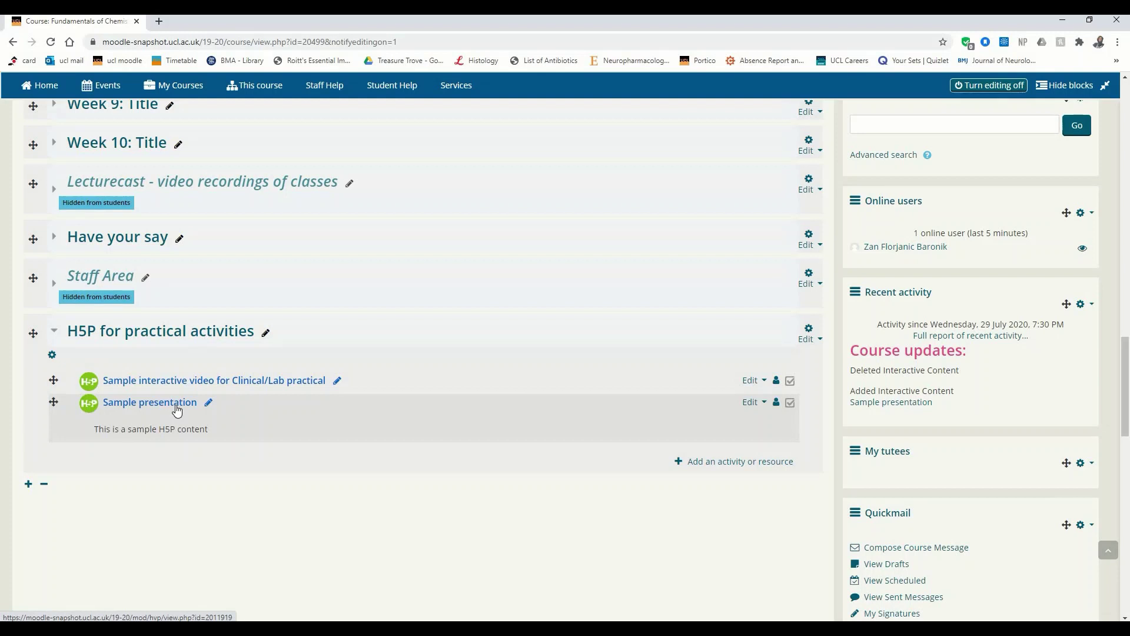
click(713, 468)
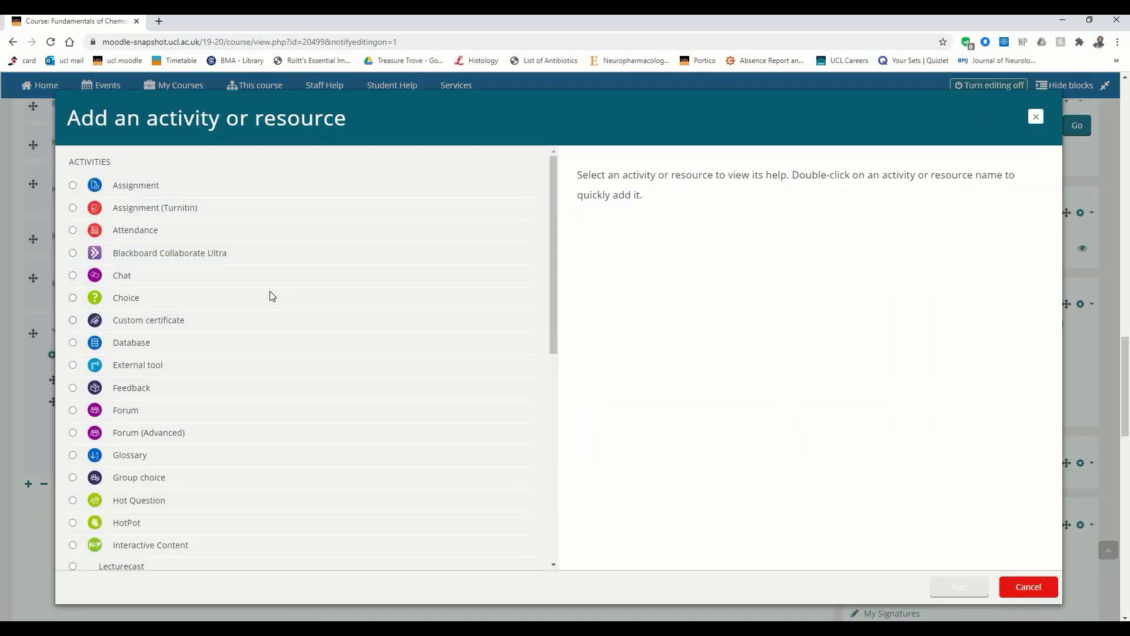
click(154, 546)
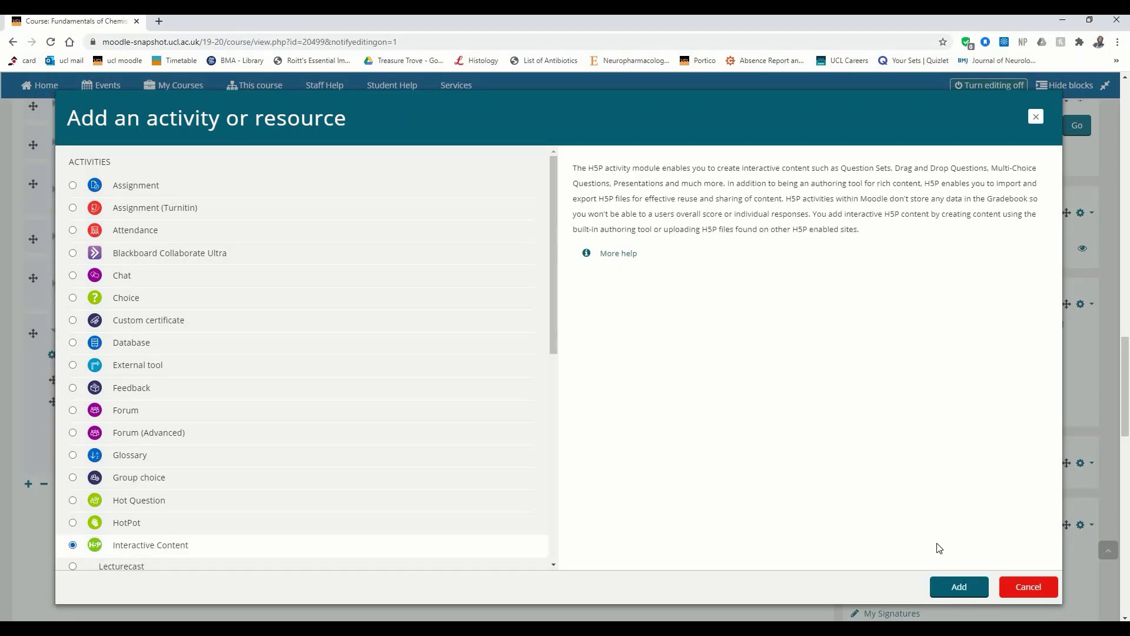
click(959, 587)
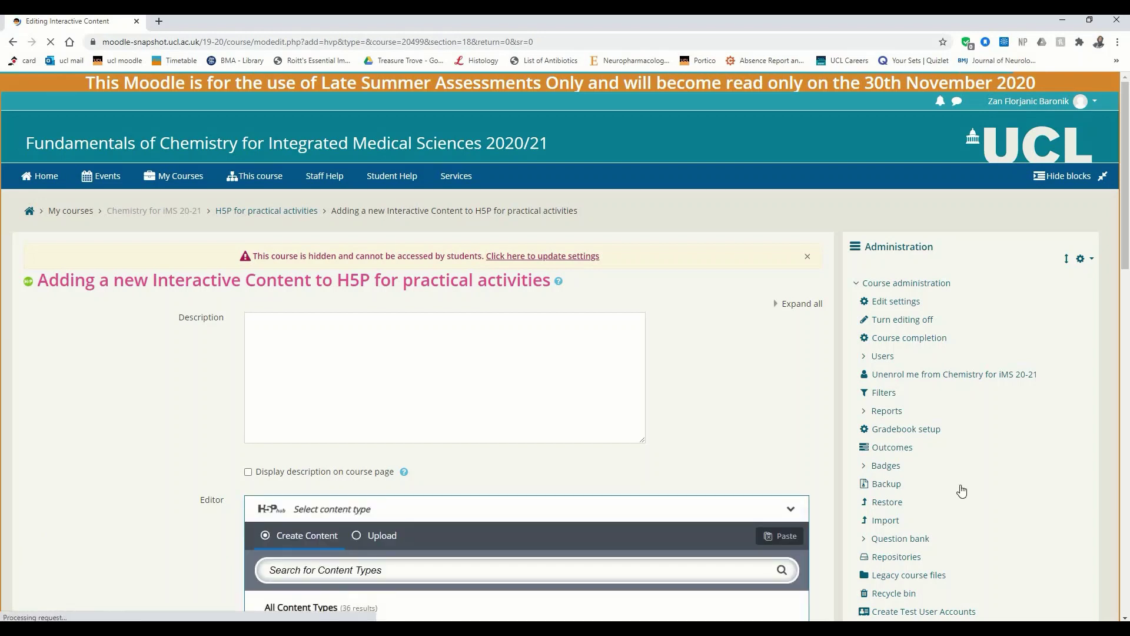
- Enter the description "This is a sample interactive video in H5P." and enable displaying it on the course page
click(463, 353)
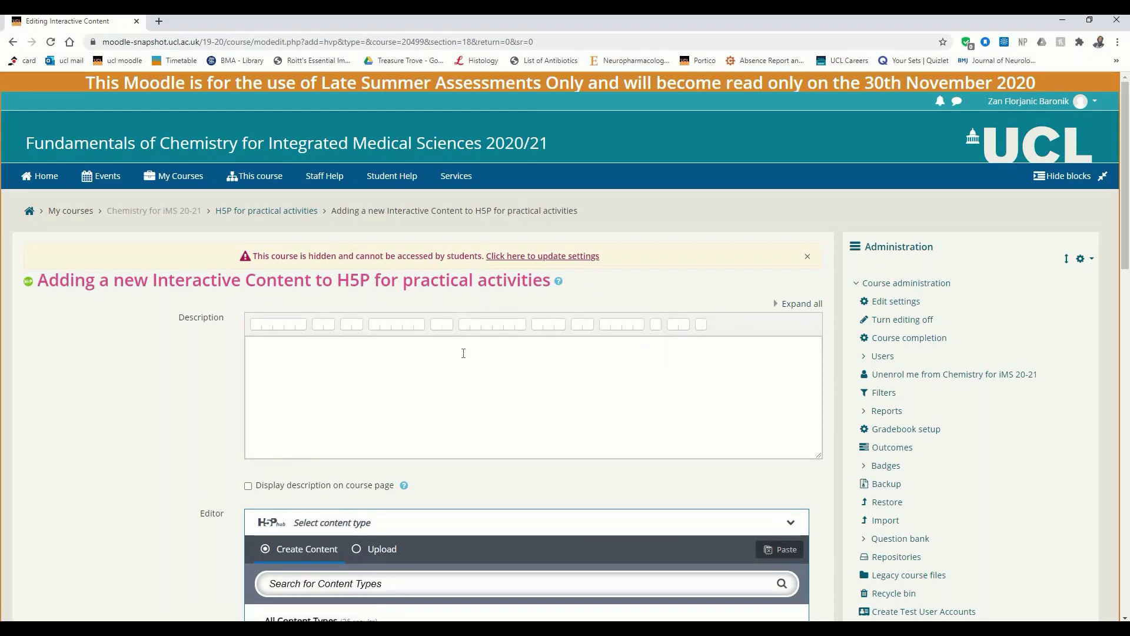
click(447, 386)
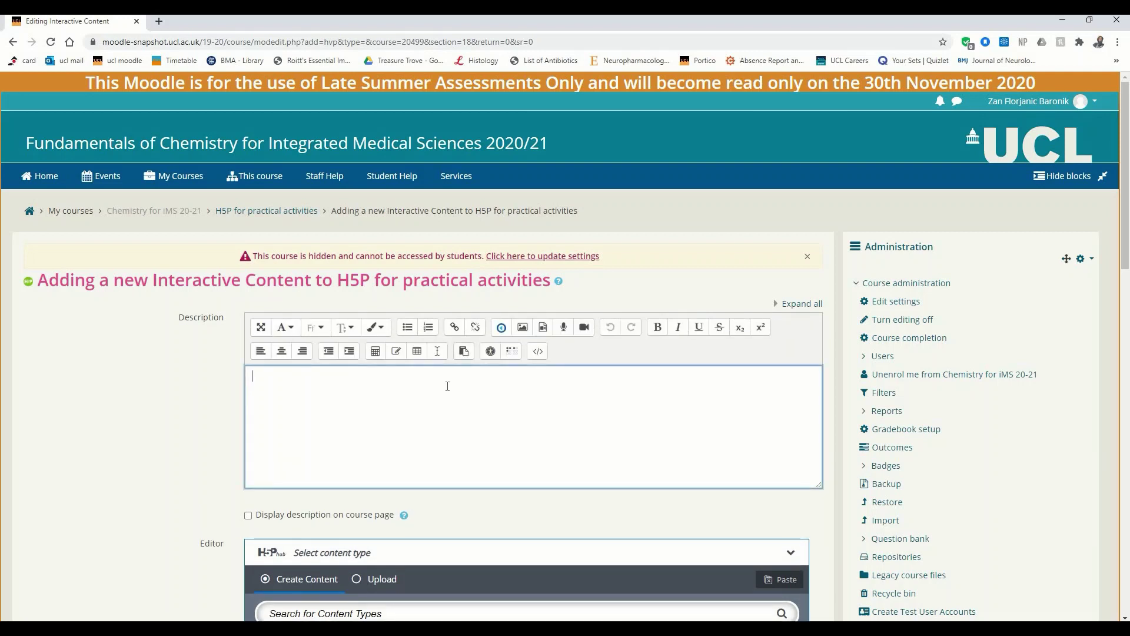
text(This is a sample intera)
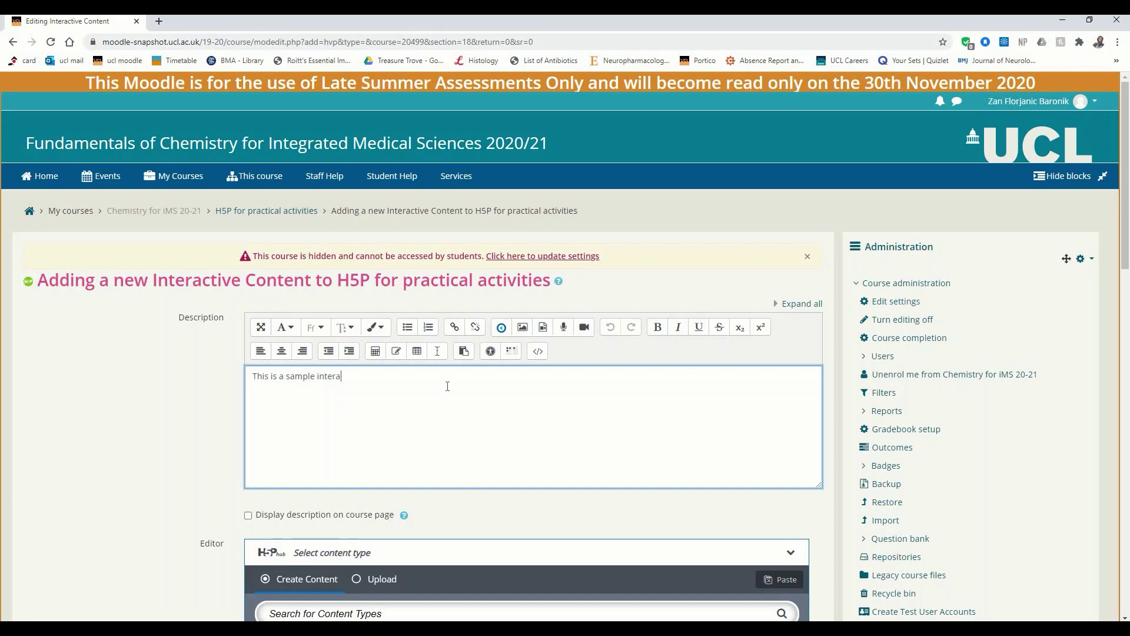
text(ctive video in H5P.)
scroll(412, 376, down, 3)
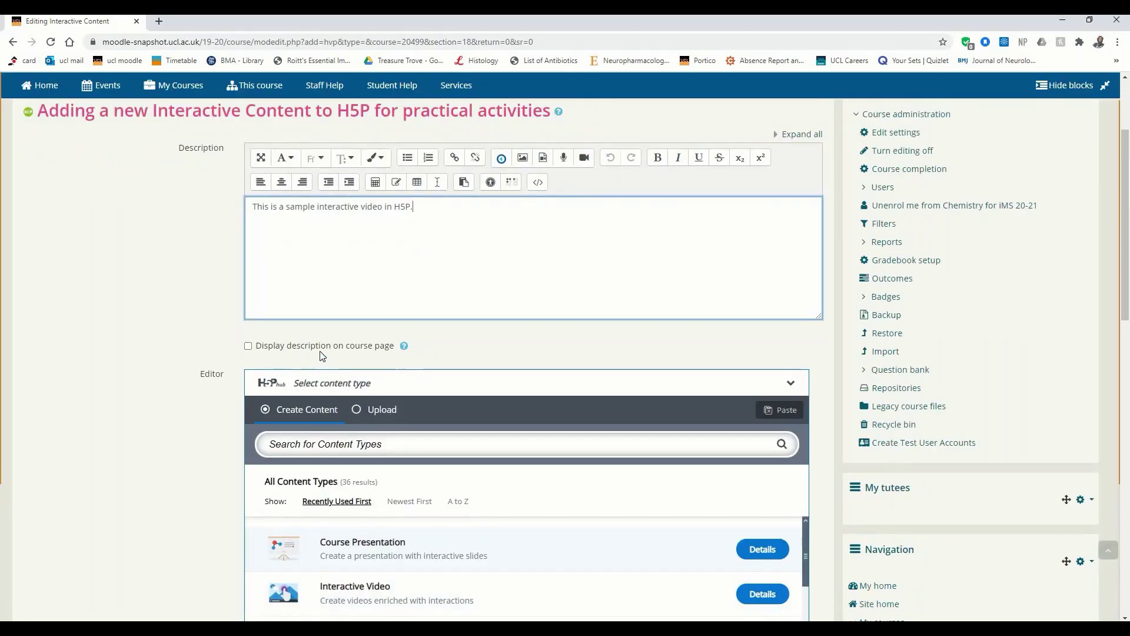
click(297, 352)
- Look through the available H5P content types and the option for uploading an H5P file, and return to content creation
scroll(298, 358, down, 3)
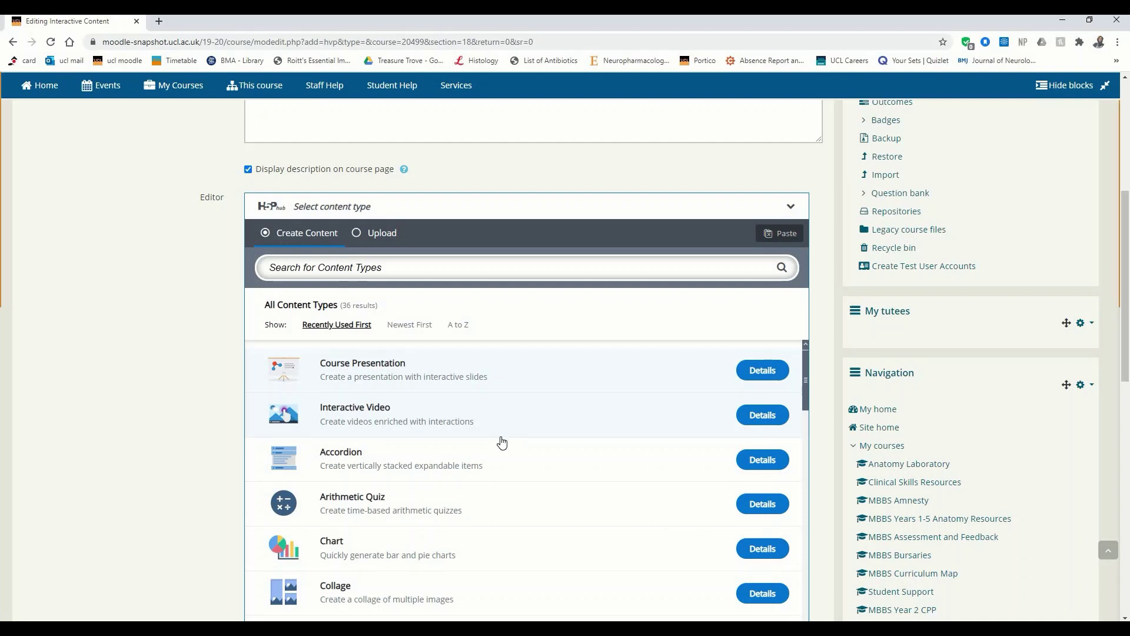
scroll(502, 442, down, 1)
scroll(207, 360, down, 1)
scroll(207, 360, down, 1)
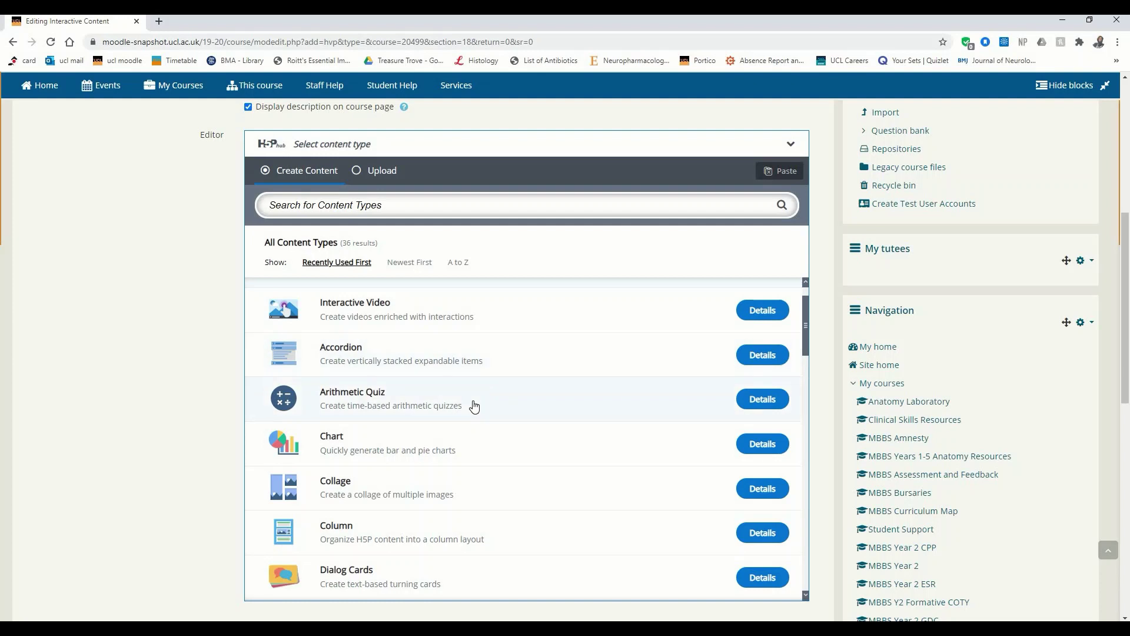
scroll(474, 406, up, 1)
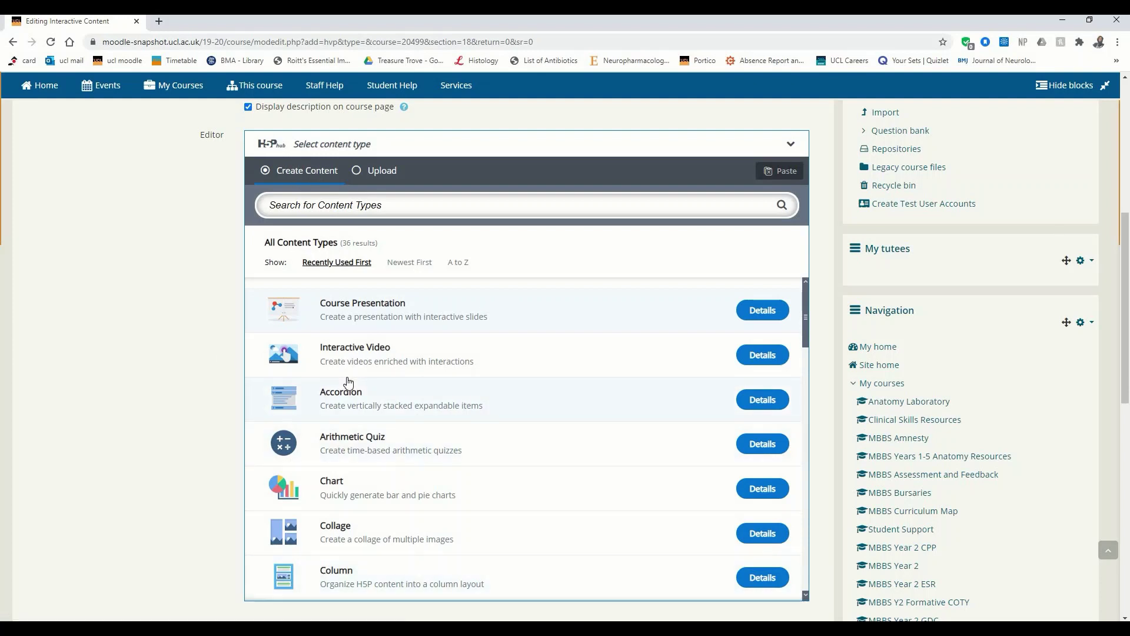
click(375, 171)
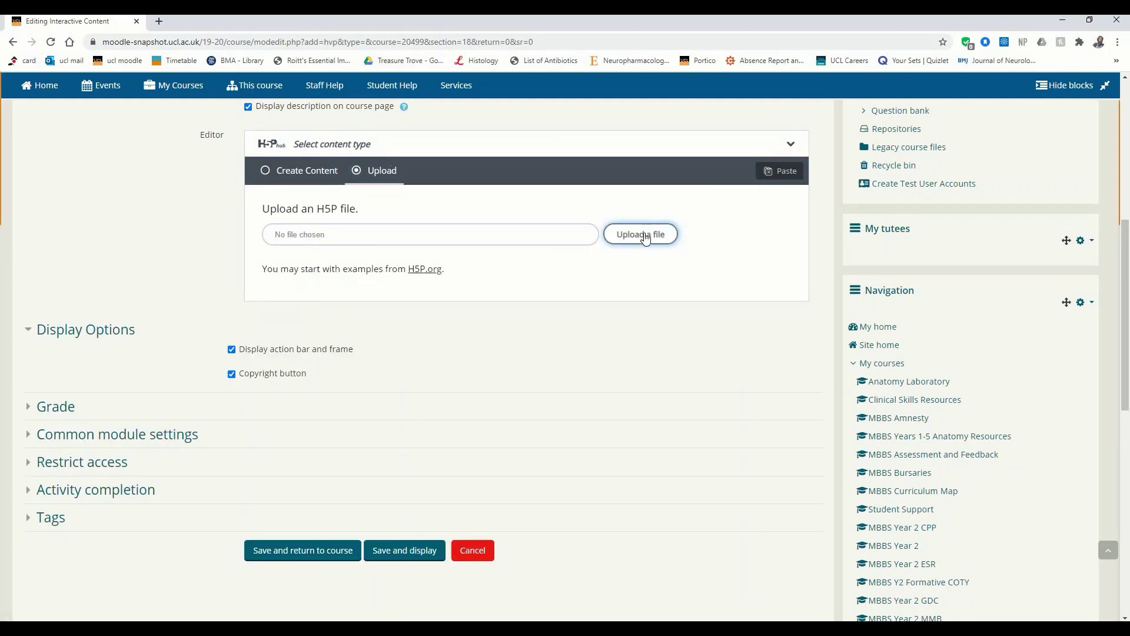
scroll(645, 237, down, 1)
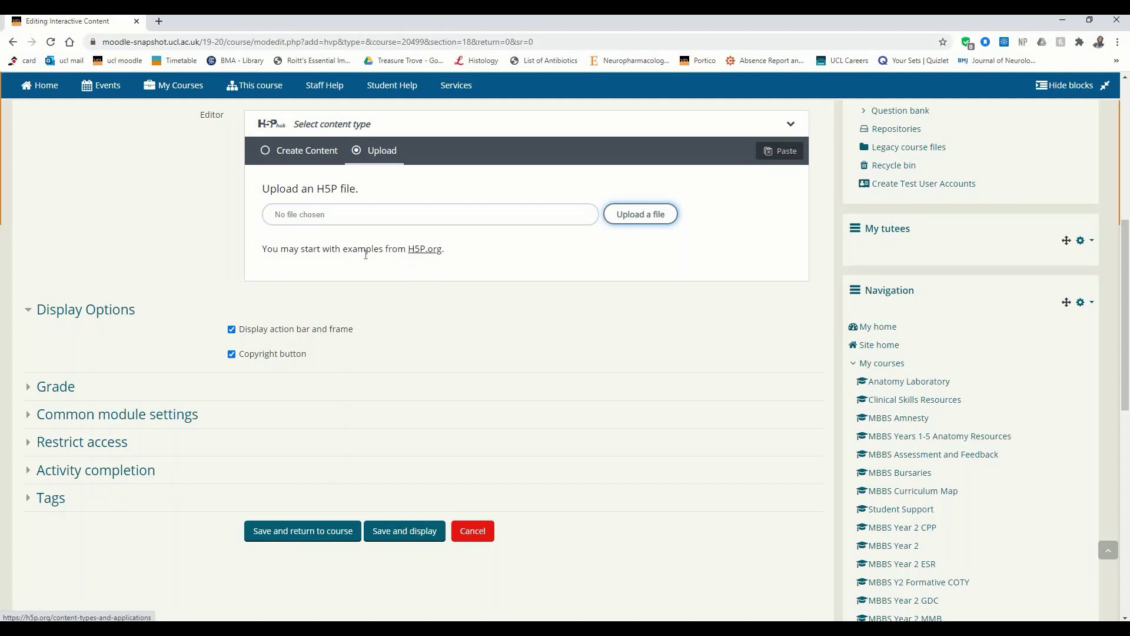
scroll(286, 186, up, 1)
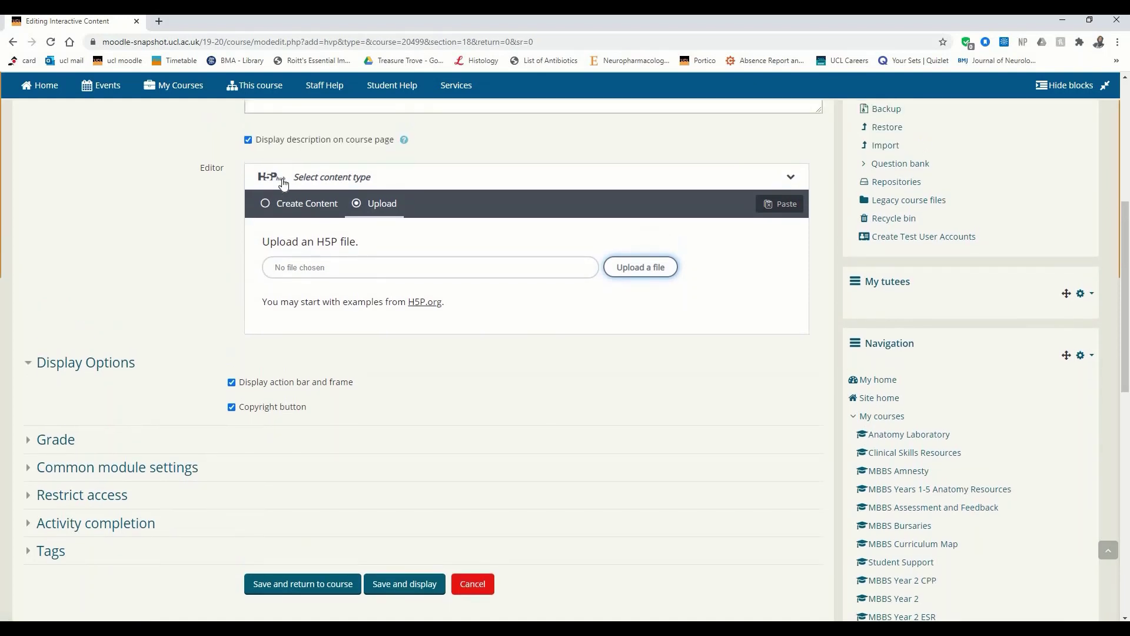
click(312, 214)
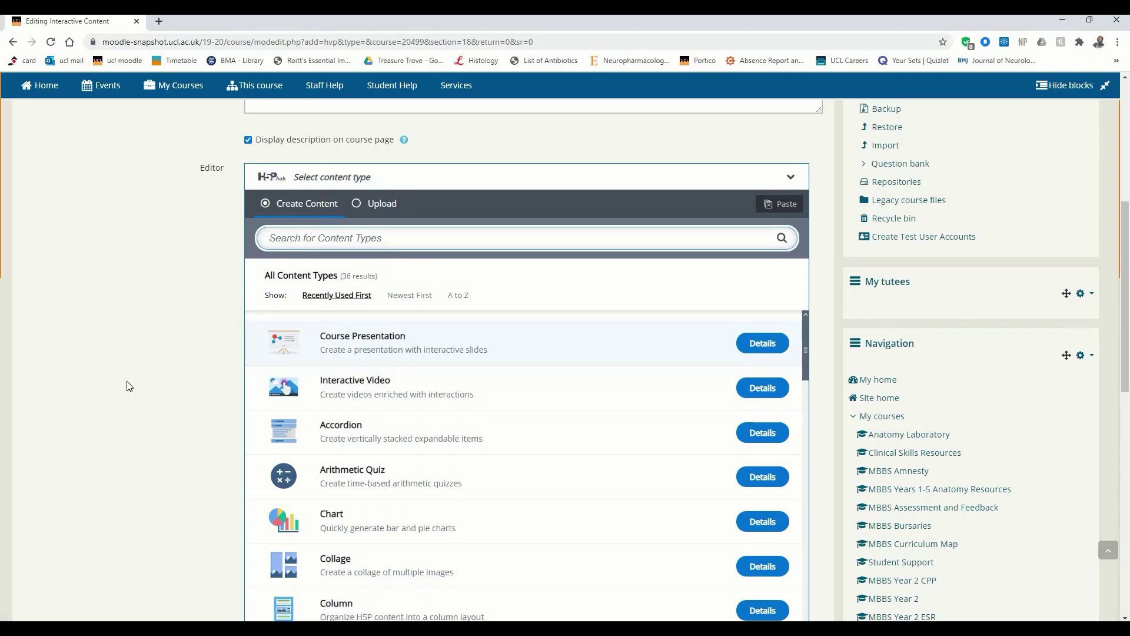
- Choose the Interactive Video content type and exit its introductory tour
scroll(127, 385, down, 1)
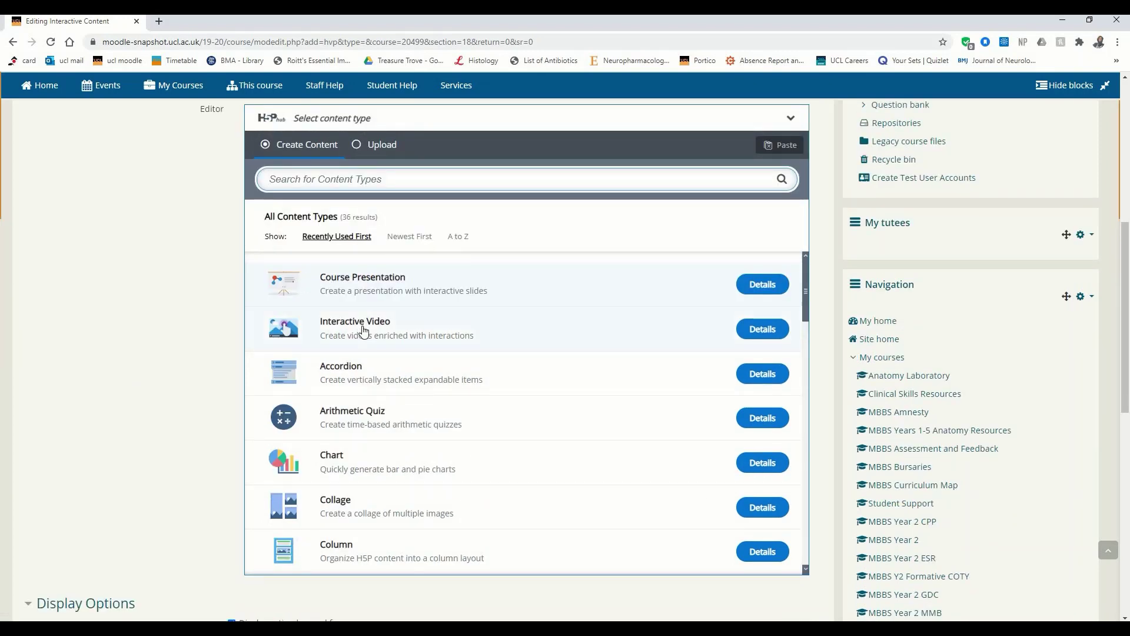
click(445, 330)
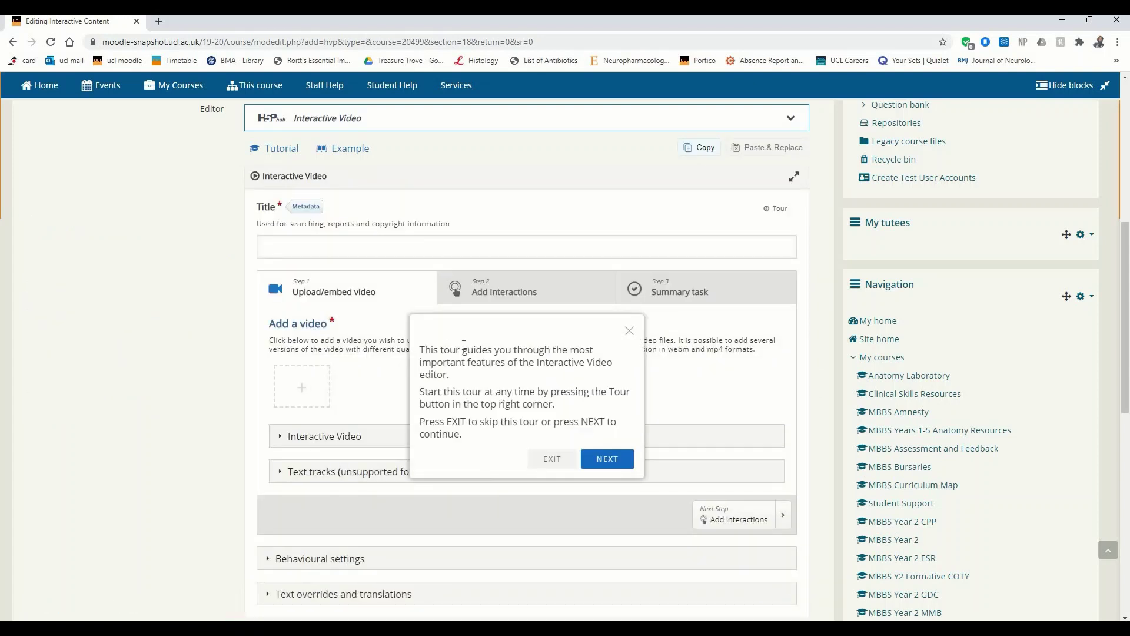
scroll(465, 351, down, 1)
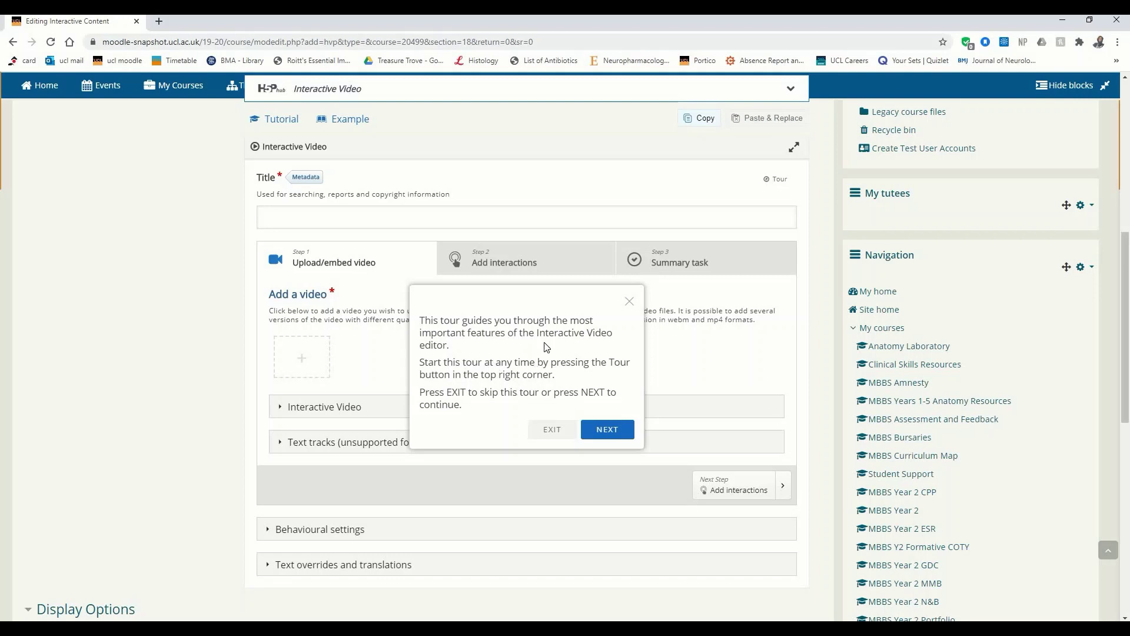
click(545, 439)
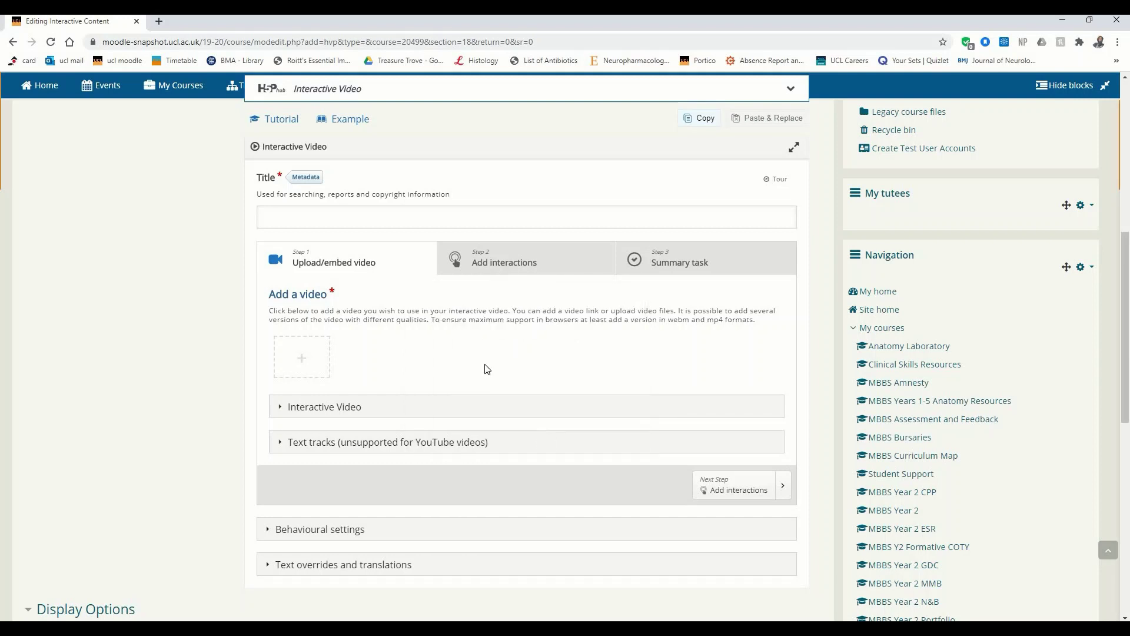
- Enter "Sample video" as the title of the interactive video
scroll(389, 412, up, 2)
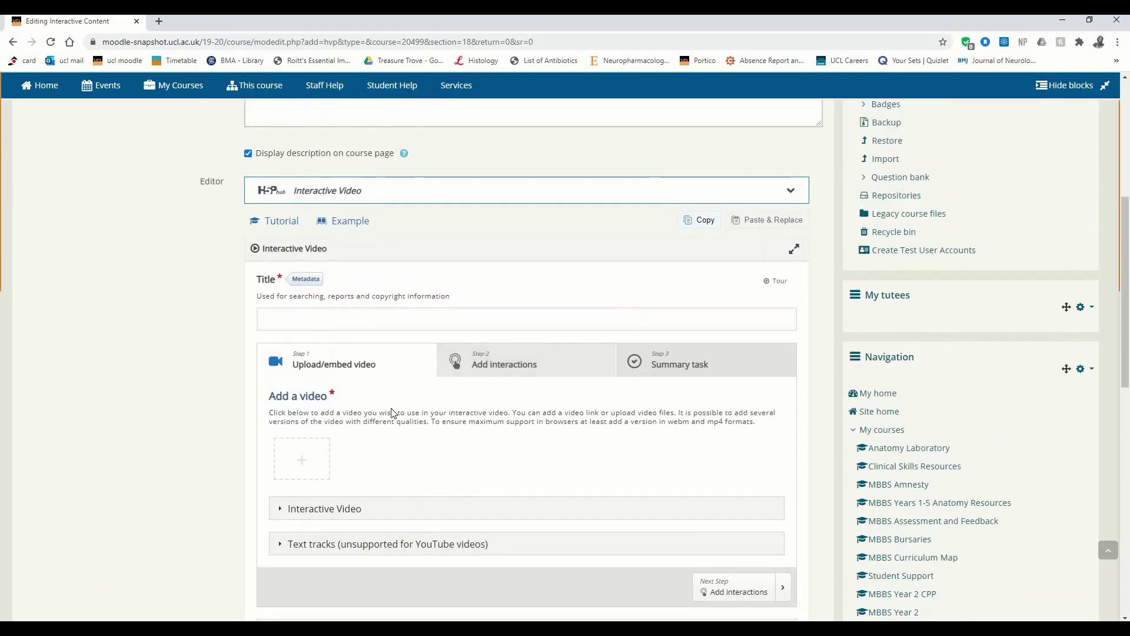
scroll(389, 412, down, 2)
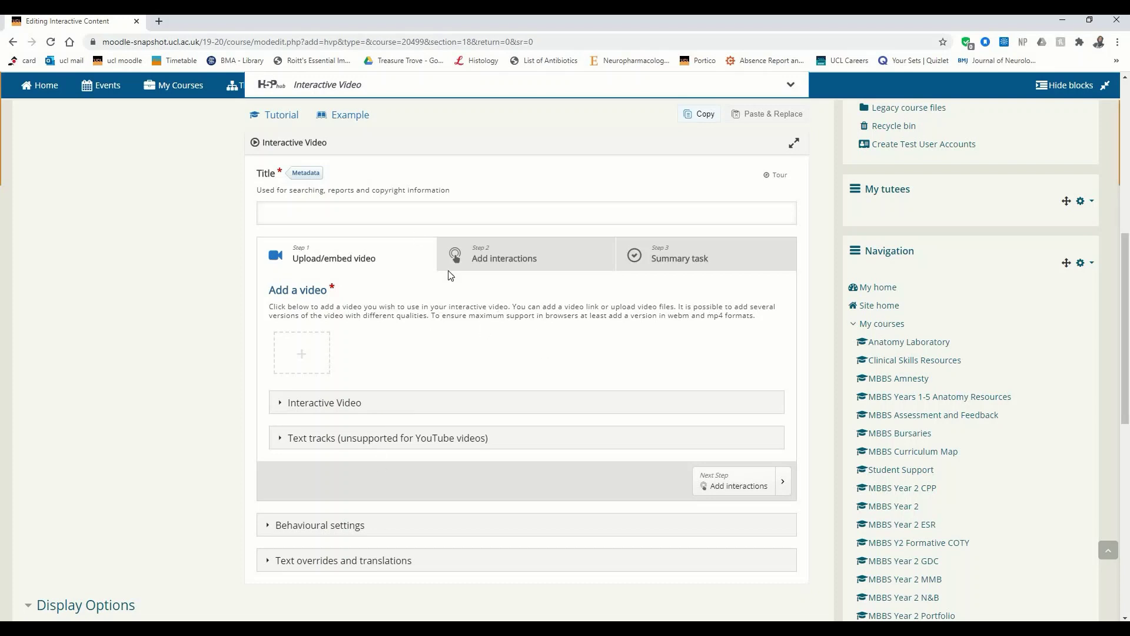
click(415, 219)
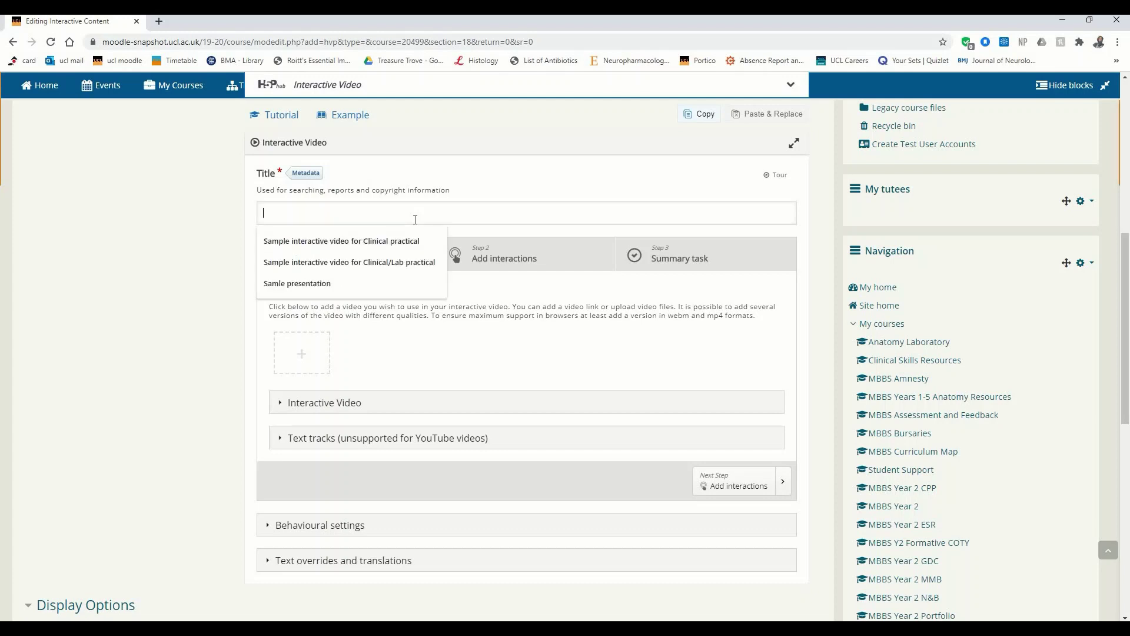
click(534, 337)
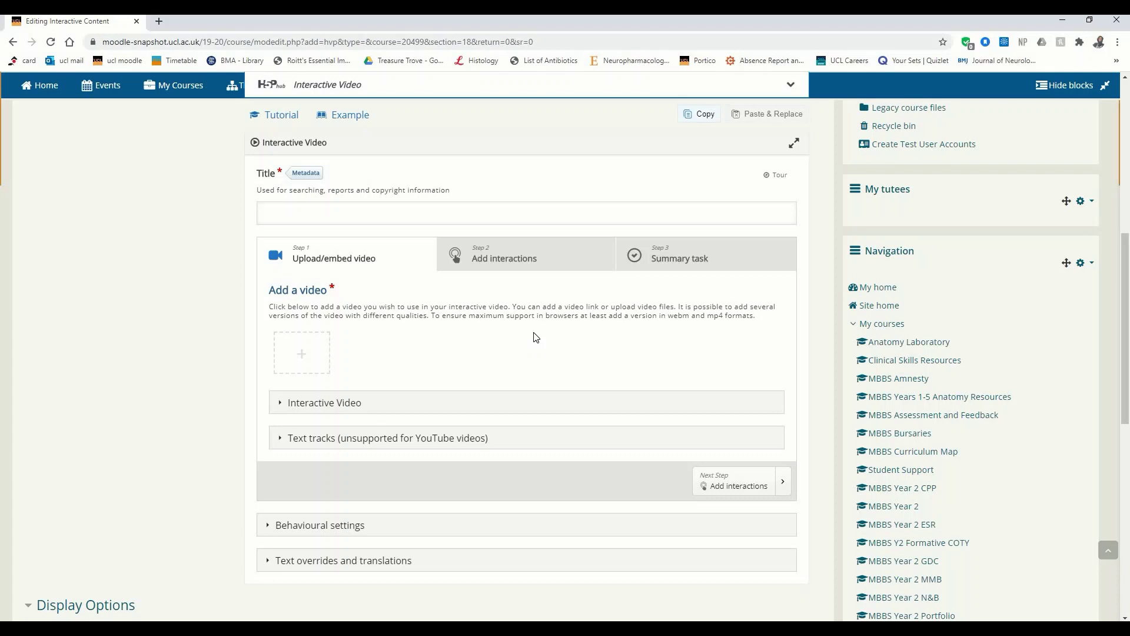
scroll(534, 336, down, 1)
scroll(534, 336, up, 1)
scroll(534, 336, down, 1)
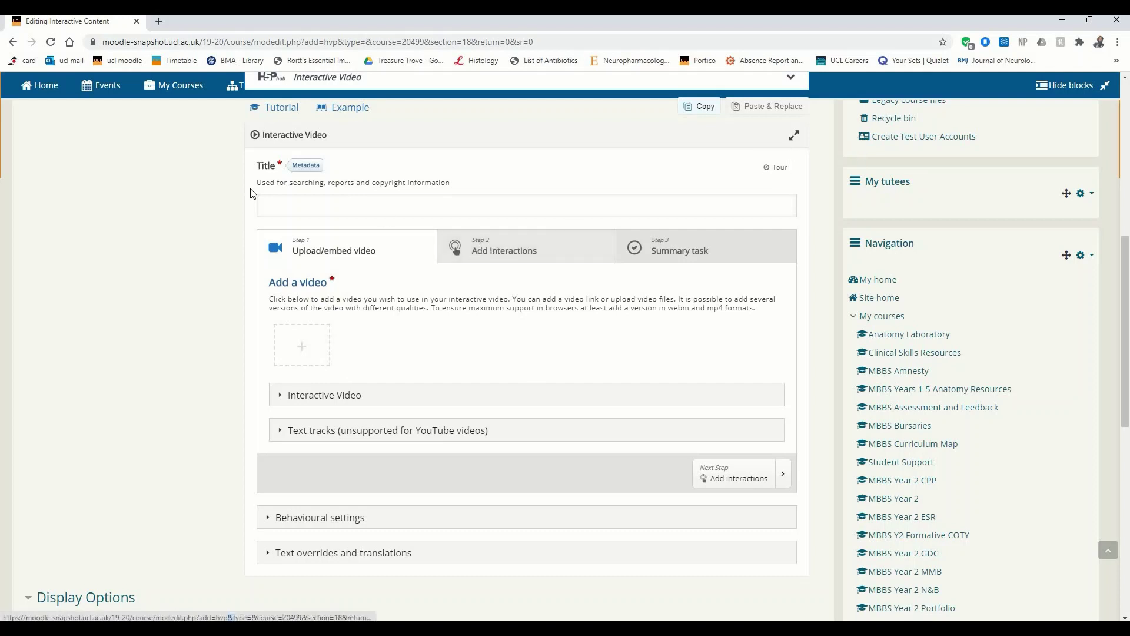
click(293, 200)
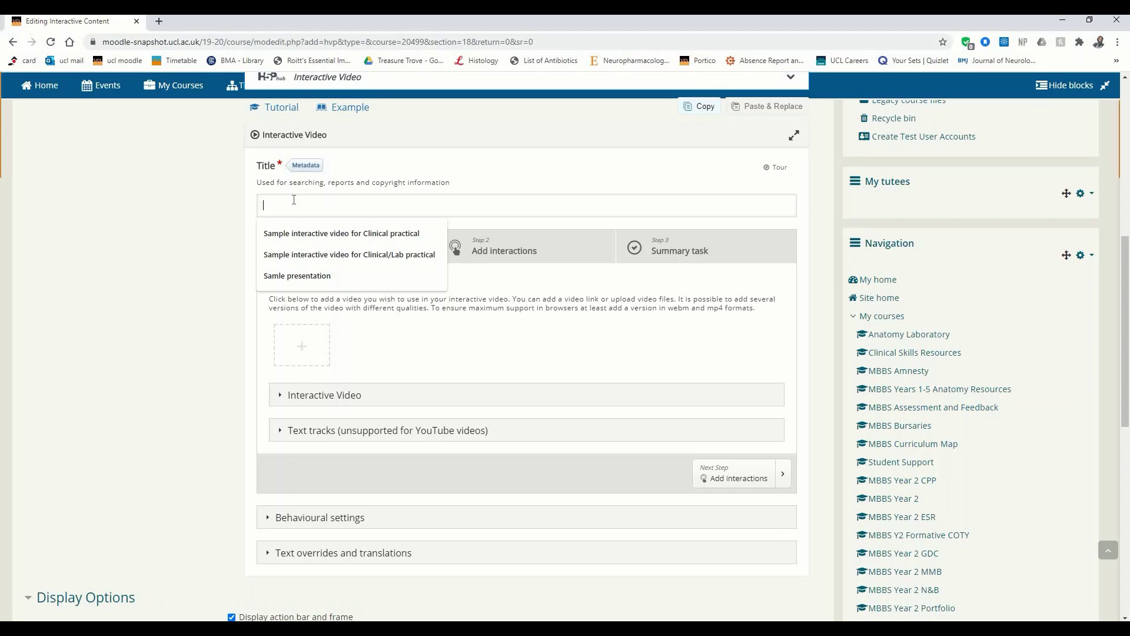
text(Sa)
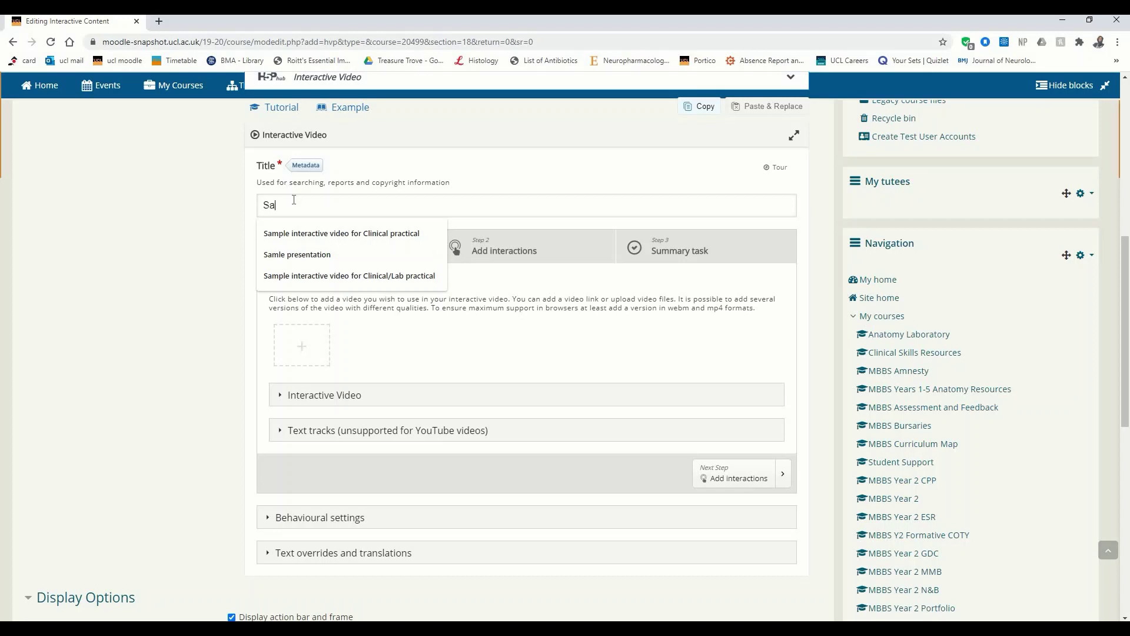
text(mple )
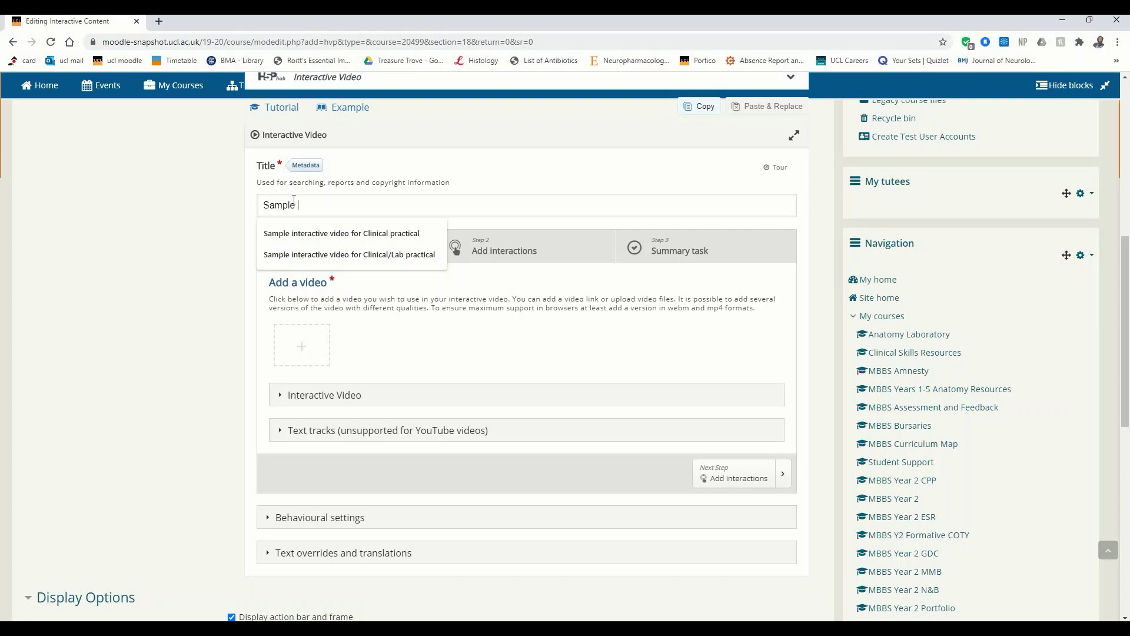
text(video)
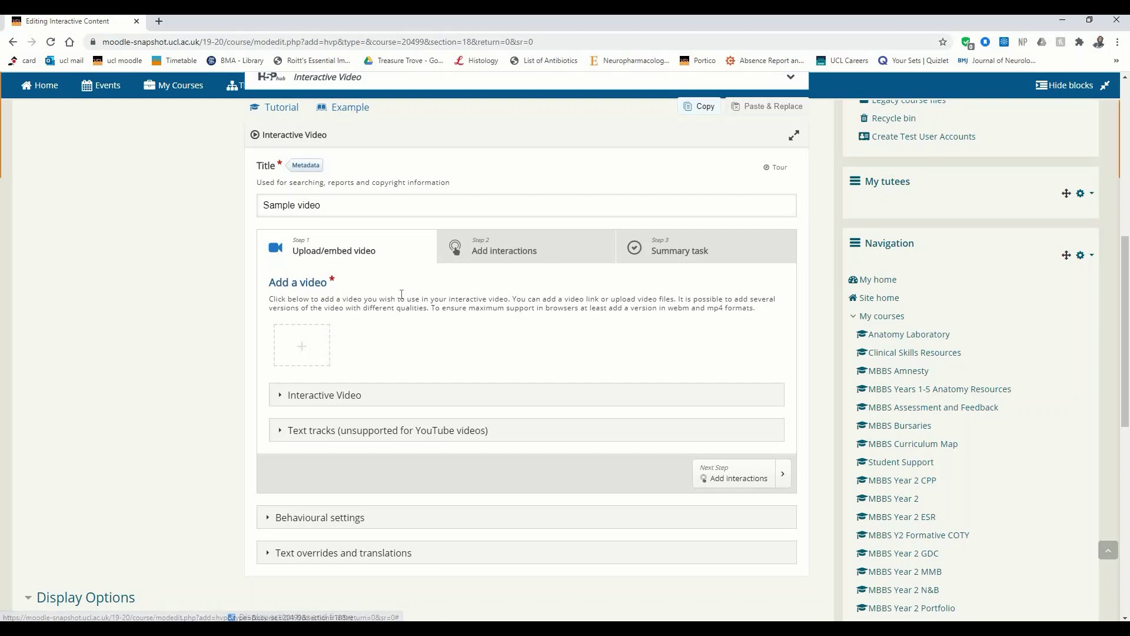
- Look through the Add interactions and Summary task stages, including the summary's introduction text, statement sets and overall feedback settings
click(503, 251)
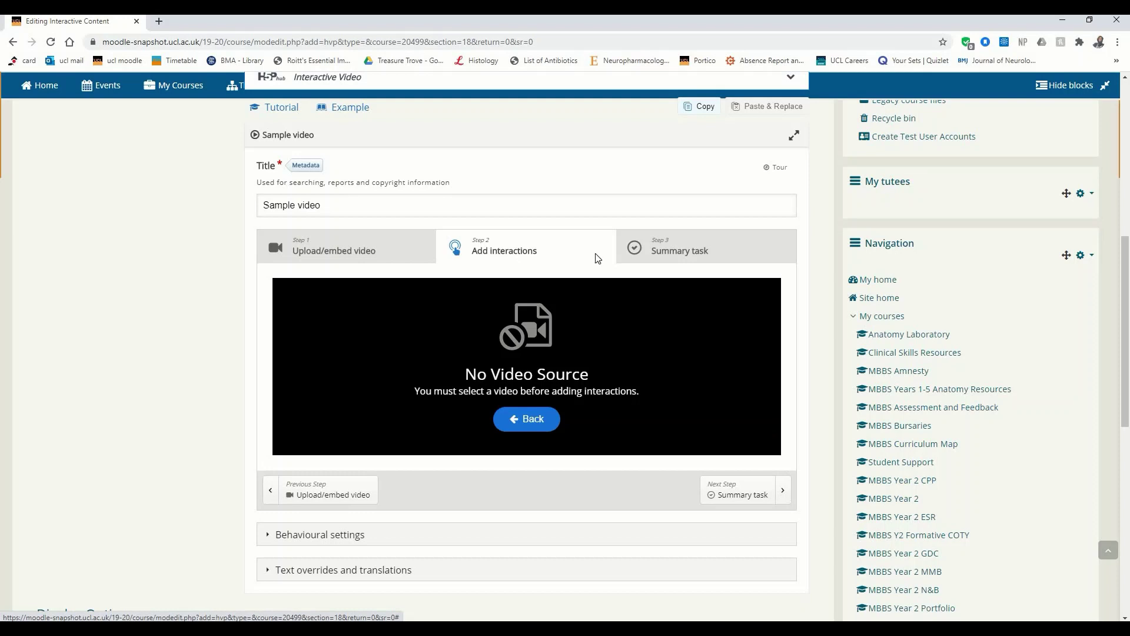
click(686, 258)
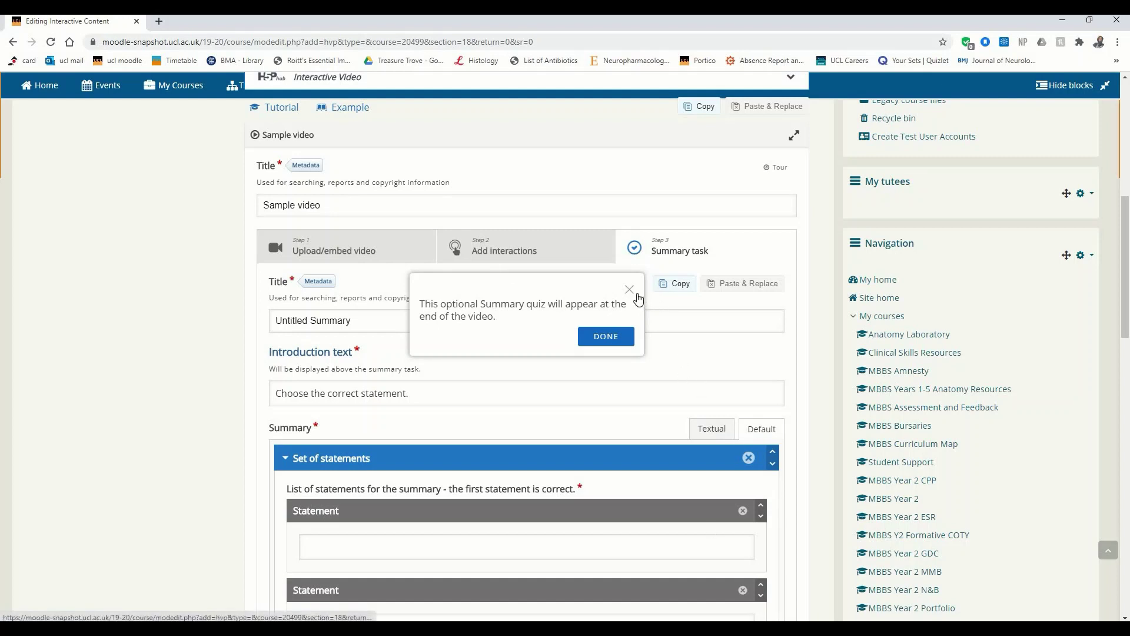
click(630, 289)
scroll(418, 319, down, 1)
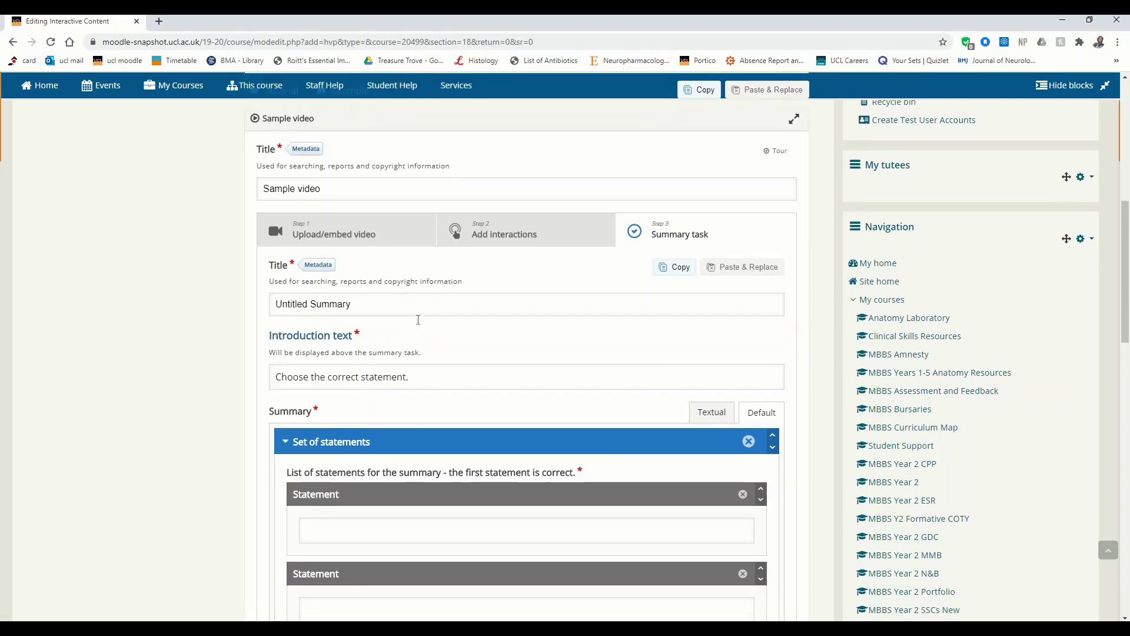
scroll(402, 323, down, 4)
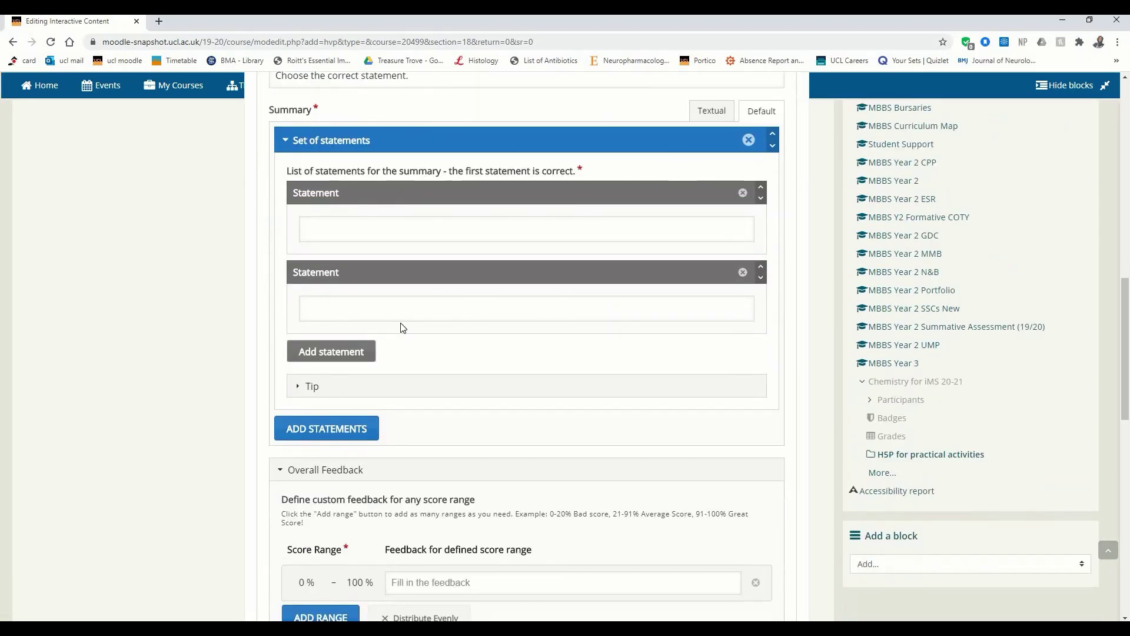
scroll(400, 328, up, 3)
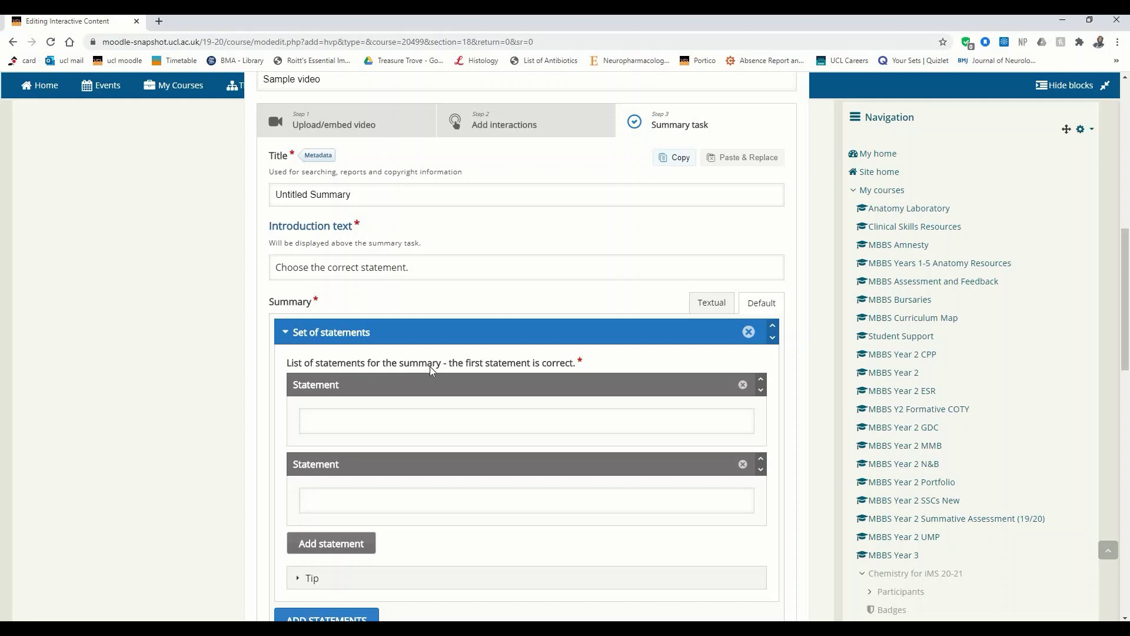
scroll(429, 342, up, 1)
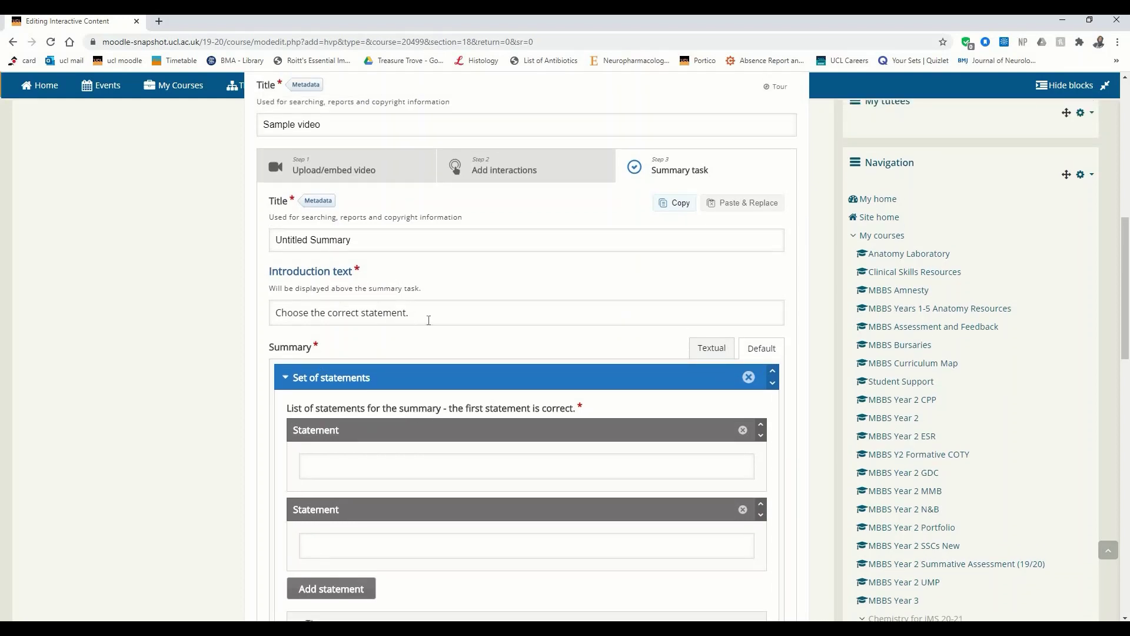
click(427, 314)
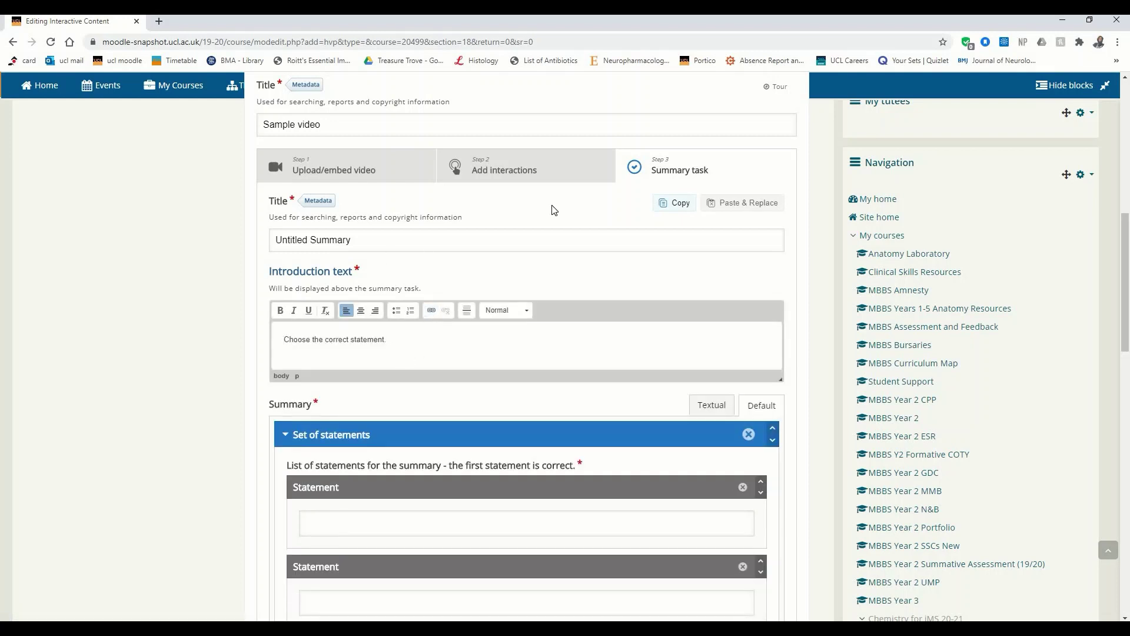
scroll(555, 206, up, 1)
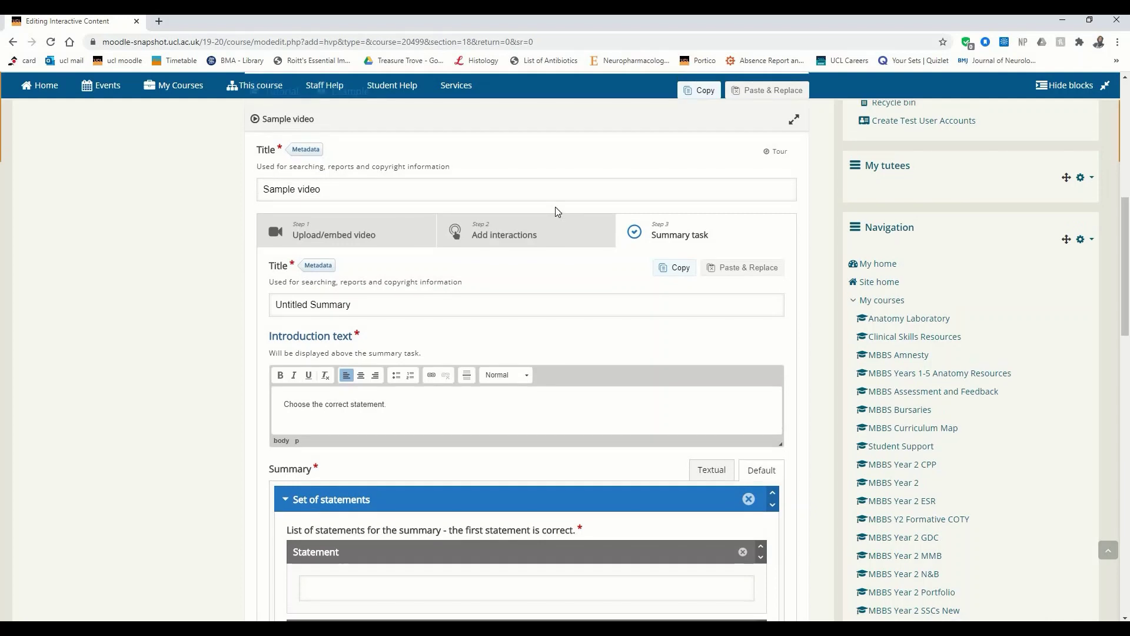
- Return to the Upload/embed video stage and upload the file "gel electrophoresis video" from the "3rd H5P" folder
click(349, 232)
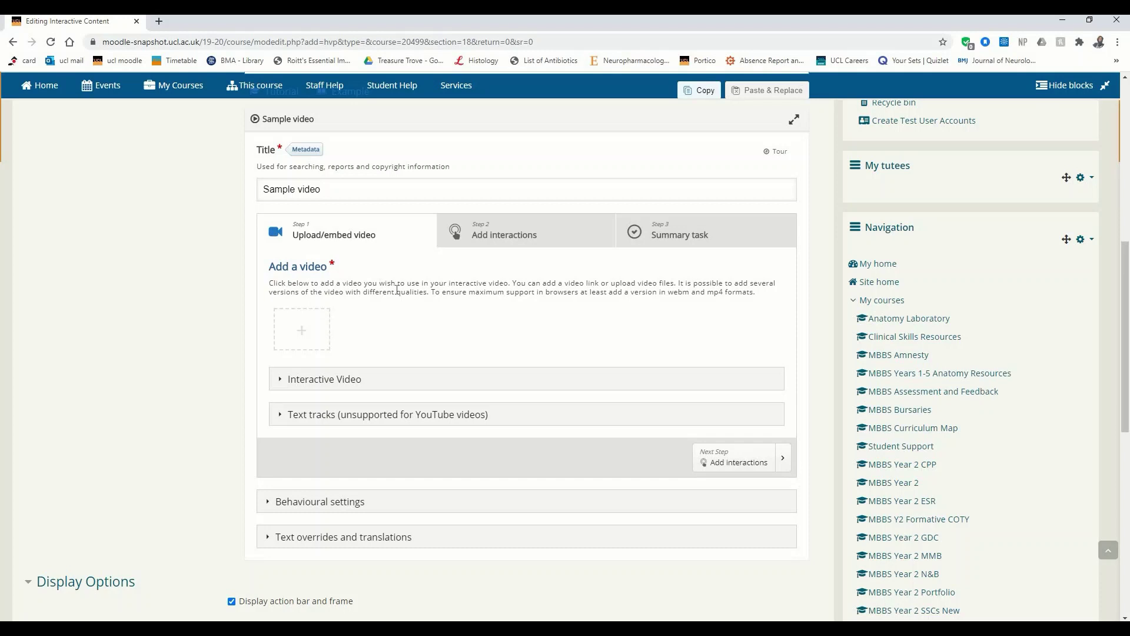
click(304, 334)
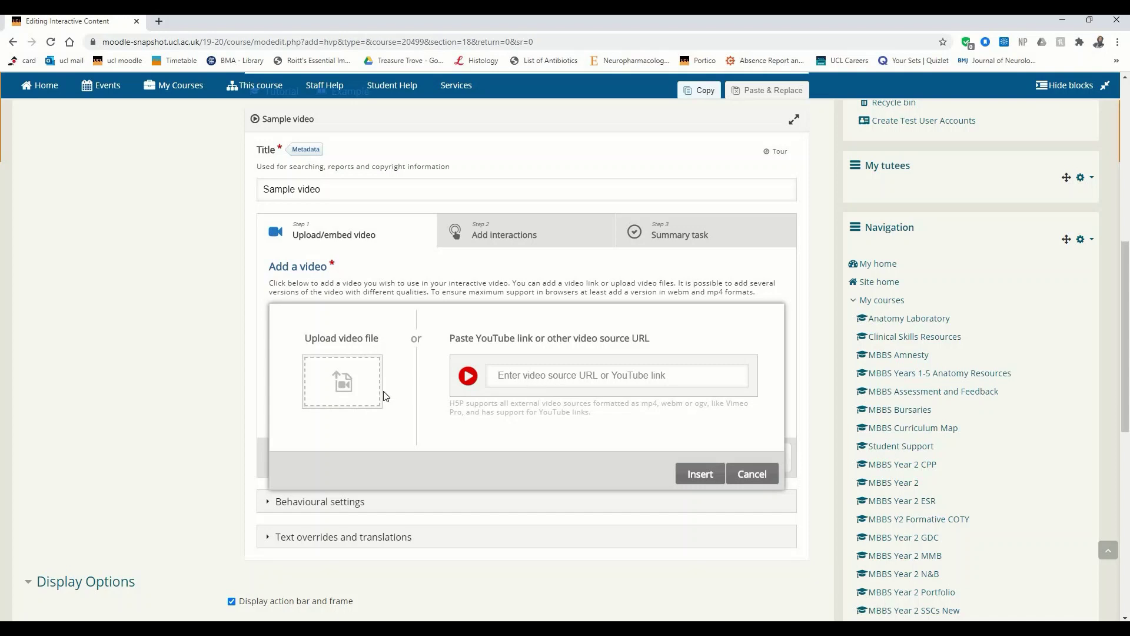
click(341, 385)
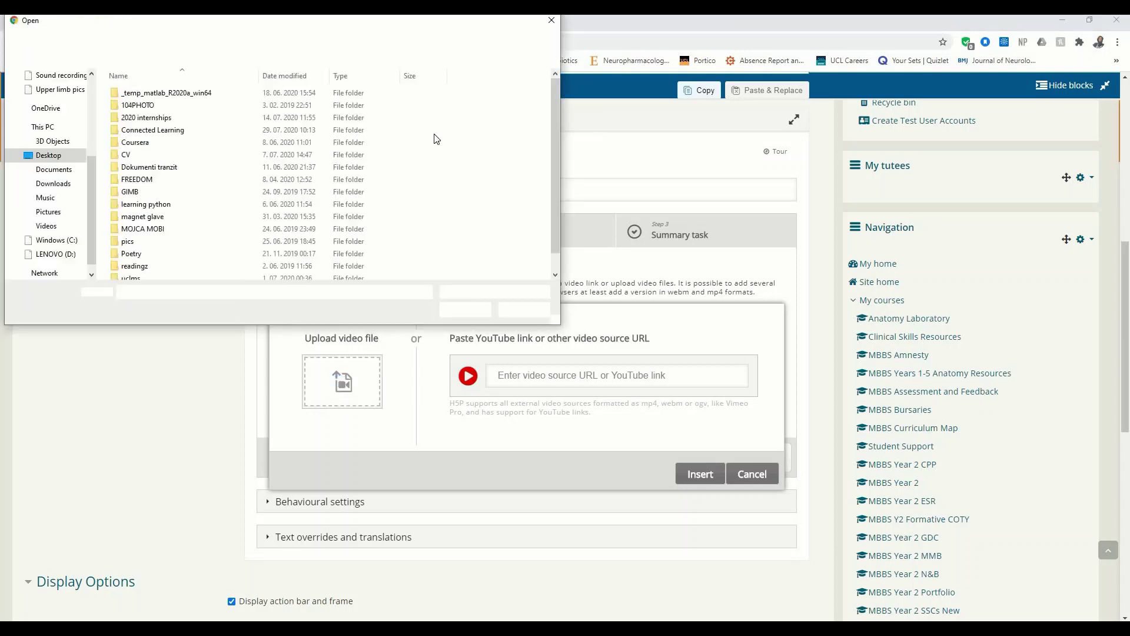
scroll(358, 206, down, 1)
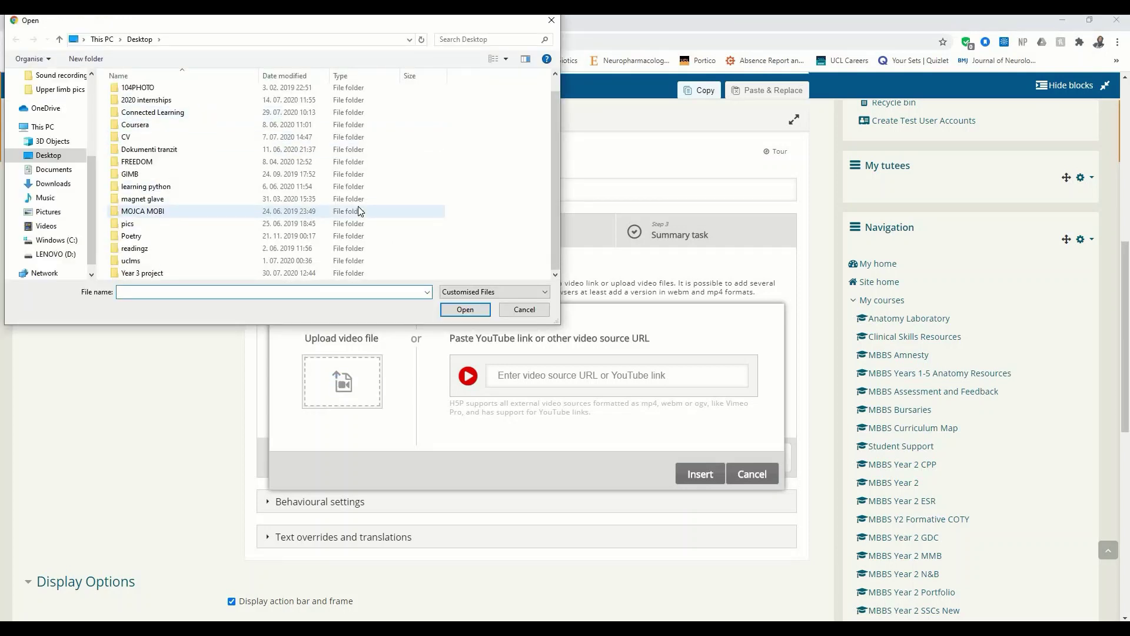
scroll(53, 97, up, 2)
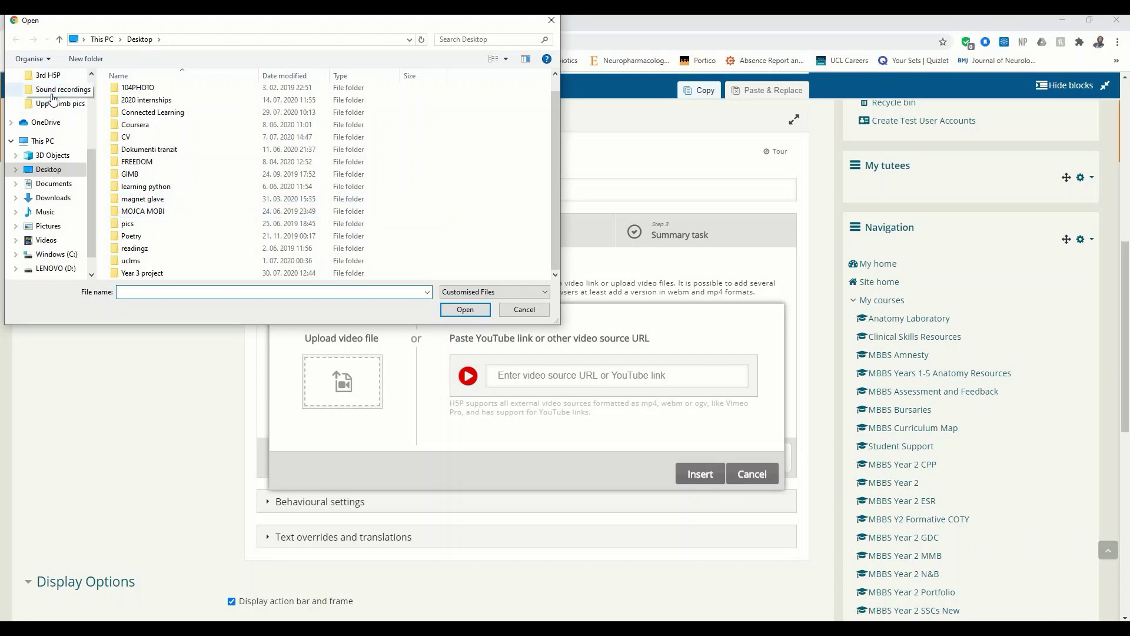
click(52, 92)
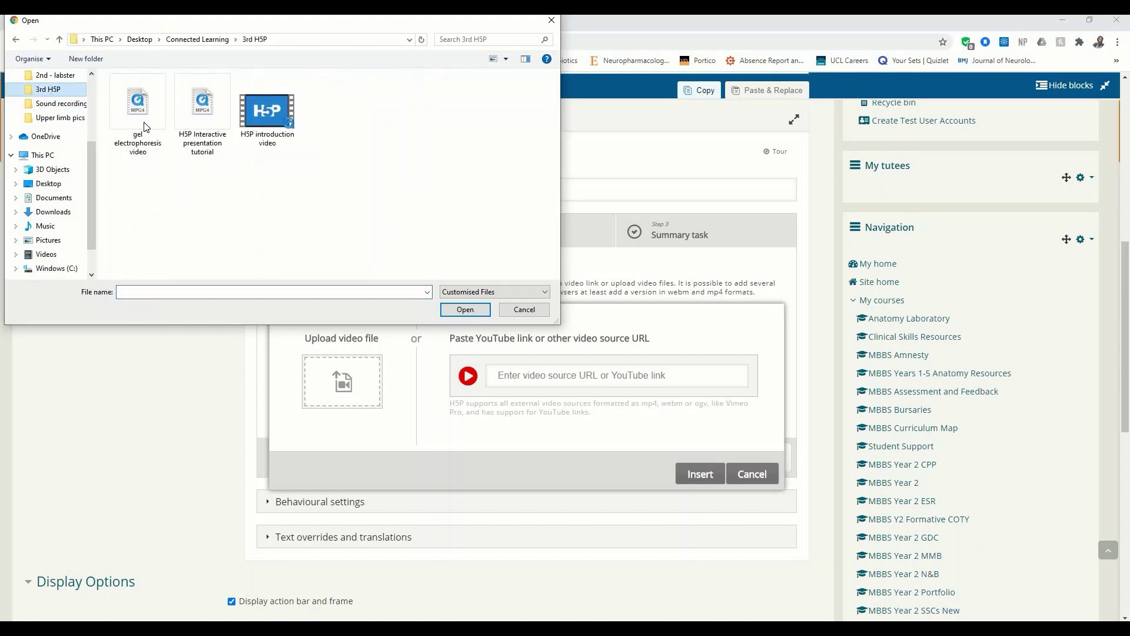
click(142, 122)
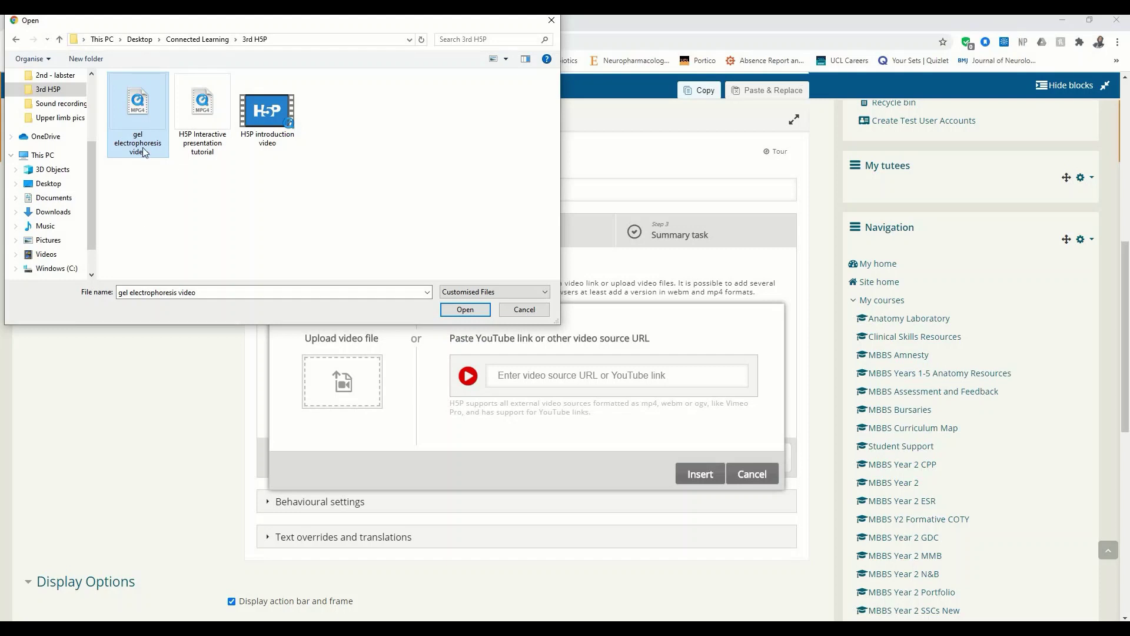
click(456, 313)
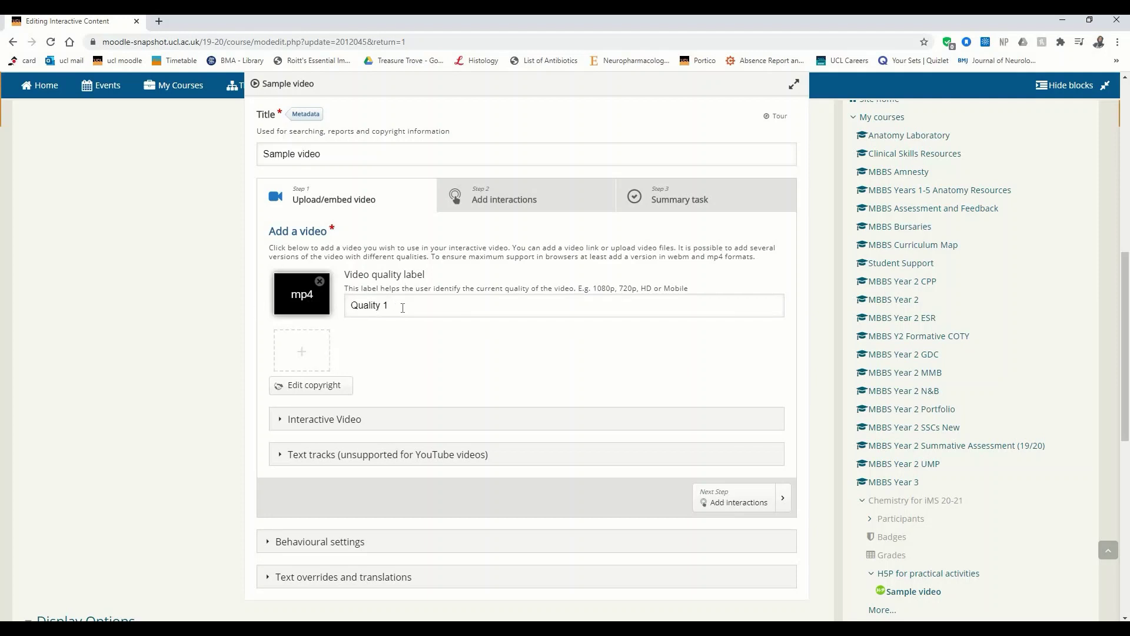
- Check the uploaded video's settings and move on to the Add interactions stage
scroll(414, 305, down, 1)
scroll(414, 305, up, 4)
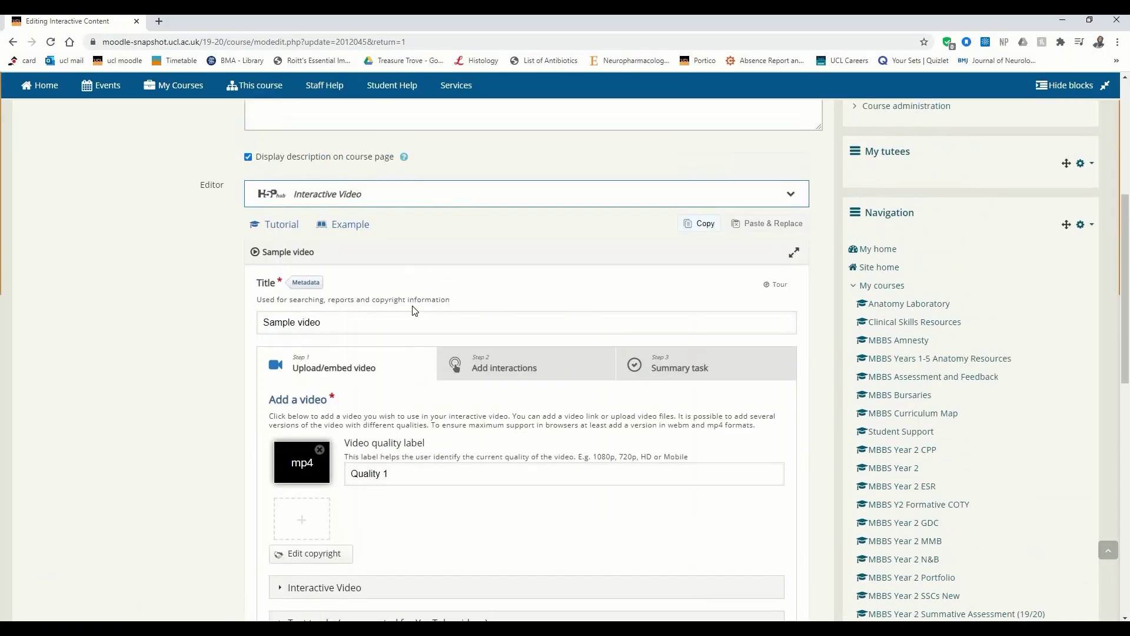
scroll(413, 305, down, 4)
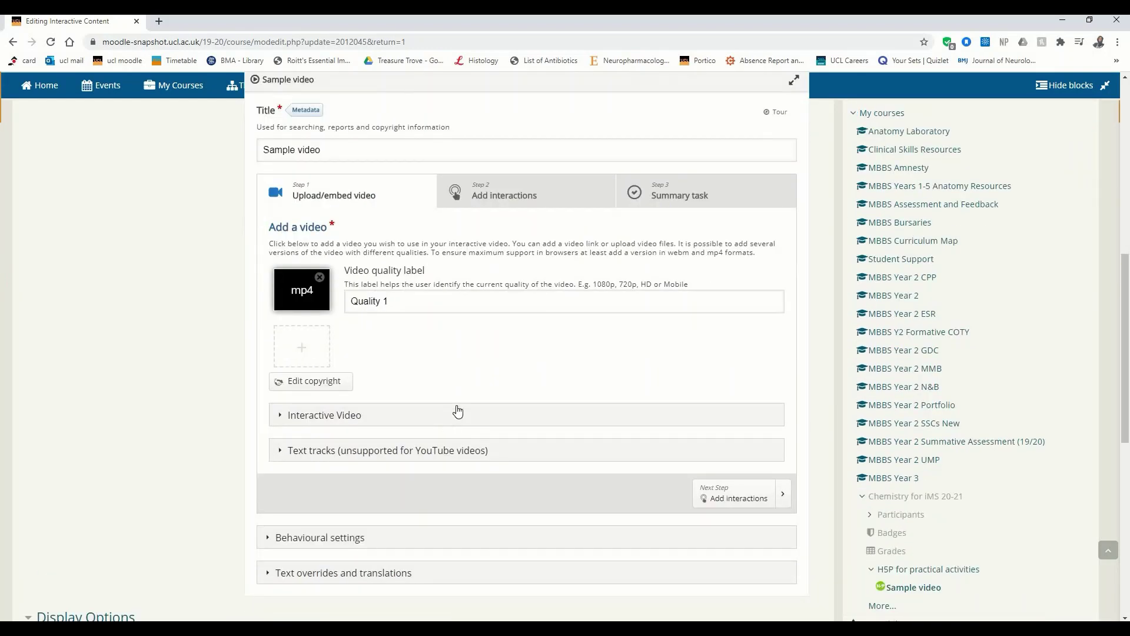
scroll(457, 408, down, 1)
scroll(458, 411, up, 2)
scroll(458, 411, up, 1)
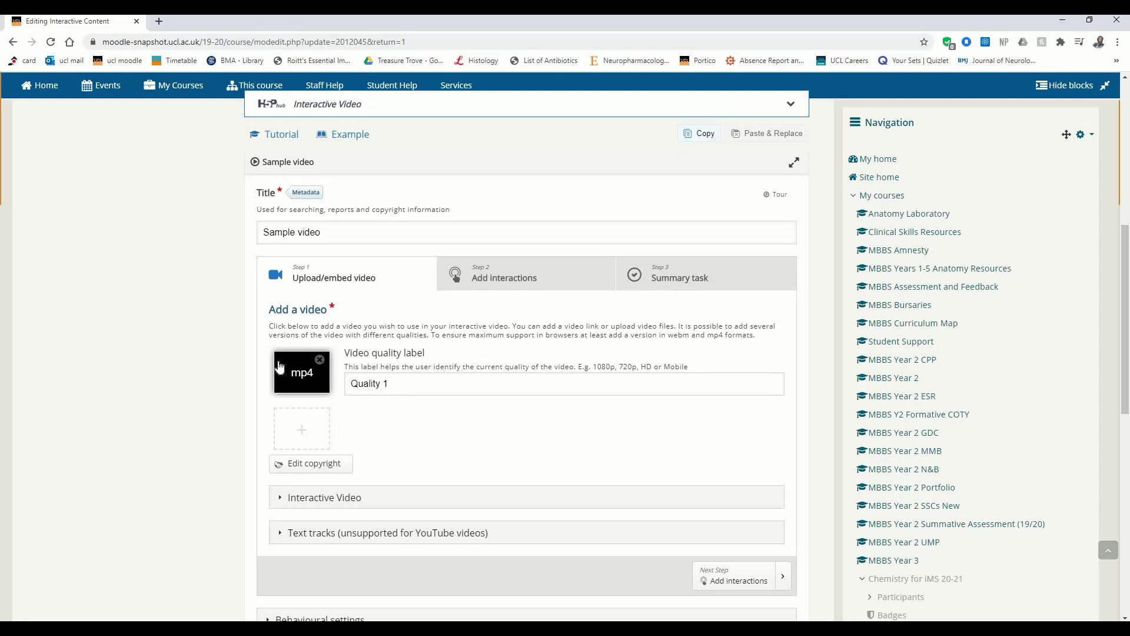
click(524, 266)
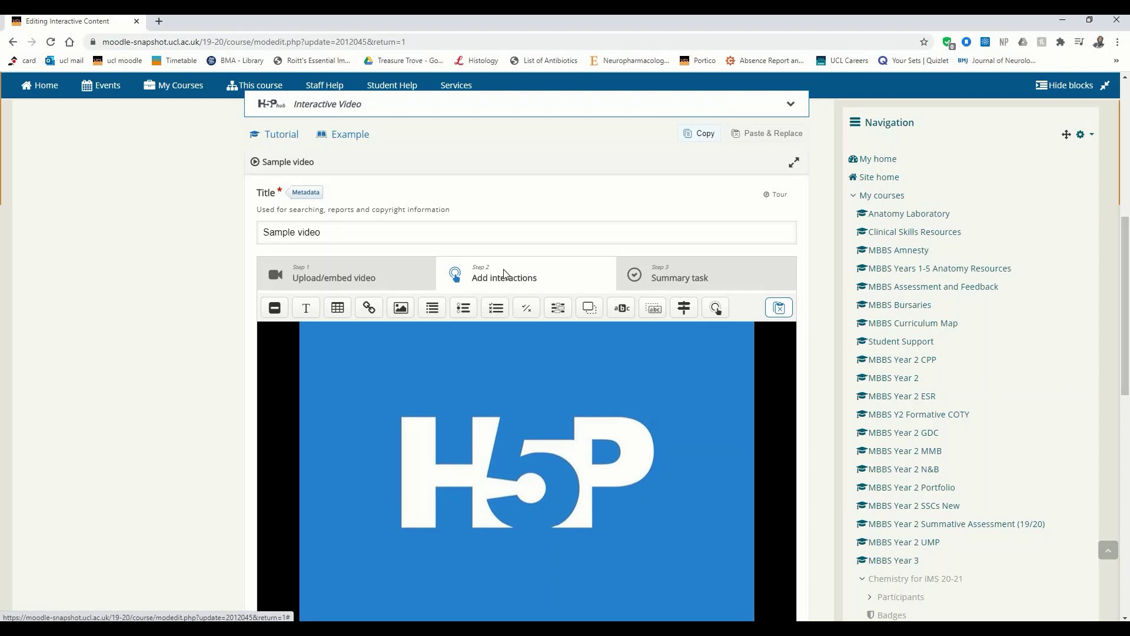
scroll(503, 272, down, 1)
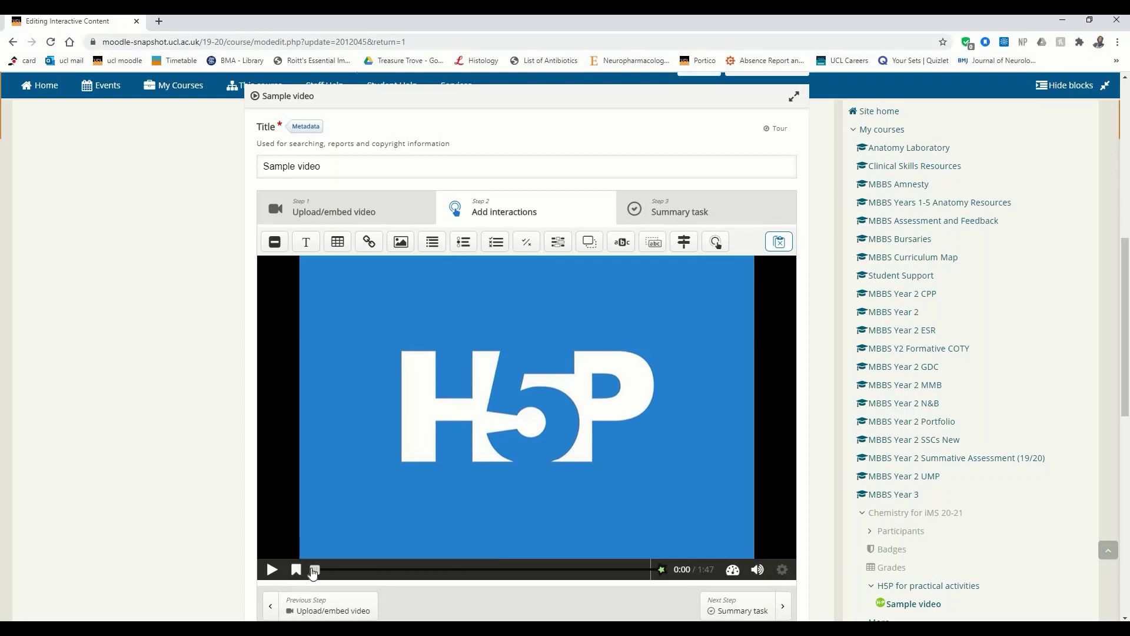
- Advance the video to 0:20, pause it, add a bookmark at that point and show the bookmark list
drag(313, 571, 370, 574)
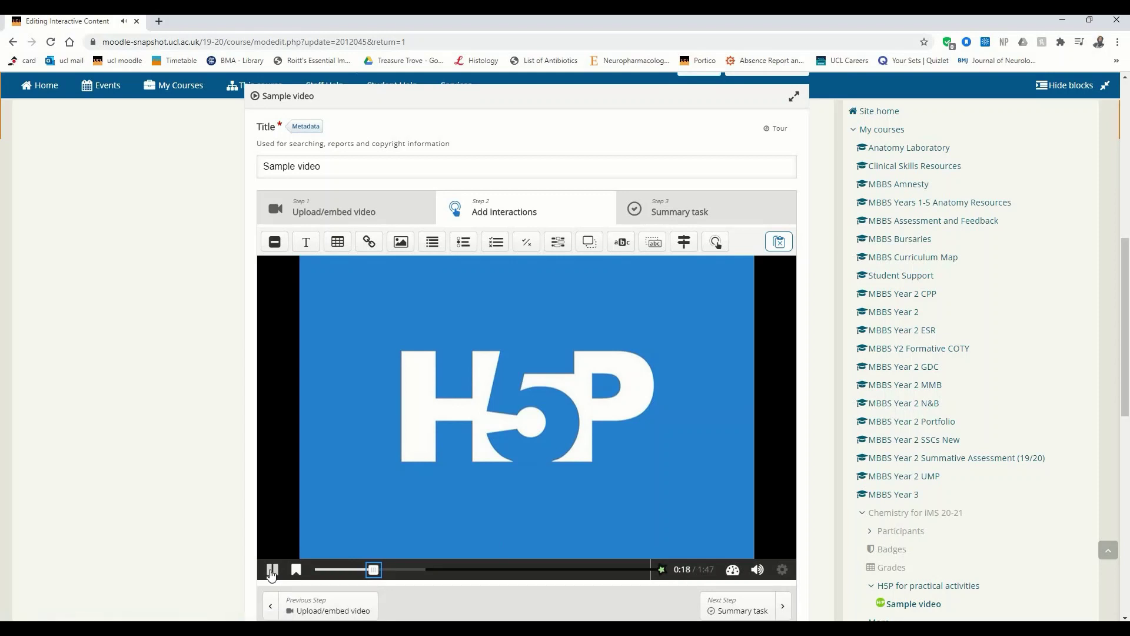
click(271, 569)
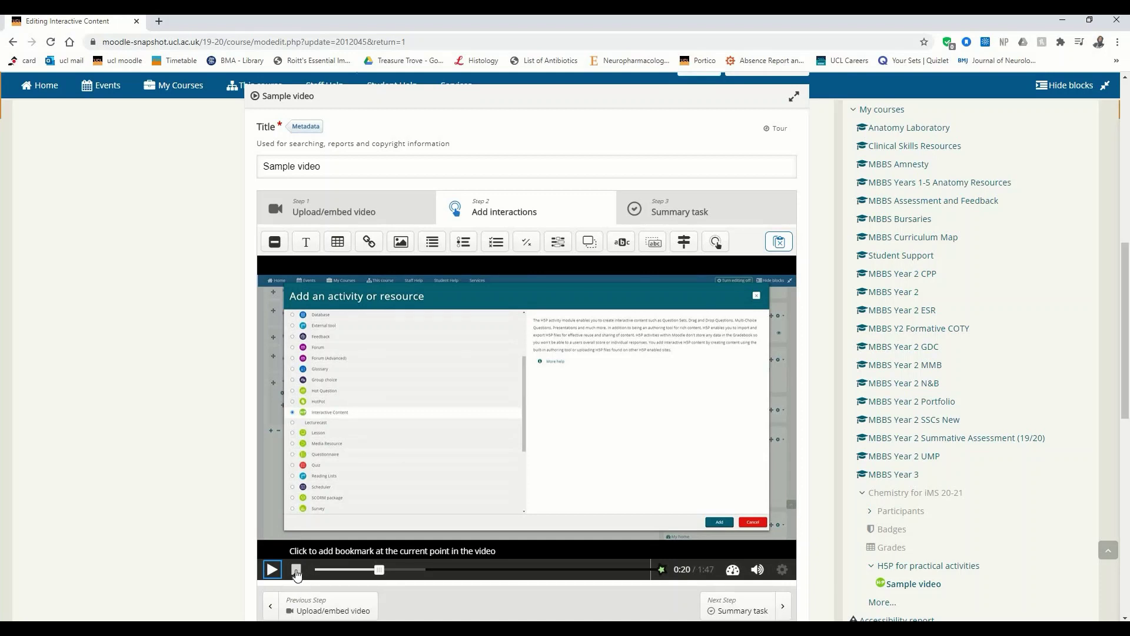
click(296, 570)
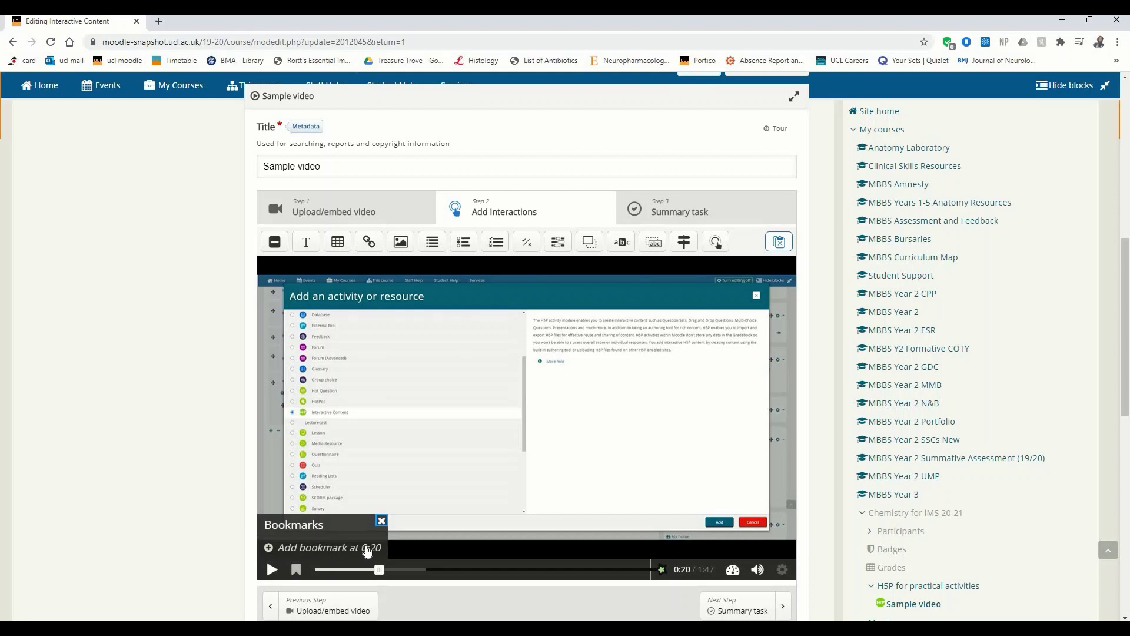
click(368, 549)
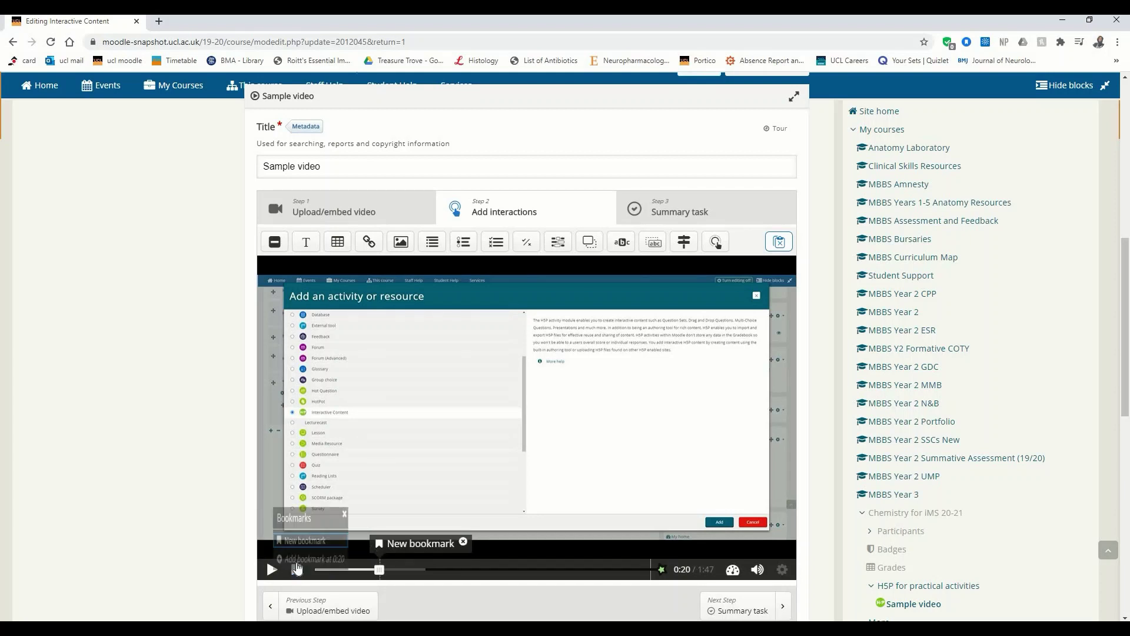
click(296, 570)
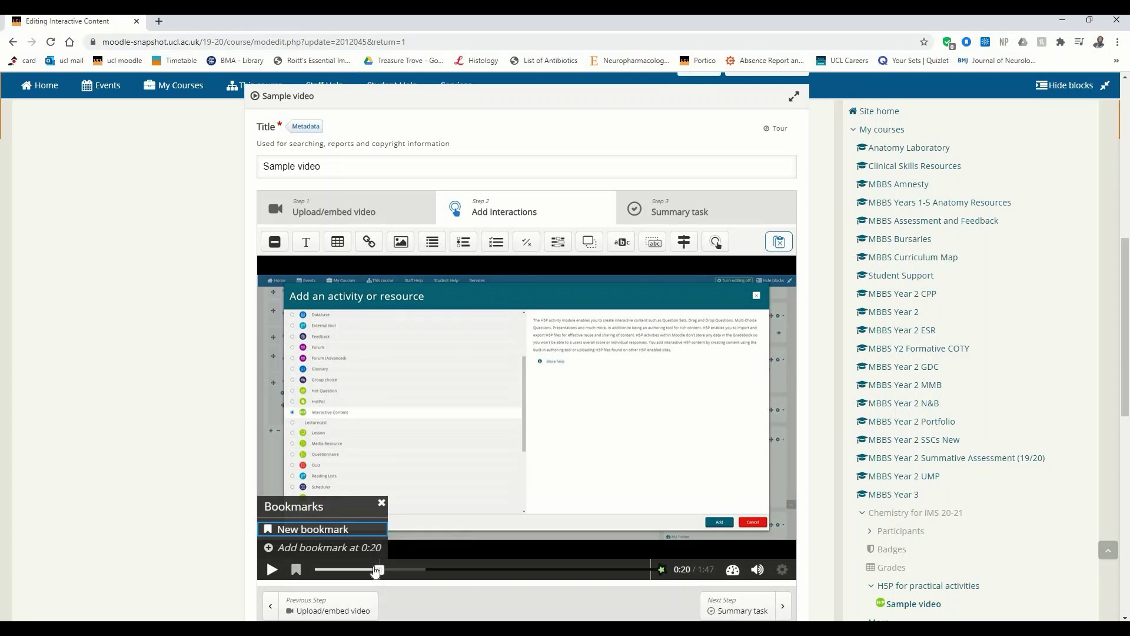
- Try to add another bookmark at 0:20 and close the bookmark list
click(366, 548)
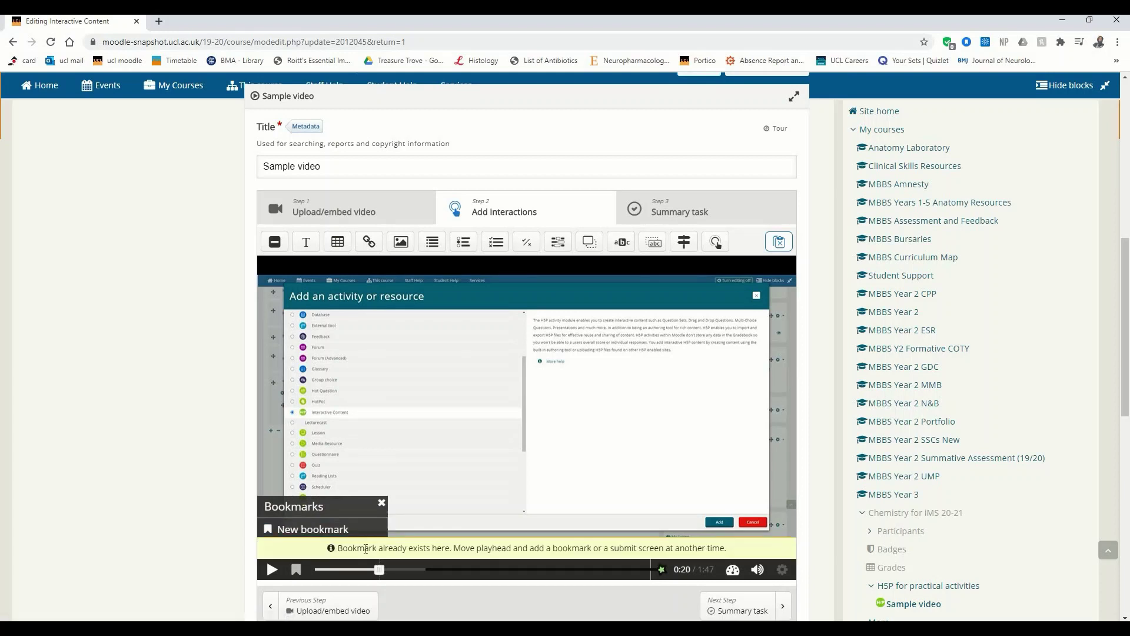
click(415, 552)
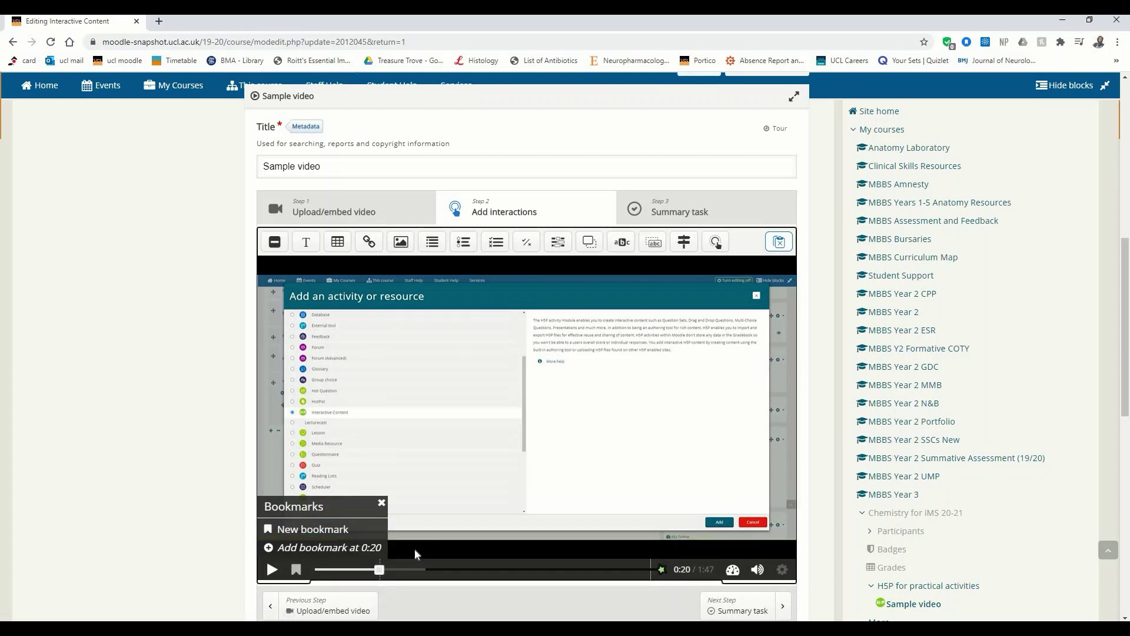
click(381, 564)
key(Escape)
click(380, 558)
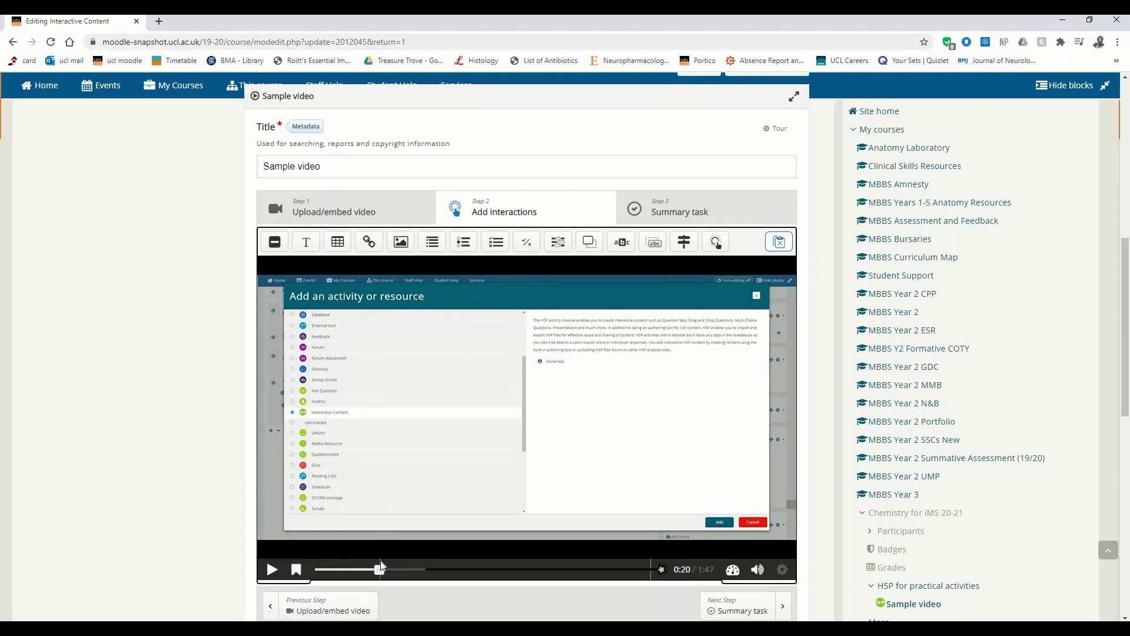
- Select the existing bookmark at 0:20 and rename it "First image change"
click(296, 569)
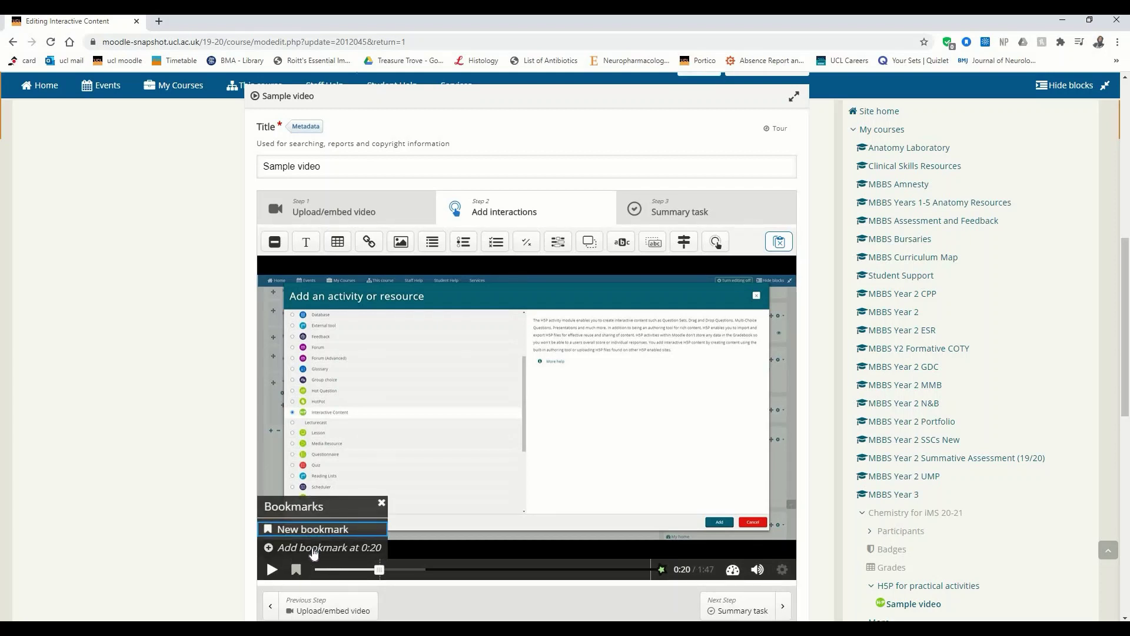
click(314, 529)
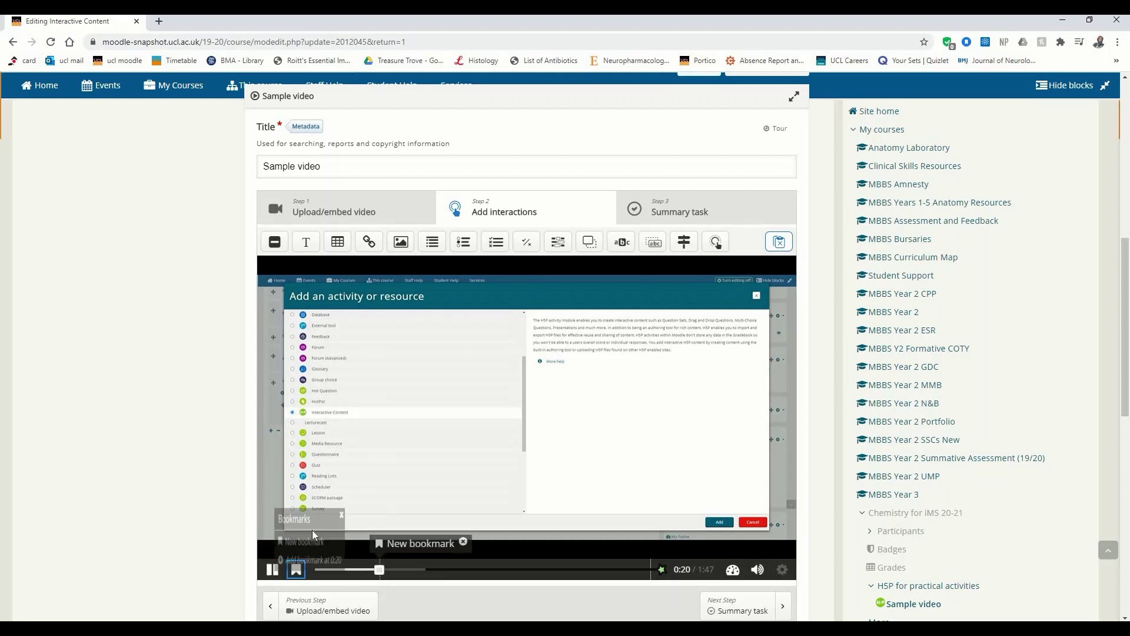
click(405, 547)
key(BackSpace)
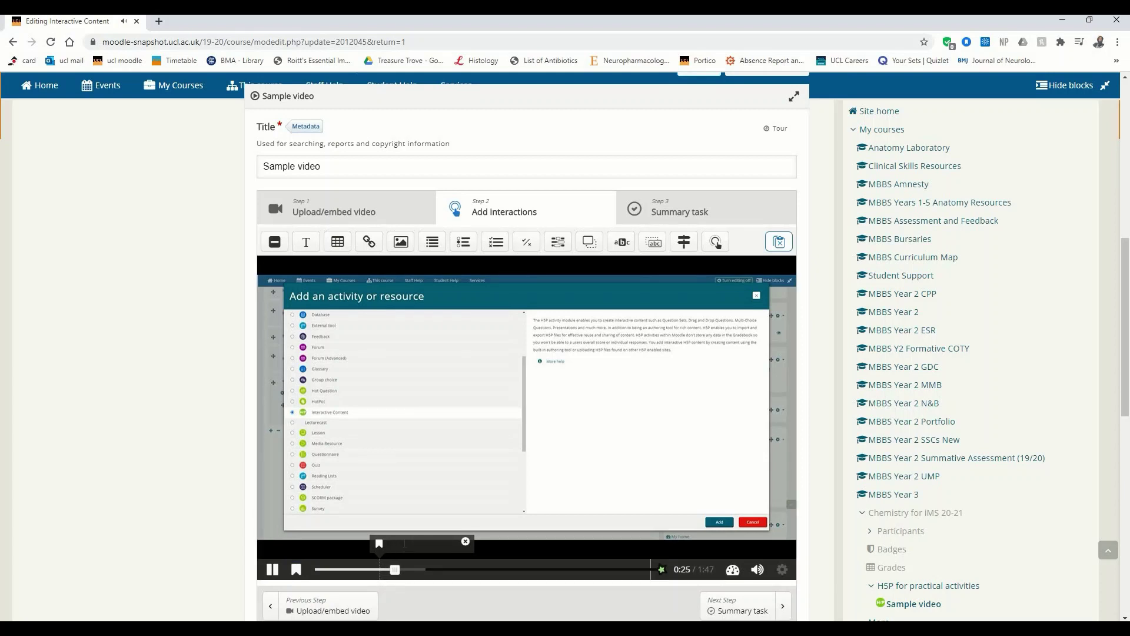
text(First image change)
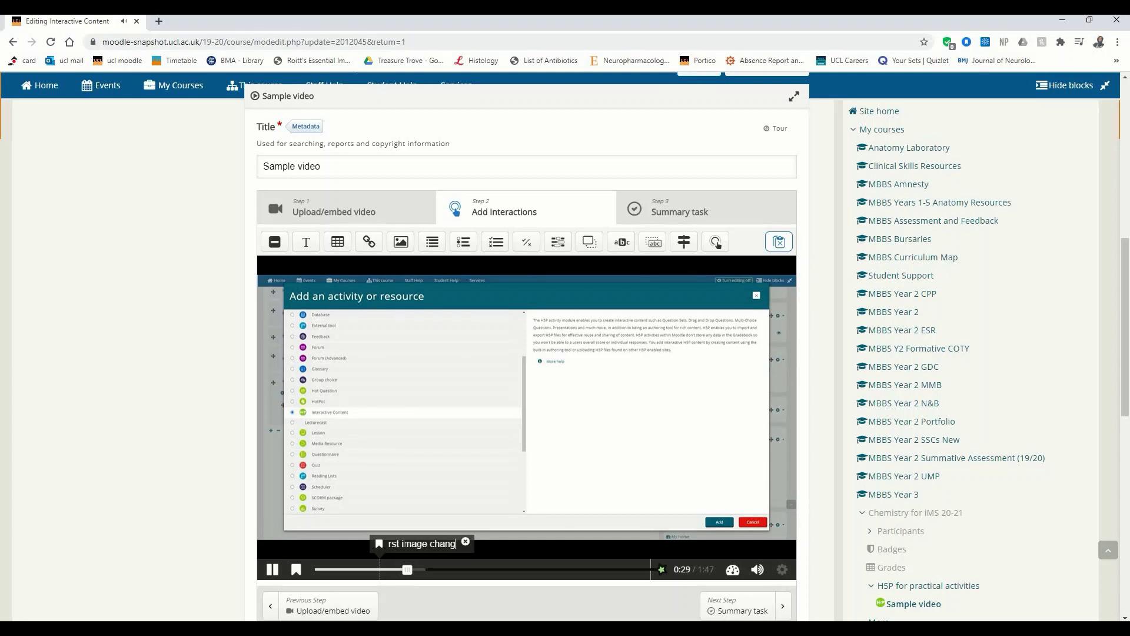
click(511, 542)
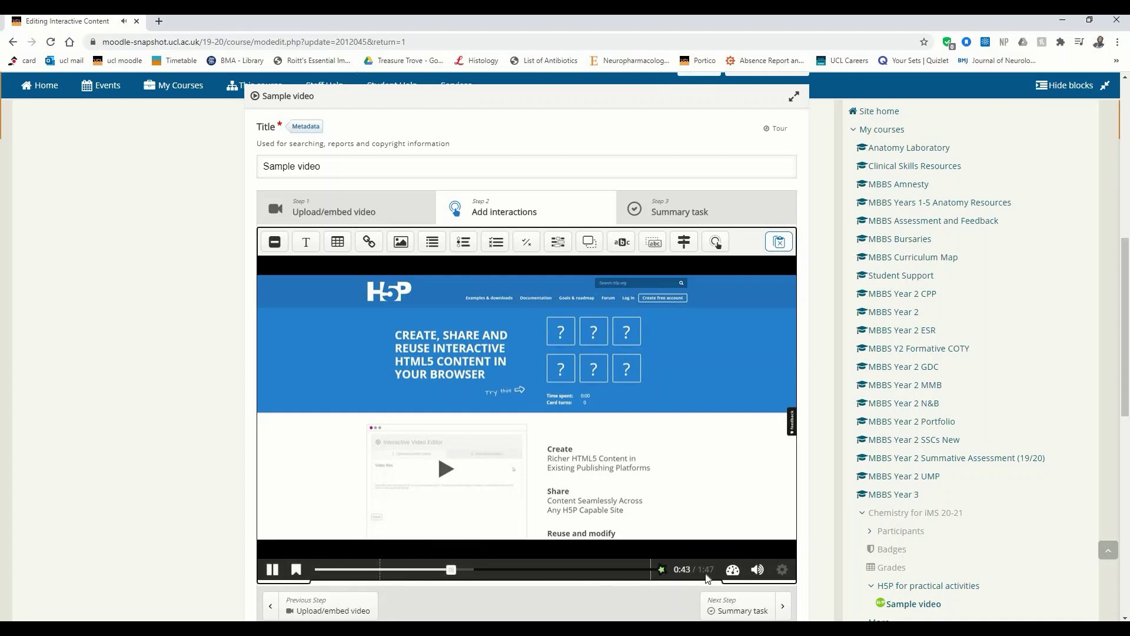
- Try a video playback rate of 1.25 and switch back to 1
click(730, 571)
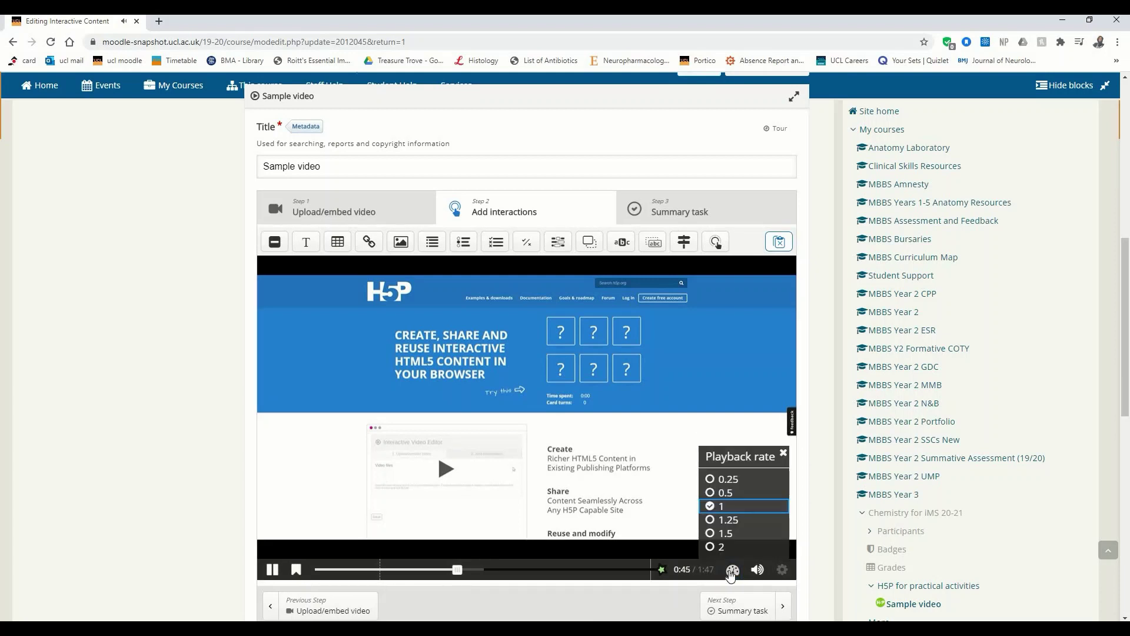
click(721, 521)
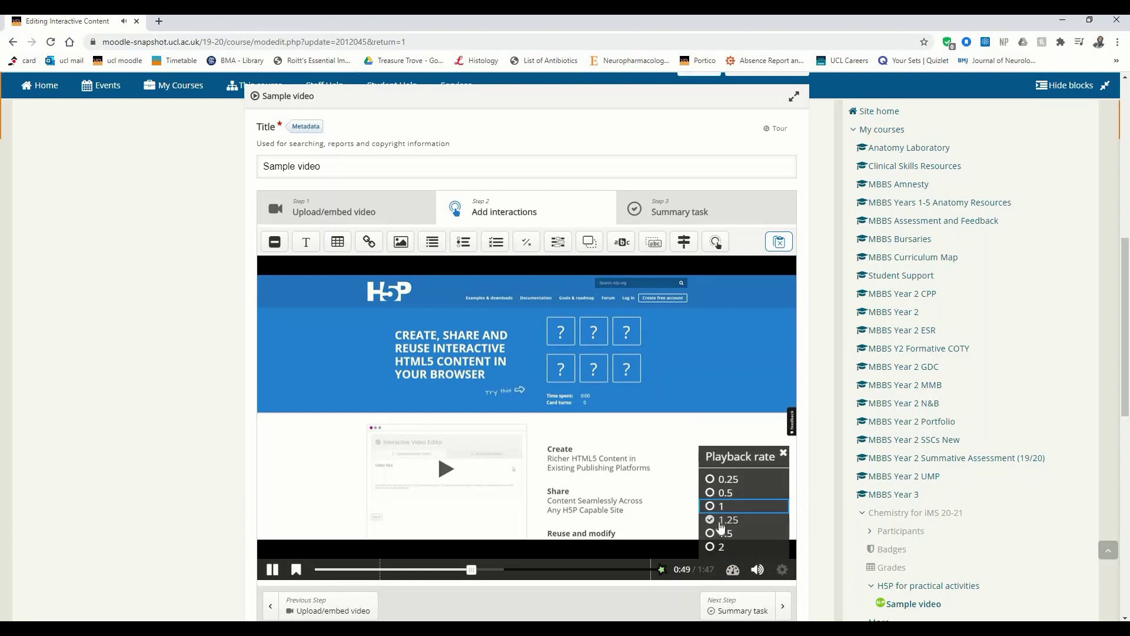
click(716, 508)
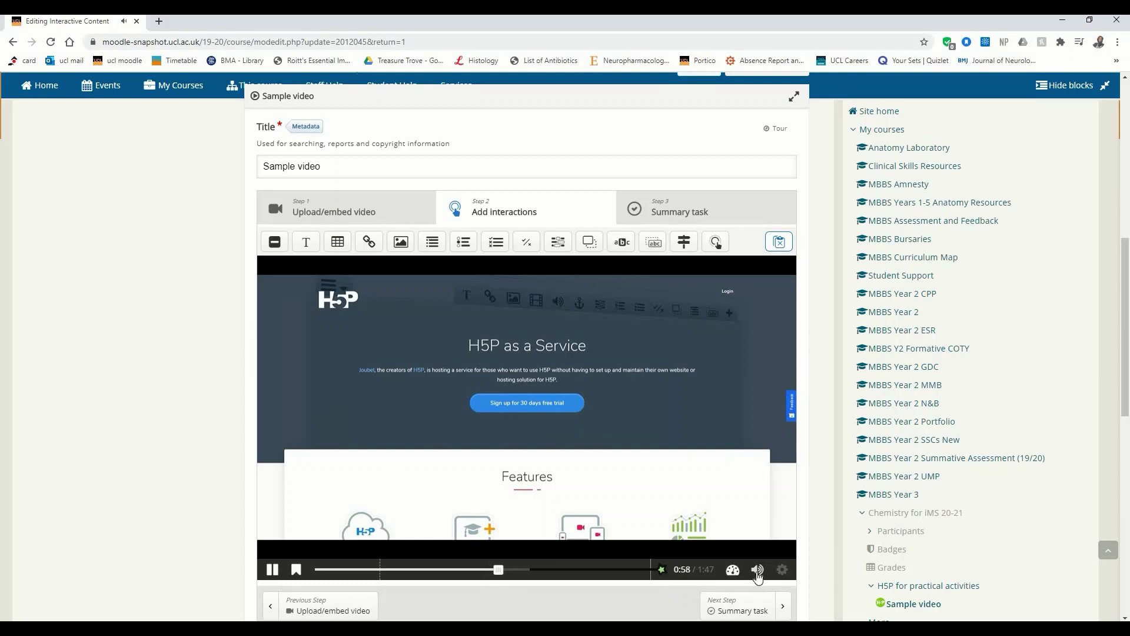
- Mute the video, pause it and return the playhead to 0:00
click(758, 571)
key(XF86AudioLowerVolume)
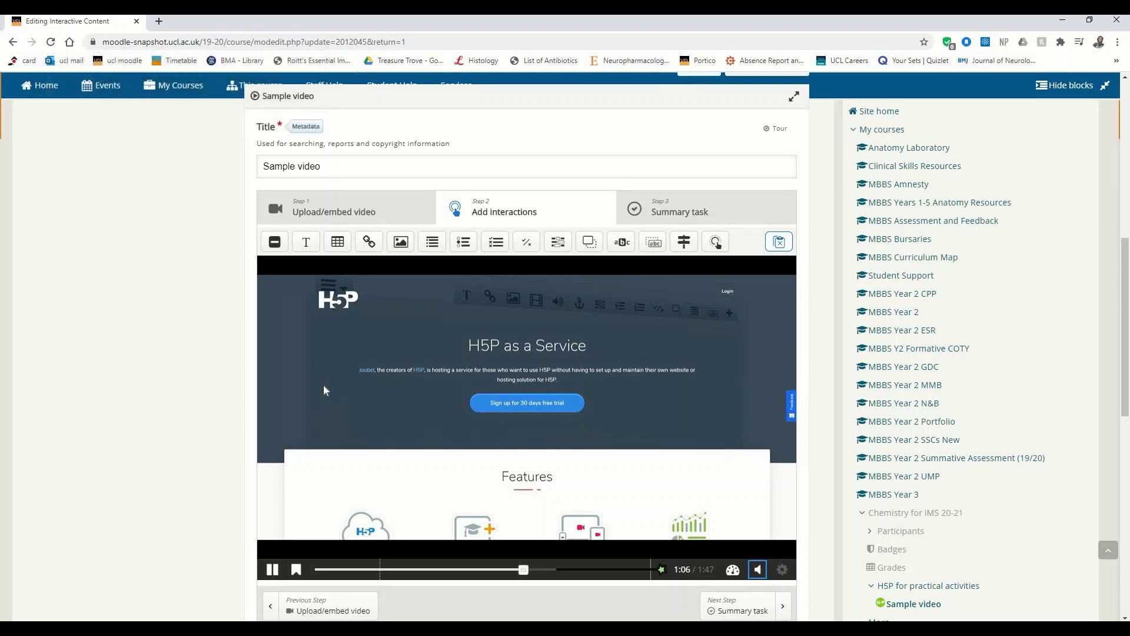
click(272, 570)
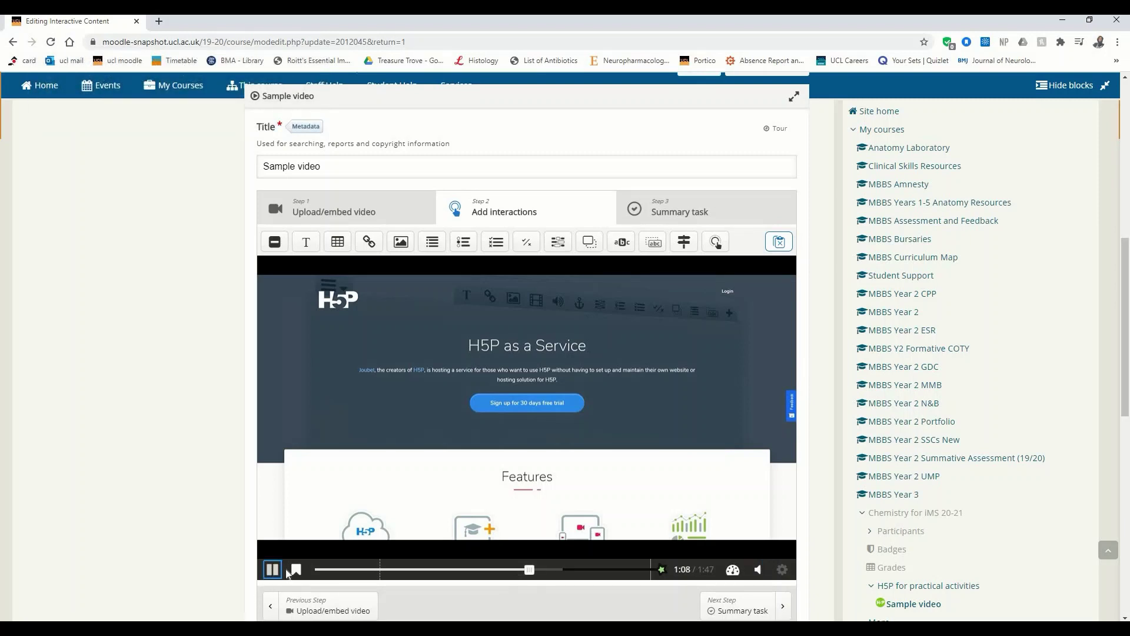
click(317, 570)
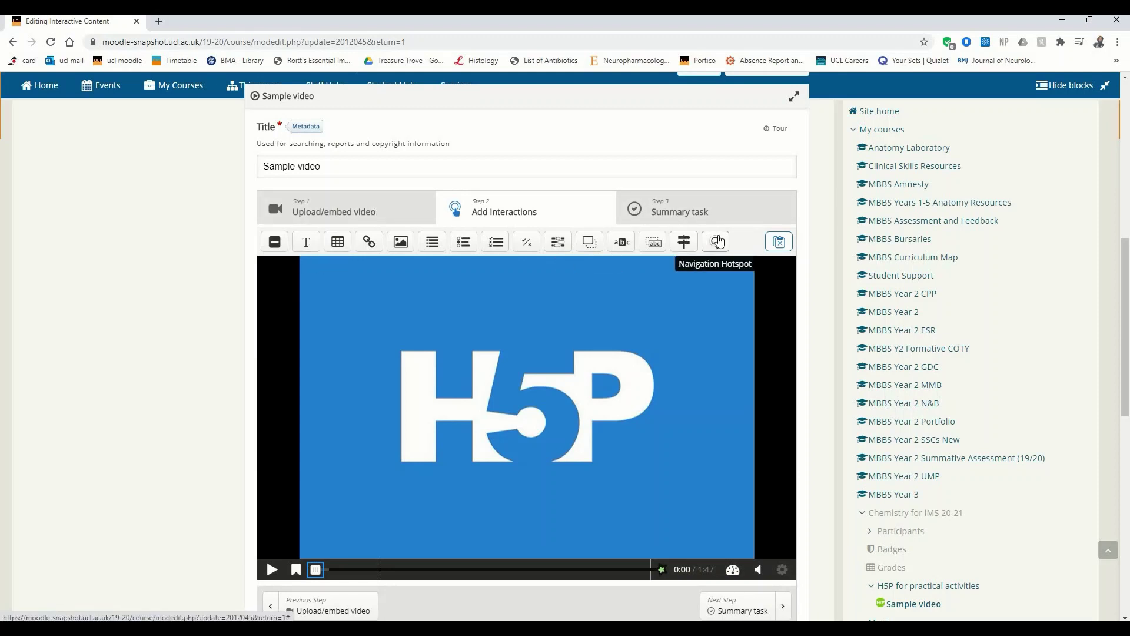
- Add a Label interaction at the beginning of the video, dismiss the Citrix update notice and set the label's display start to 0:00
click(274, 247)
scroll(280, 237, up, 2)
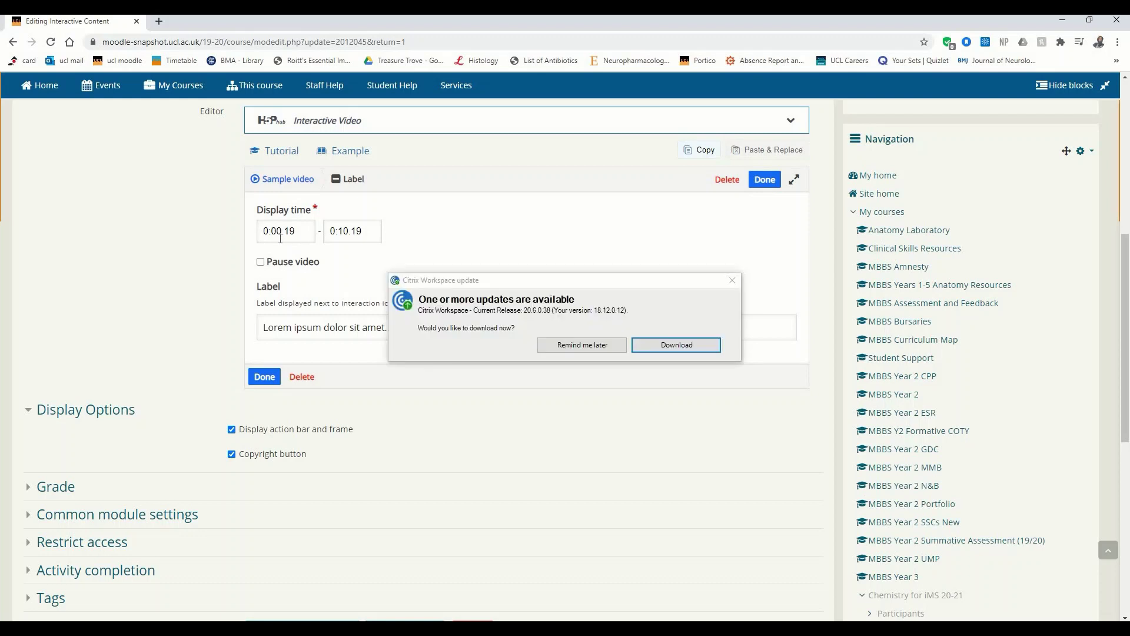
click(733, 281)
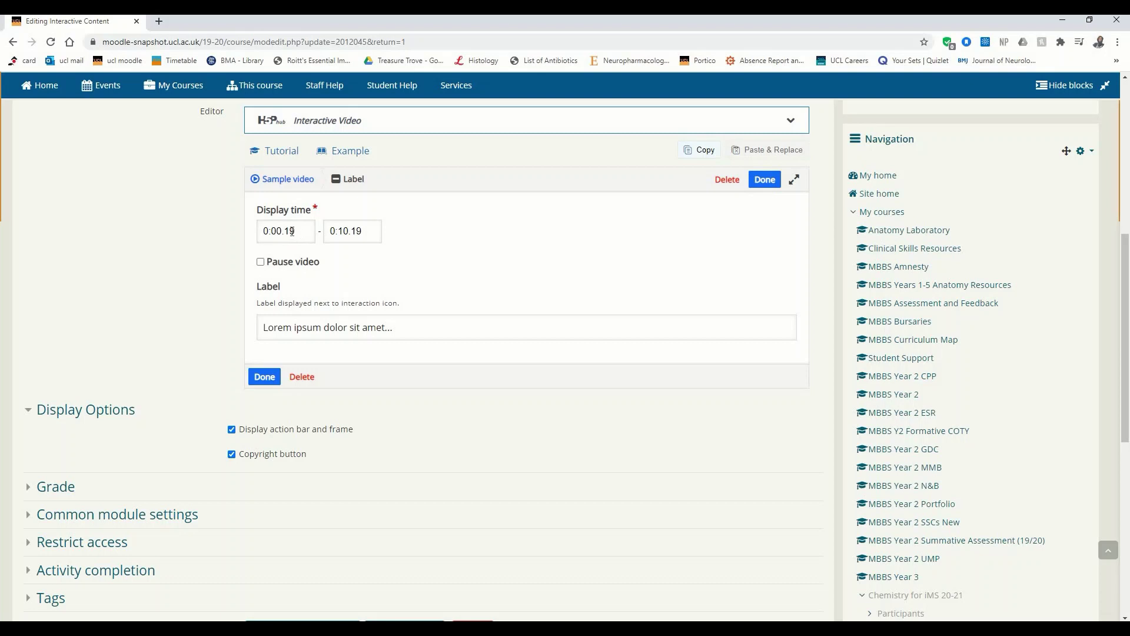
drag(293, 231, 284, 230)
key(BackSpace)
drag(269, 230, 284, 231)
- Set the end of the label's display time to 0:05
click(363, 231)
key(BackSpace)
key(BackSpace)
text(5)
click(423, 295)
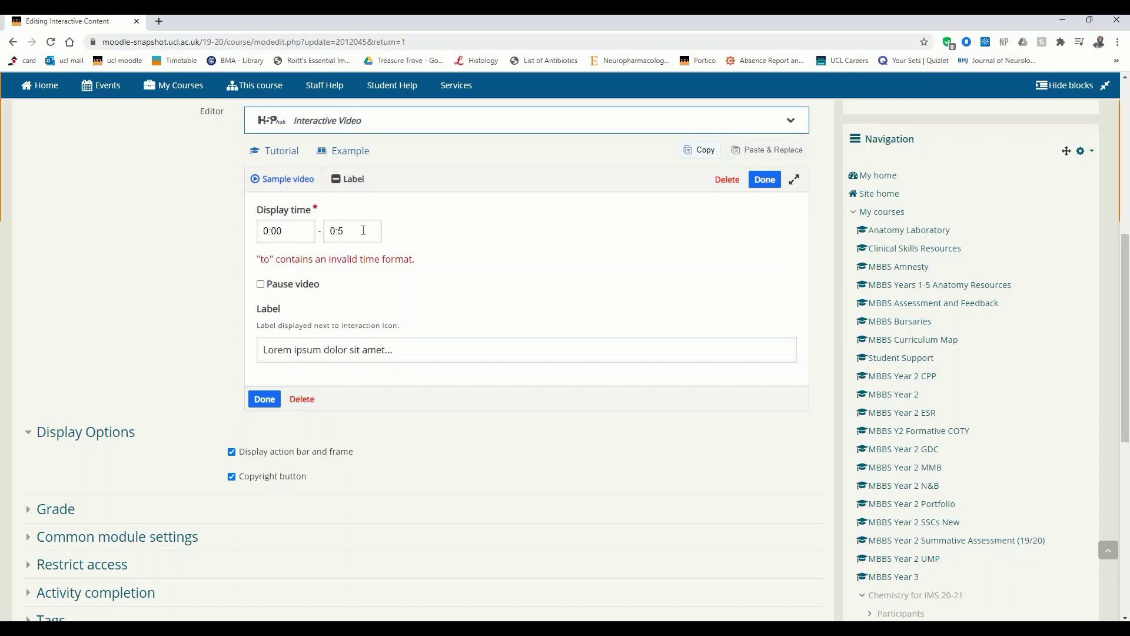
text(0)
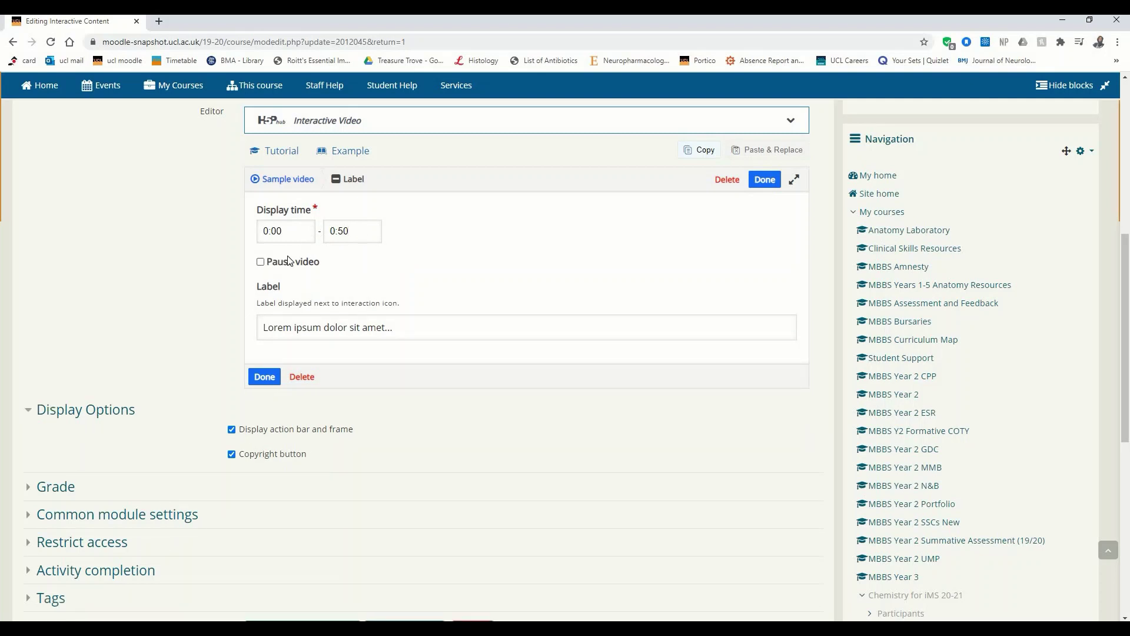
key(BackSpace)
key(BackSpace)
text(0)
- Replace the label's placeholder text with "This is our label", finish it and place it in the video's upper-left area
click(394, 320)
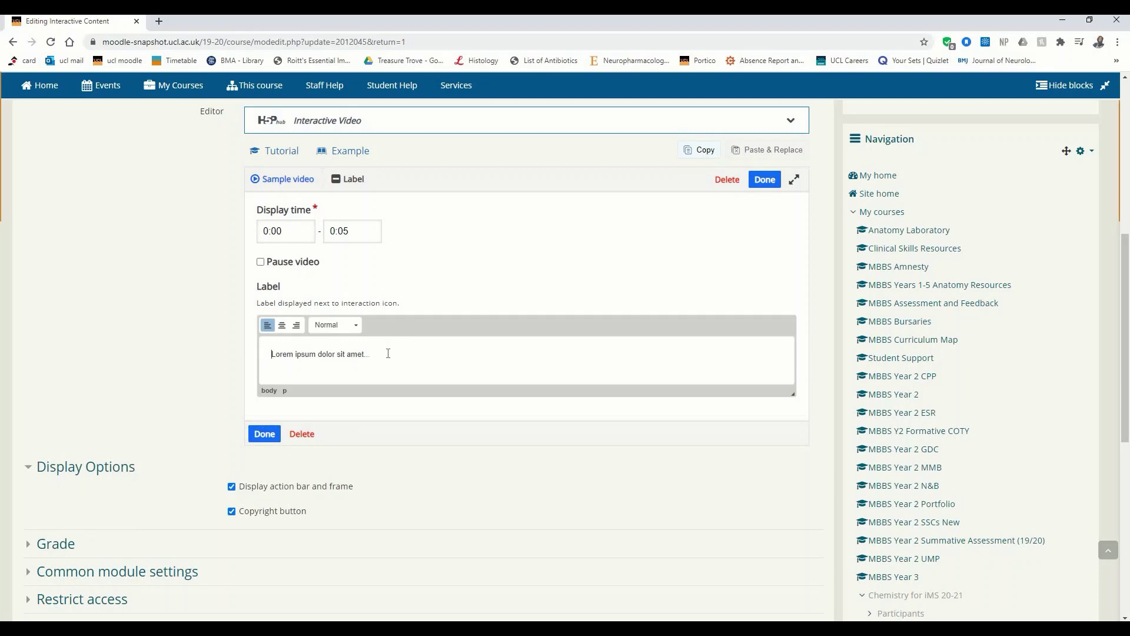
triple_click(266, 355)
text(This is our label)
click(765, 179)
scroll(638, 443, down, 1)
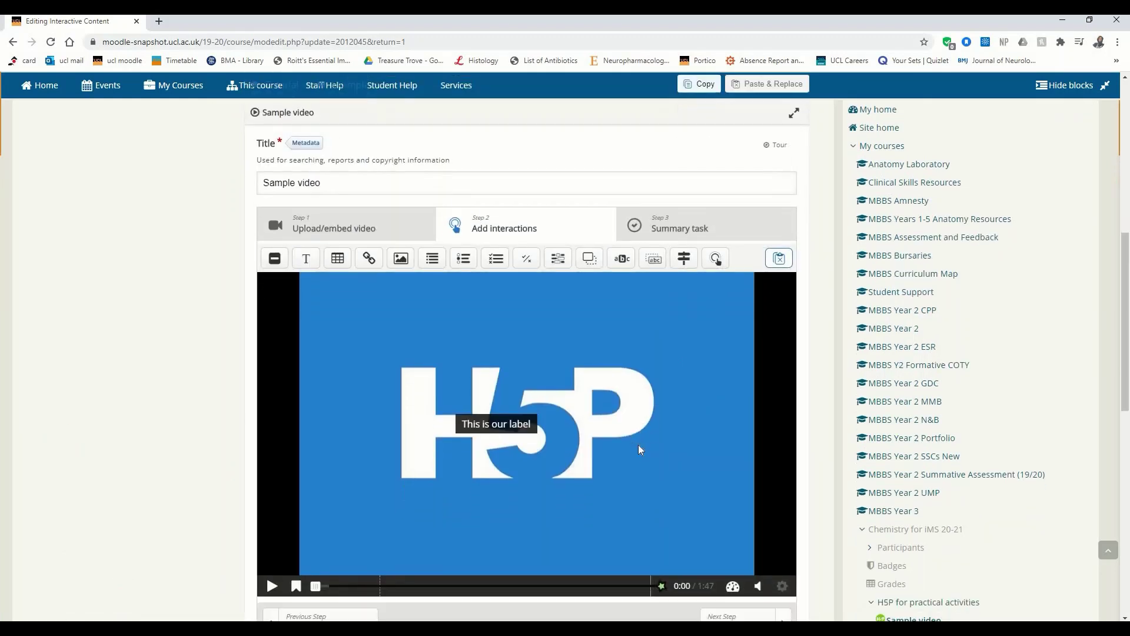
drag(498, 406, 347, 294)
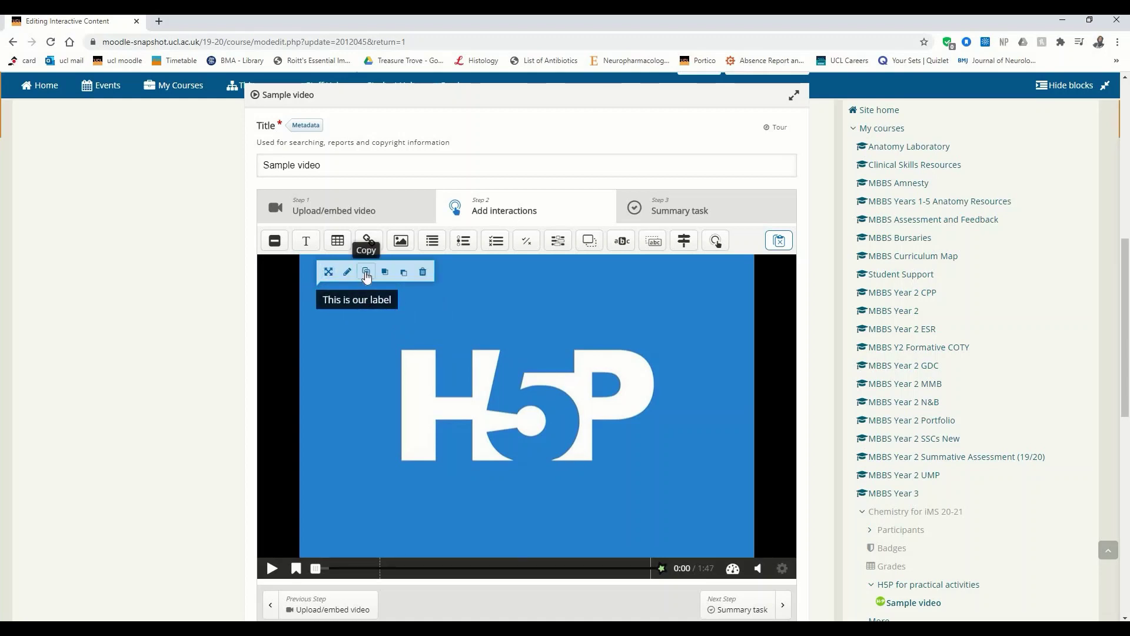
- Duplicate the label below the original and delete the duplicate
click(366, 274)
click(778, 240)
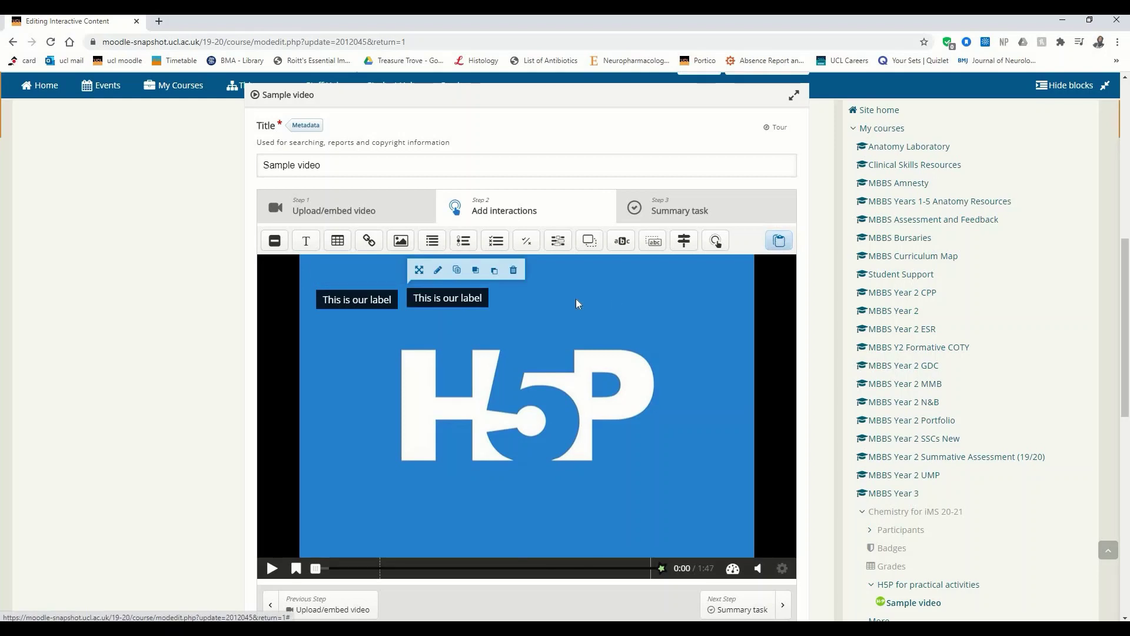
drag(475, 301, 384, 353)
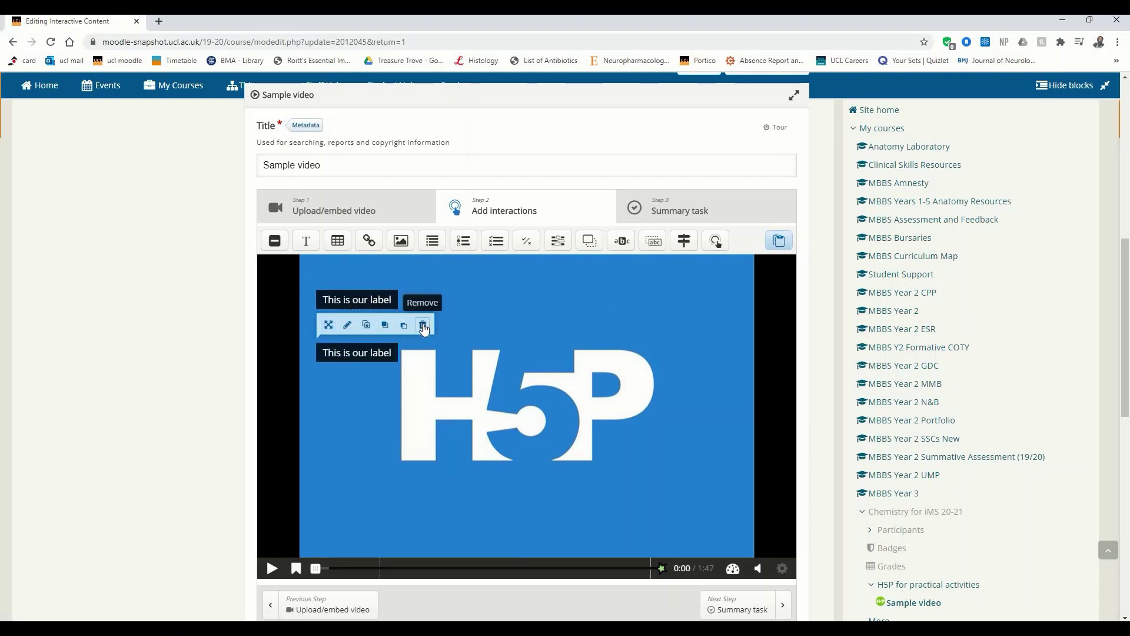
click(422, 325)
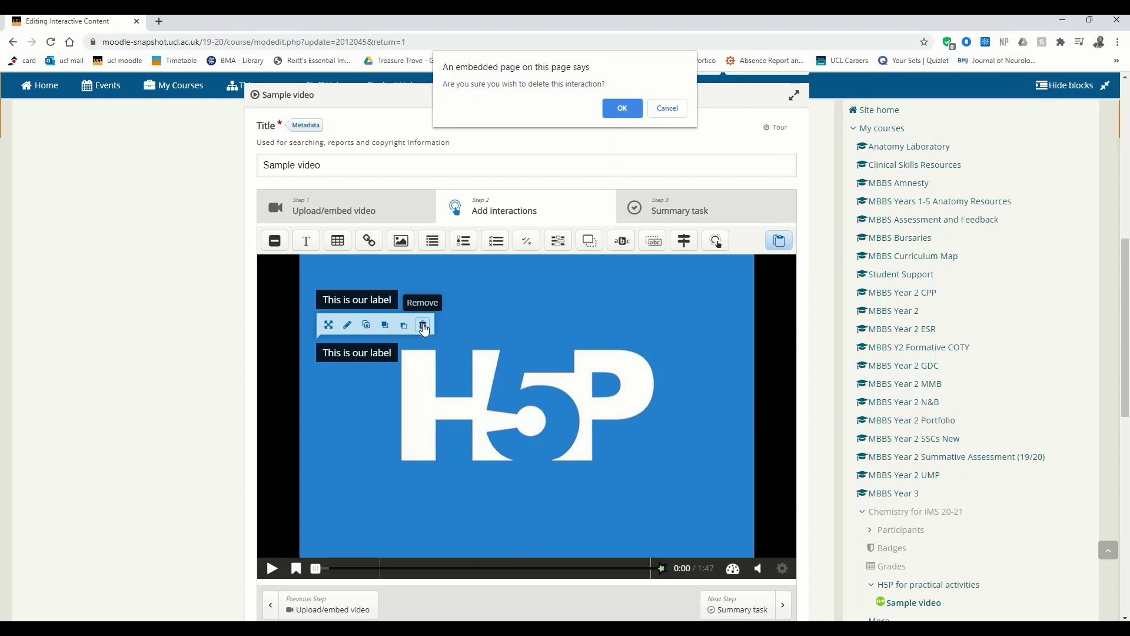
click(624, 110)
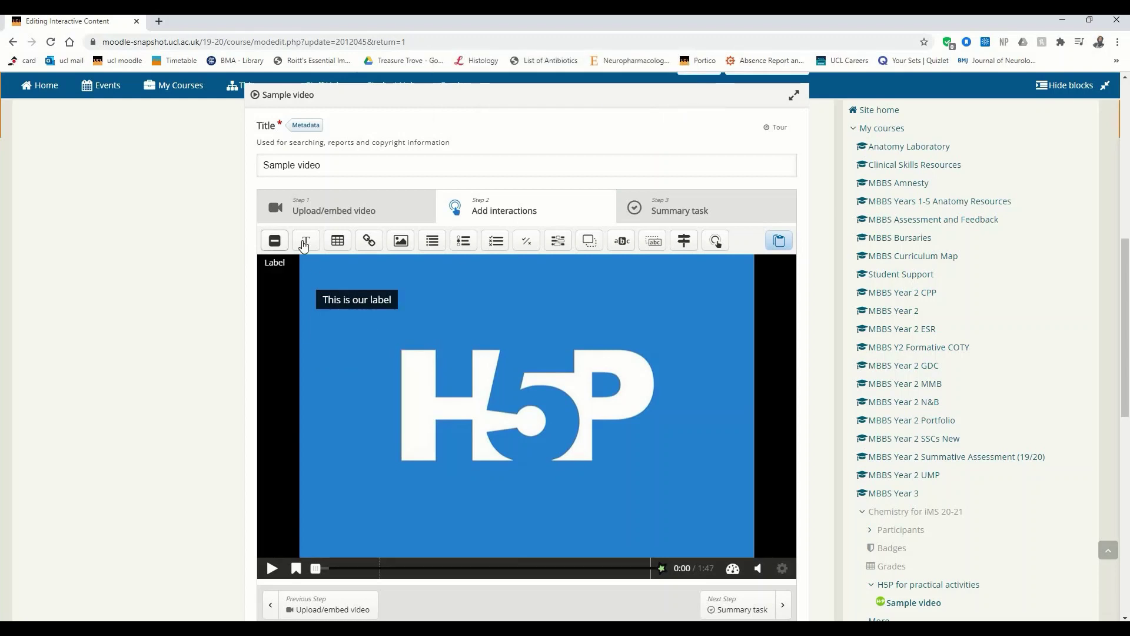
- Add a Text interaction shown as a button with a display time of 0:00 to 0:10
click(305, 244)
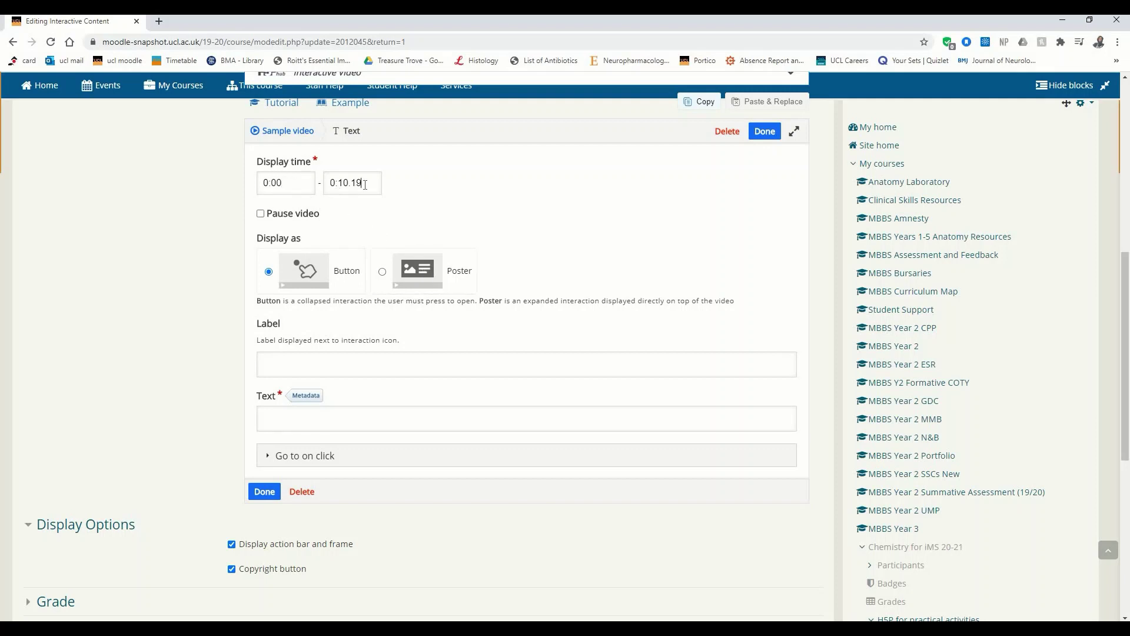
key(BackSpace)
text(0)
- Enter the text "Hello and welcome" with the label "Hi", finish the interaction and place it in the video's upper-right area
click(287, 422)
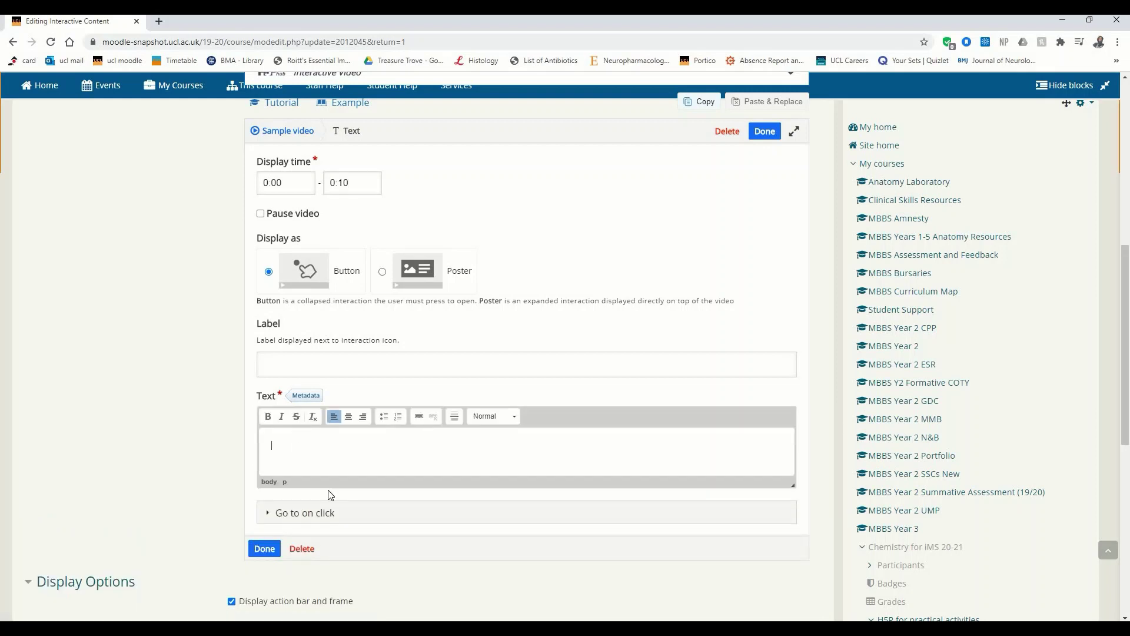
text(Hello and welcome)
click(307, 370)
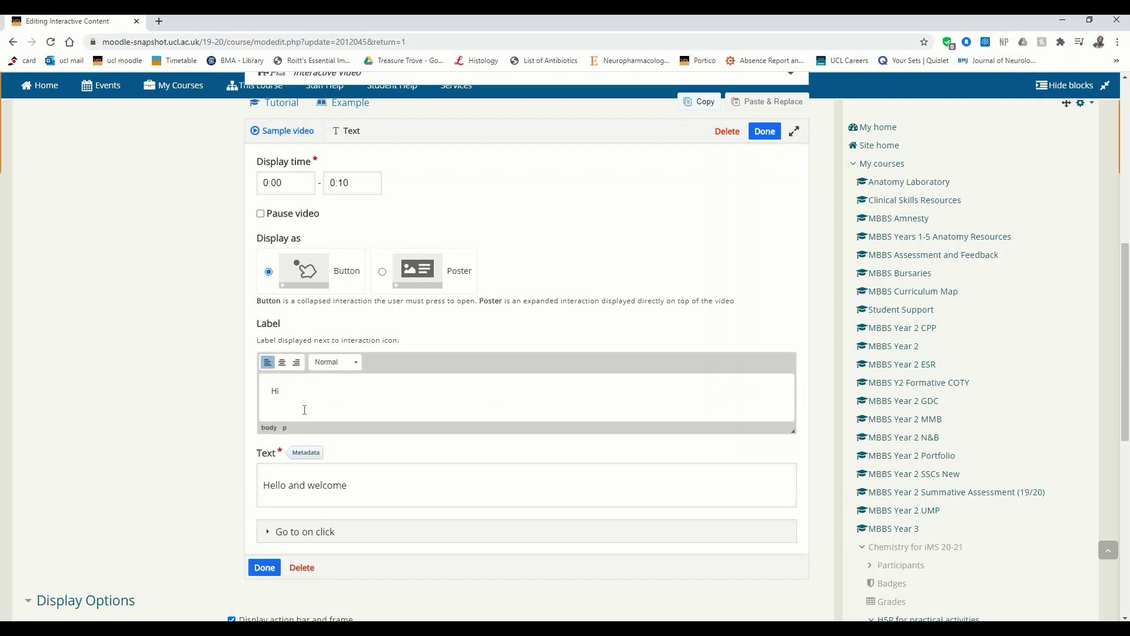
scroll(302, 406, down, 1)
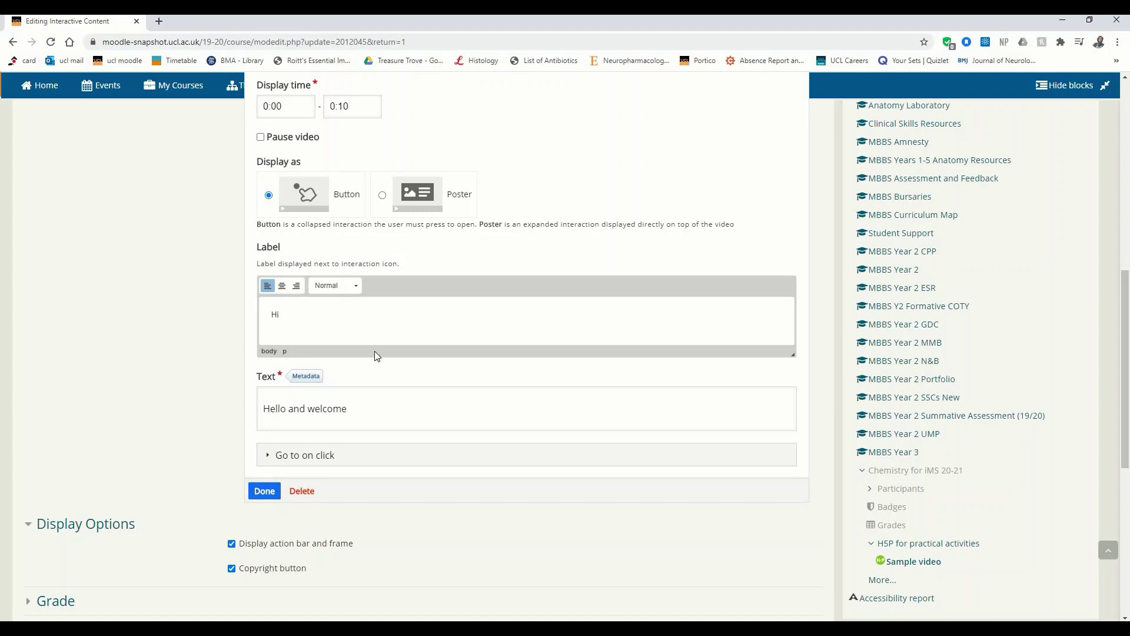
scroll(374, 351, up, 2)
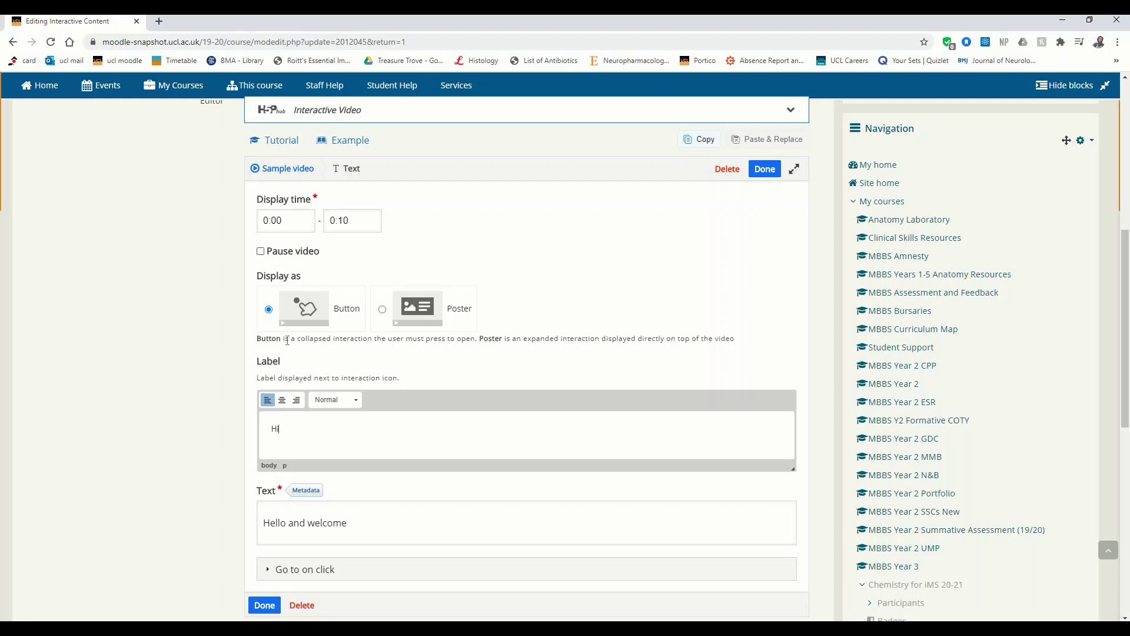
click(773, 168)
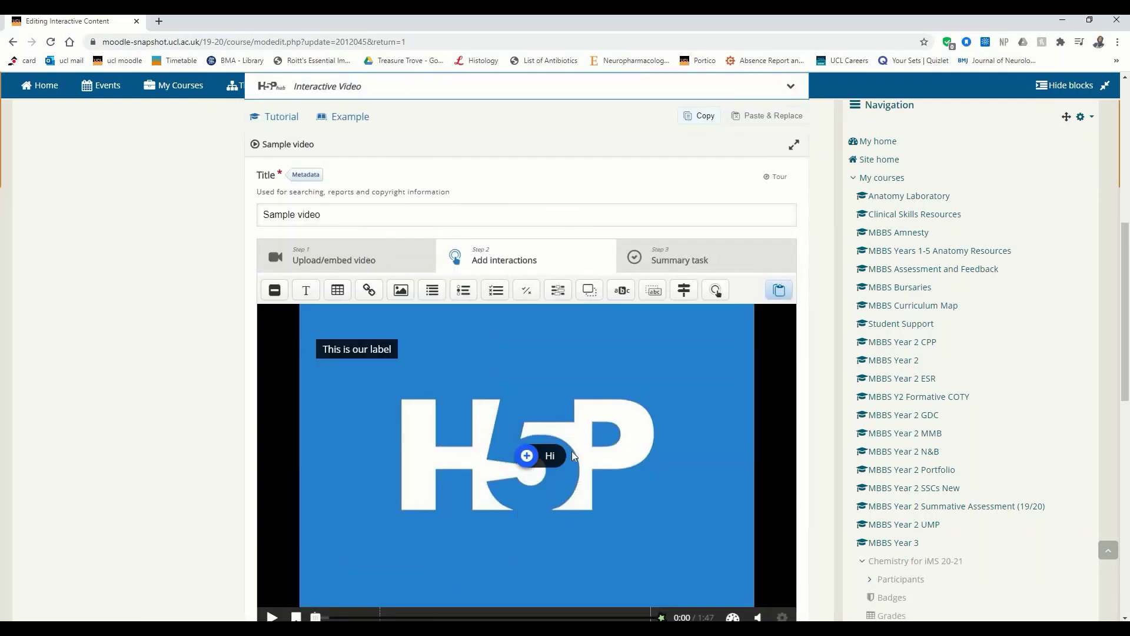
drag(552, 463, 633, 362)
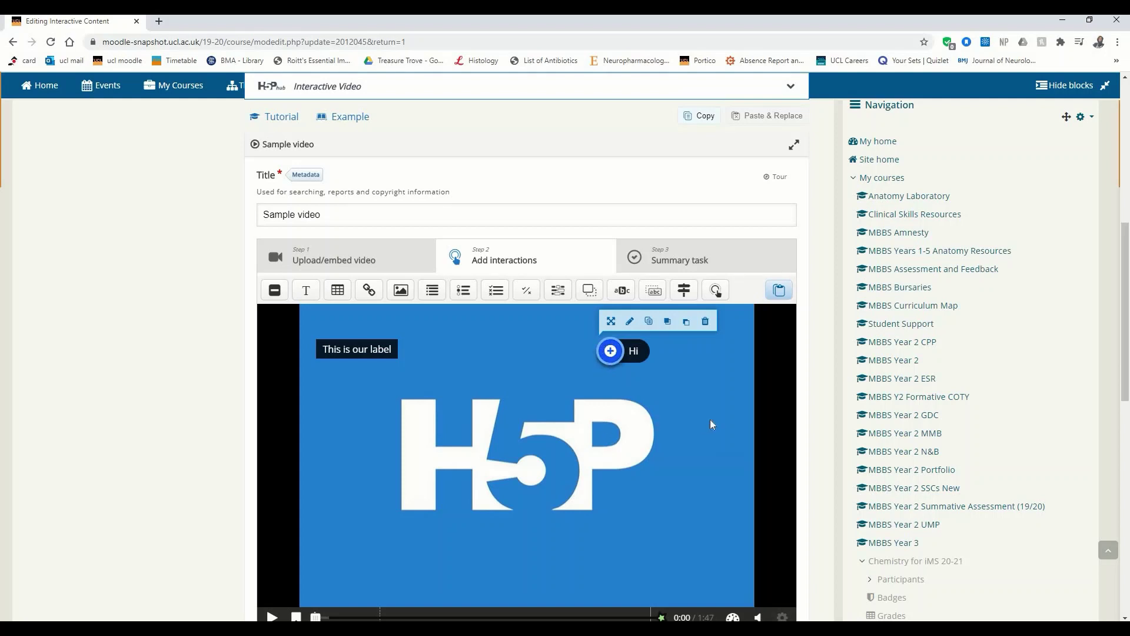
click(563, 369)
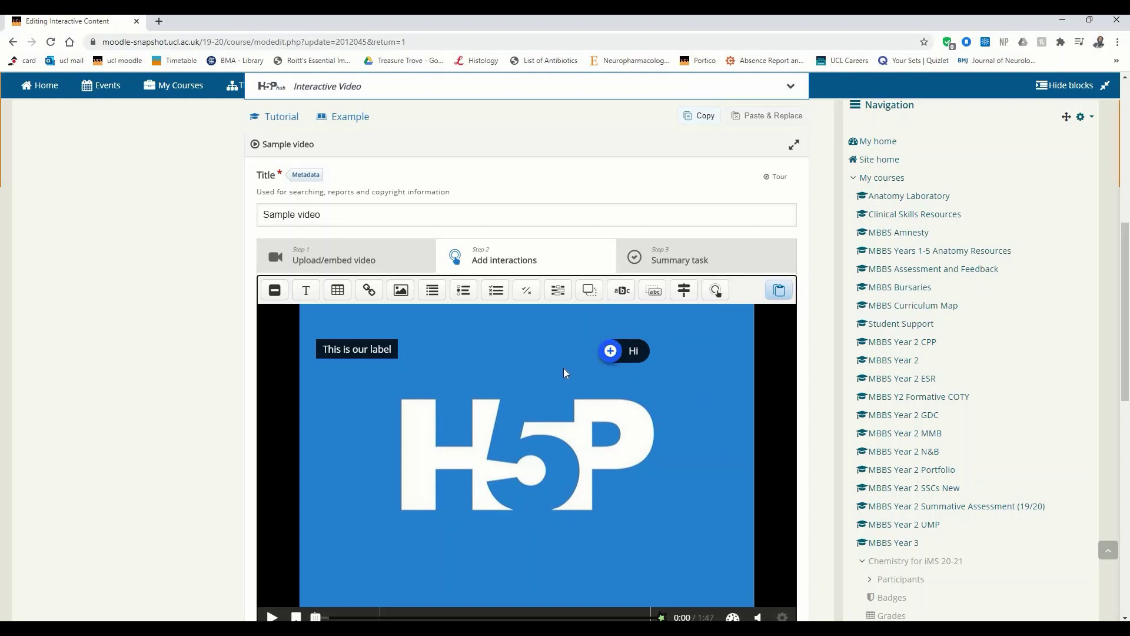
- Add a Text interaction shown as a poster, with video pausing off and a display time of 0:00 to 0:10
scroll(564, 368, down, 1)
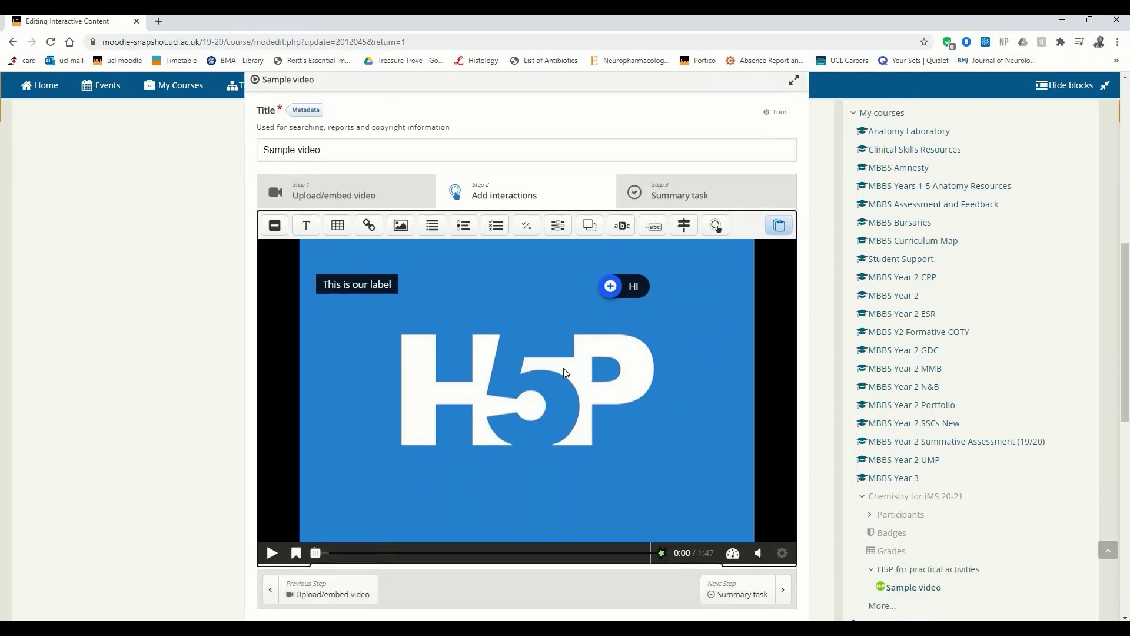
click(309, 227)
click(434, 234)
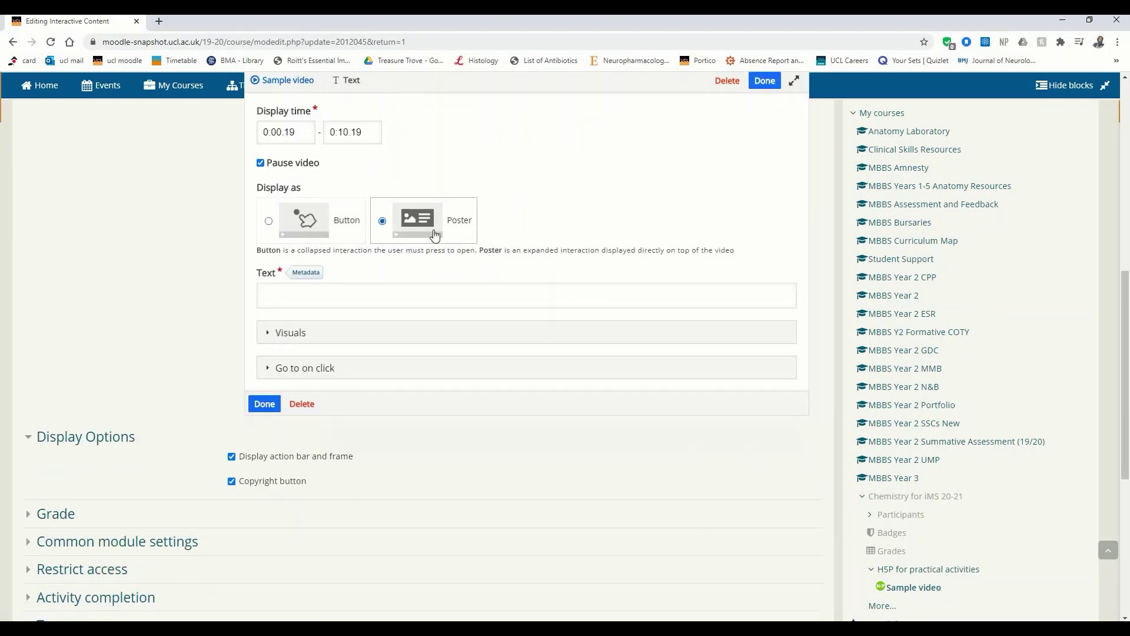
click(300, 165)
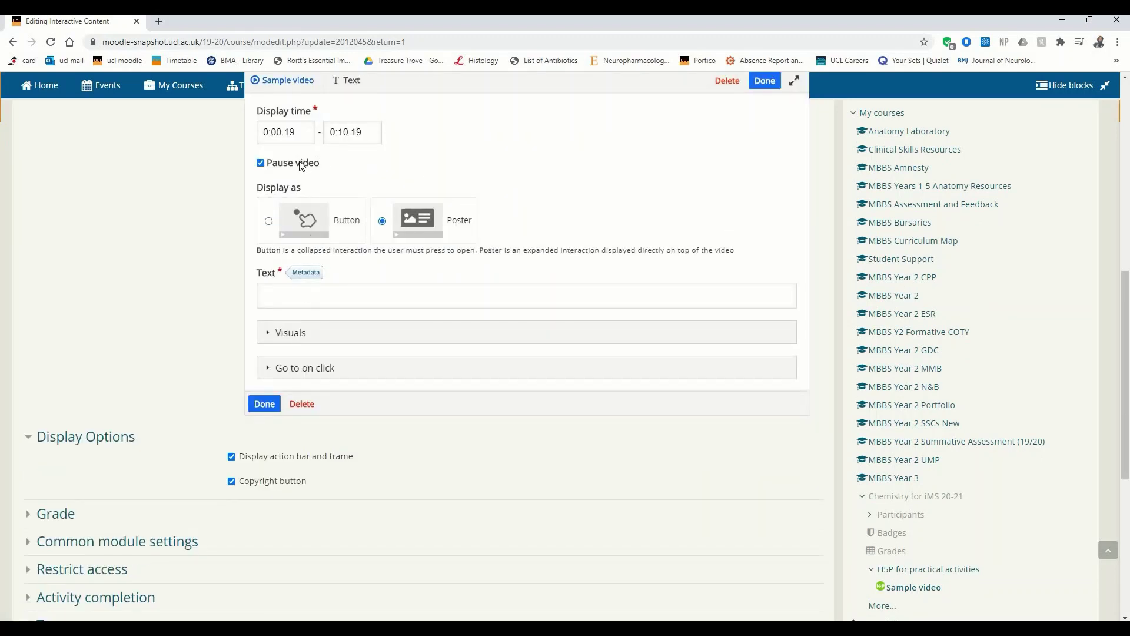
click(261, 163)
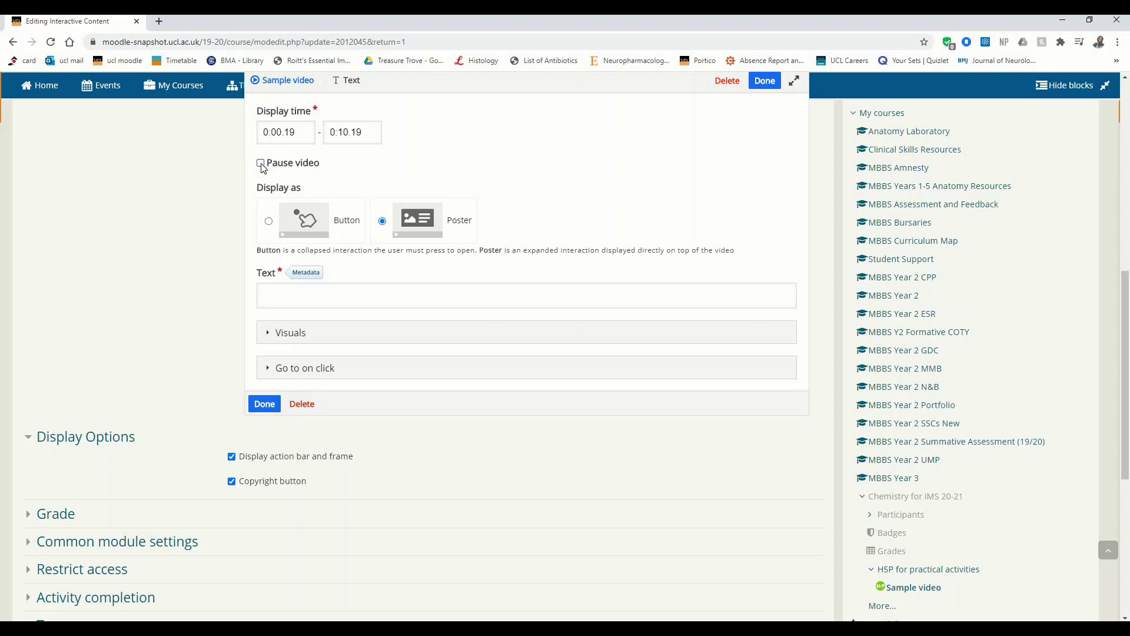
click(299, 141)
key(BackSpace)
key(BackSpace)
key(BackSpace)
key(BackSpace)
- Enter the text "This is Poster form of text" and set its background color to magenta, rgb(255, 0, 255)
click(301, 291)
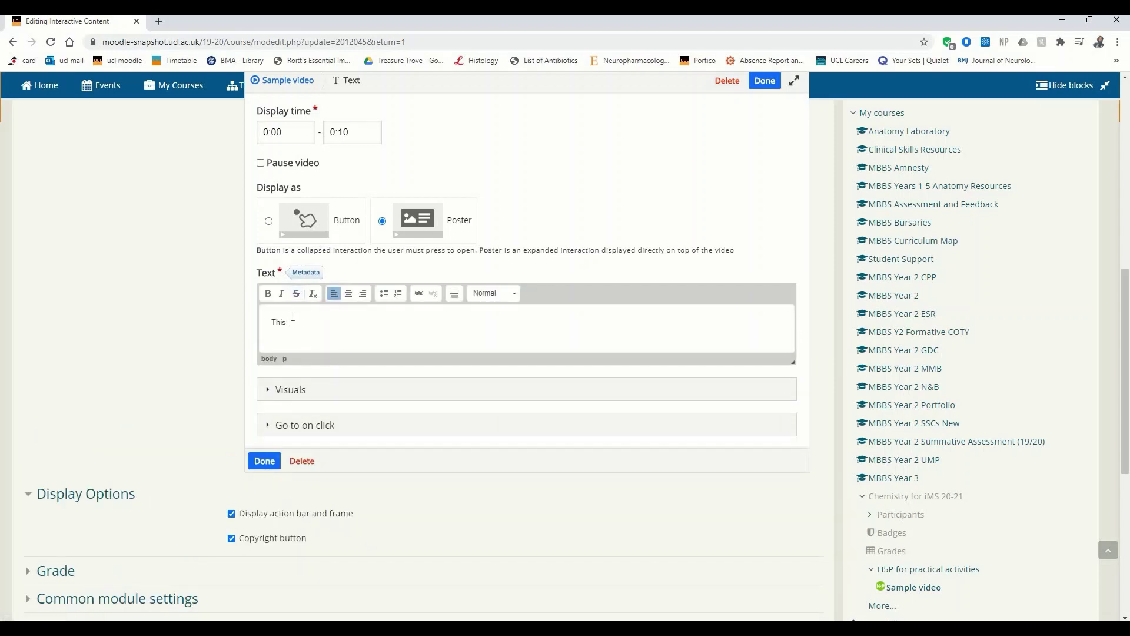
text(This is Poster form of text)
scroll(637, 252, up, 3)
scroll(358, 423, down, 2)
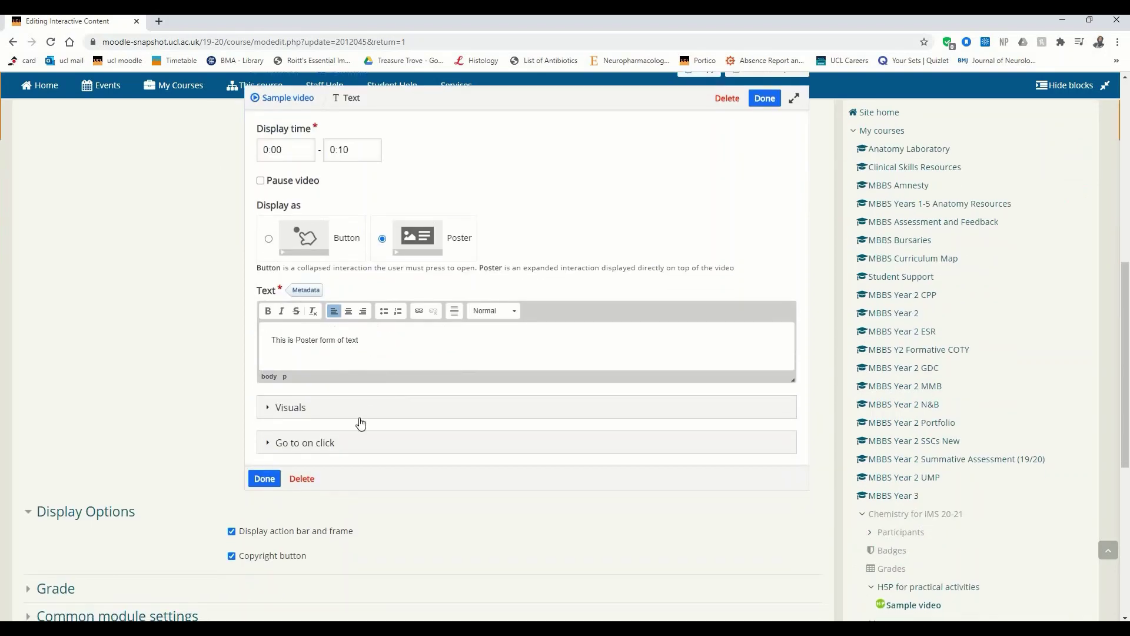
click(358, 407)
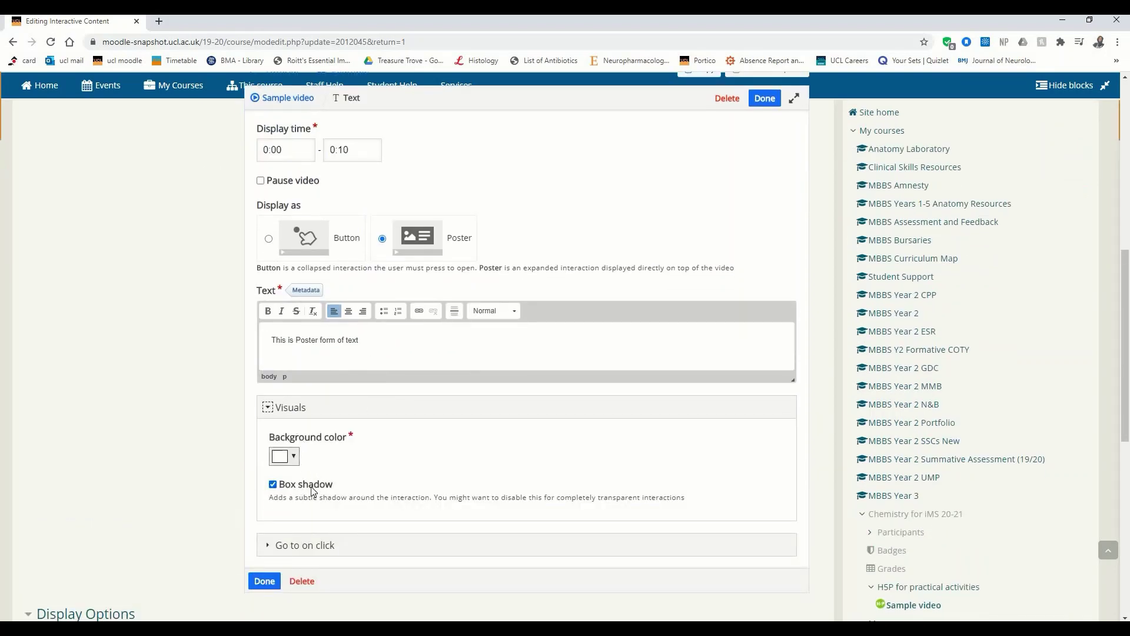
scroll(333, 488, up, 1)
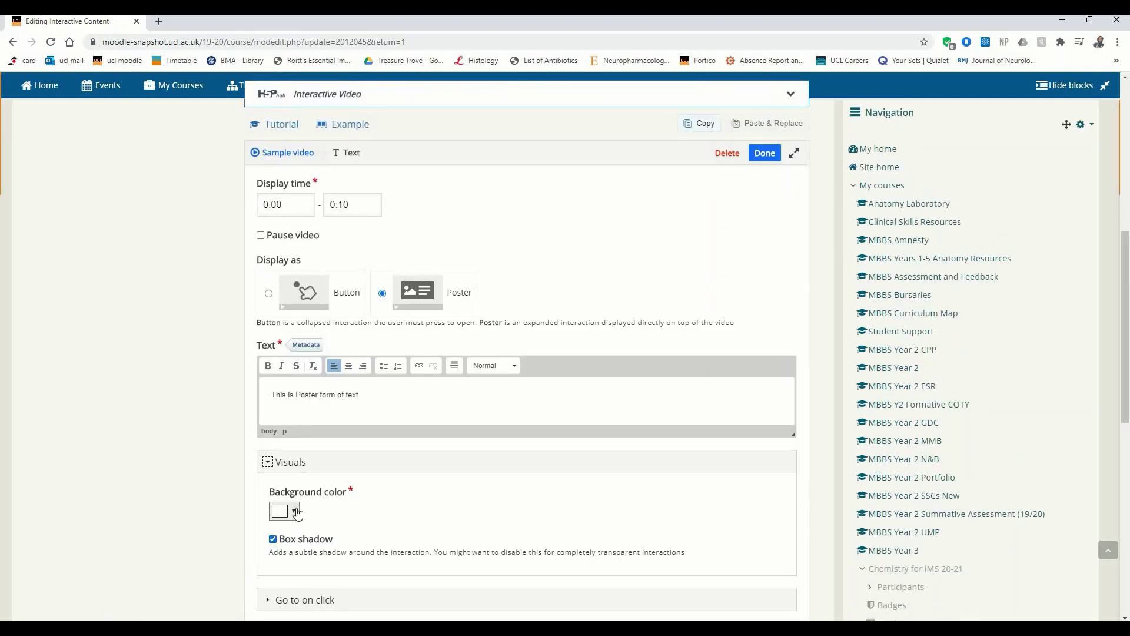
click(293, 511)
click(389, 394)
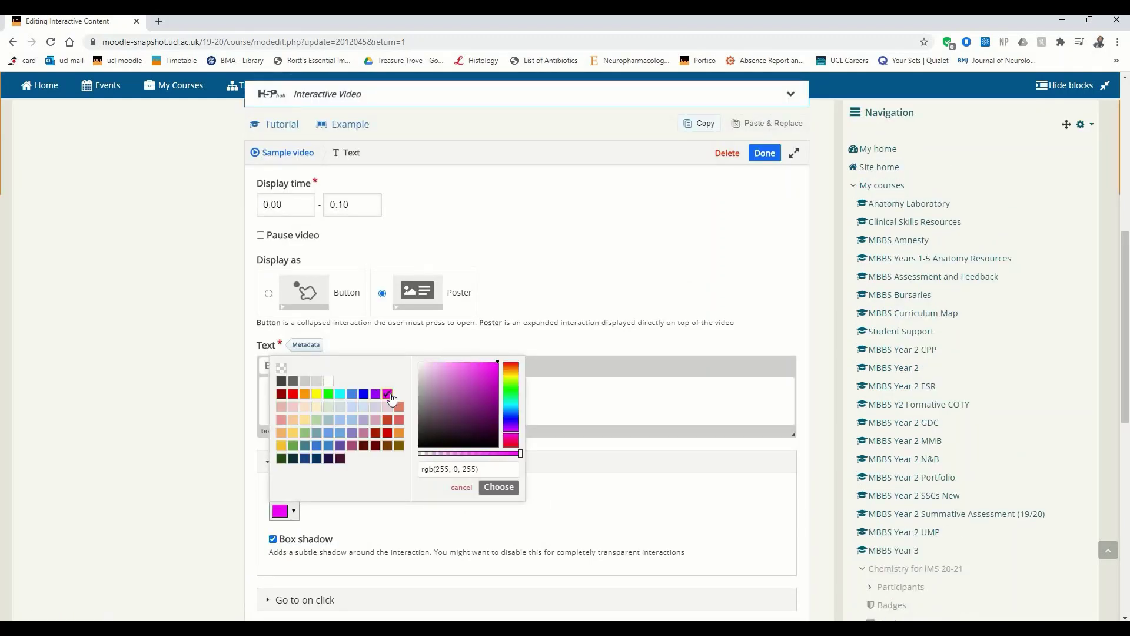
click(497, 487)
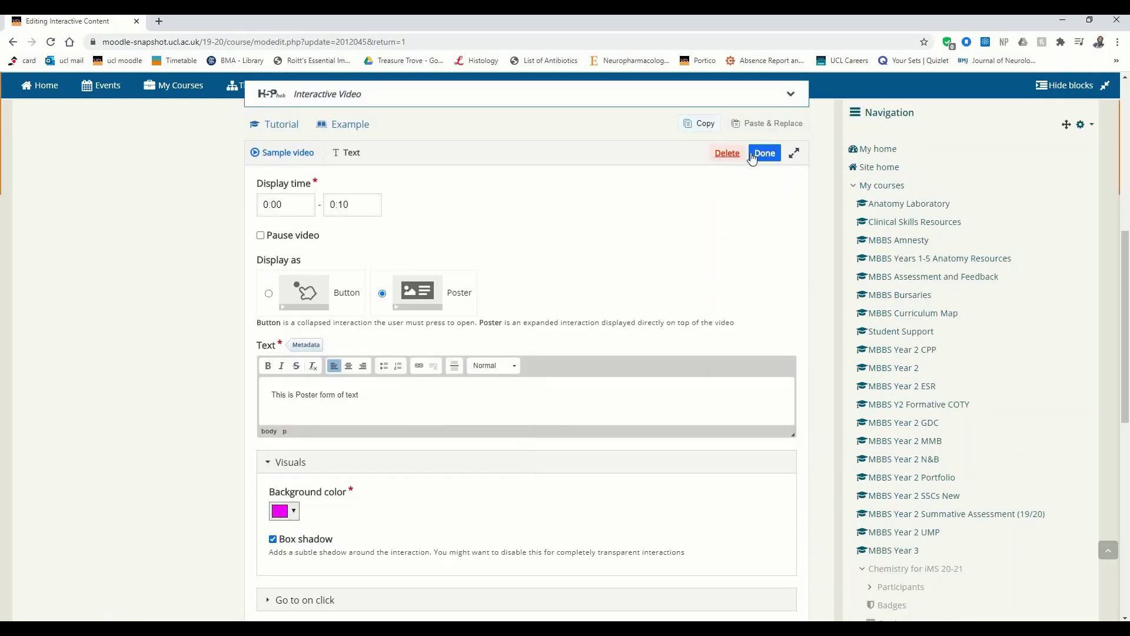
- Finish the poster text interaction and place it at the left side of the video, just below the label
click(761, 153)
scroll(692, 353, down, 1)
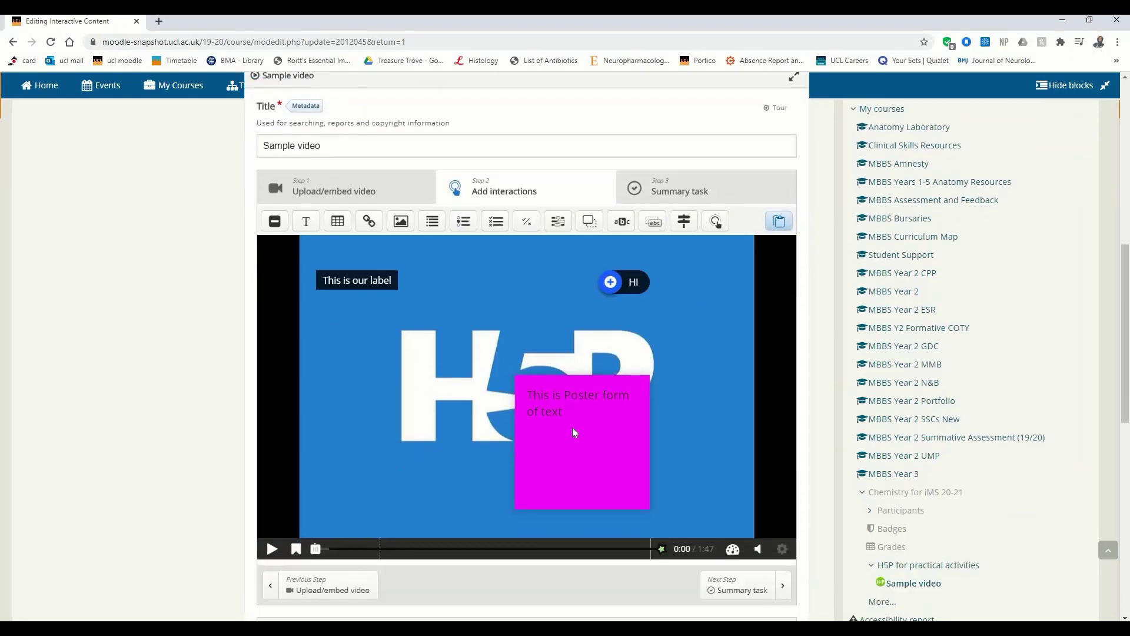
drag(545, 413, 370, 366)
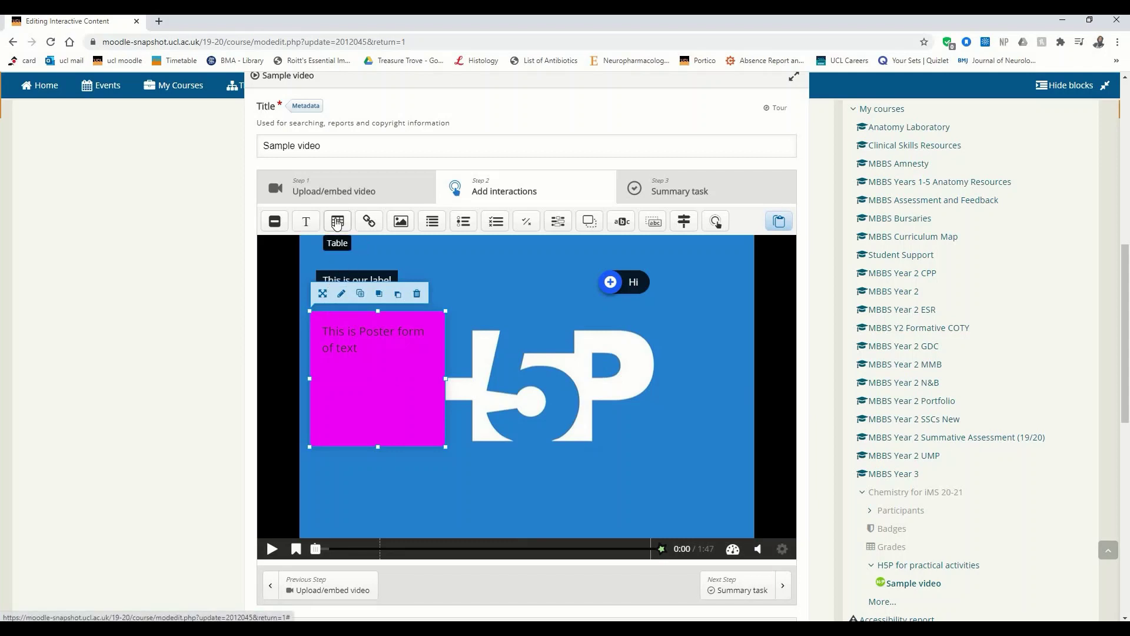
click(337, 222)
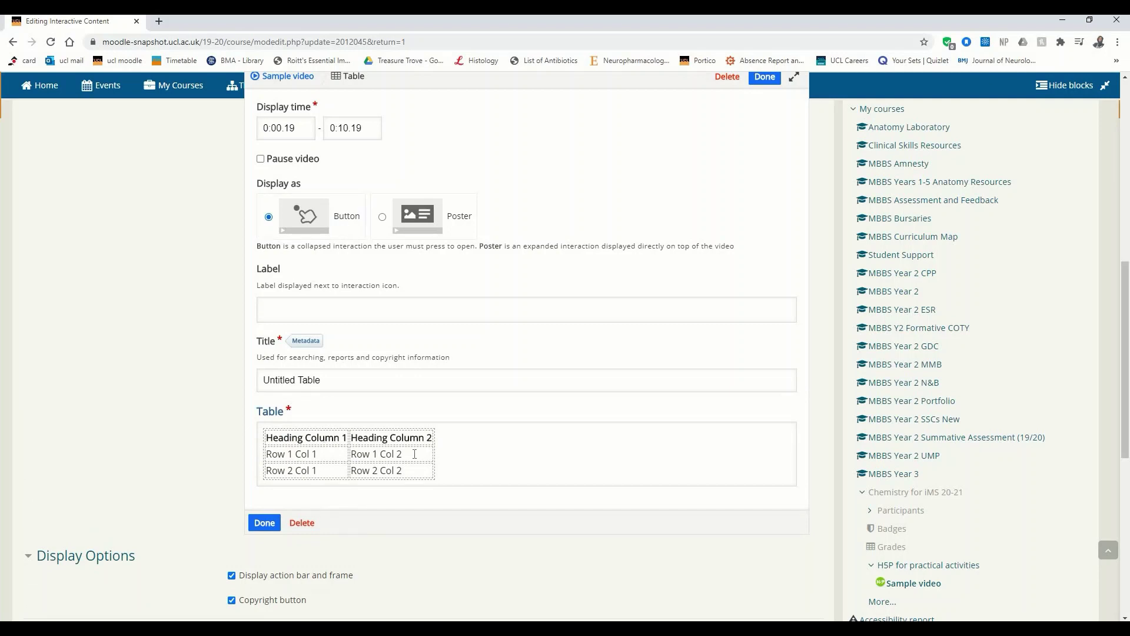
click(360, 464)
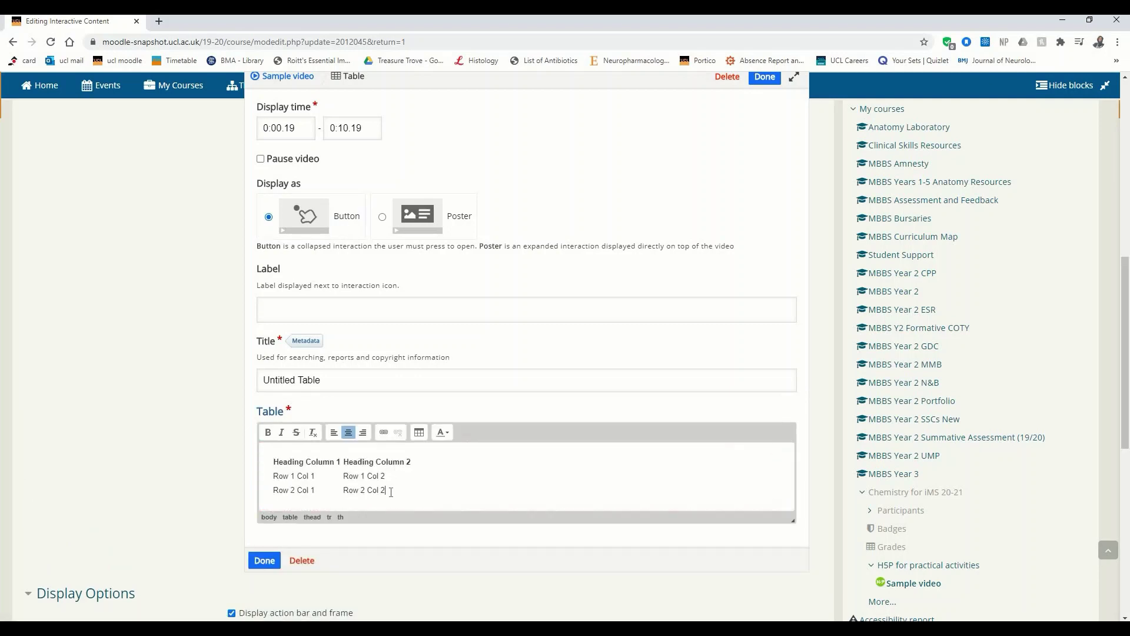
click(391, 492)
key(Return)
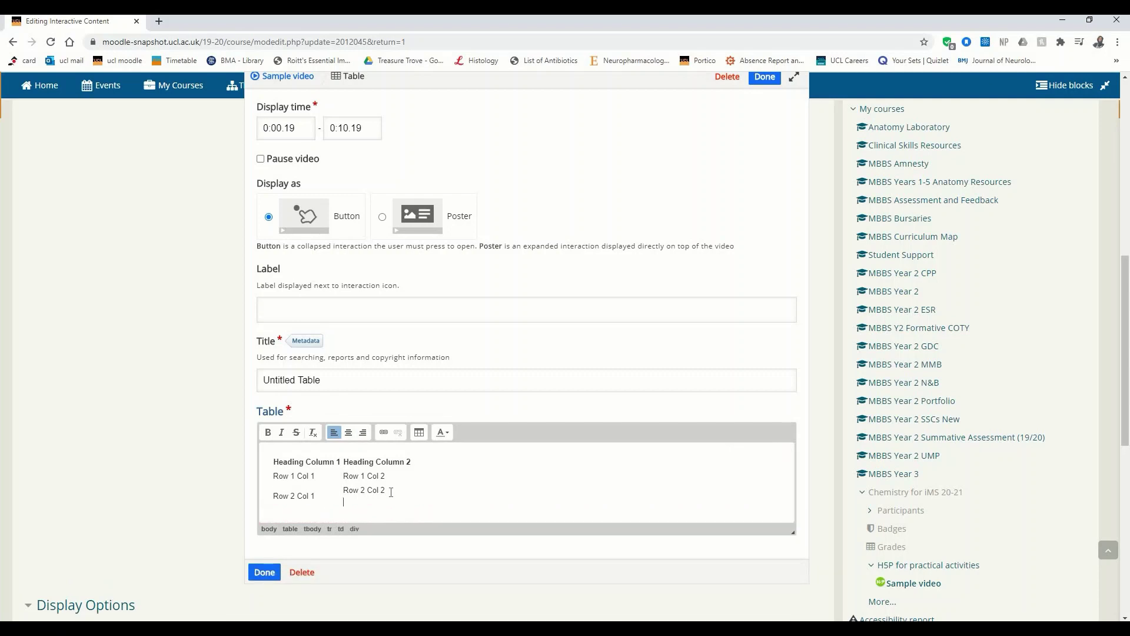
key(Return)
key(BackSpace)
key(BackSpace)
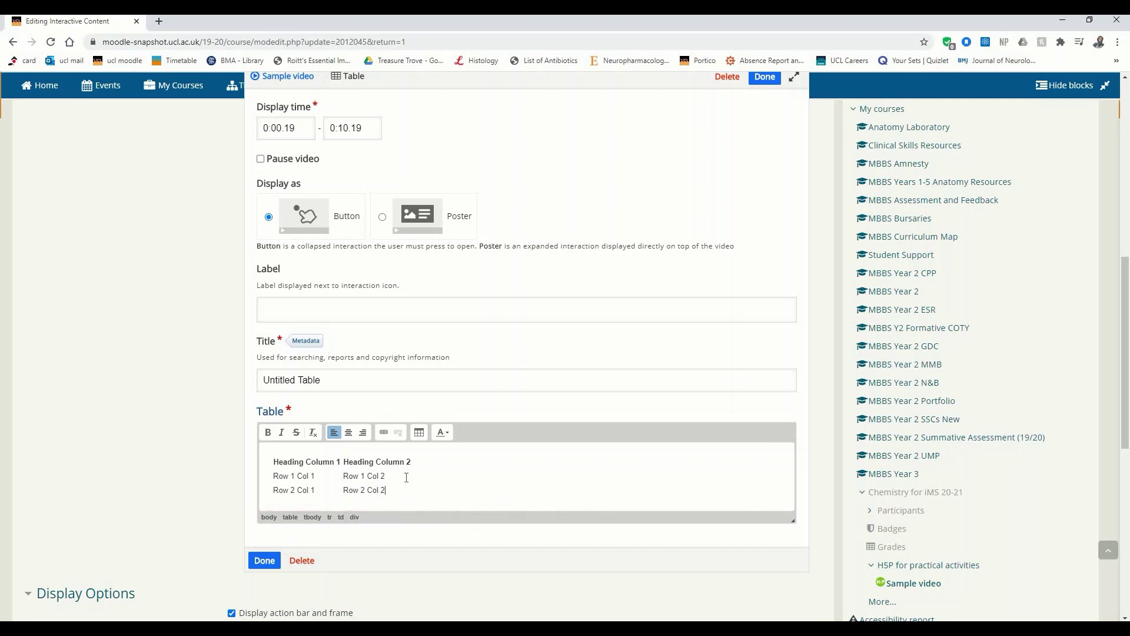
click(420, 433)
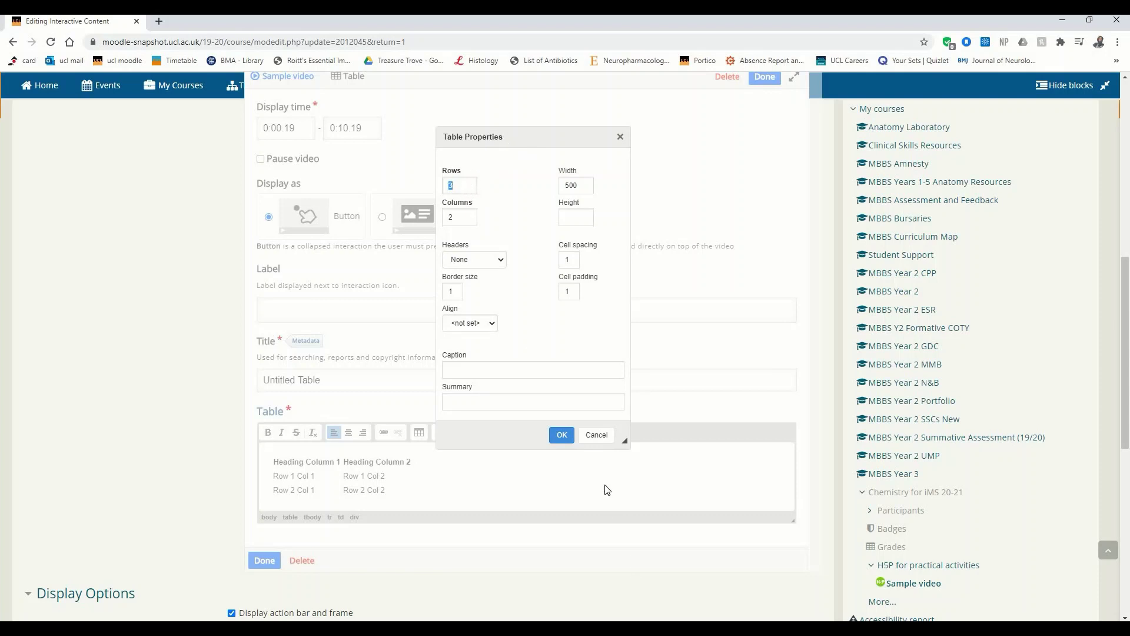
click(599, 439)
scroll(603, 446, up, 2)
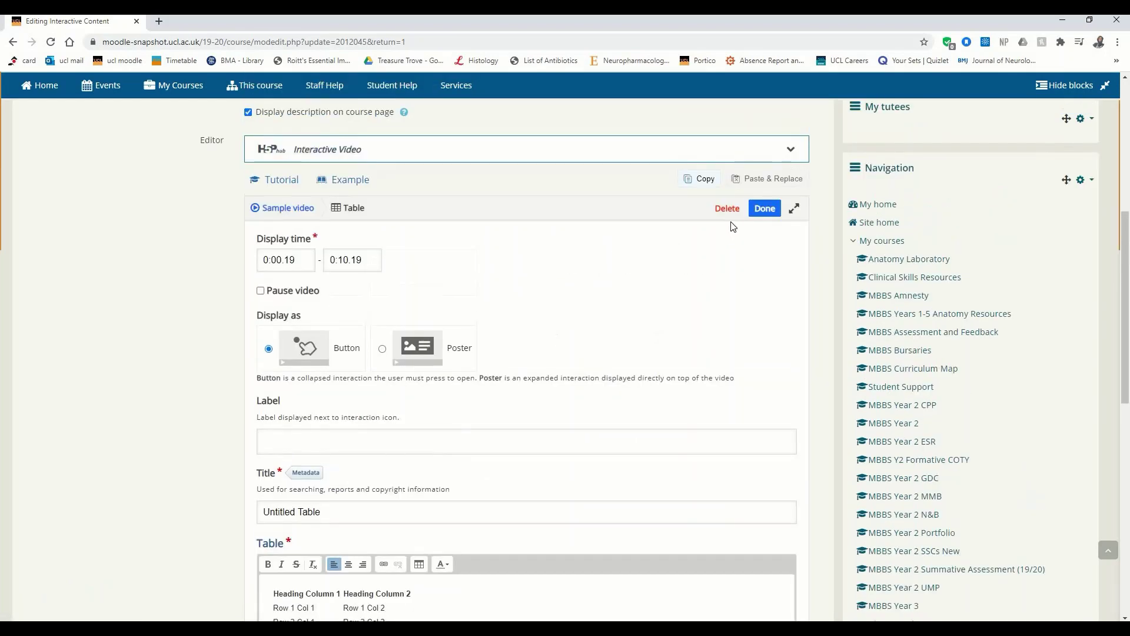
click(727, 208)
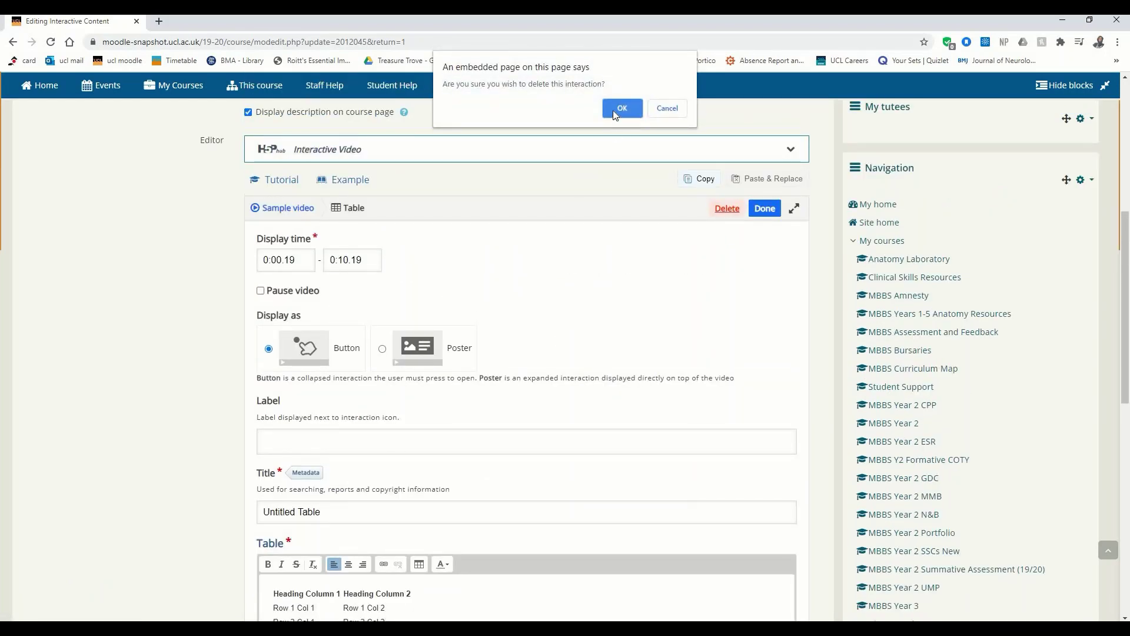
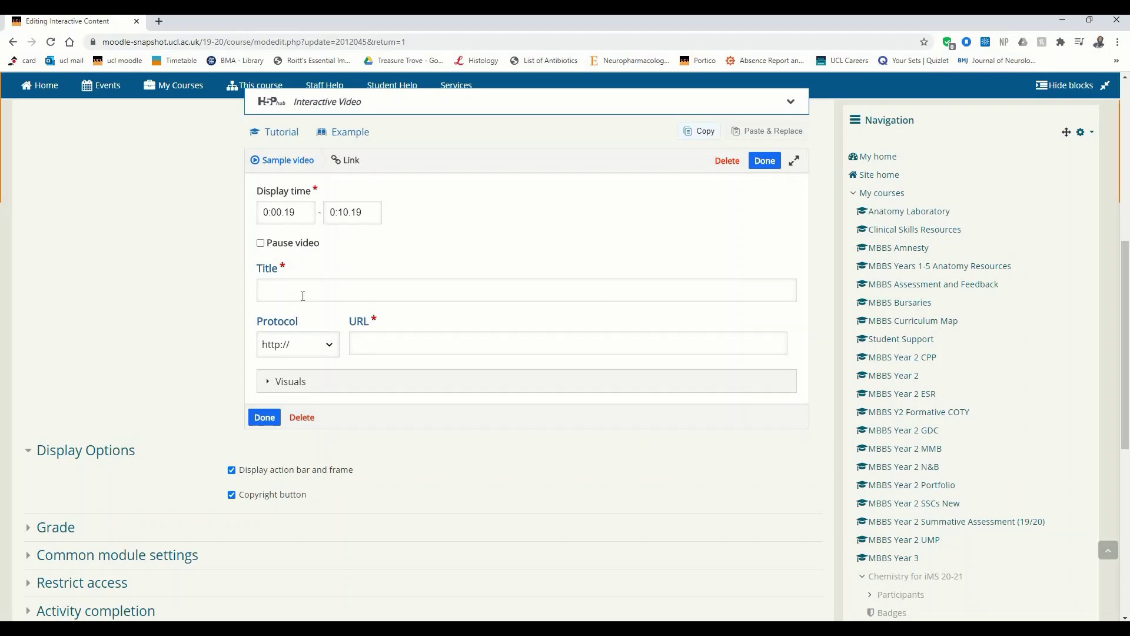
- Open the H5P website in a new browser tab, copy its address and paste it as the Link interaction's URL
click(158, 21)
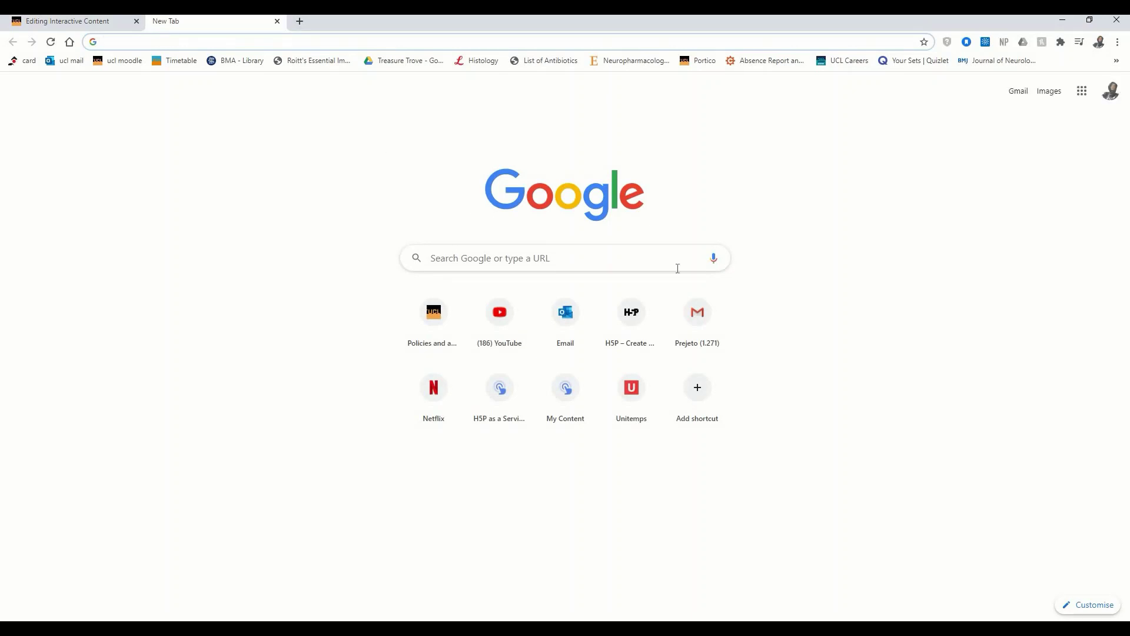
click(613, 348)
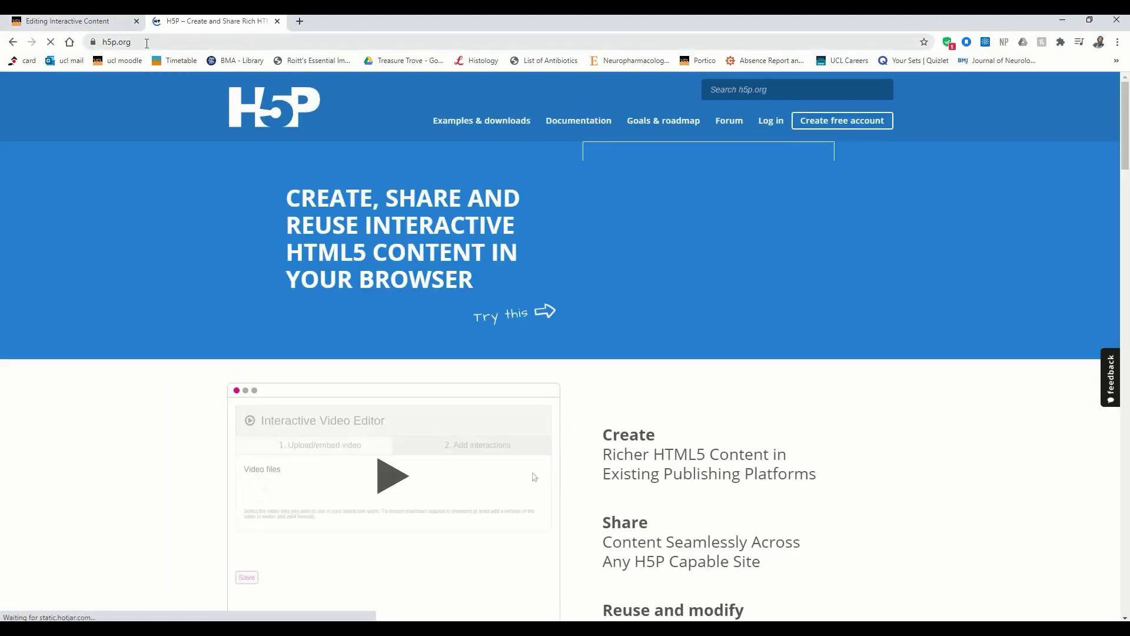
right_click(146, 43)
click(168, 108)
click(76, 21)
click(388, 339)
right_click(388, 341)
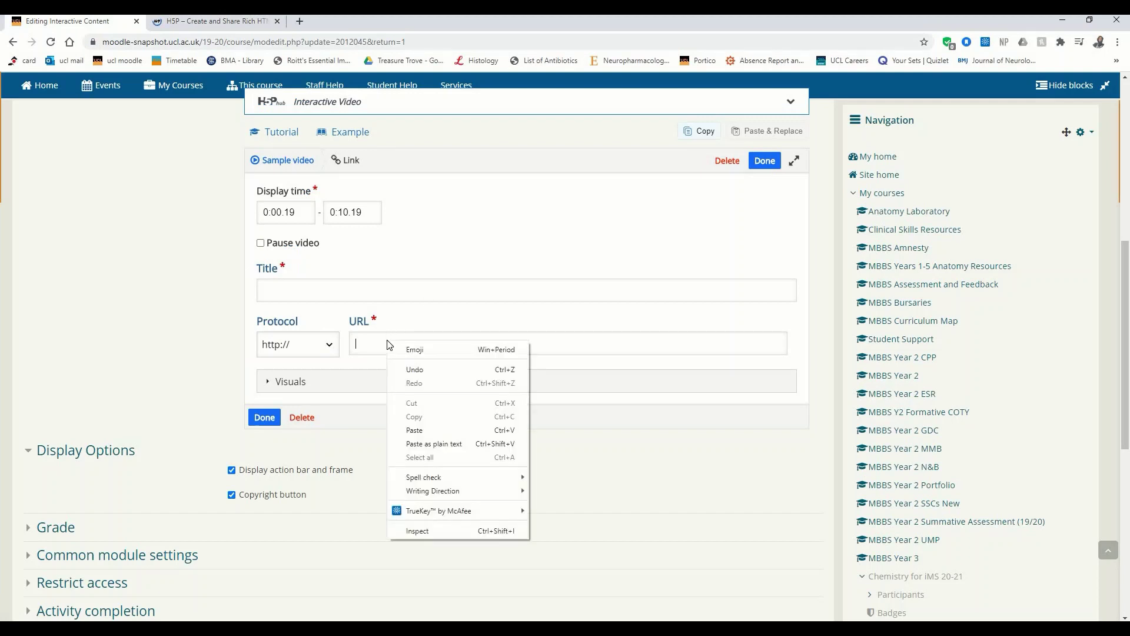
click(436, 429)
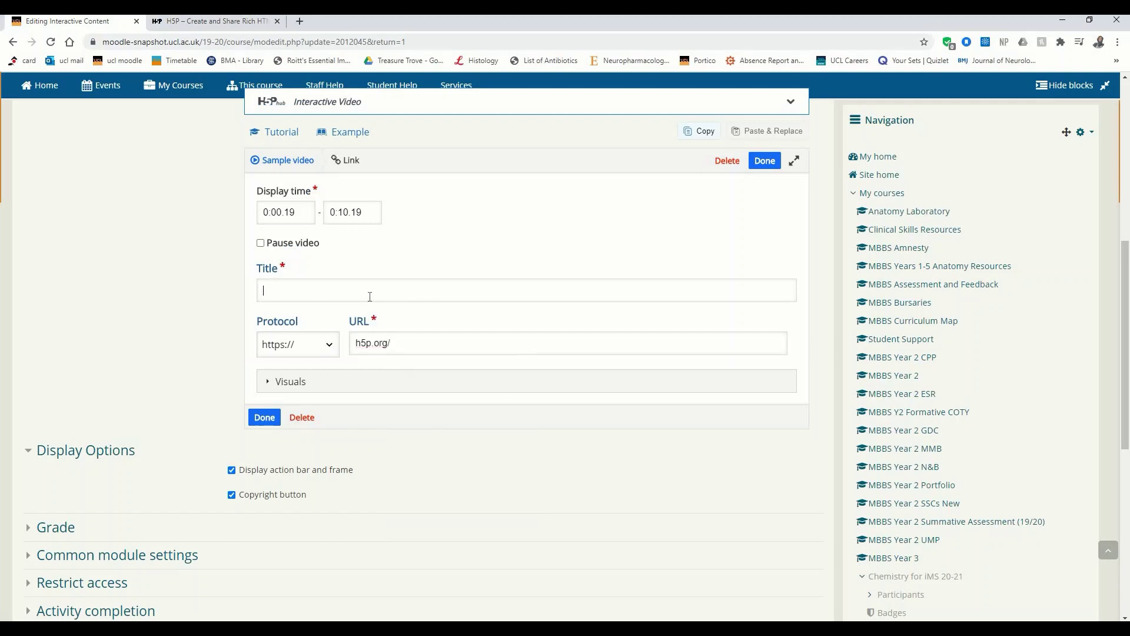
- Title the link "H5P link", finish the interaction and place it in the video's lower-right area
click(369, 296)
text(H5P link)
click(764, 160)
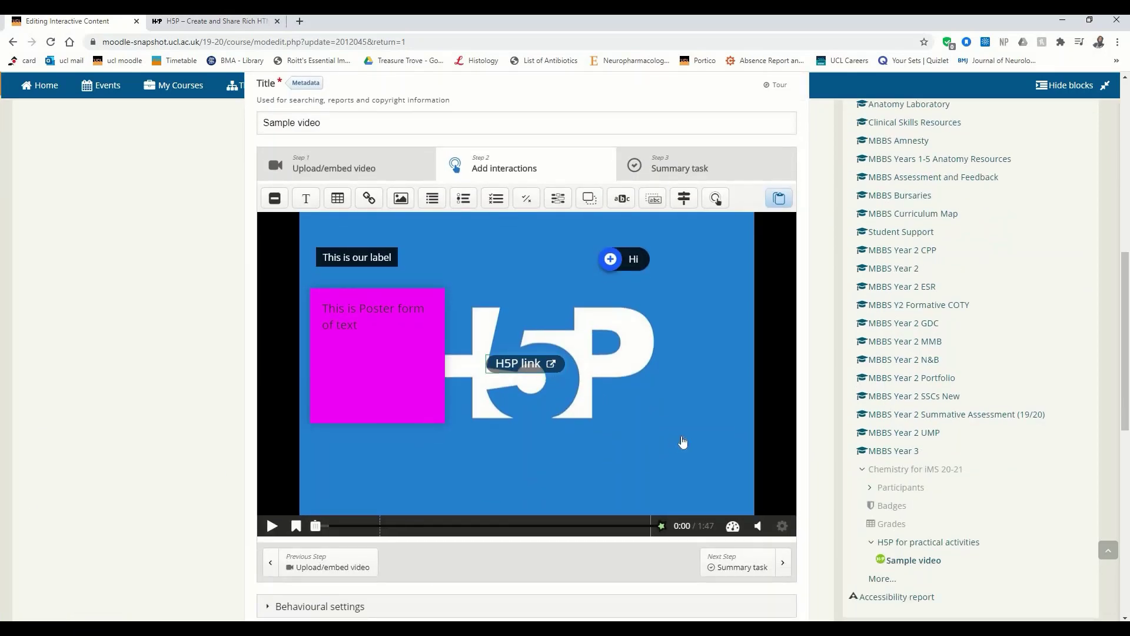
drag(683, 442, 698, 460)
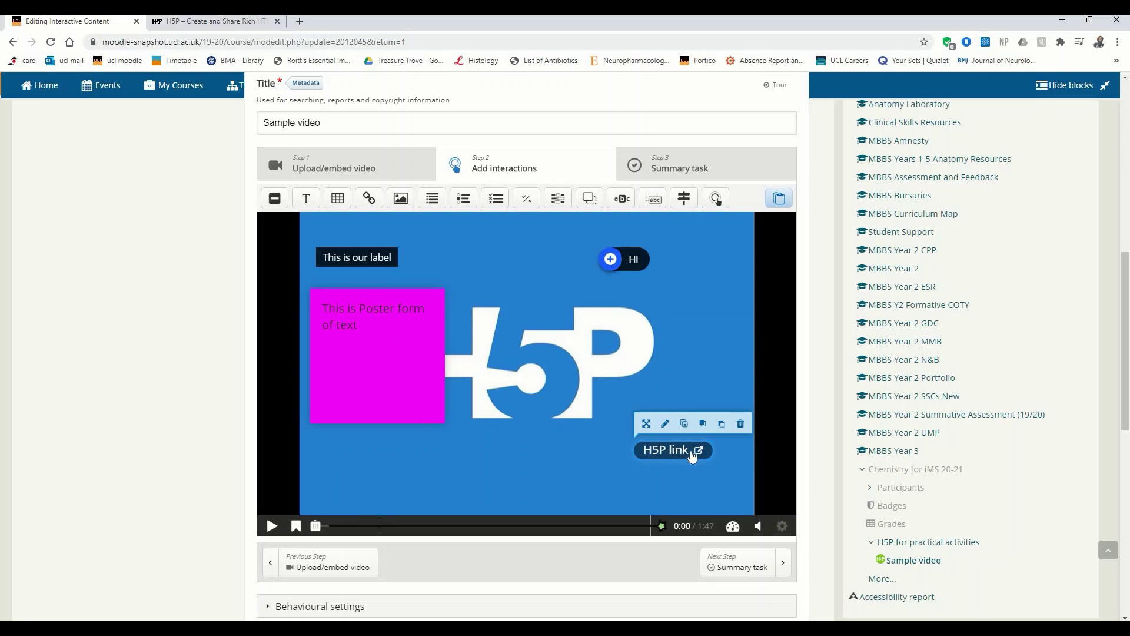
click(655, 497)
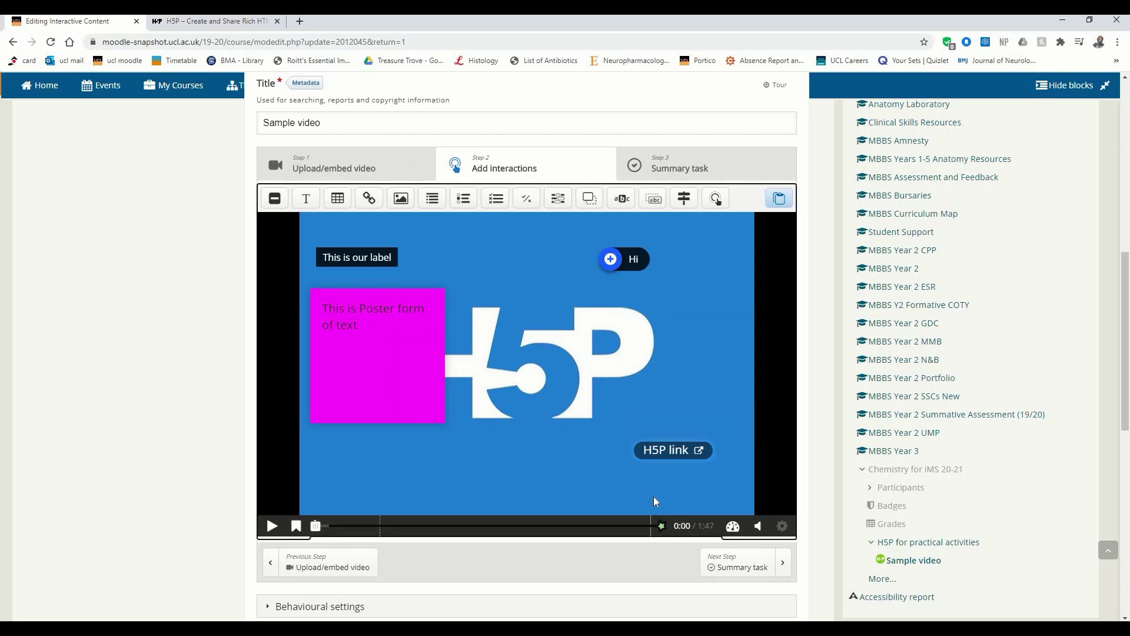
- Reopen the H5P link interaction, set its display time to 0:05 to 0:10 and finish it
double_click(655, 449)
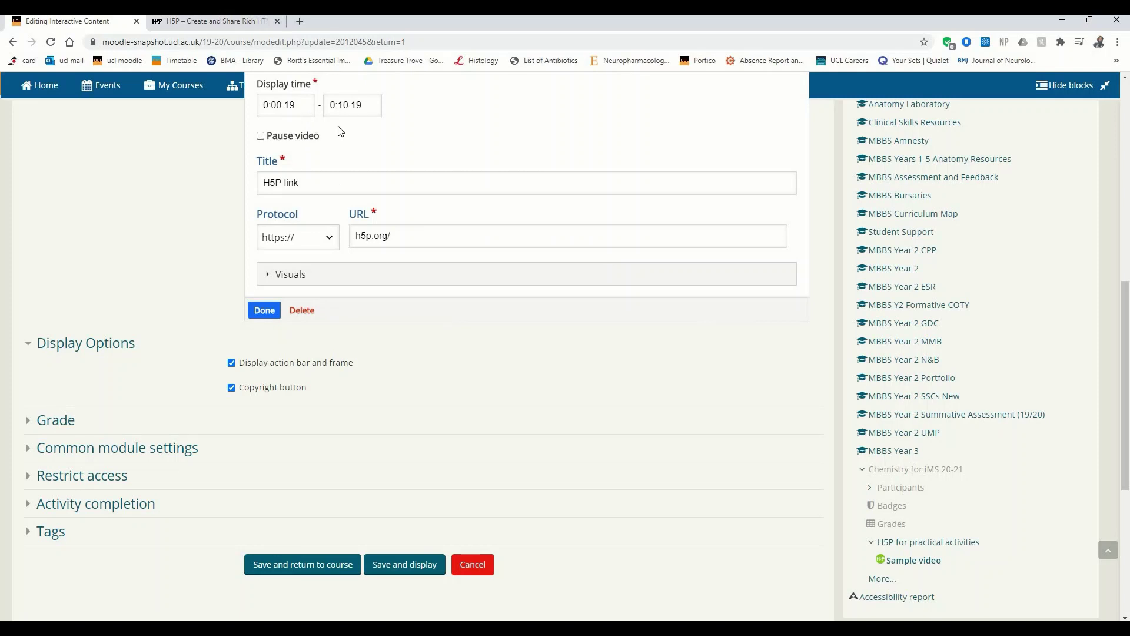
click(307, 104)
key(BackSpace)
key(BackSpace)
key(BackSpace)
key(BackSpace)
text(5)
key(BackSpace)
key(BackSpace)
scroll(364, 108, up, 2)
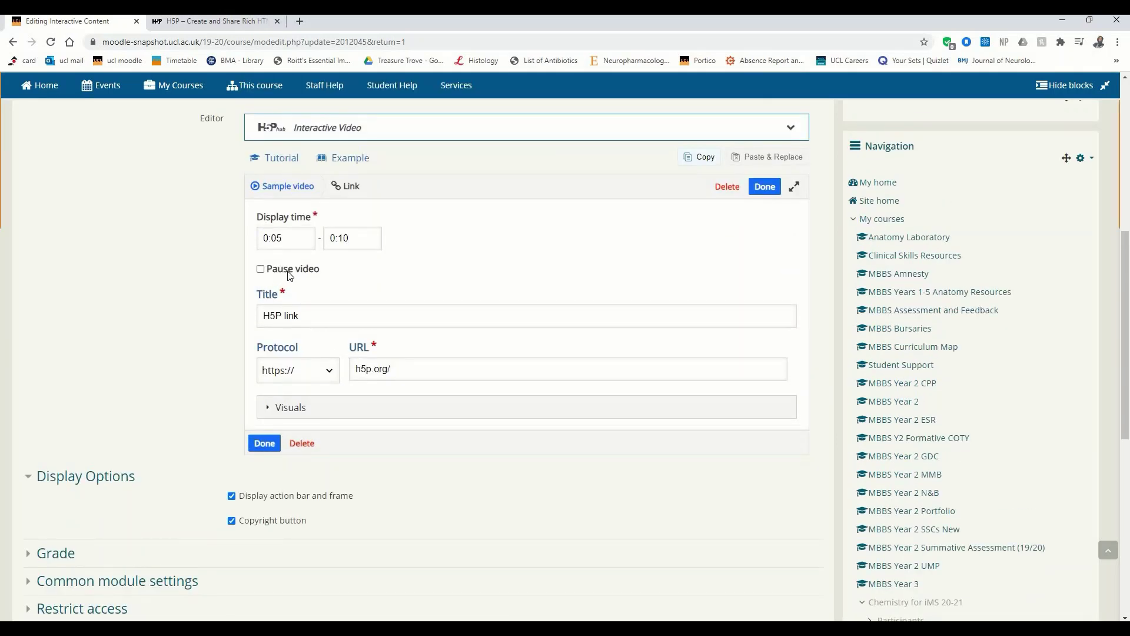
click(265, 443)
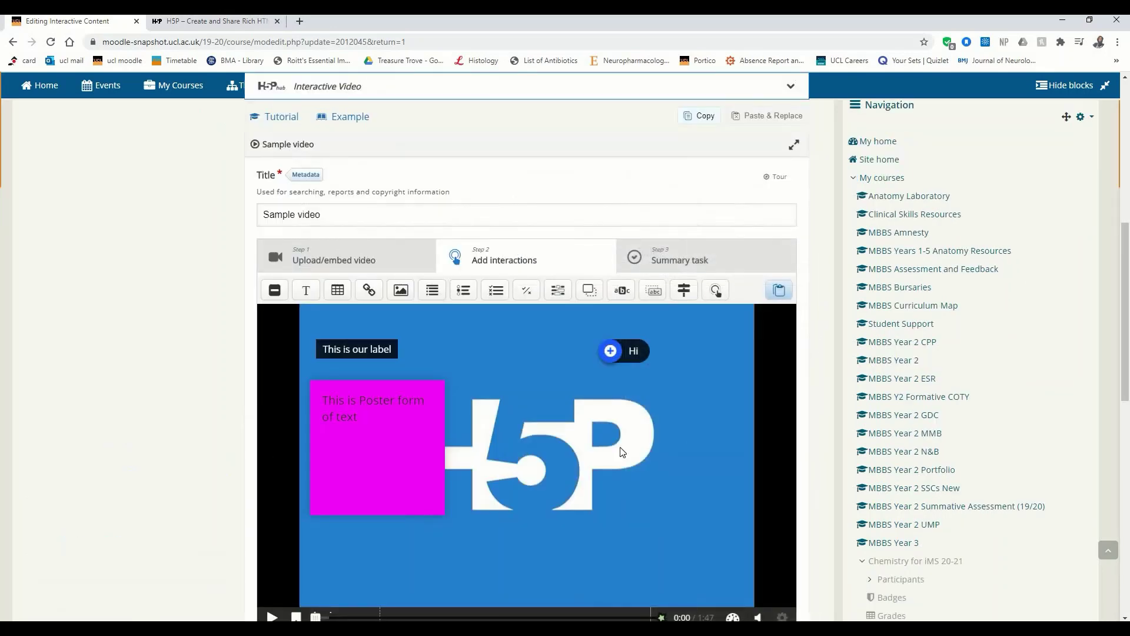
- Play the video from the start to preview when the interactions appear, and pause it at 0:08
scroll(641, 430, down, 3)
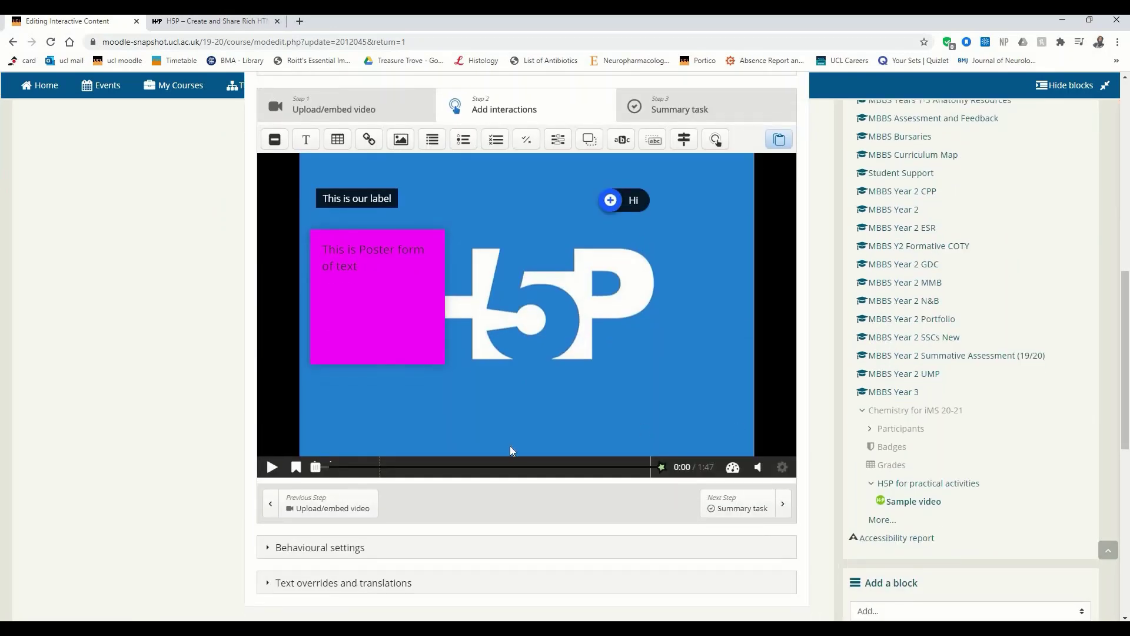
click(272, 468)
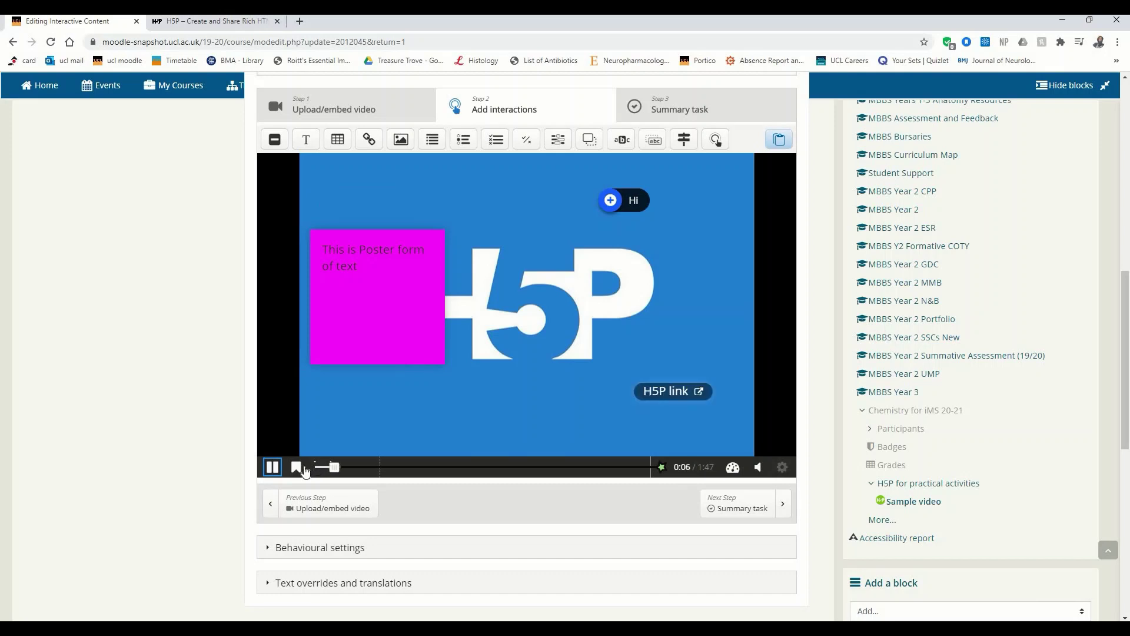
click(272, 467)
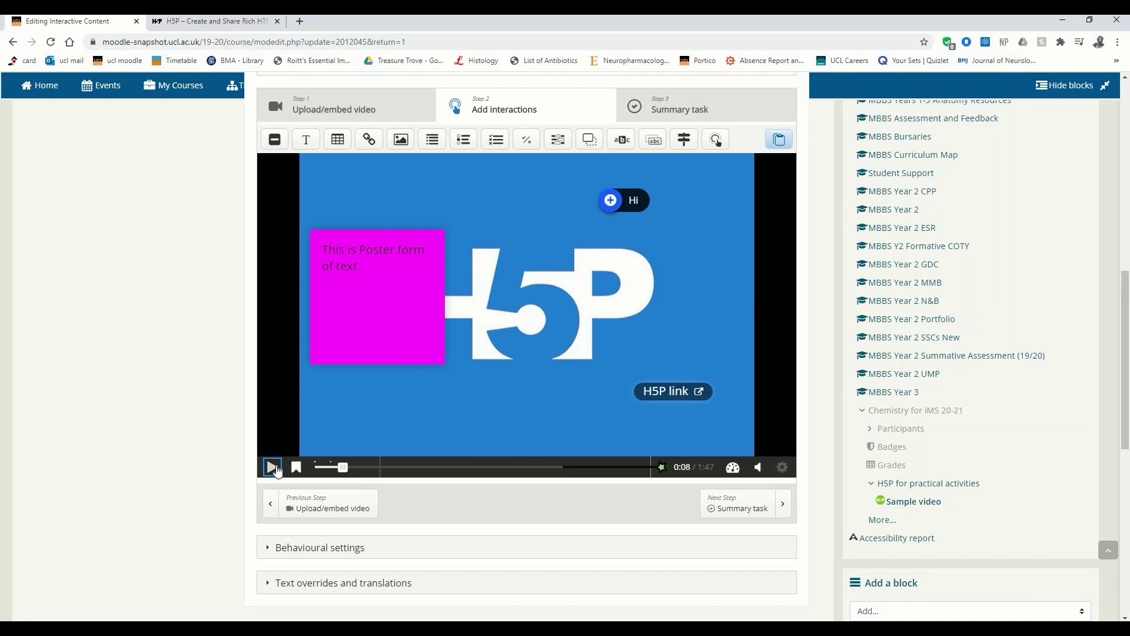
- Add an image interaction displayed as a poster that pauses the video and turns into a button on small screens
click(408, 139)
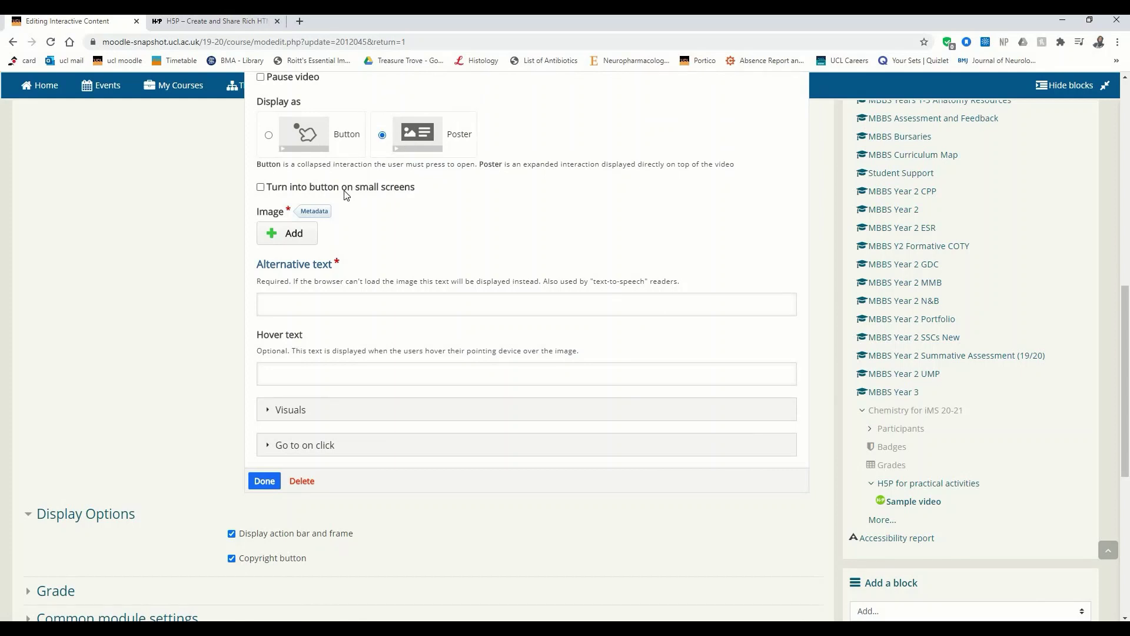
scroll(346, 194, up, 3)
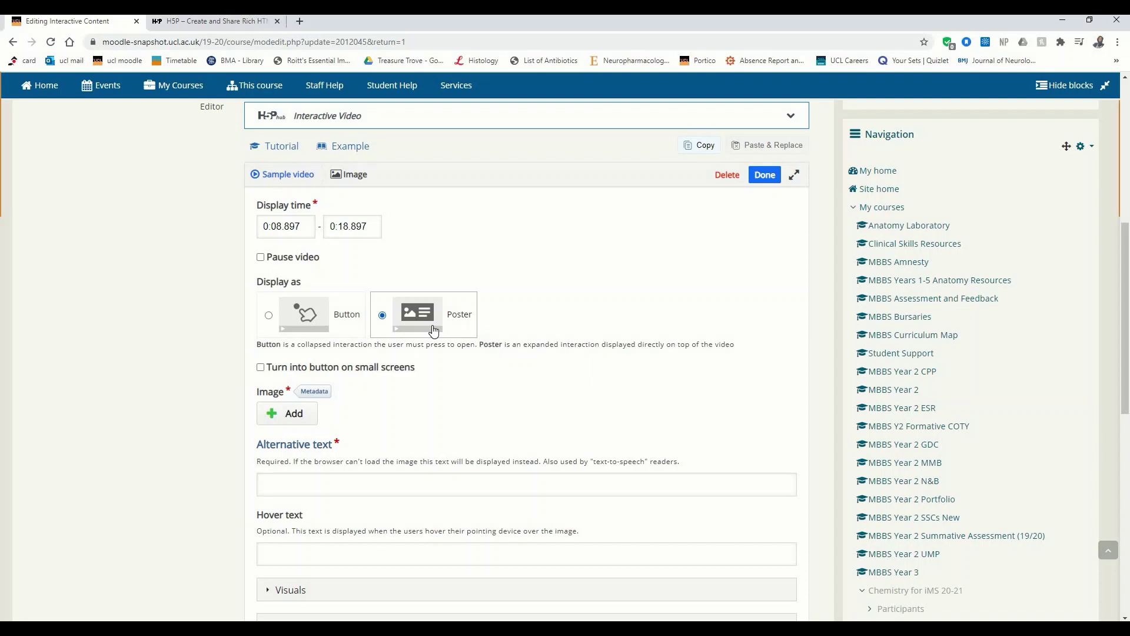
click(345, 324)
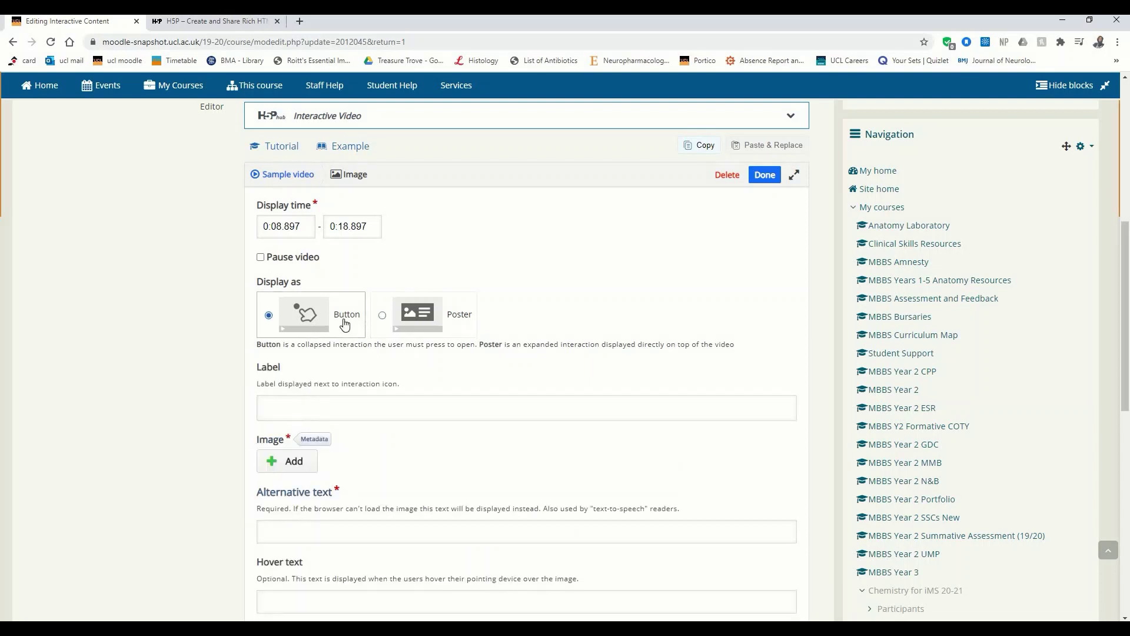
click(429, 331)
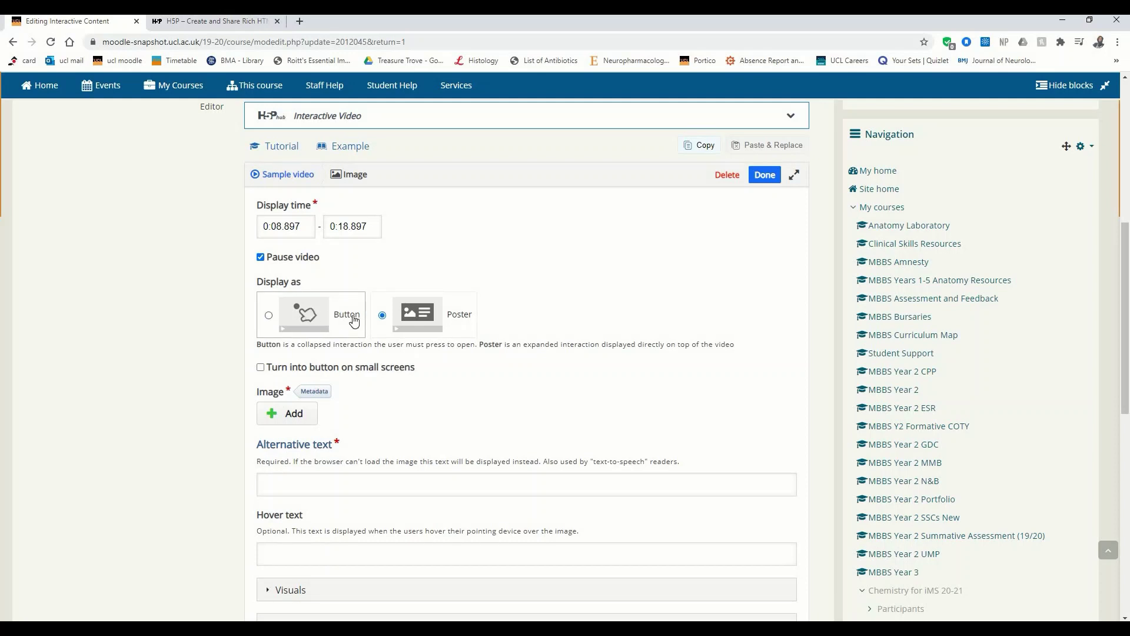
click(431, 320)
key(XF86AudioLowerVolume)
click(374, 369)
scroll(386, 416, down, 2)
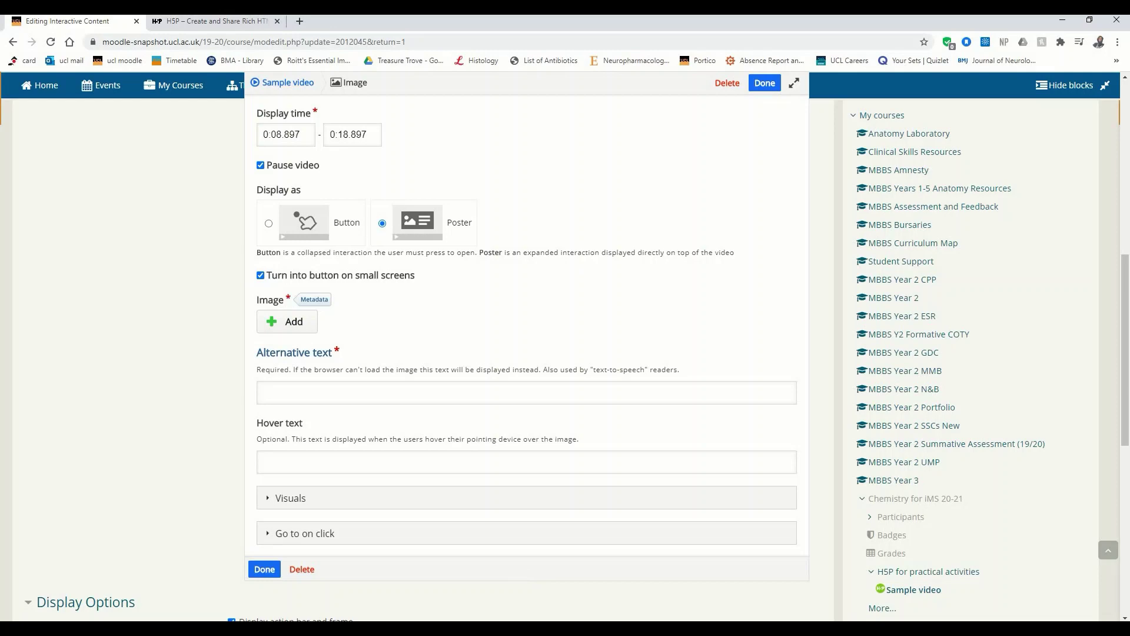
- Close the blank Photos window and upload "image for background" from the Desktop as the interaction's image
mouse_move(545, 629)
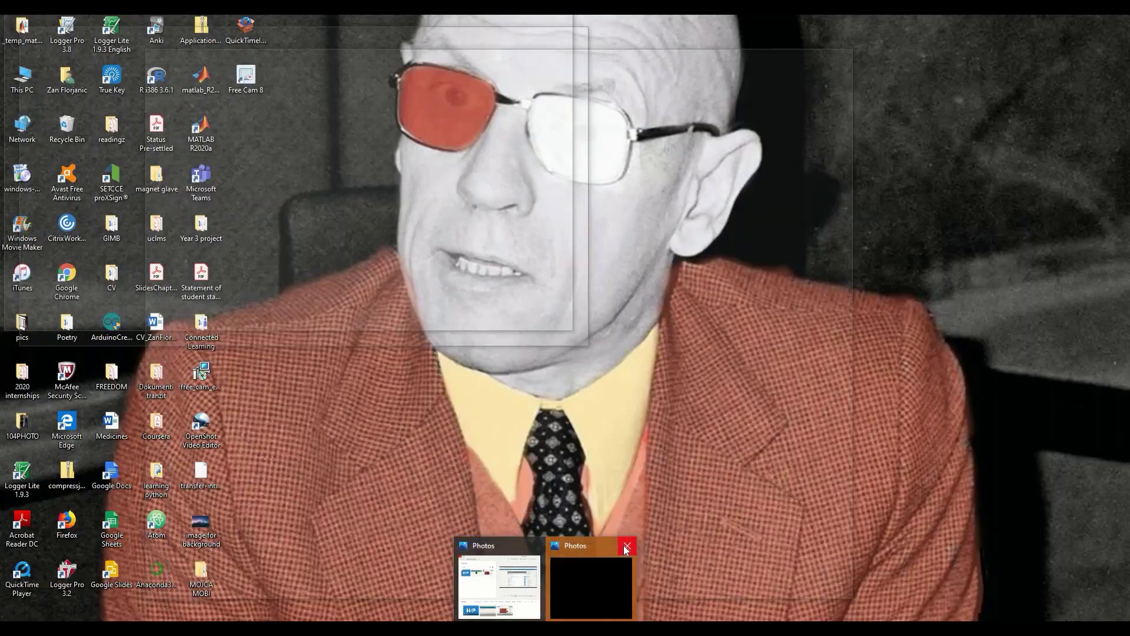
click(628, 545)
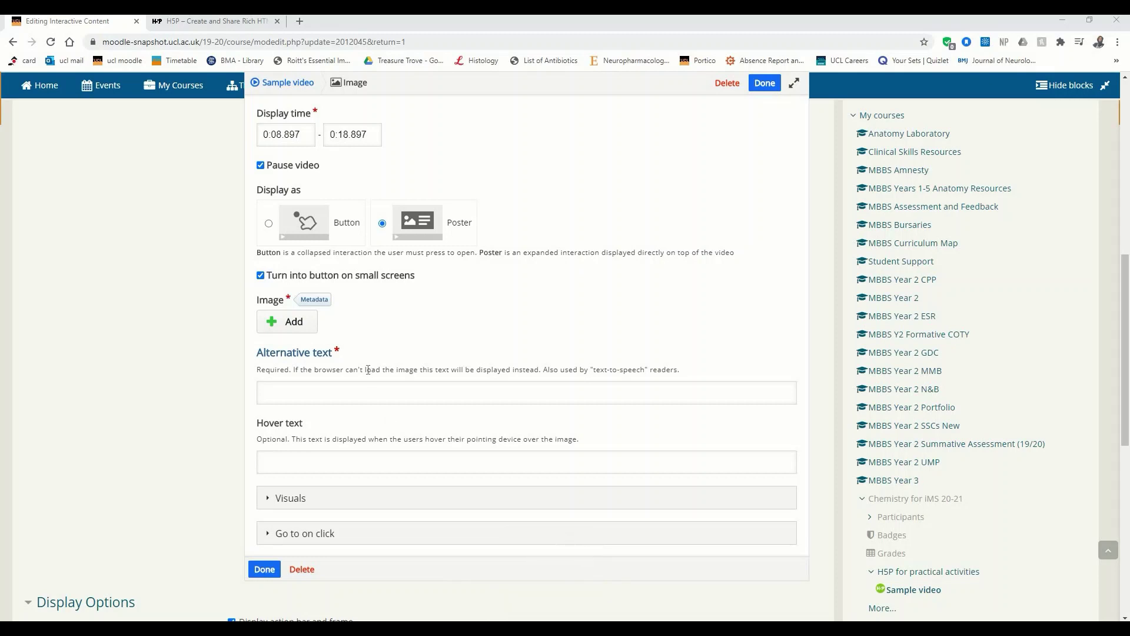
scroll(456, 285, up, 1)
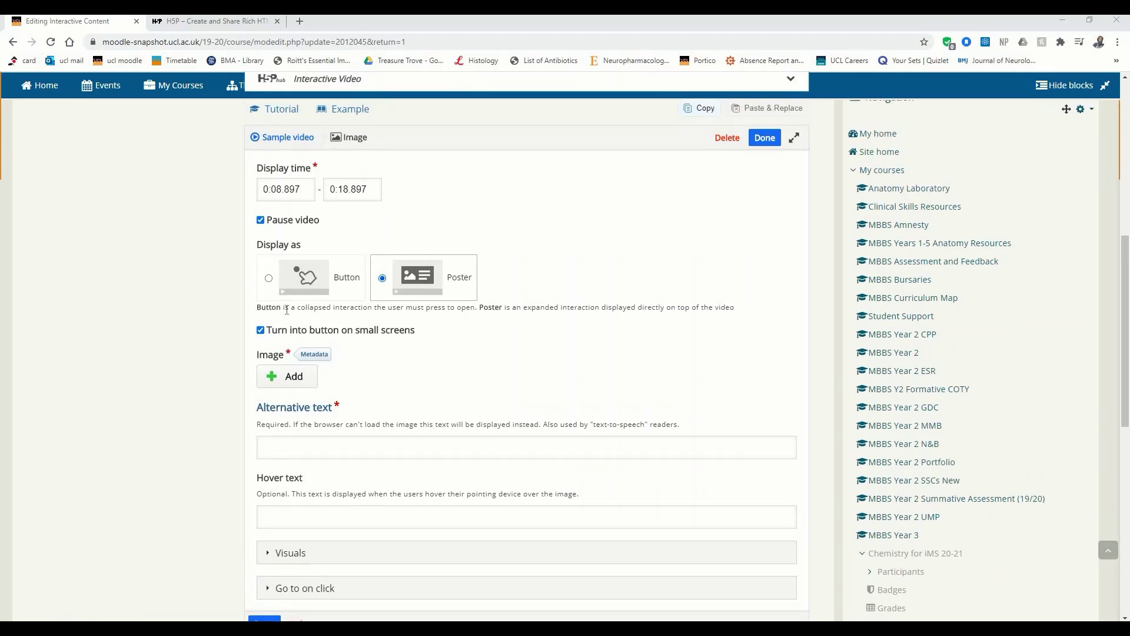
click(286, 375)
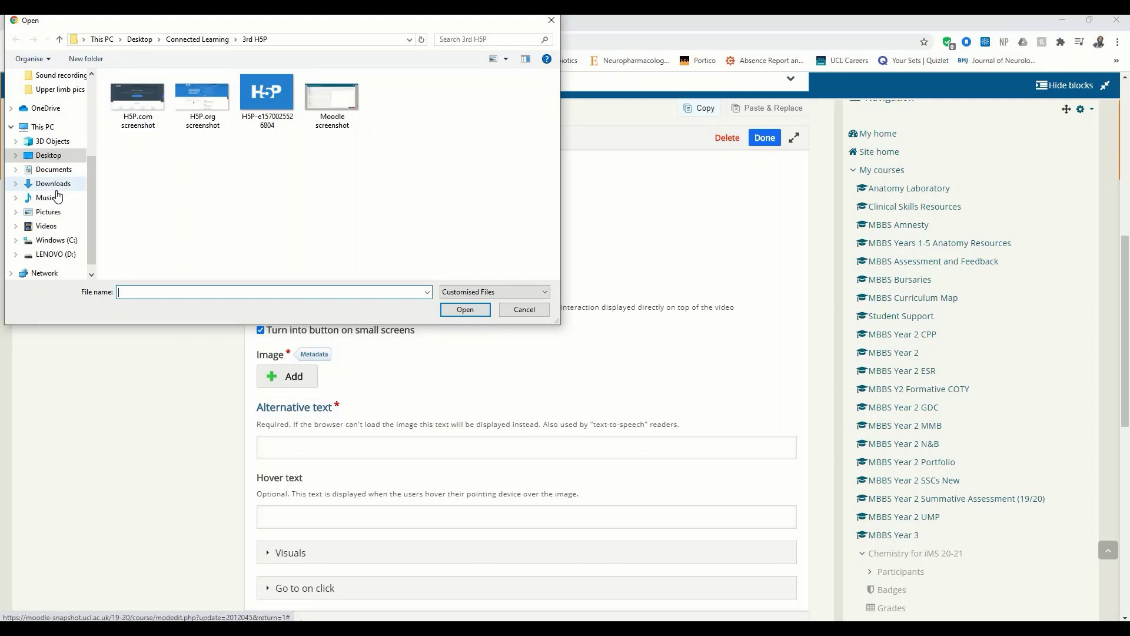
scroll(54, 89, up, 1)
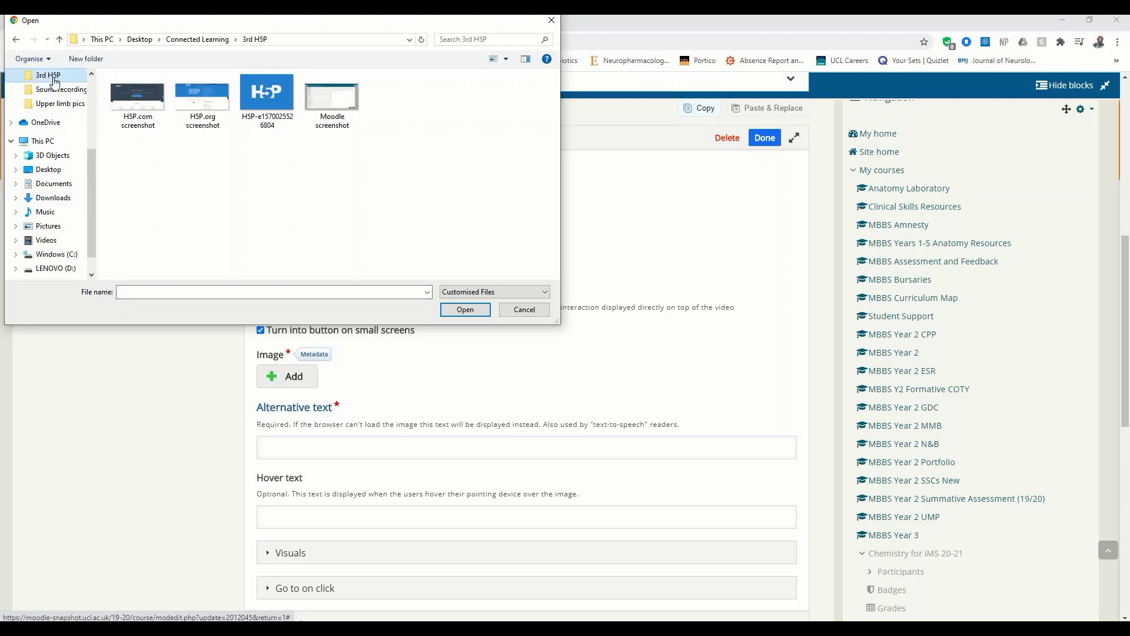
scroll(90, 105, up, 2)
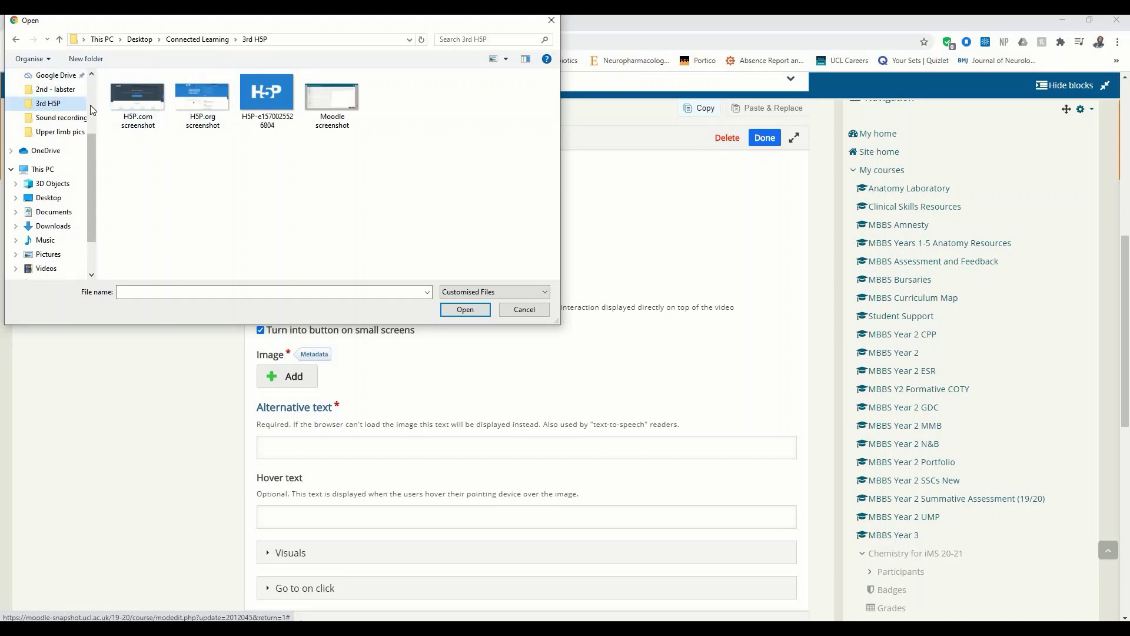
scroll(90, 105, up, 2)
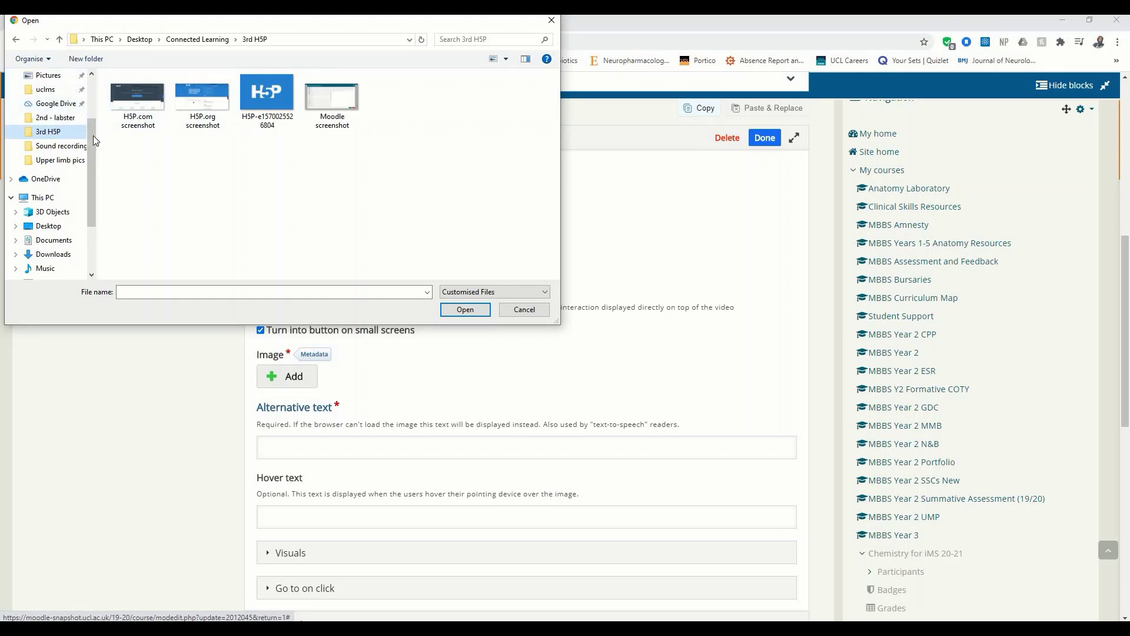
scroll(53, 118, up, 3)
click(49, 103)
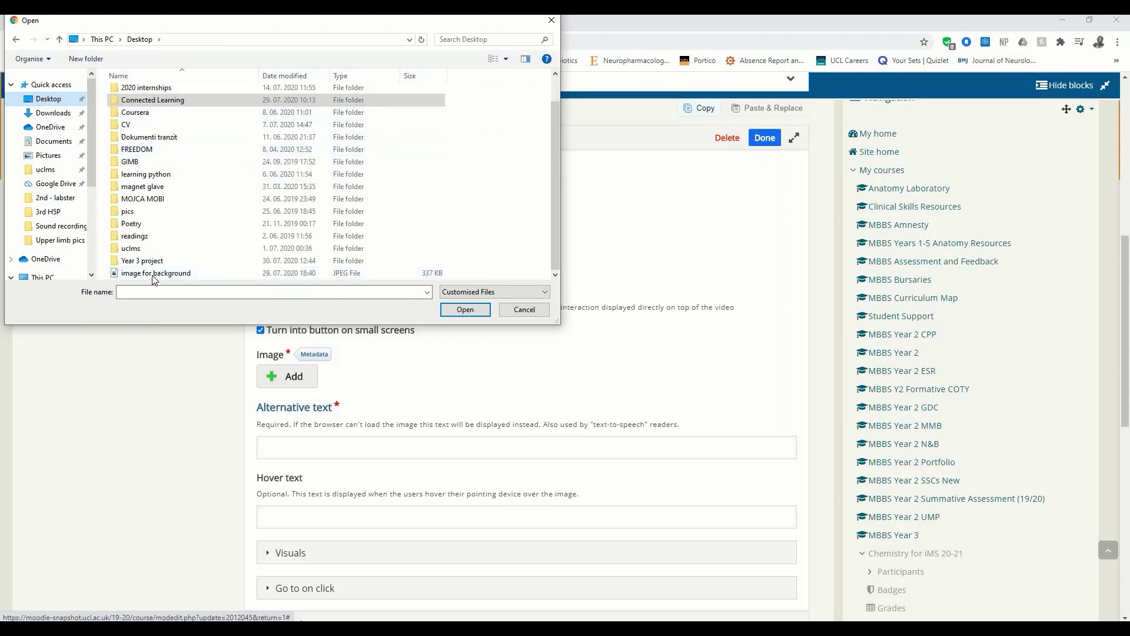
click(153, 276)
click(484, 309)
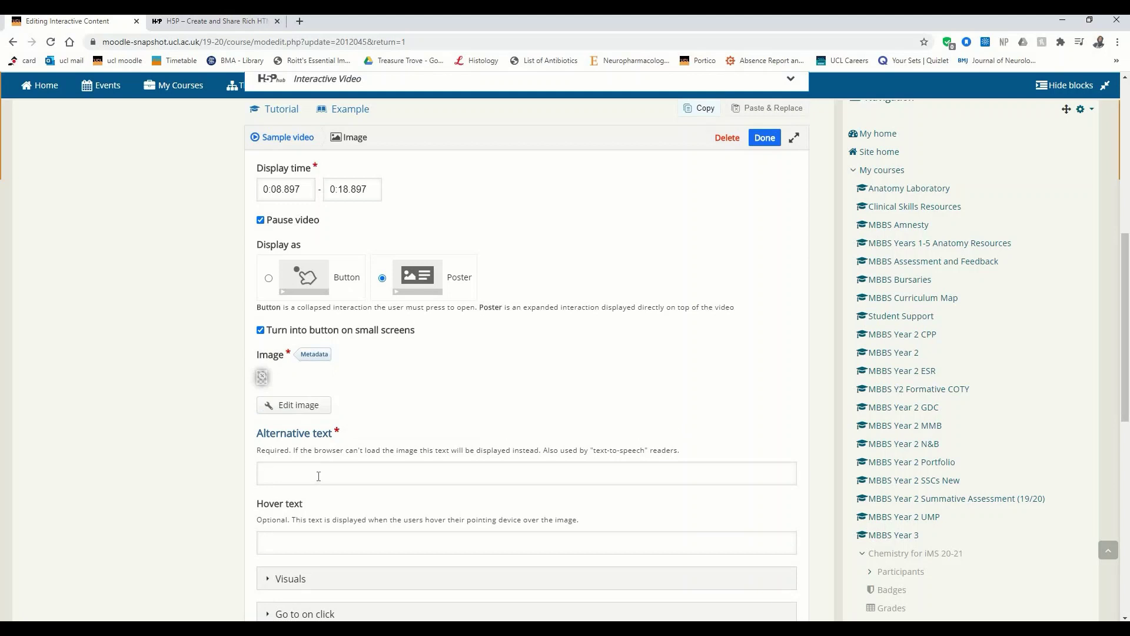
- Enter the alternative text "Image of the mountains with milkyway", finish the image interaction and move it to position 480, 150 on the video
click(318, 477)
text(Im)
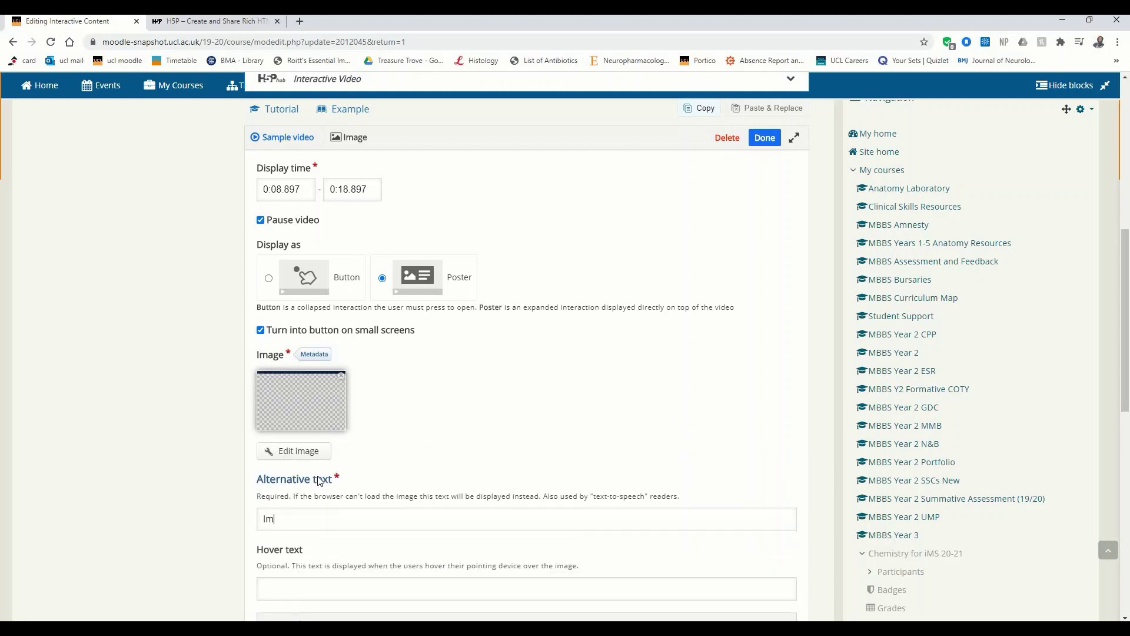
text(age of the mou)
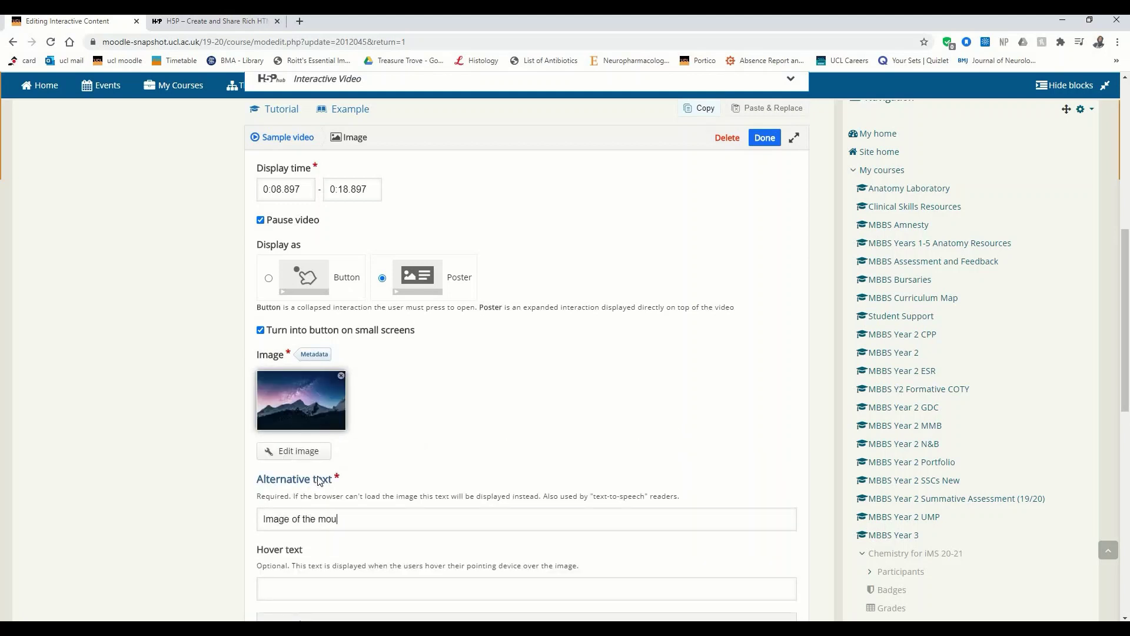
text(ntains with milkyway)
scroll(318, 479, down, 3)
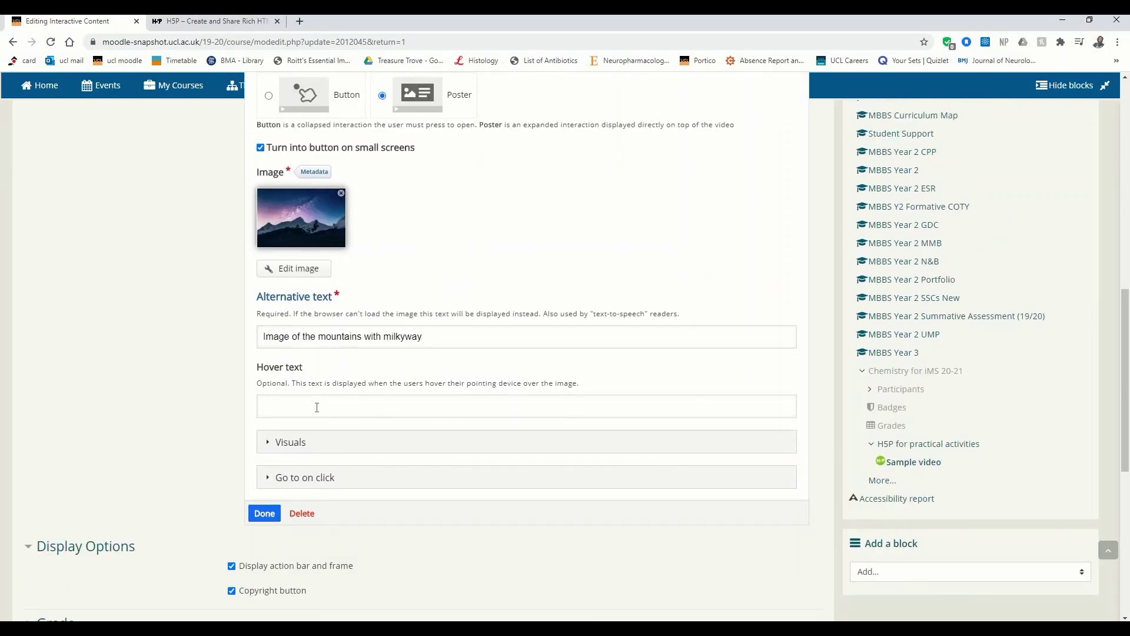
click(307, 441)
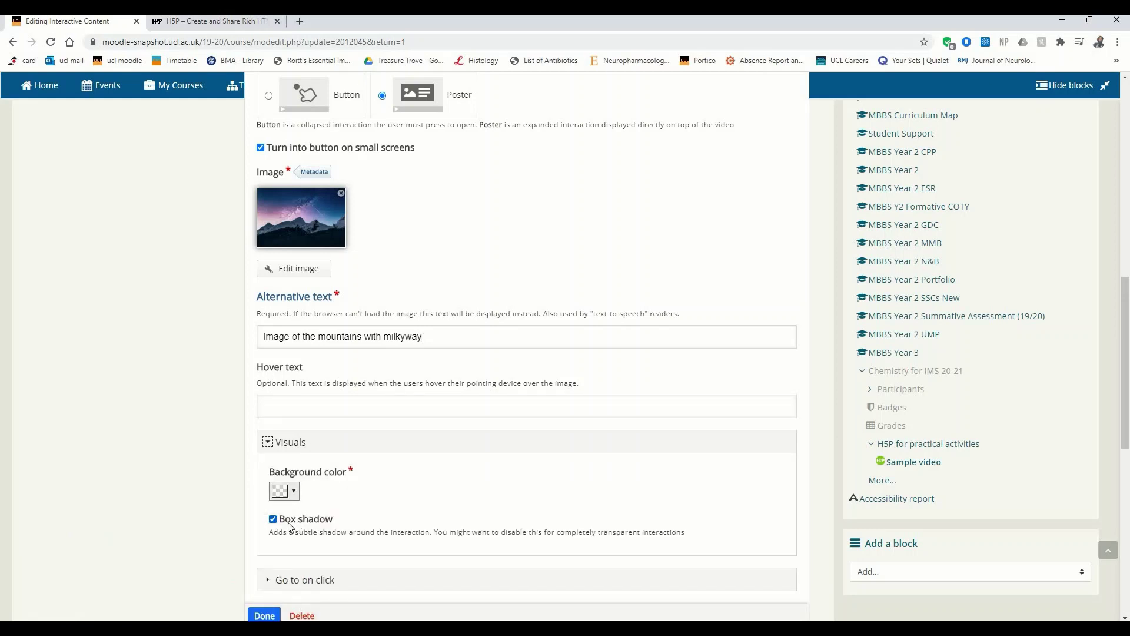
scroll(270, 537, down, 1)
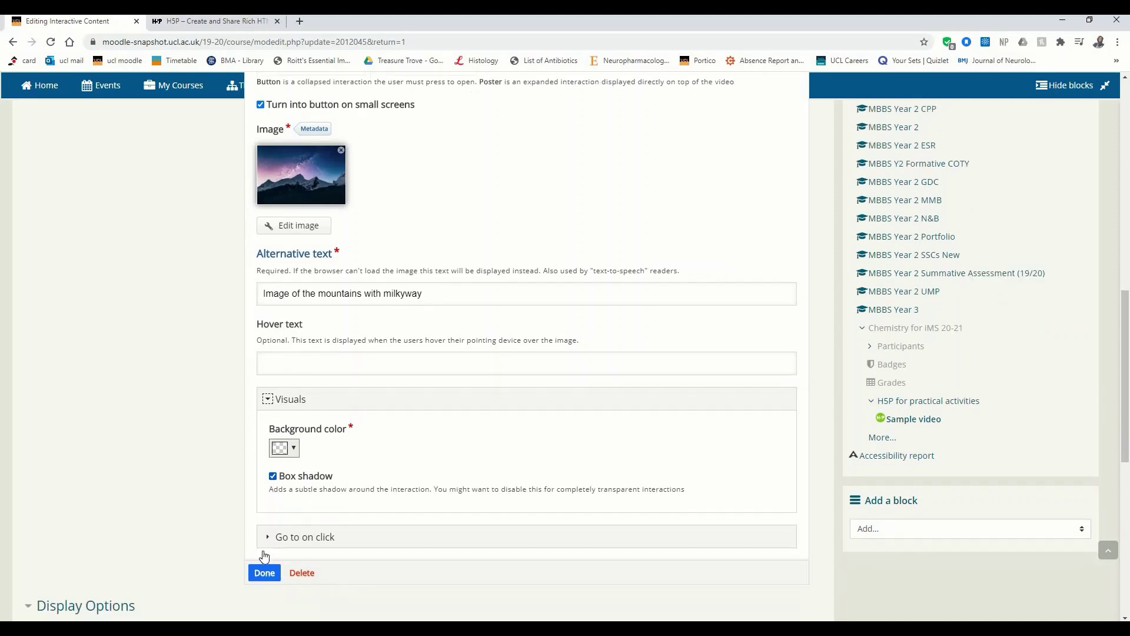
scroll(263, 572, up, 3)
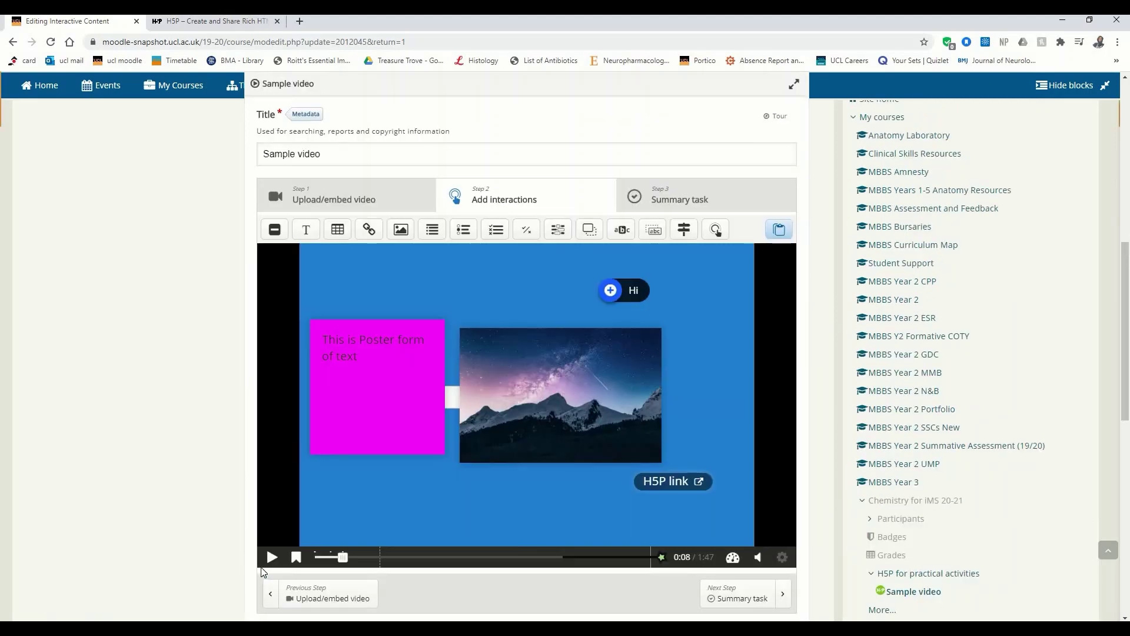
drag(604, 426, 689, 426)
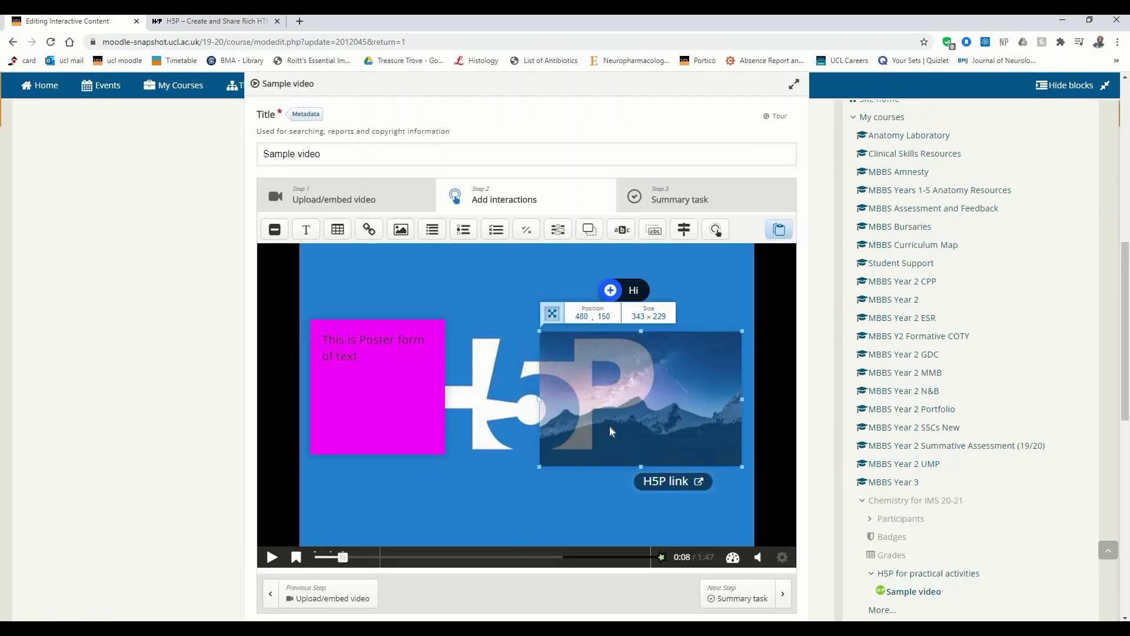
- Set the mountain image's display time to 0:08 to 0:13, finish it and move it up to position 480, 120
double_click(634, 407)
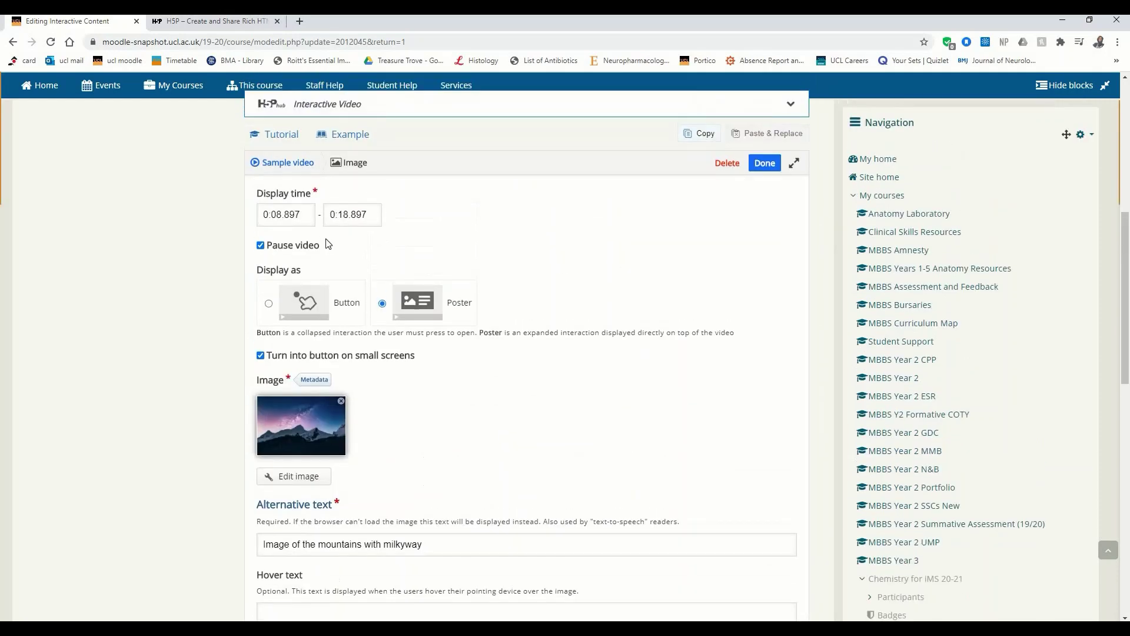
right_click(312, 221)
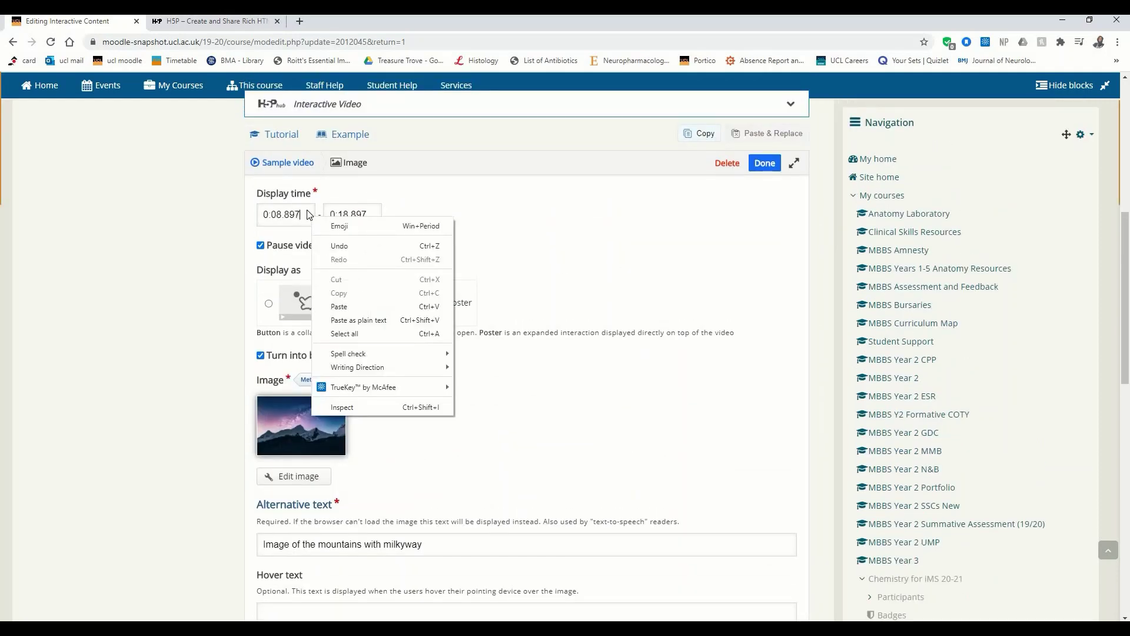
click(308, 211)
key(BackSpace)
key(BackSpace)
key(BackSpace)
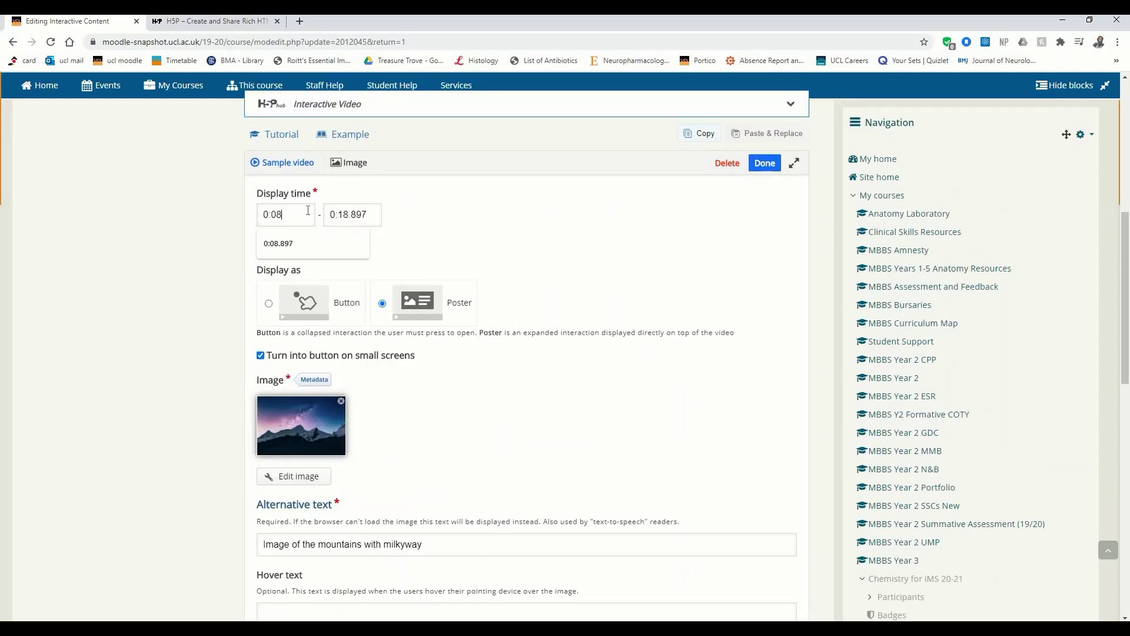
click(373, 216)
key(BackSpace)
key(BackSpace)
key(BackSpace)
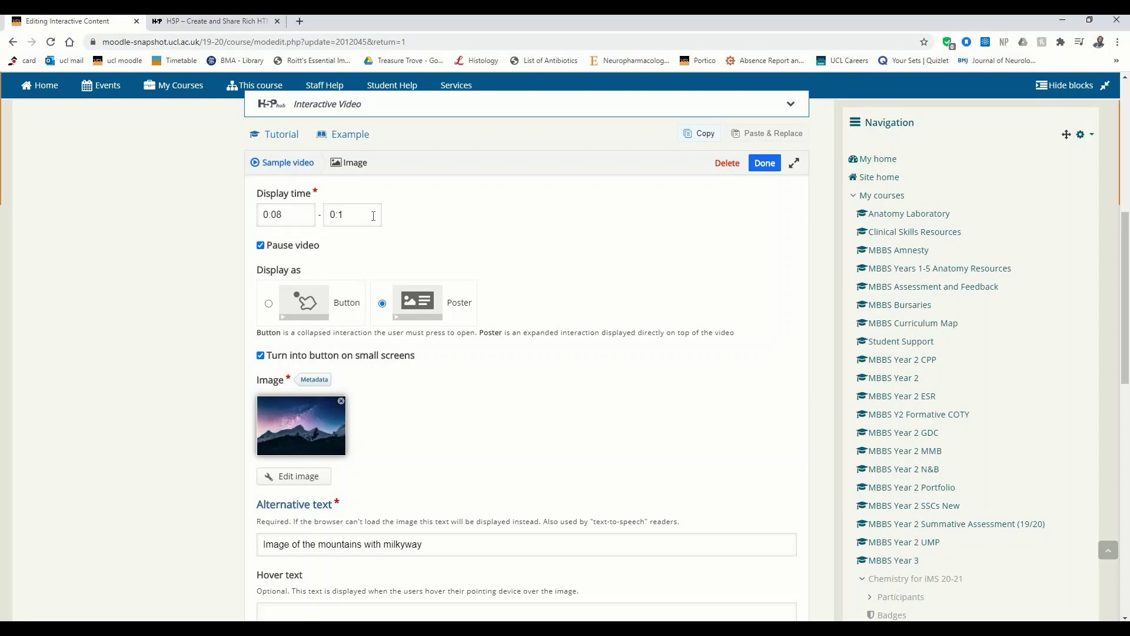
text(0)
click(764, 163)
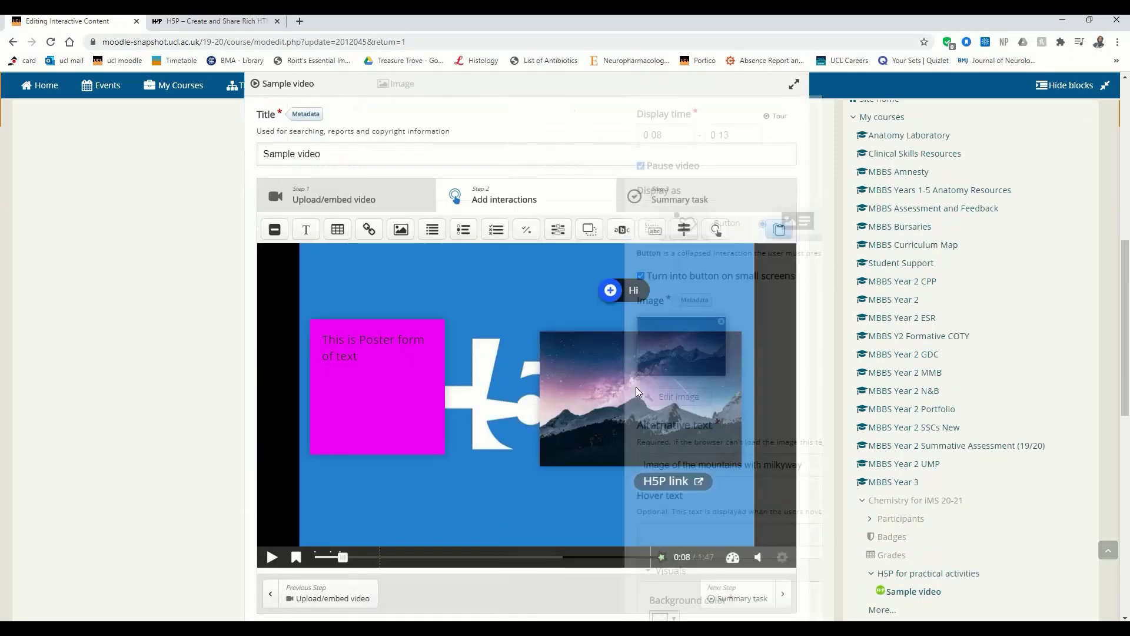
drag(635, 391, 636, 372)
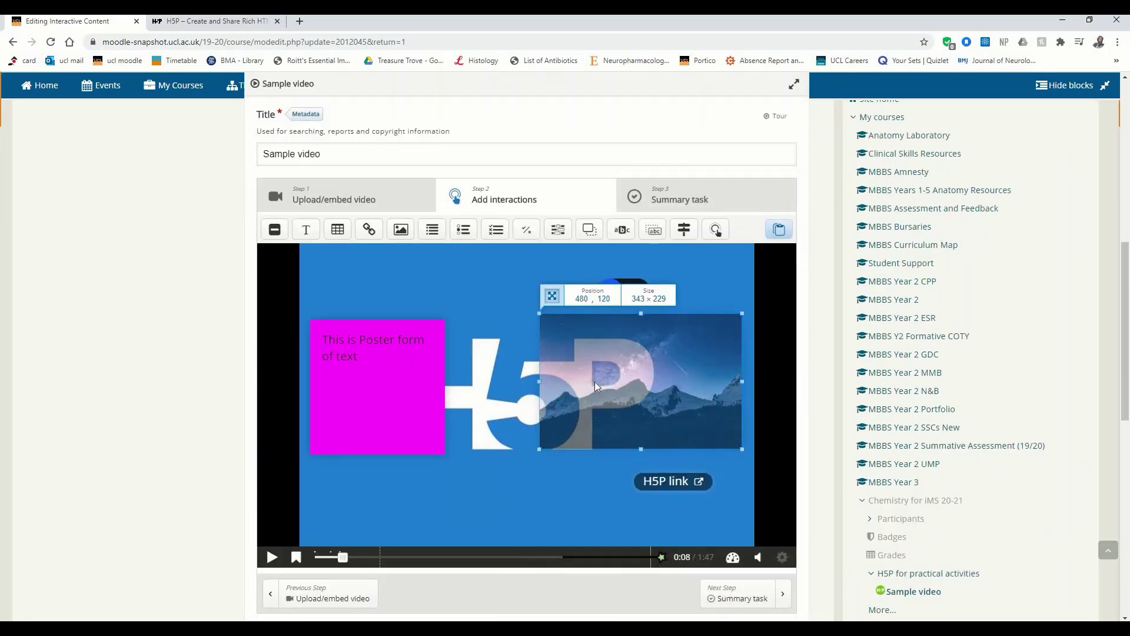
click(512, 393)
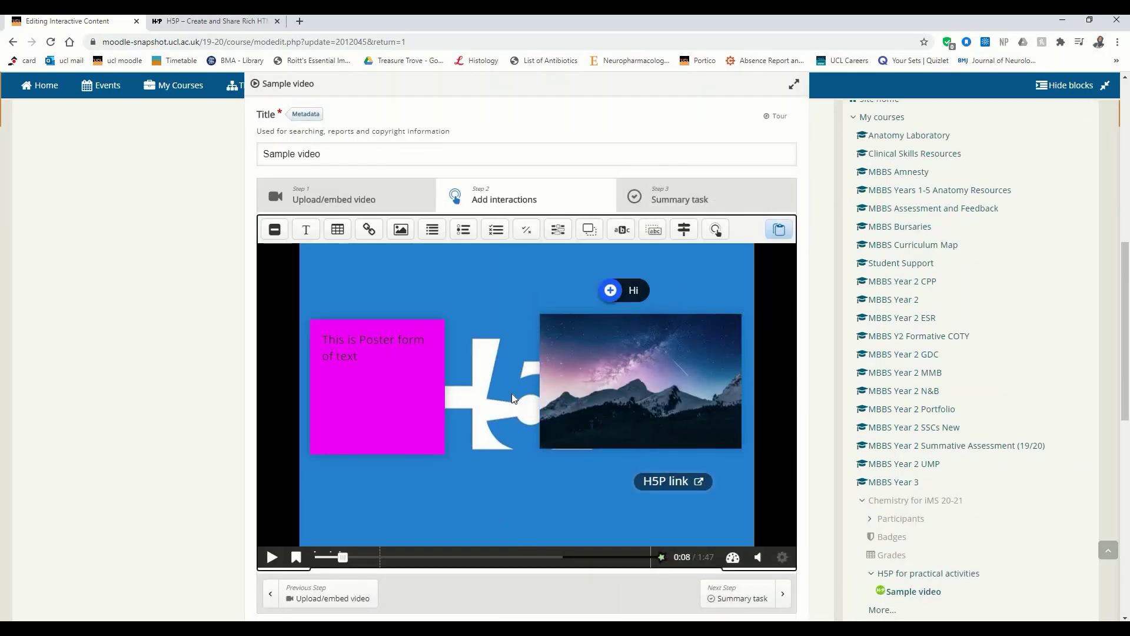
- Add a second image interaction displayed as a button and upload "image for background" from the Desktop
click(400, 229)
click(268, 227)
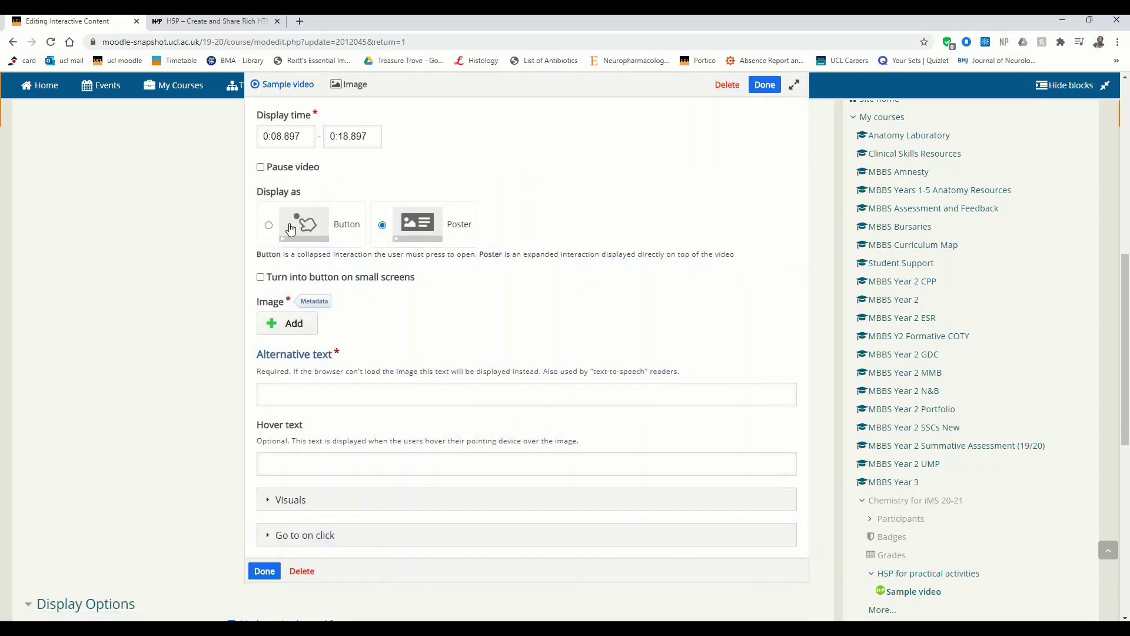
click(296, 380)
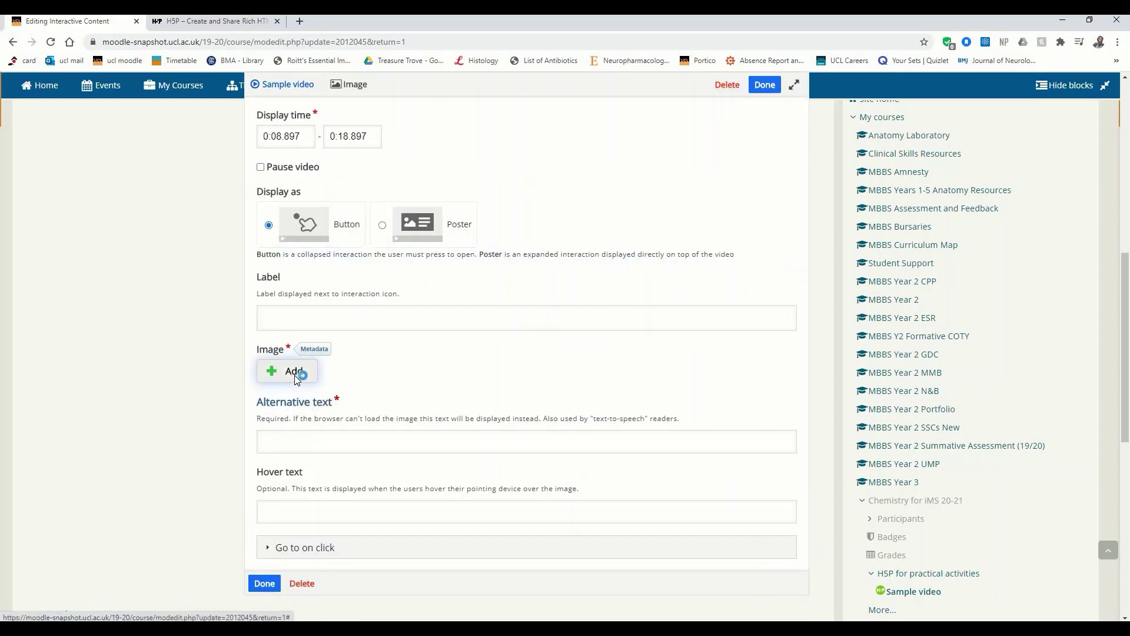
scroll(235, 201, down, 1)
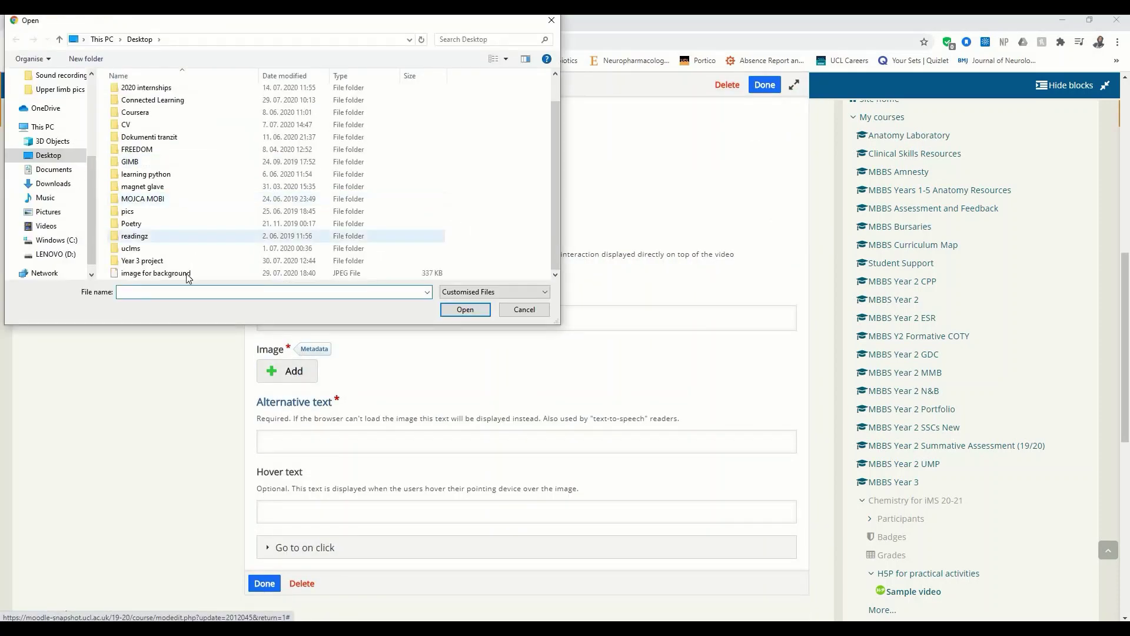
click(368, 272)
click(465, 310)
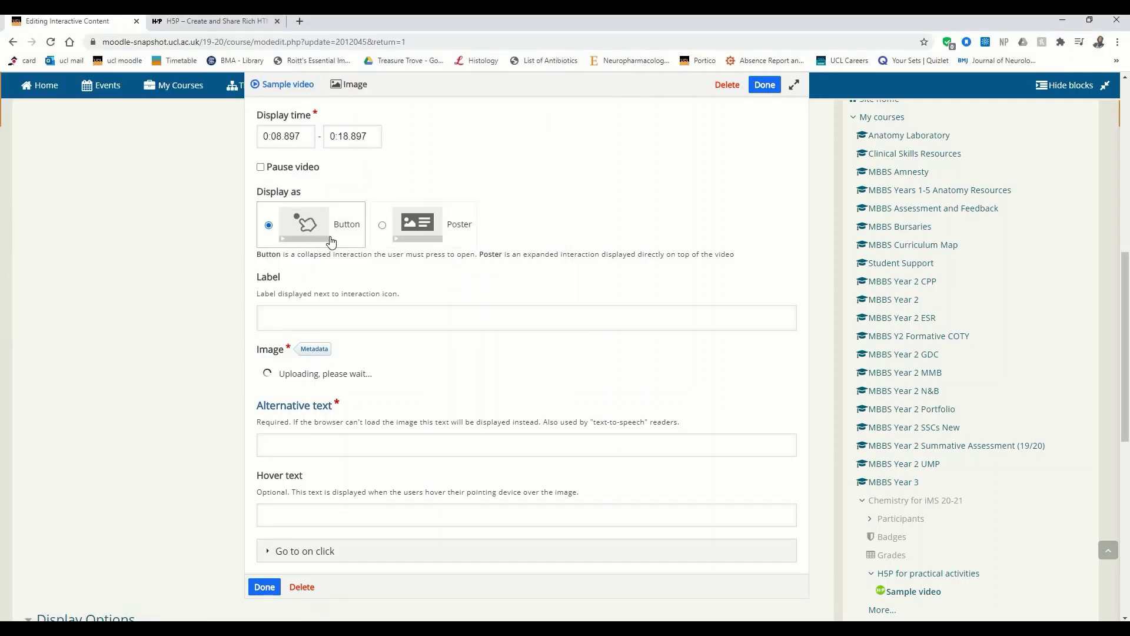
- Enter "Image of mountain" as the second image's alternative text
scroll(331, 242, down, 1)
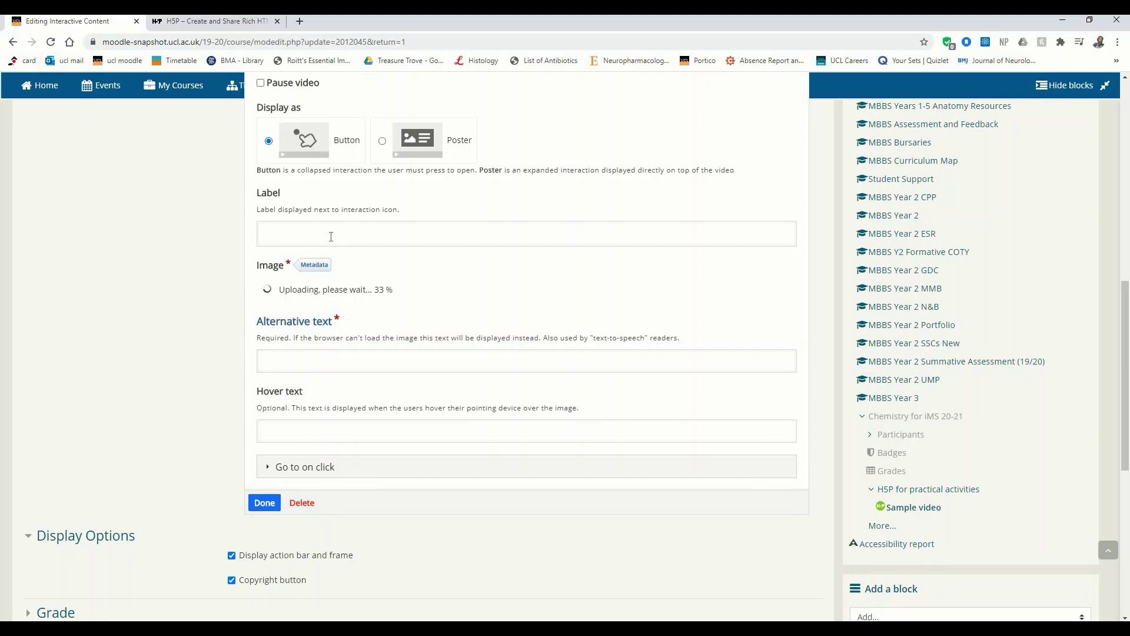
scroll(331, 236, up, 1)
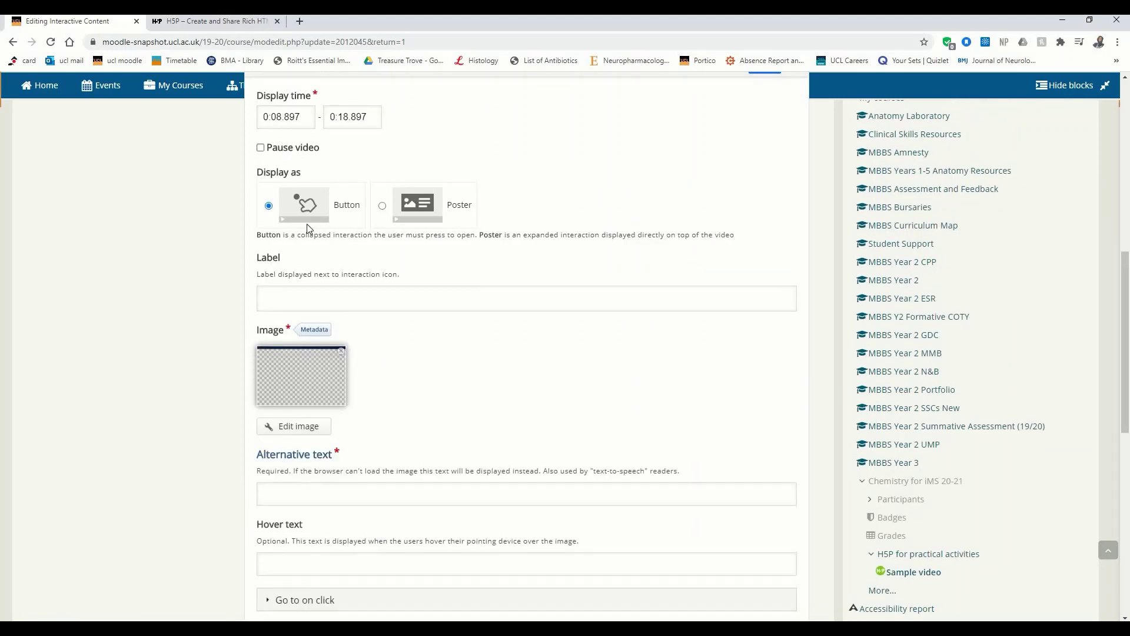
scroll(484, 397, down, 1)
scroll(485, 398, down, 2)
click(427, 325)
text(Imag eof mountain)
key(BackSpace)
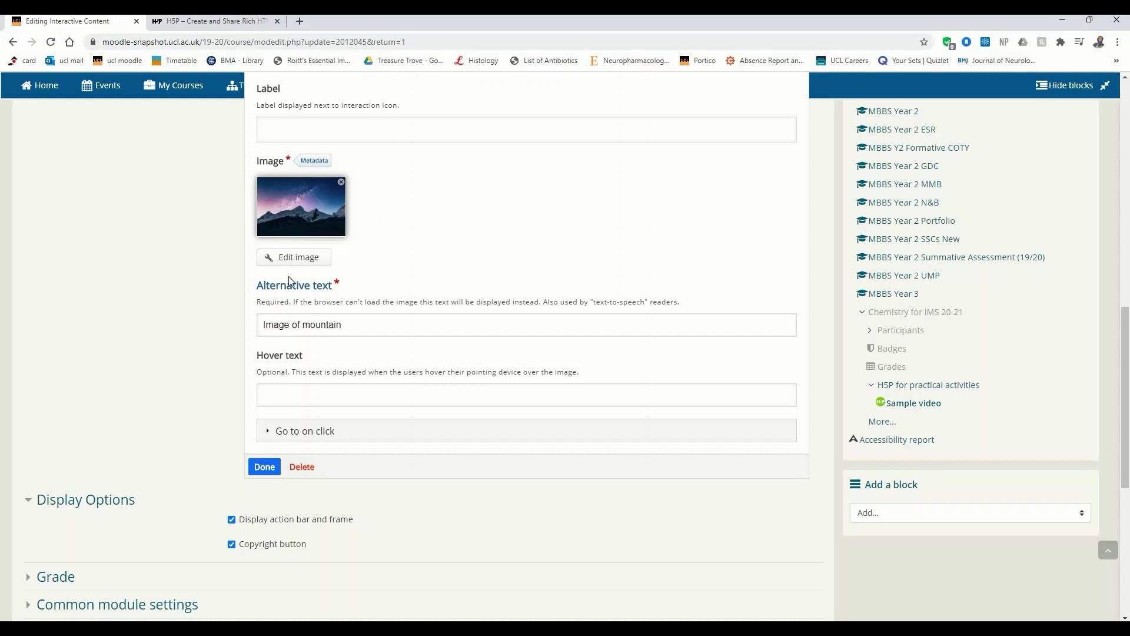
- Finish the second image interaction and place its button just below the mountain poster, near its lower-left corner
scroll(462, 342, up, 5)
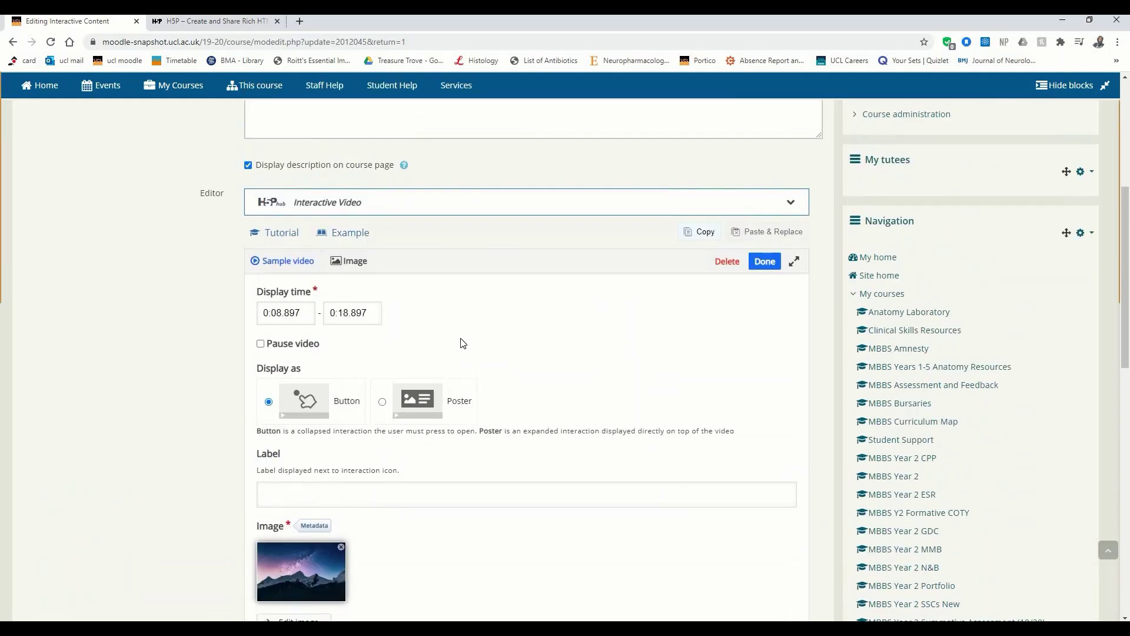
scroll(379, 532, down, 1)
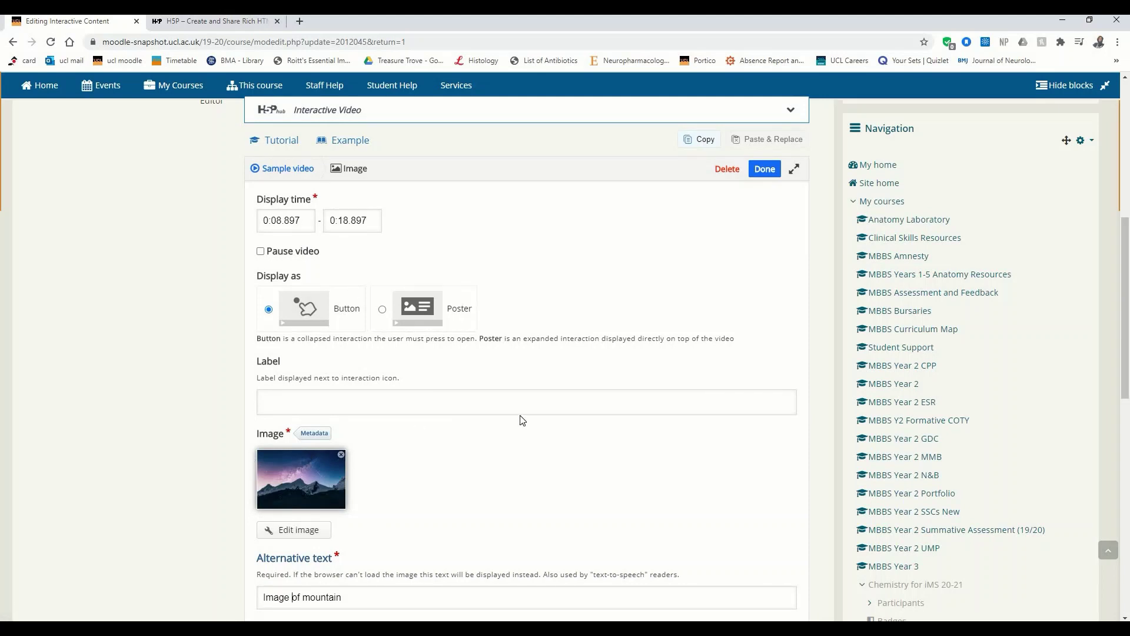
click(775, 174)
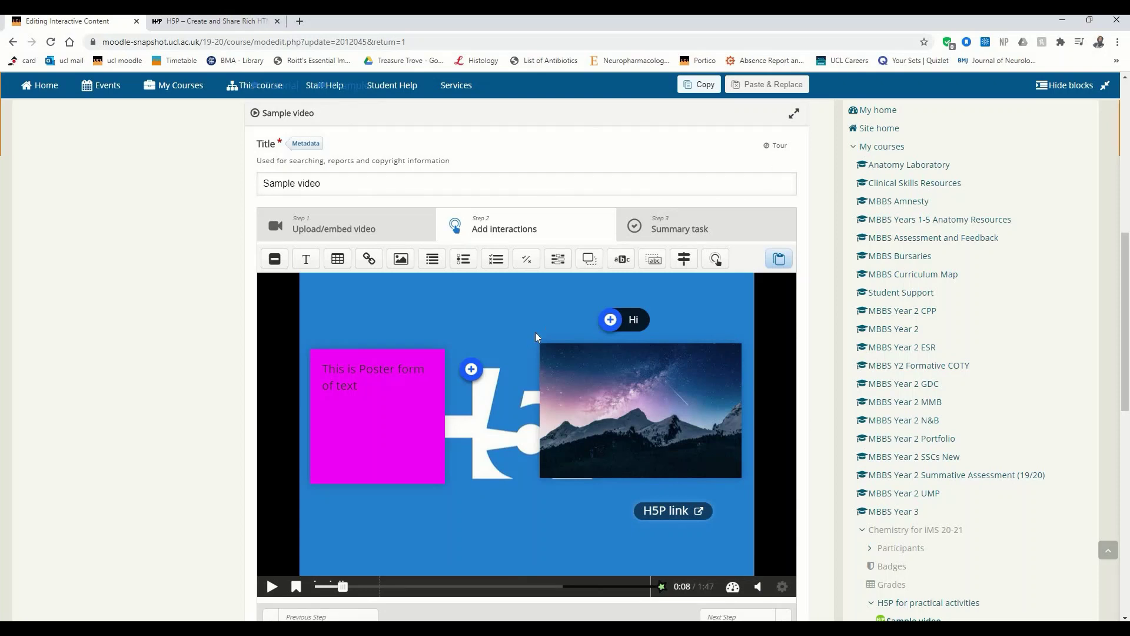
drag(471, 371, 552, 496)
click(481, 541)
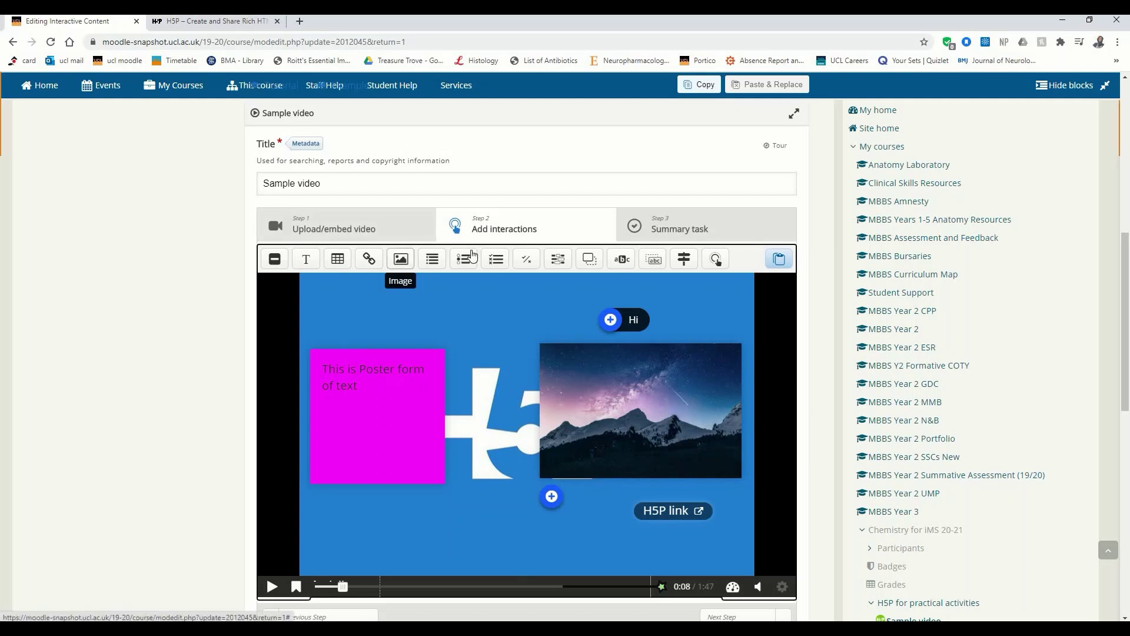
- Add a summary interaction at 0:21, displayed as a poster from 0:21 to 0:25 with the video paused
drag(342, 586, 383, 590)
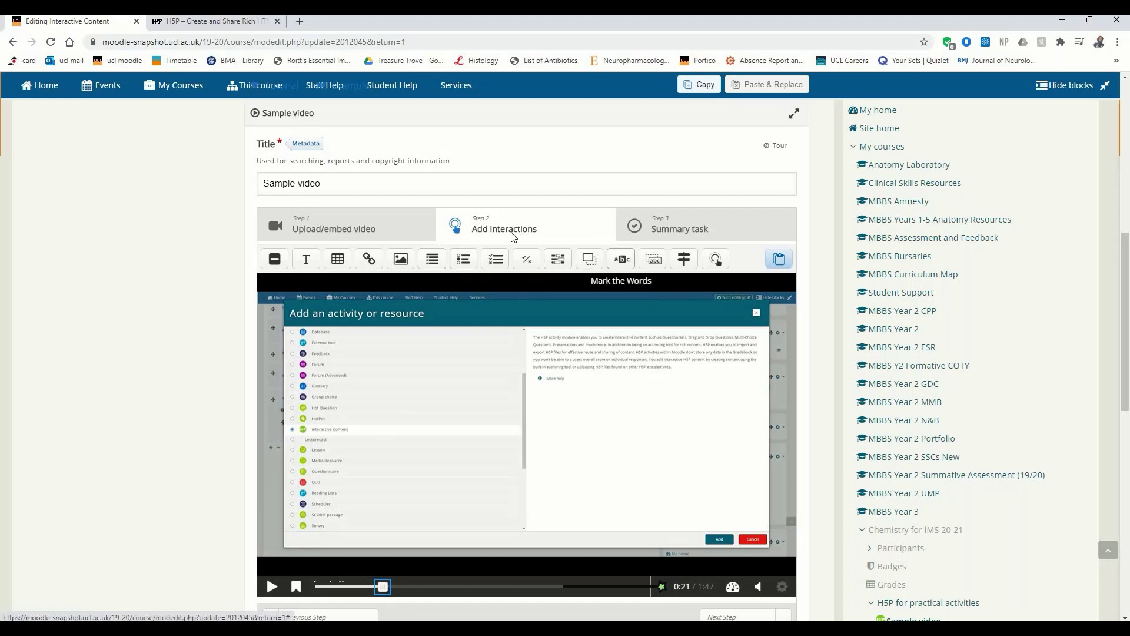
click(433, 259)
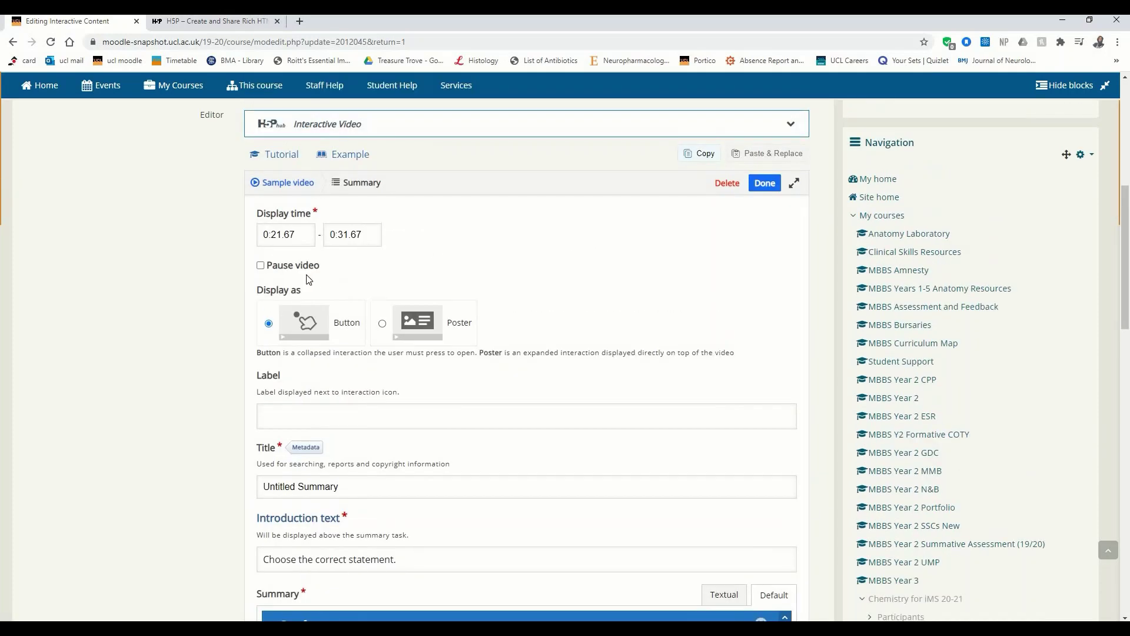
click(433, 325)
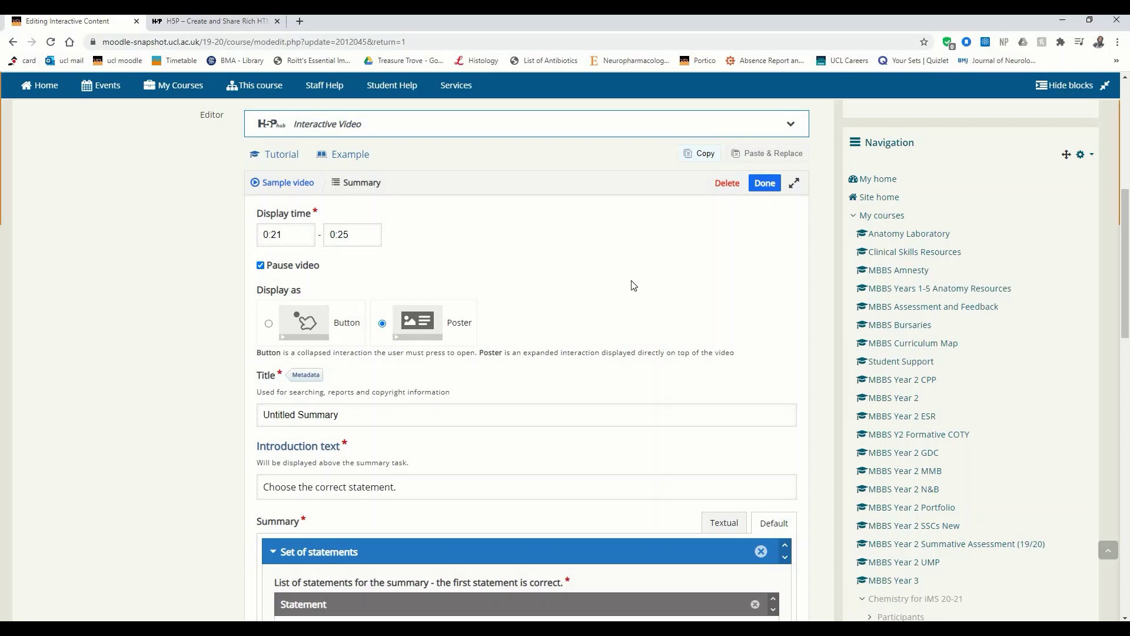
- Enter "Correct" as the summary's first statement and "Incorrect" as the second, and finish the interaction
scroll(633, 285, down, 2)
scroll(633, 285, down, 1)
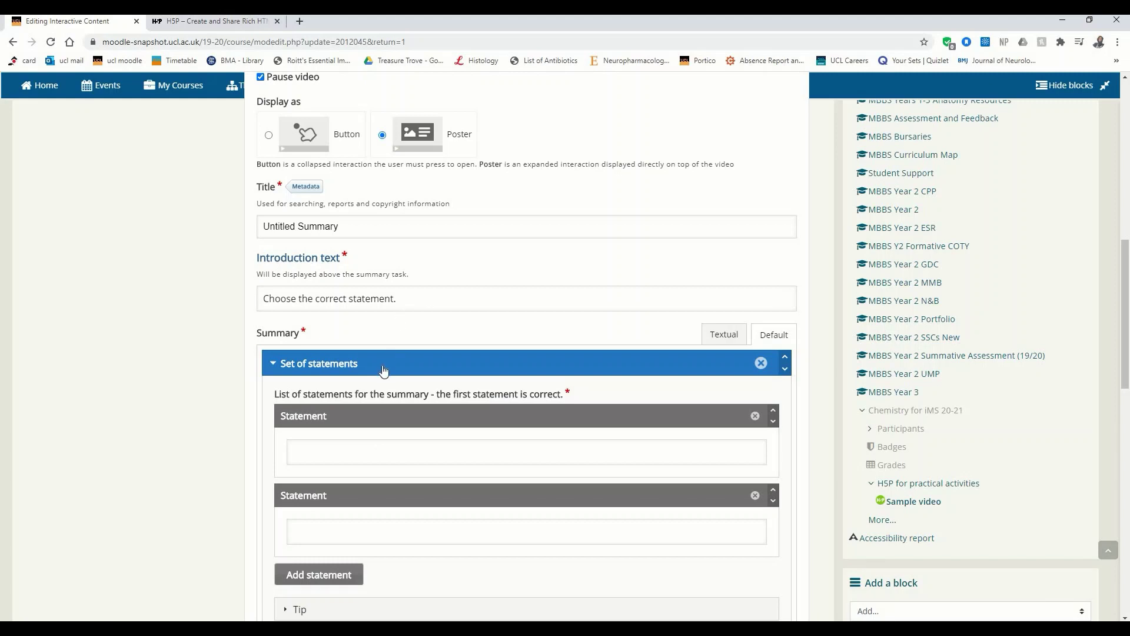
scroll(377, 376, down, 1)
click(363, 388)
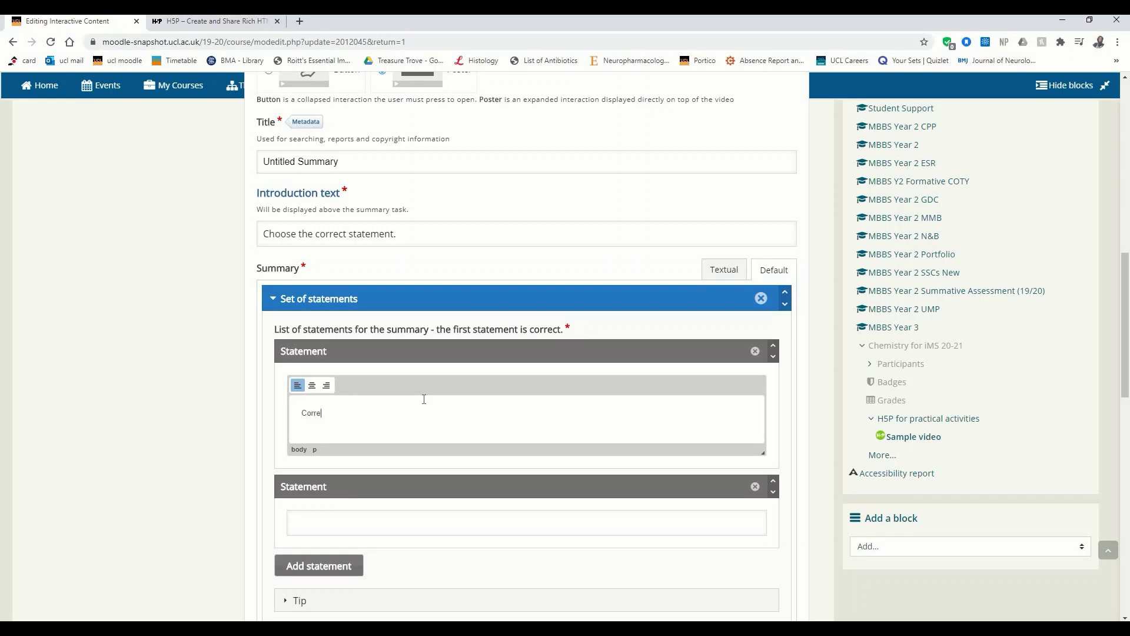
click(352, 535)
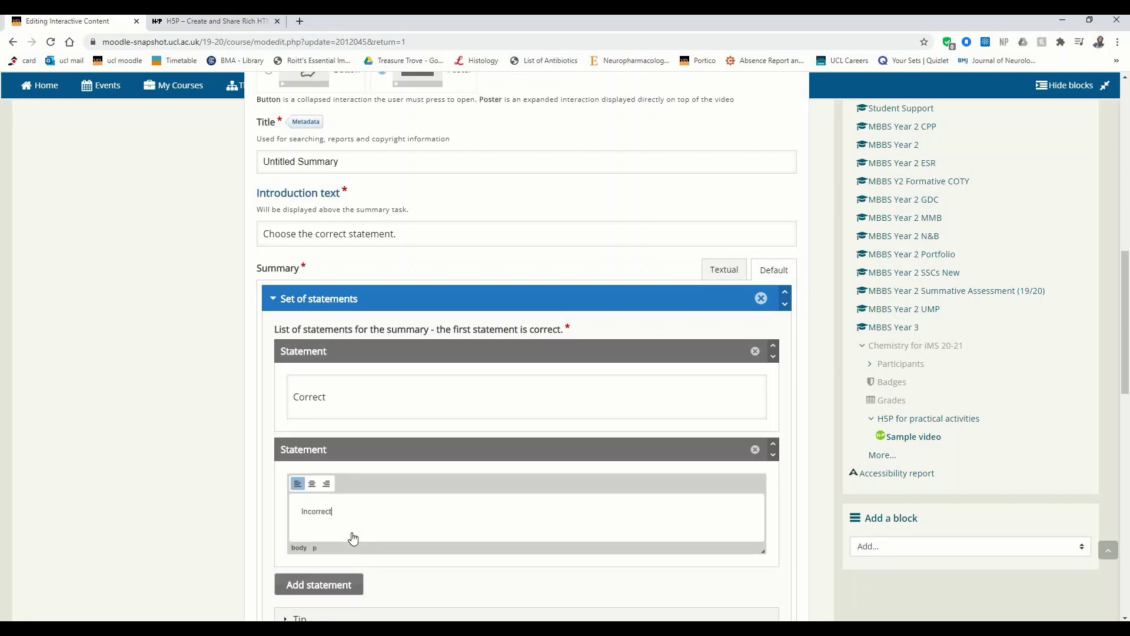
scroll(352, 536, down, 1)
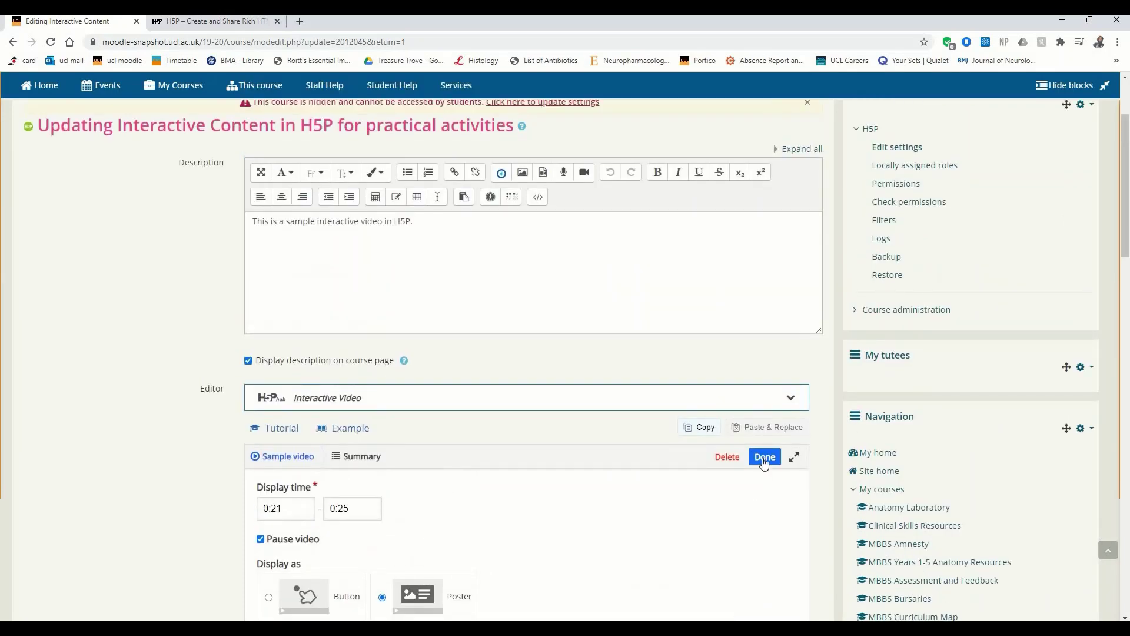
click(763, 457)
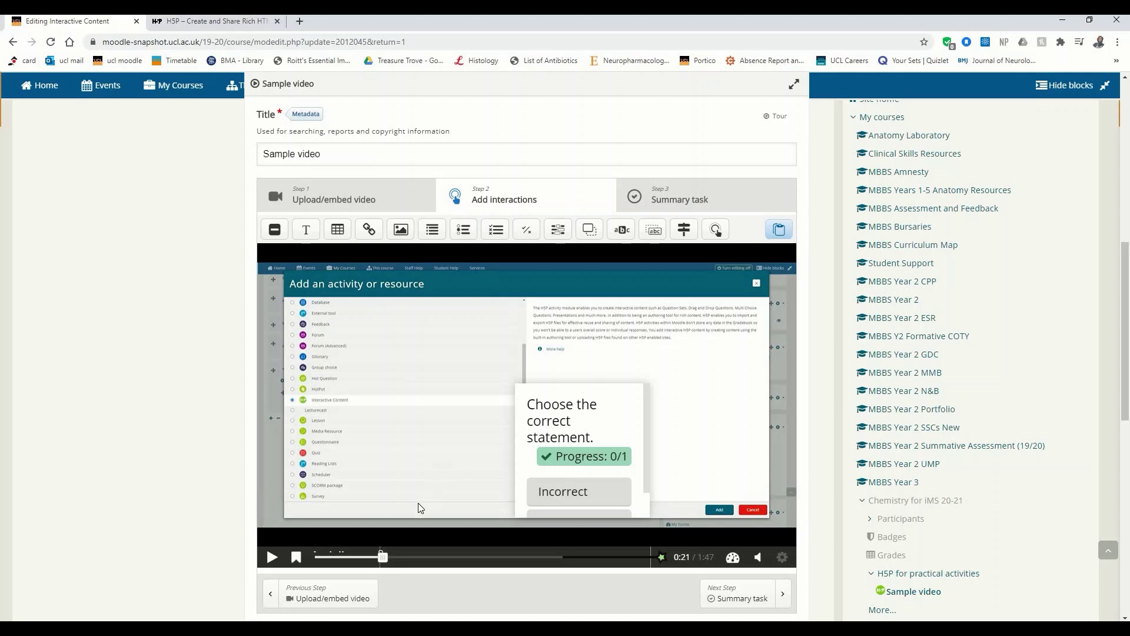
- Move the summary poster to the middle of the video and enlarge it so both statements fit
drag(554, 384, 490, 298)
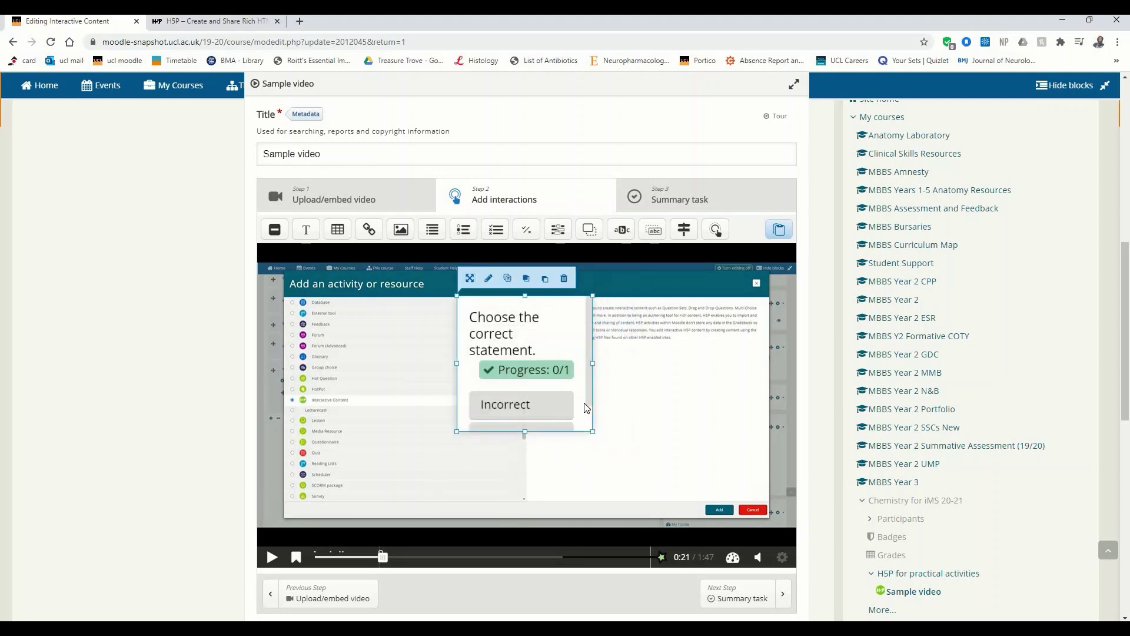
drag(592, 432, 623, 485)
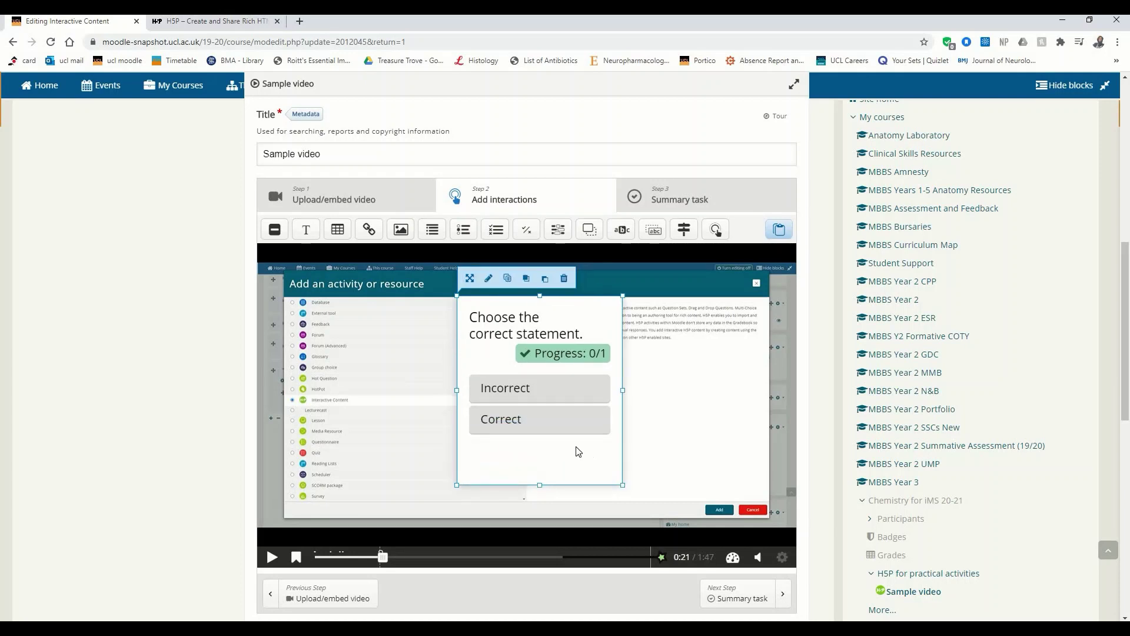
drag(565, 454, 545, 467)
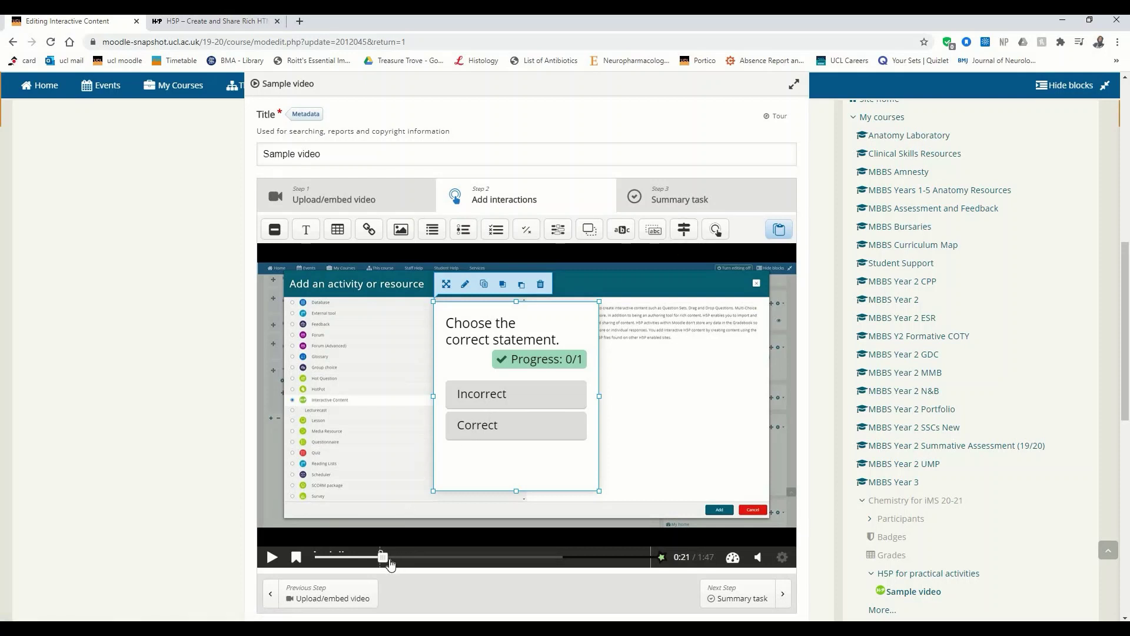
- Scrub through the video to 0:14 and add a crossroads interaction there
mouse_move(381, 557)
mouse_down()
mouse_move(526, 562)
mouse_move(383, 567)
mouse_up()
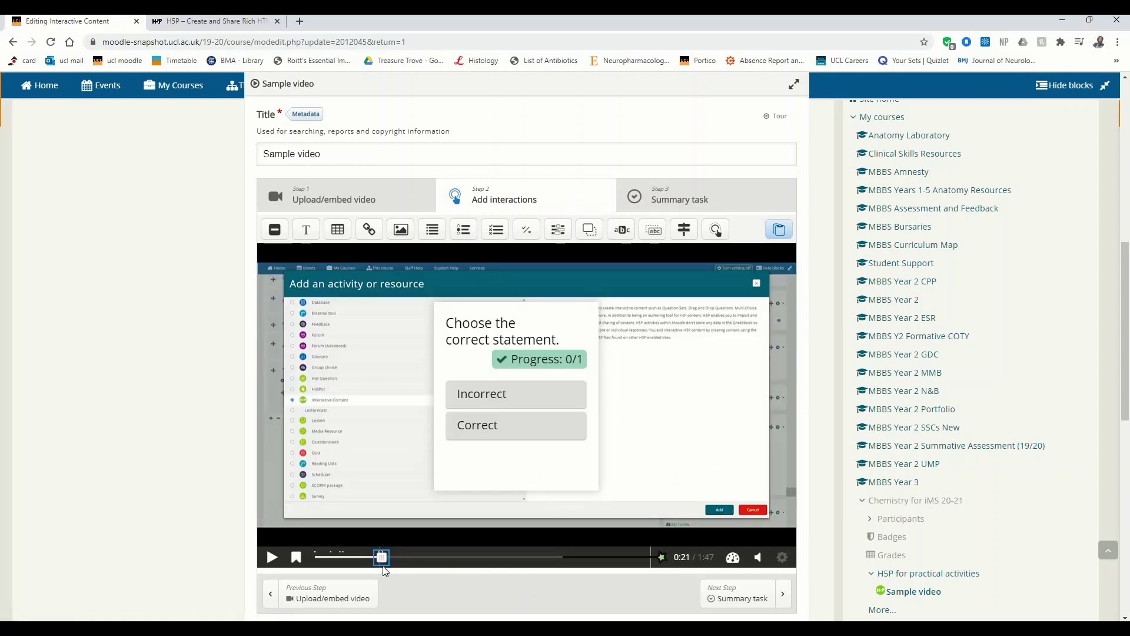
drag(382, 570, 474, 565)
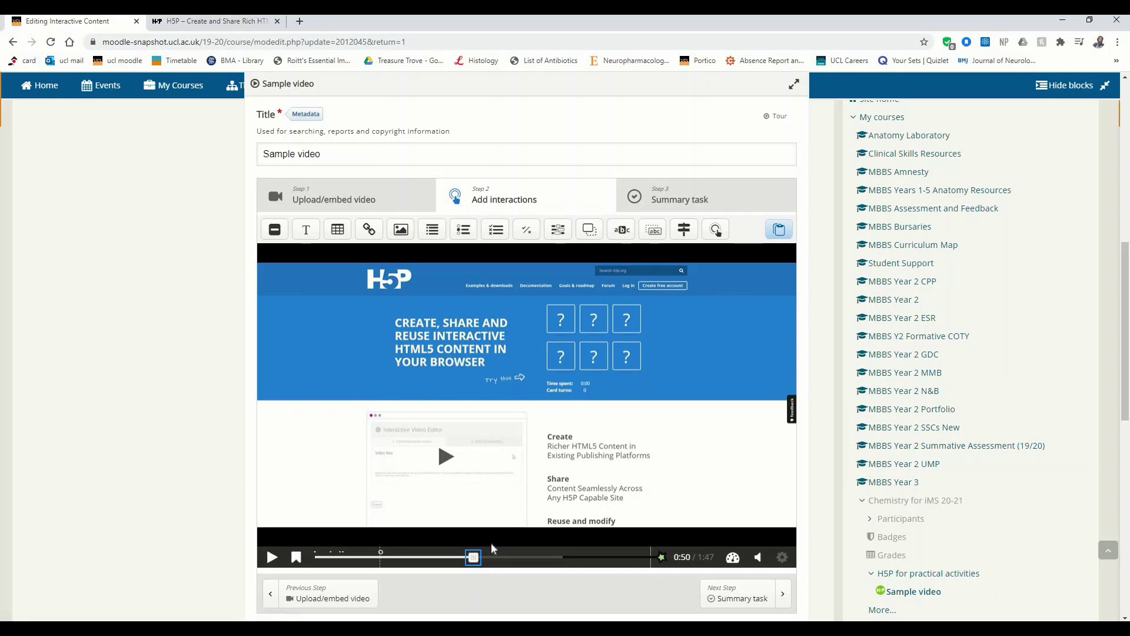
click(322, 555)
drag(327, 557, 364, 561)
drag(357, 558, 362, 560)
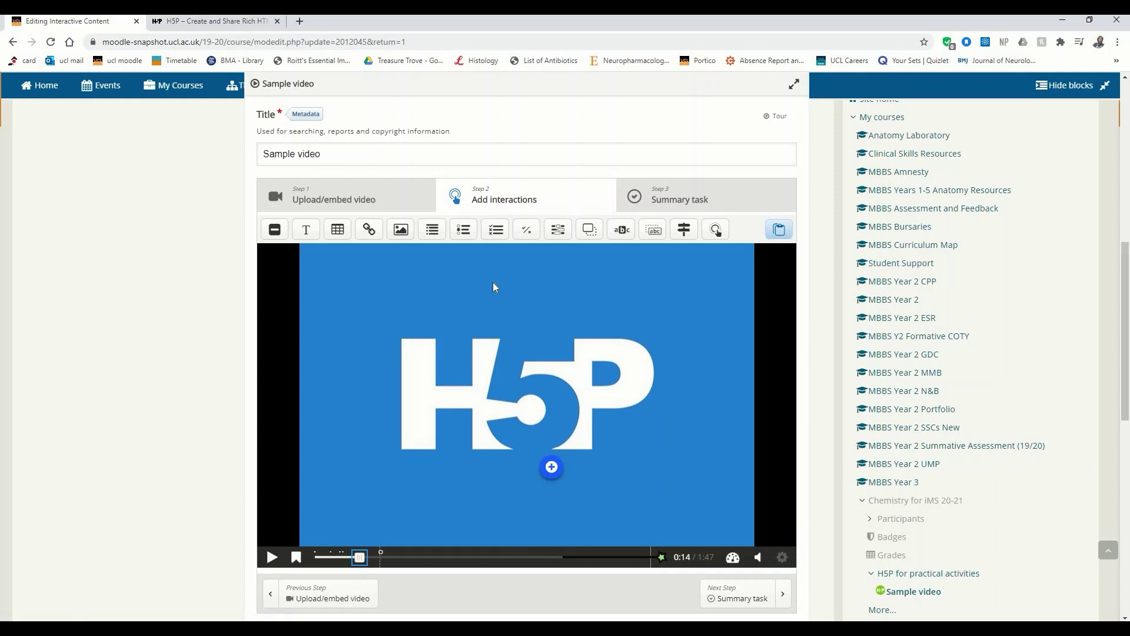
click(684, 230)
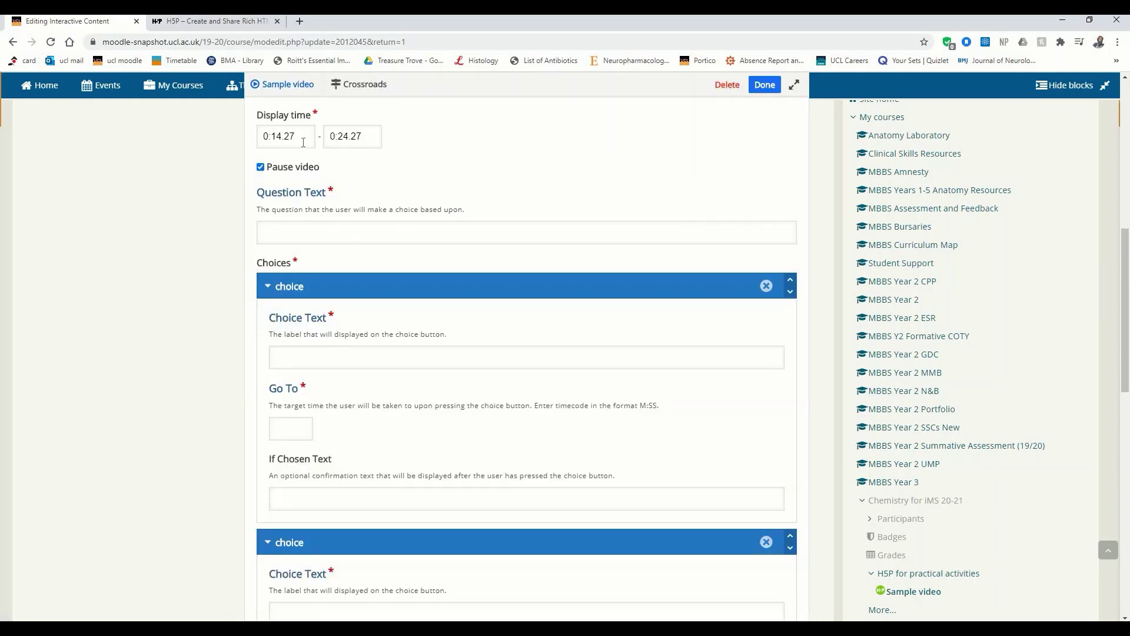
- Set the crossroads interaction's display time to 0:15 to 0:16
key(BackSpace)
key(BackSpace)
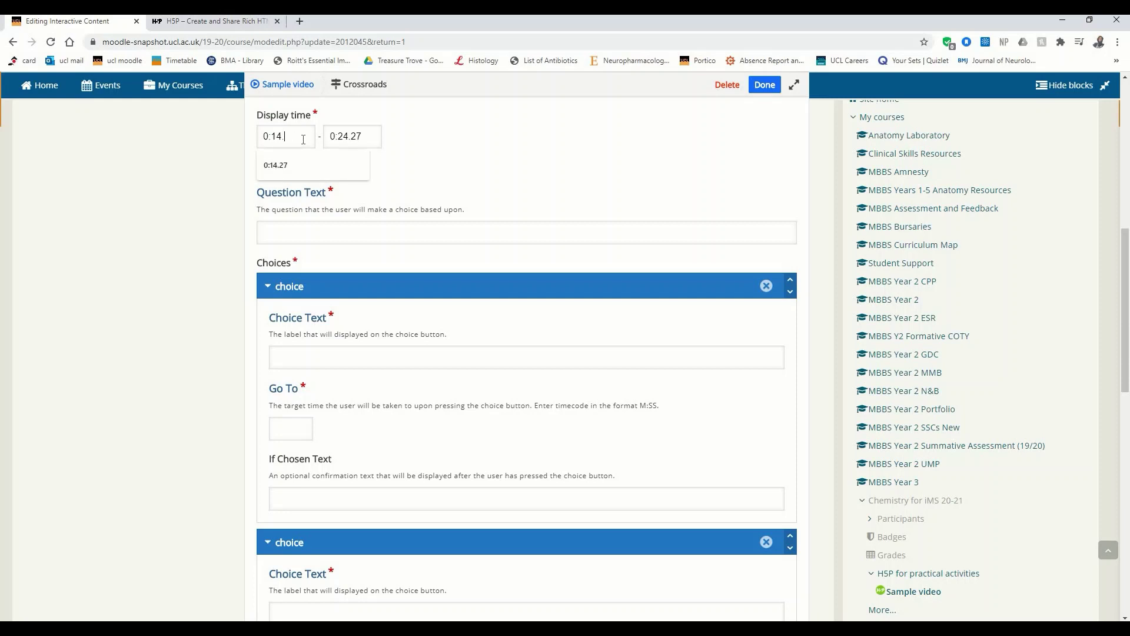
text(5)
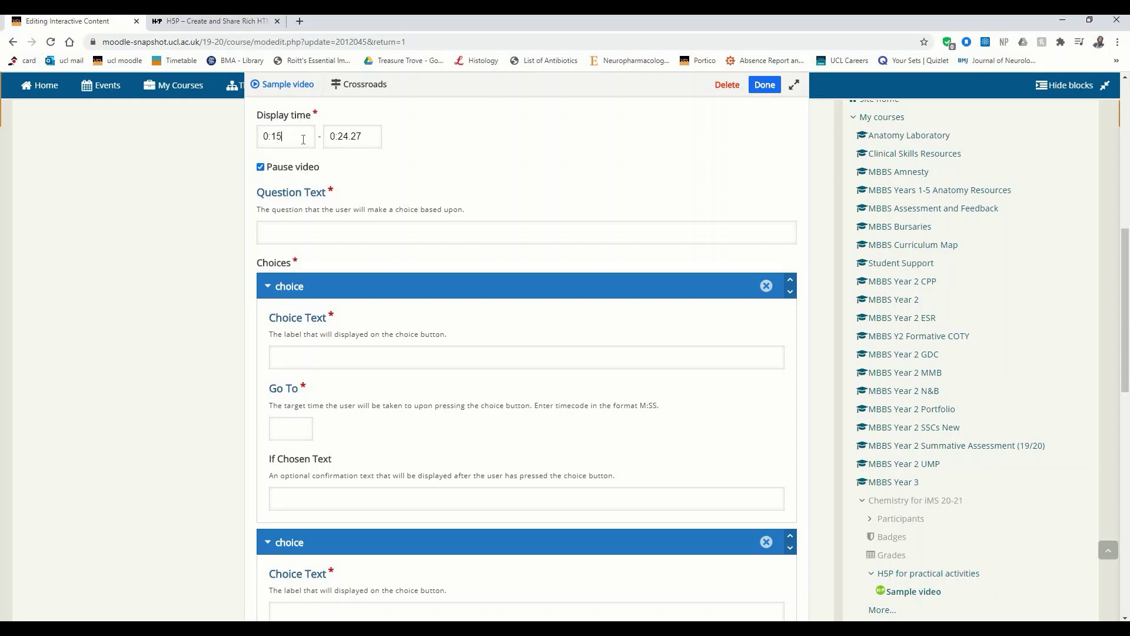
key(BackSpace)
key(BackSpace)
key(BackSpace)
key(BackSpace)
key(BackSpace)
text(16)
- Enter "Which image do you want to see?" as the crossroads question text
click(379, 237)
text(Which image do you want to )
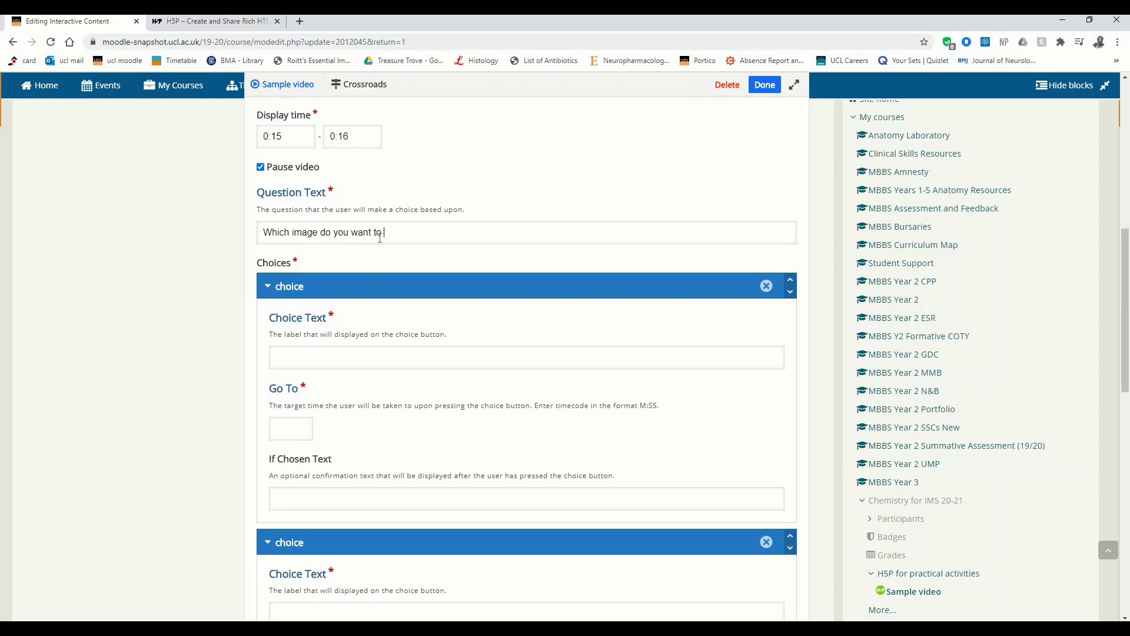
text(see?)
- Set the first choice to go to 0:20 and the second choice to go to 0:50
scroll(336, 303, down, 2)
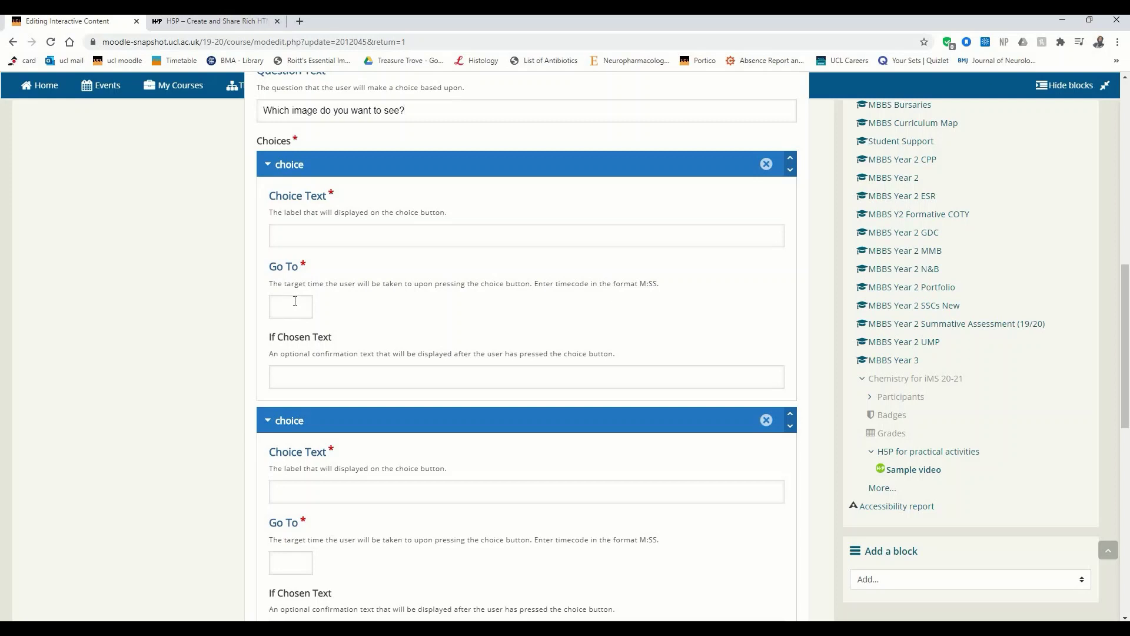
text(20)
scroll(295, 301, down, 2)
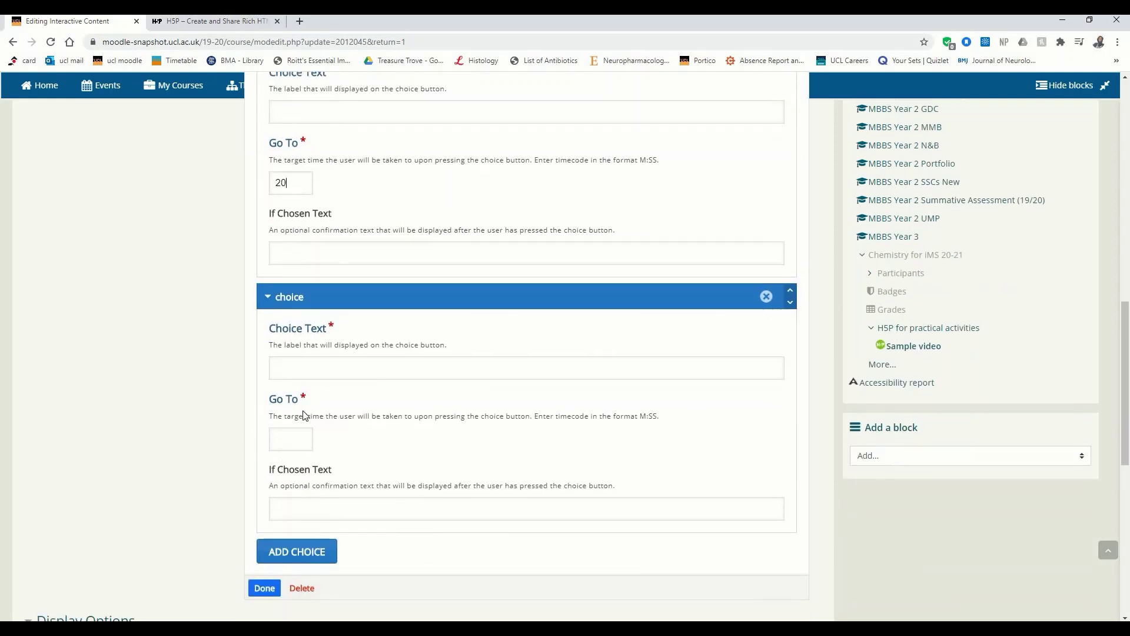
click(276, 185)
text(1)
text(0:)
click(294, 443)
text(0:50)
- Label the first choice "Image 1" and the second choice "Image 2"
scroll(327, 188, up, 2)
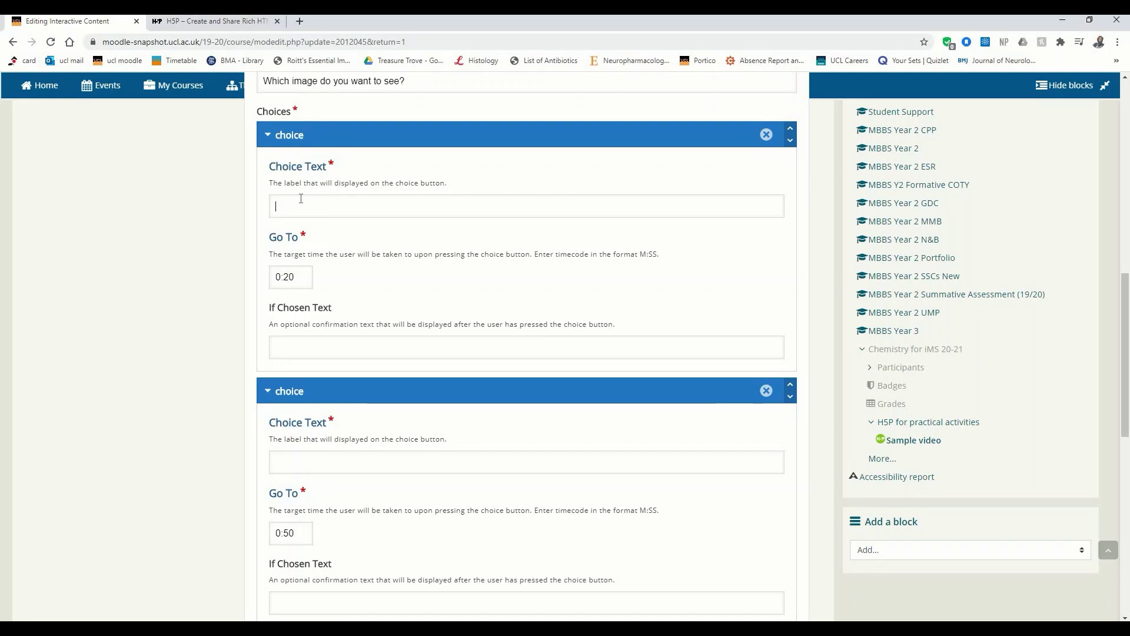
click(315, 200)
click(317, 210)
text(Image 1)
click(357, 464)
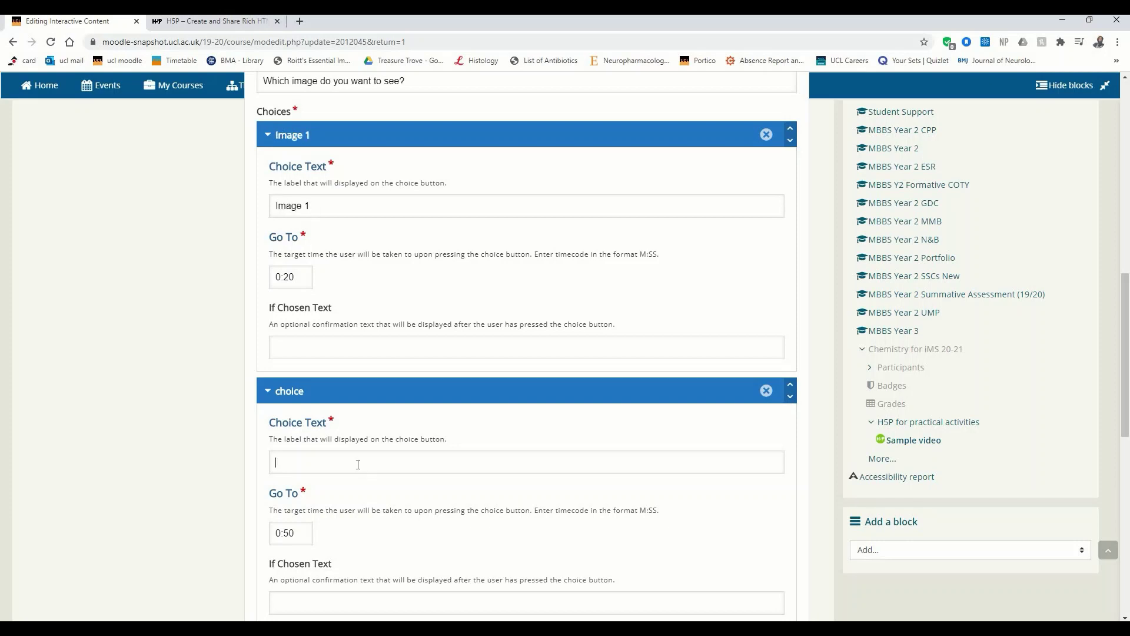
text(Image 2)
- Review the crossroads settings, from display time and question text to both choices' labels and target times
scroll(307, 351, down, 4)
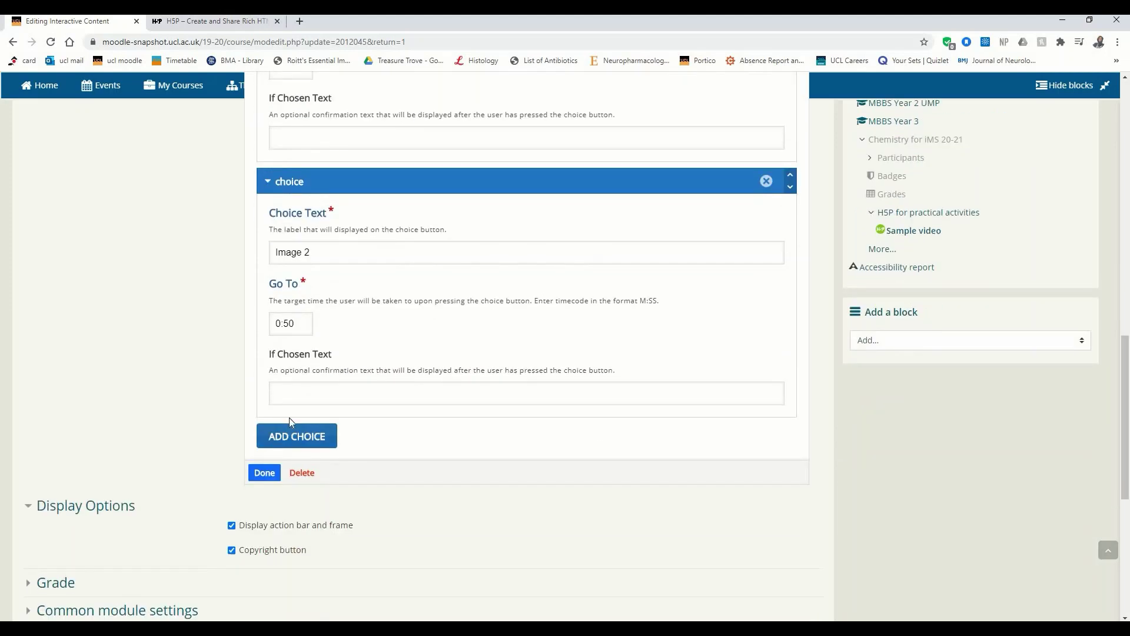
scroll(504, 324, up, 4)
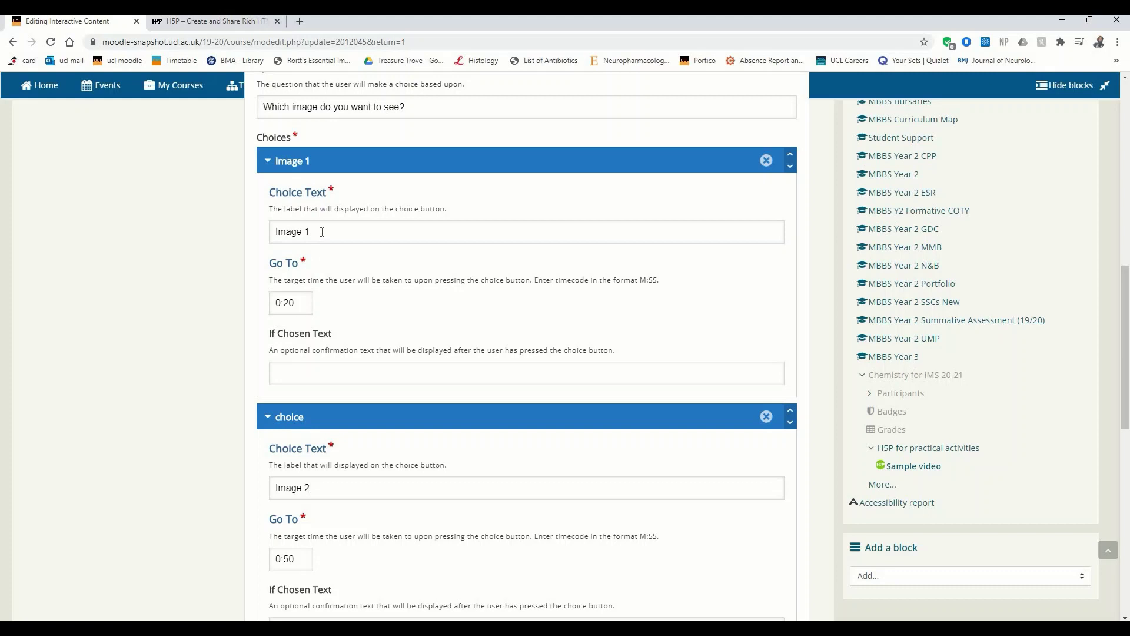
scroll(322, 233, down, 3)
scroll(322, 235, up, 6)
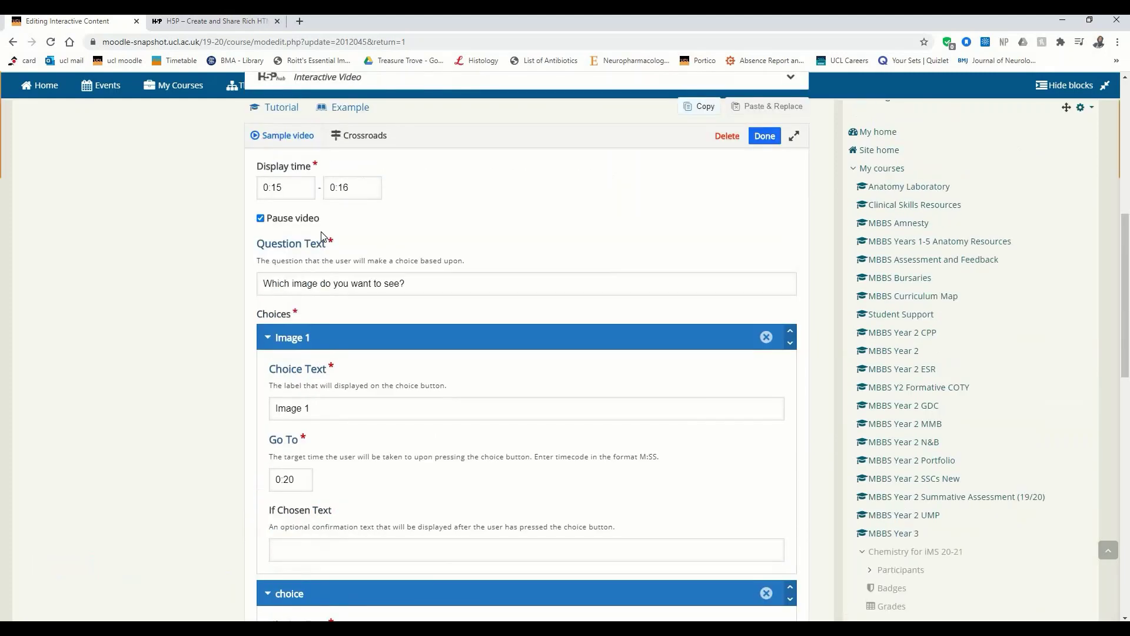
scroll(439, 283, down, 1)
scroll(441, 284, up, 1)
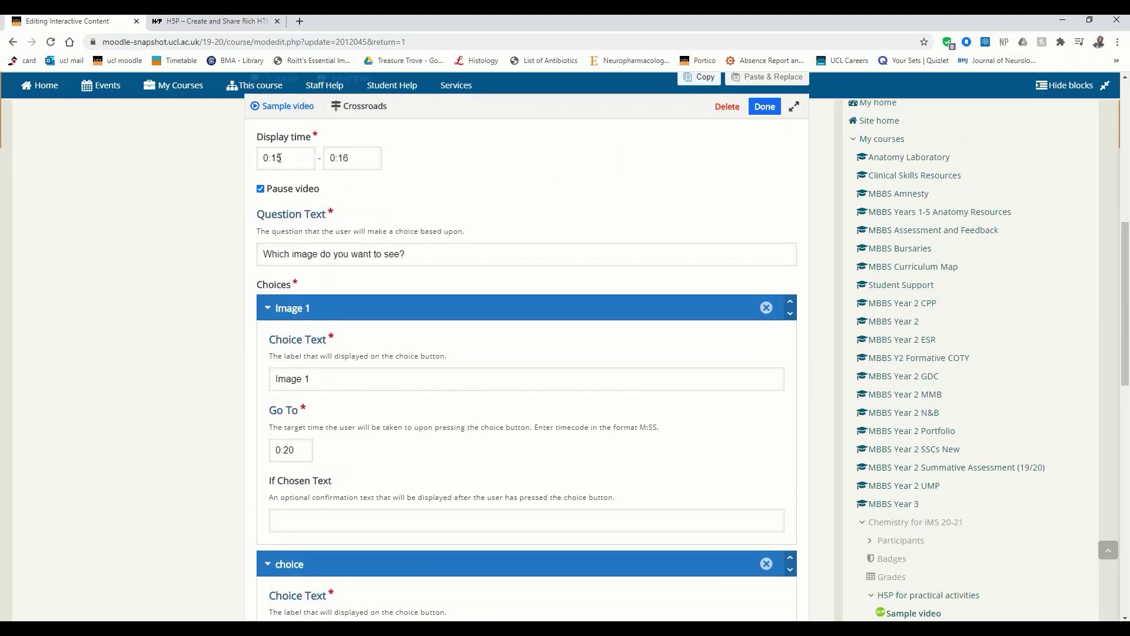
scroll(329, 228, down, 1)
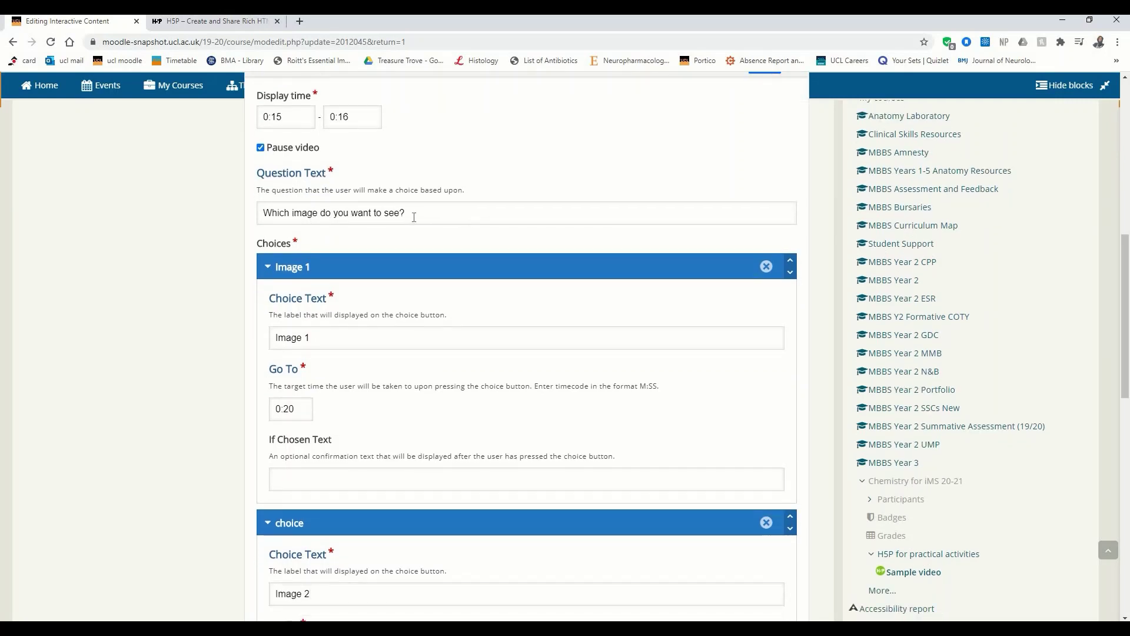
scroll(316, 325, down, 3)
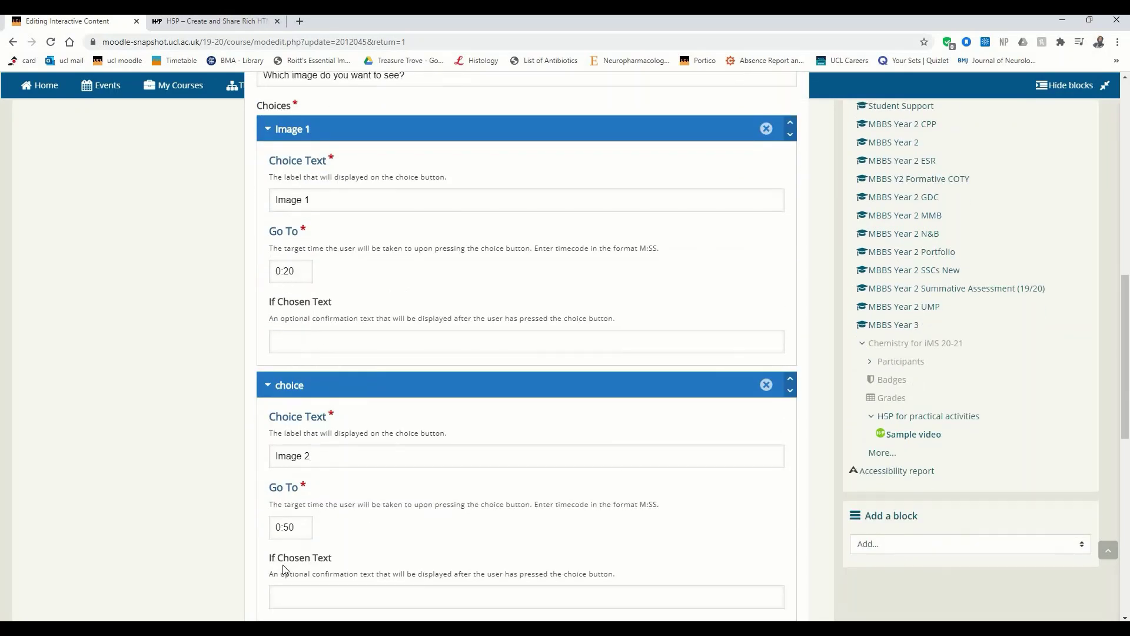
scroll(282, 564, down, 6)
scroll(337, 300, up, 5)
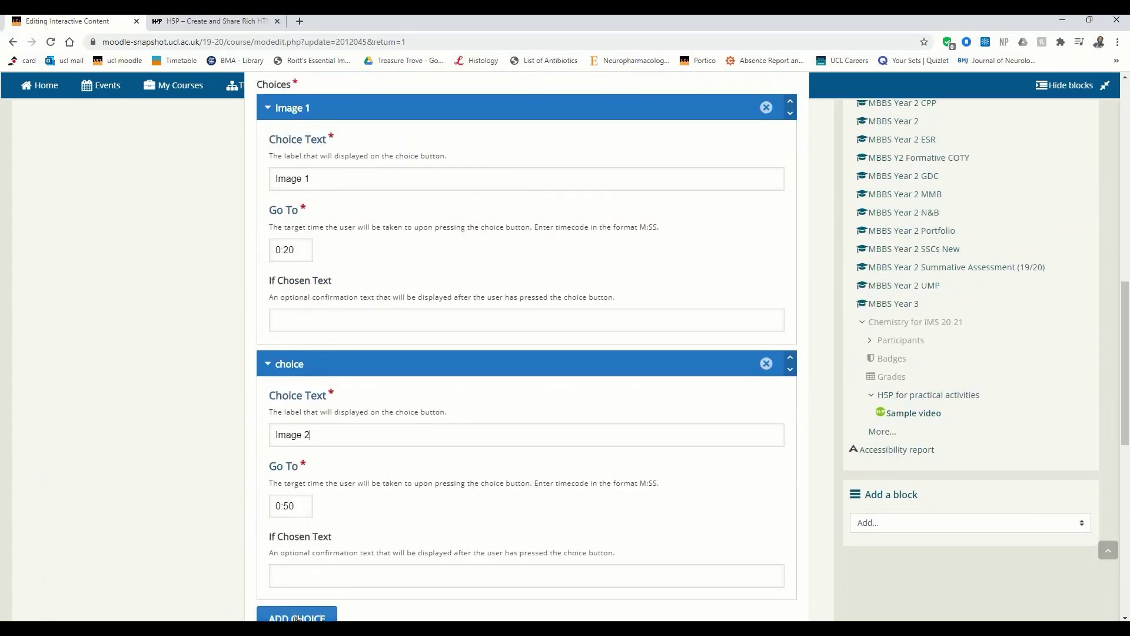
scroll(302, 543, down, 2)
scroll(303, 543, up, 3)
- Finish the crossroads interaction and return to the video's interaction editor
click(371, 510)
scroll(712, 194, up, 4)
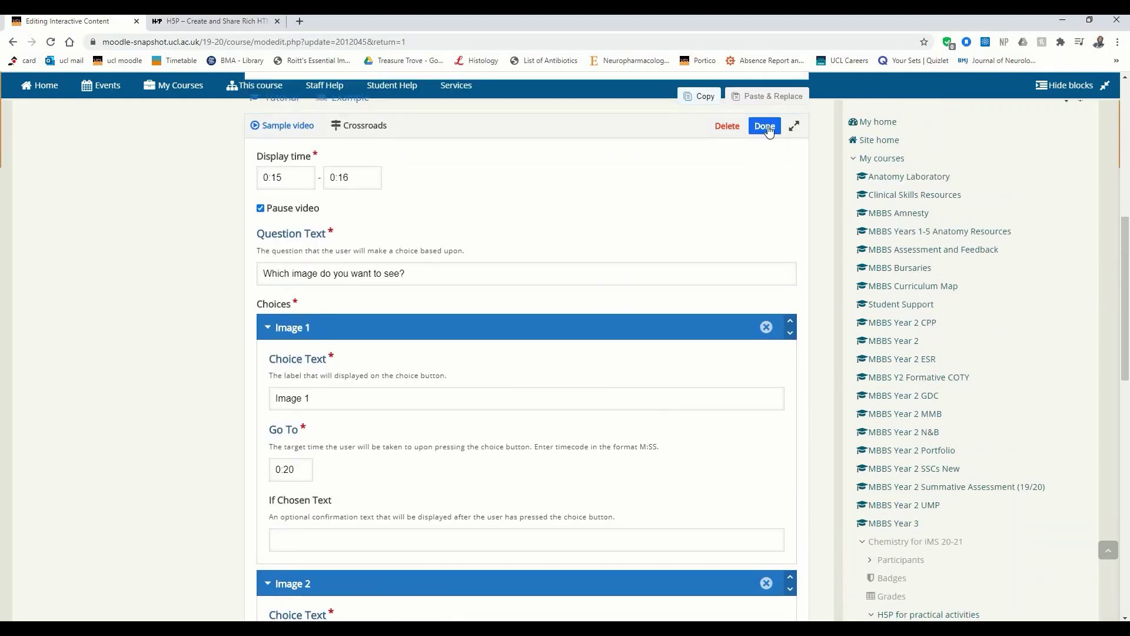
click(766, 127)
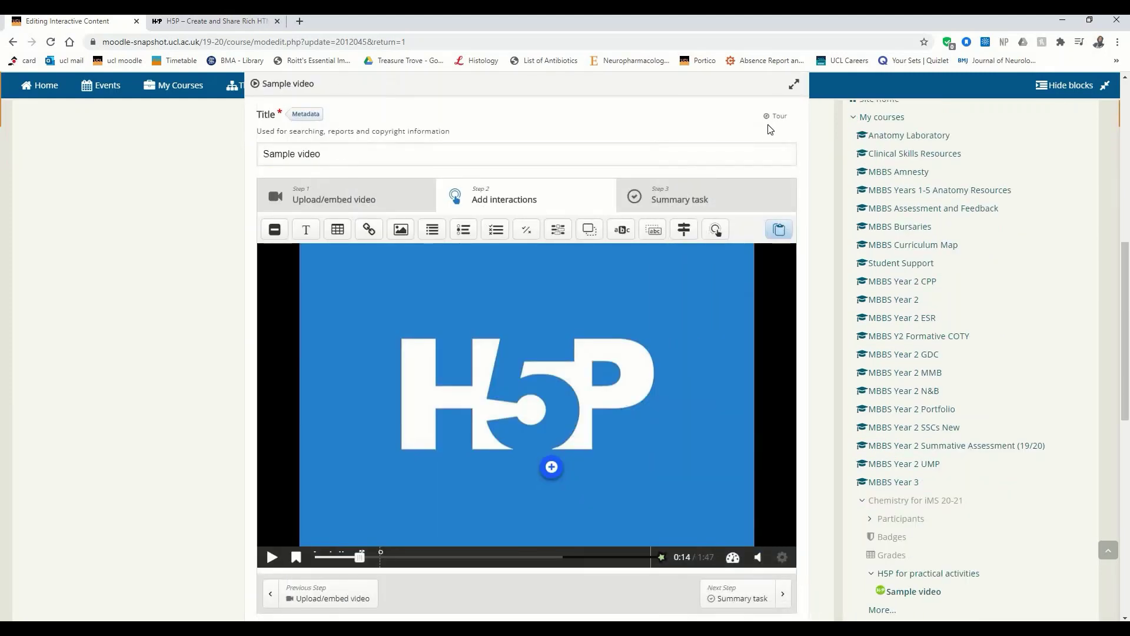
- Go to 0:16 in the video, move the crossroads box higher and enlarge it to about 280 × 270
drag(359, 556, 367, 557)
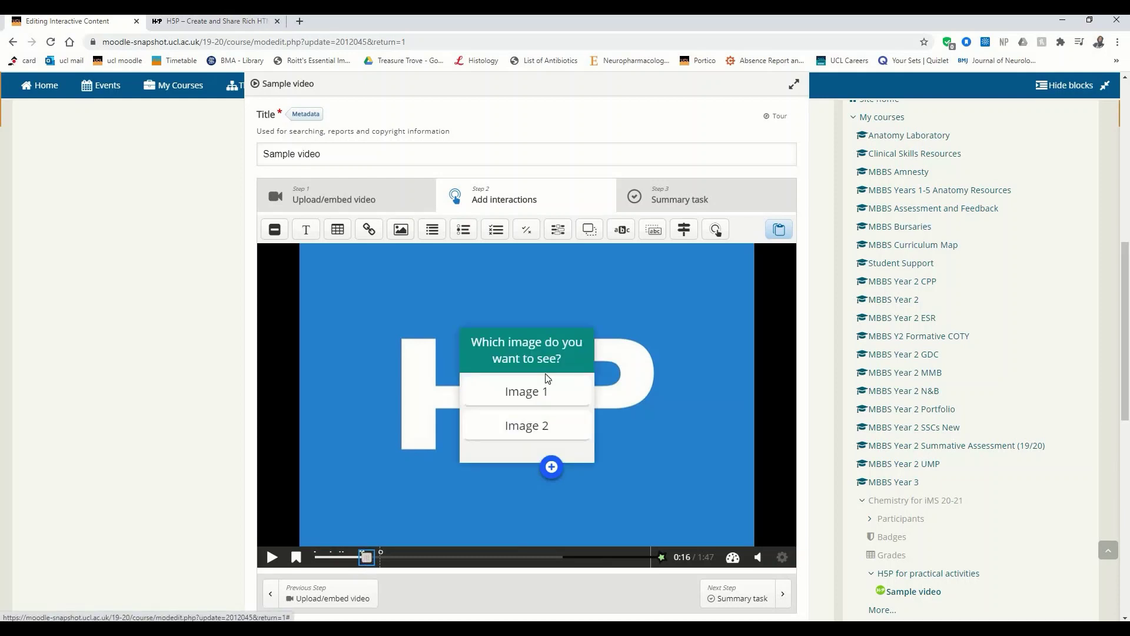
drag(542, 360, 515, 298)
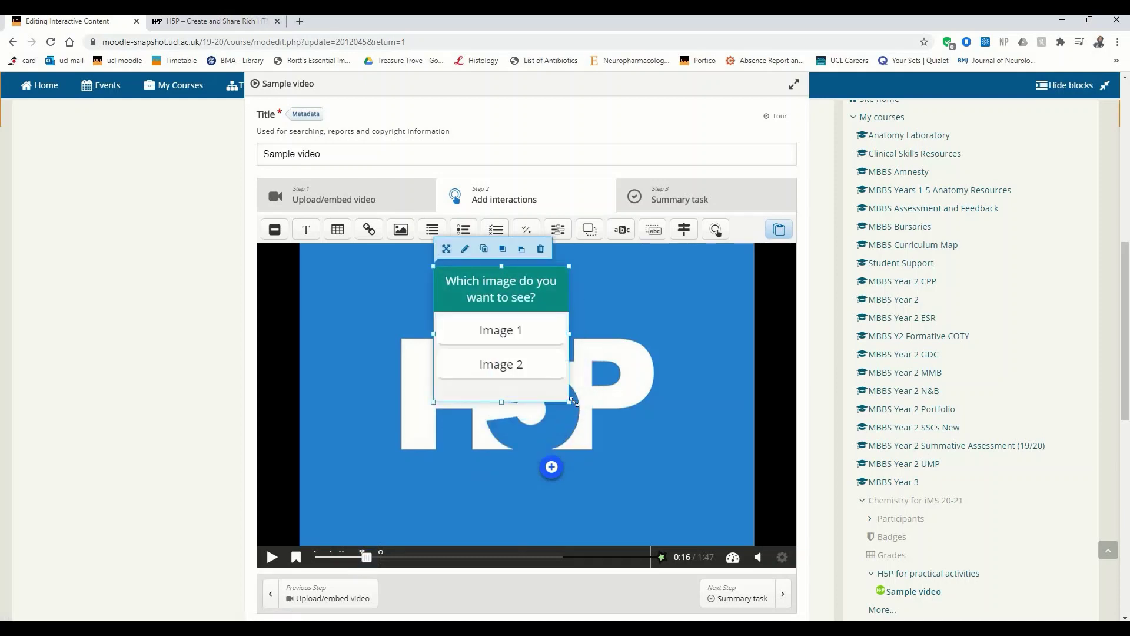
drag(570, 402, 598, 424)
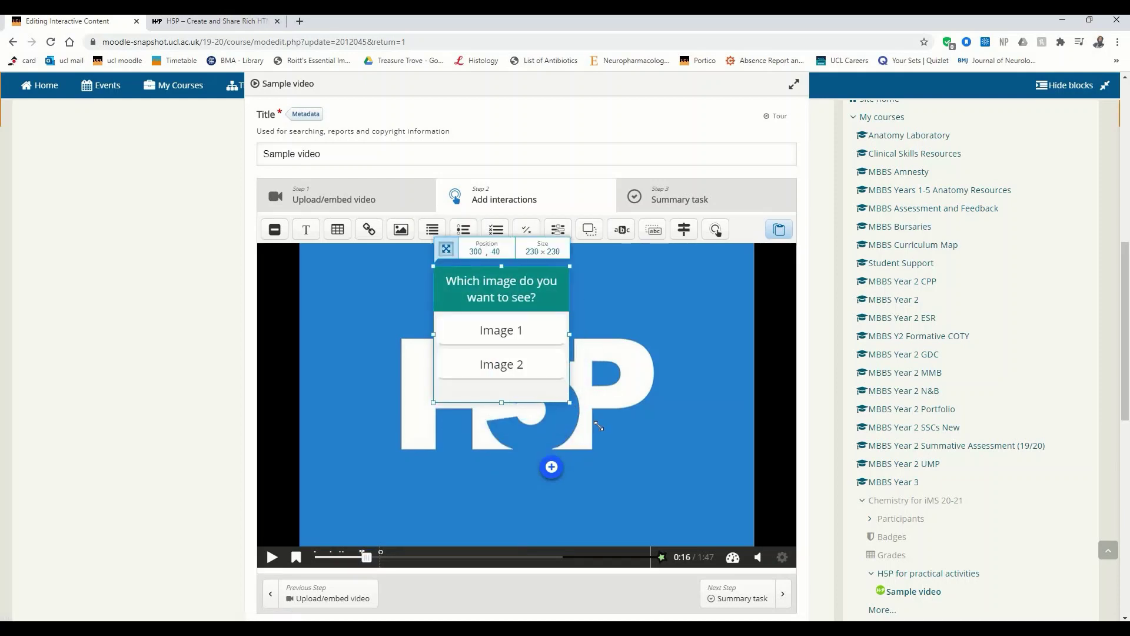
- Move the image button to the lower part of the video, clear of the crossroads, and set its display time to 0:05 - 0:15
drag(551, 467, 640, 494)
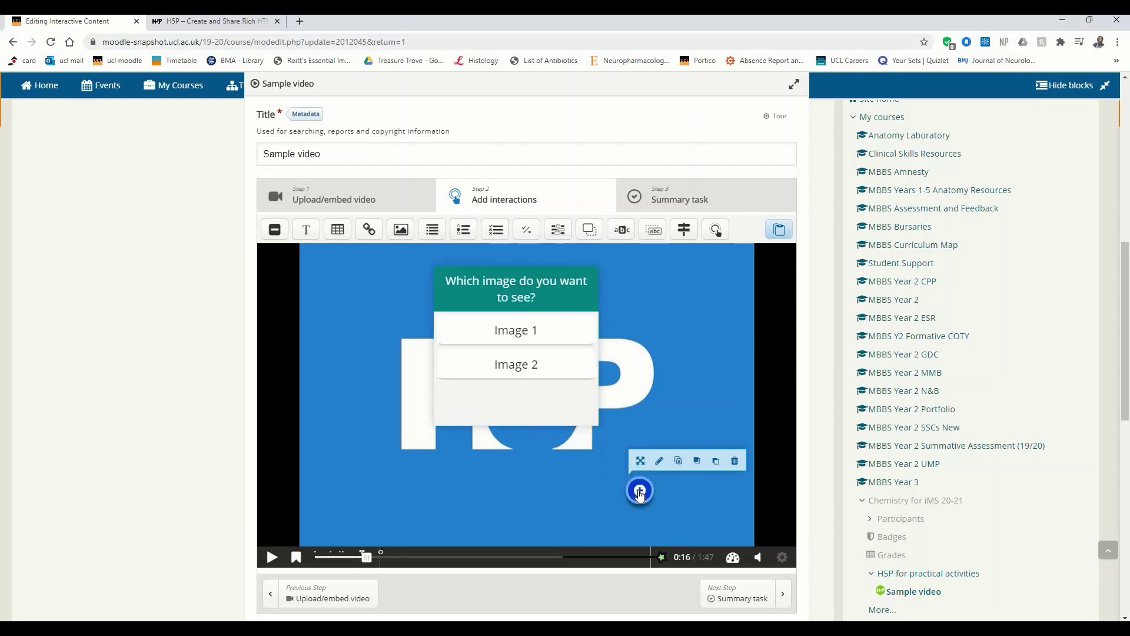
double_click(639, 492)
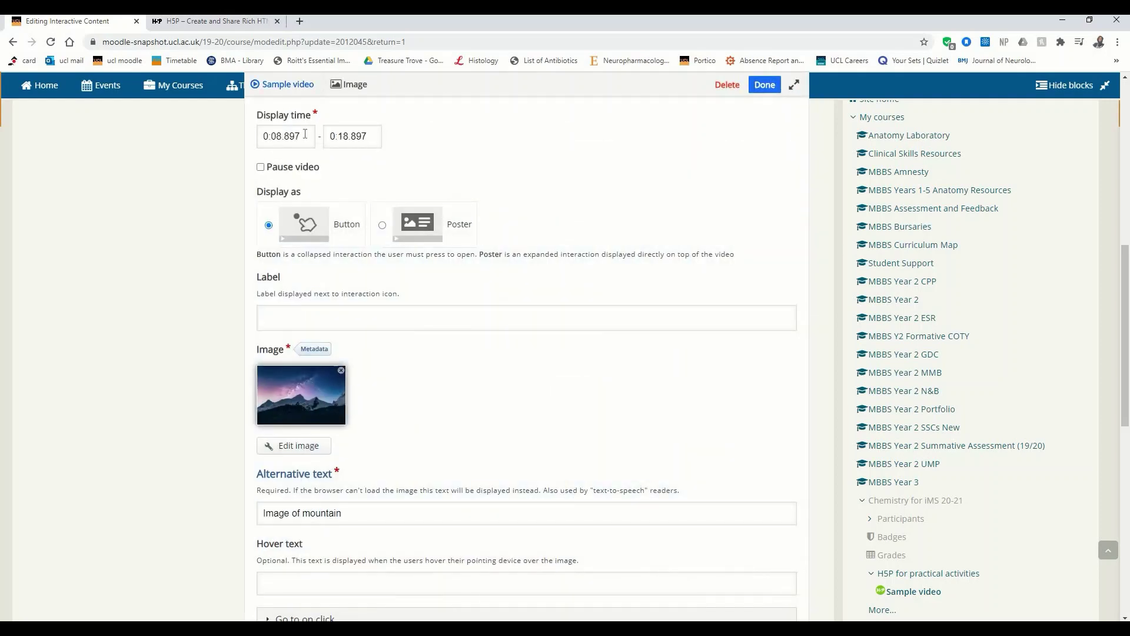
click(305, 133)
key(BackSpace)
key(BackSpace)
key(BackSpace)
key(BackSpace)
key(BackSpace)
text(5)
key(BackSpace)
key(BackSpace)
key(BackSpace)
key(BackSpace)
key(BackSpace)
text(5)
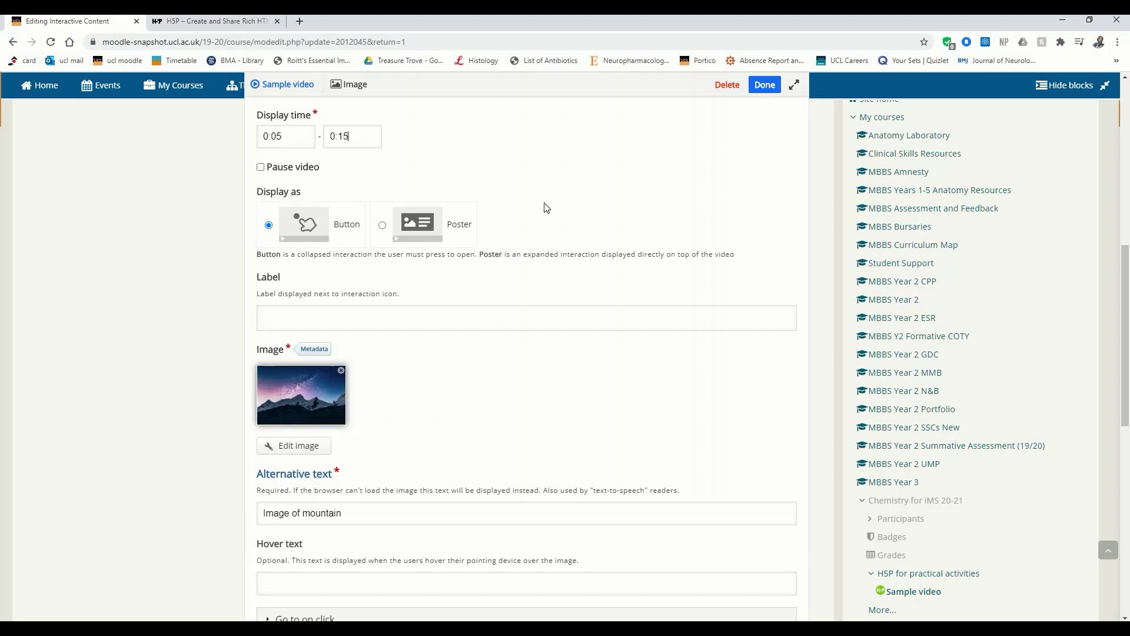
click(762, 82)
- Shorten the crossroads box to fit its two choices and place it near the centre of the video
click(560, 374)
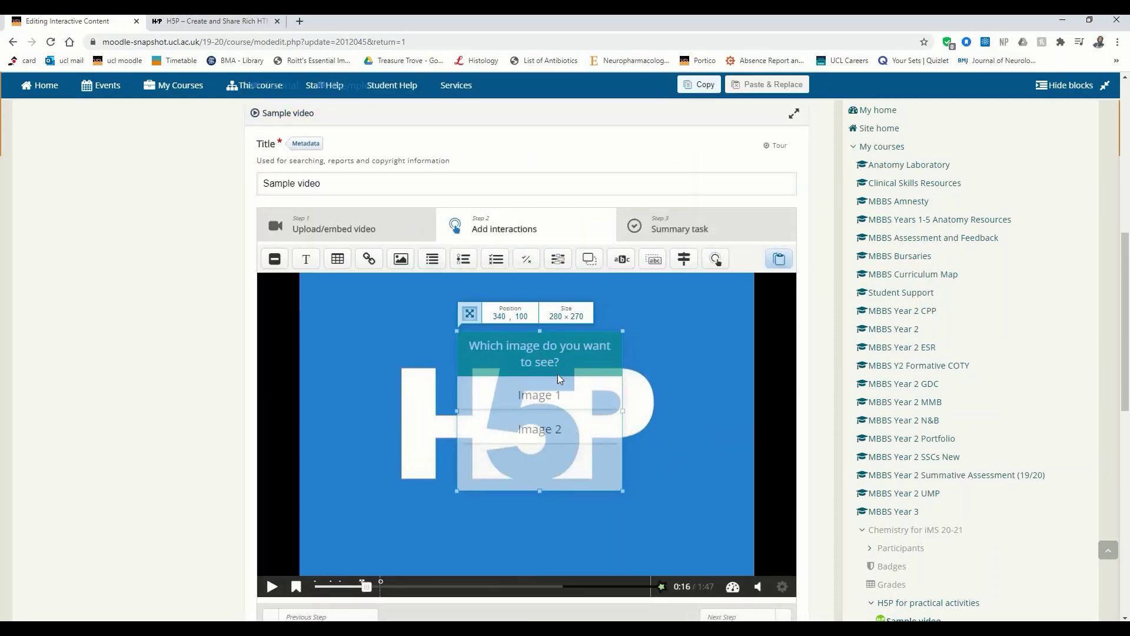
drag(540, 490, 539, 461)
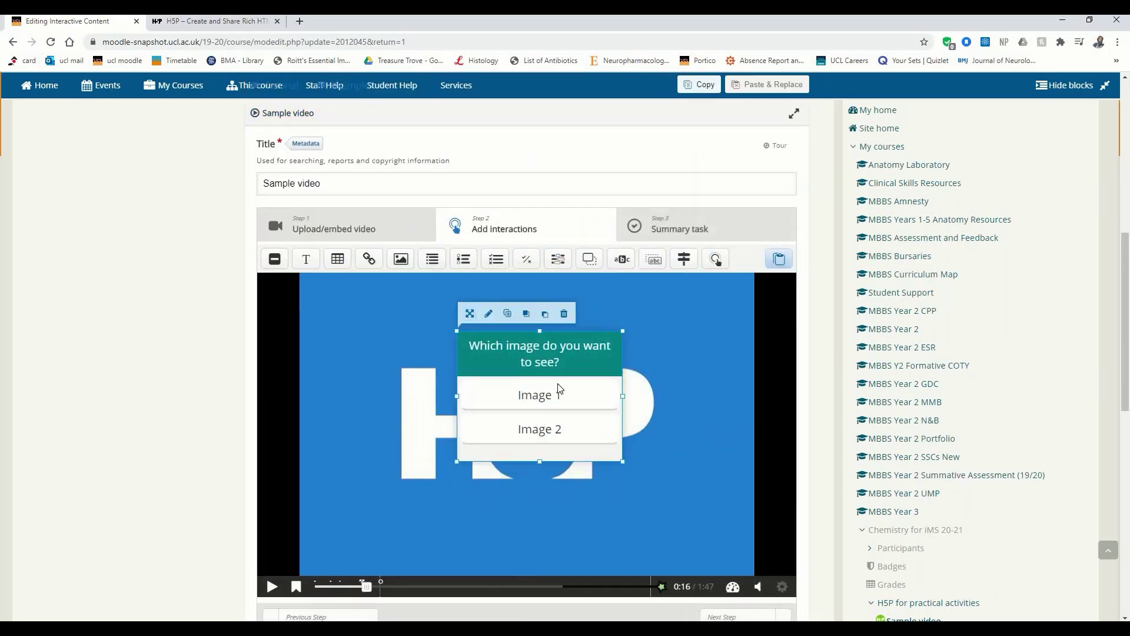
drag(559, 377, 555, 389)
click(515, 563)
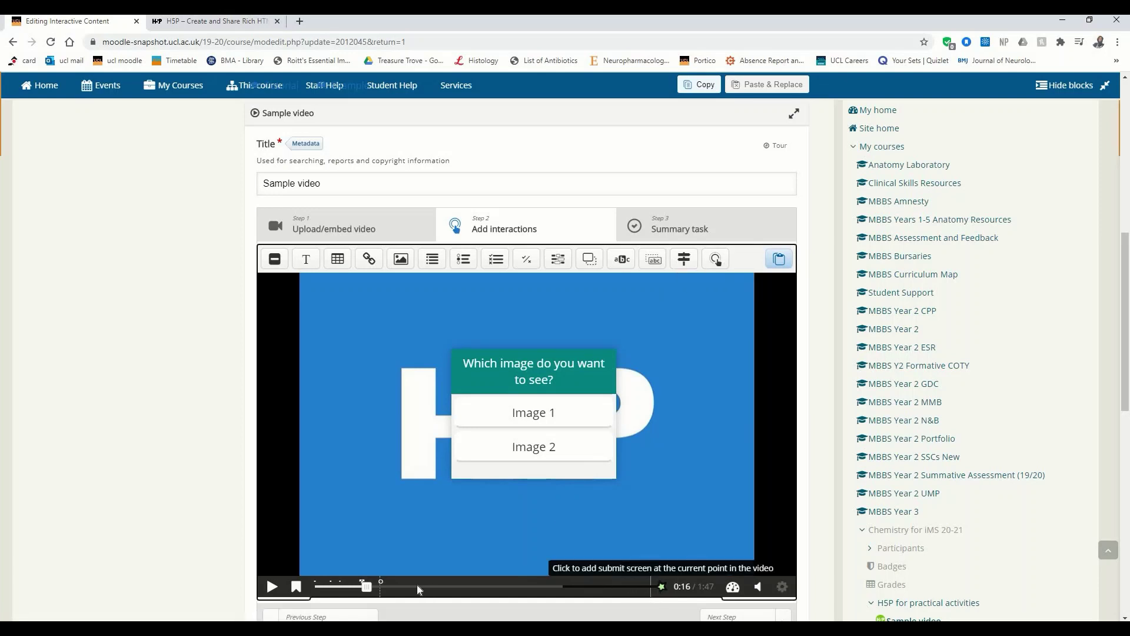
- Go to 0:25 in the video and add a navigation hotspot displayed from 0:25 to 0:35
drag(371, 591, 401, 593)
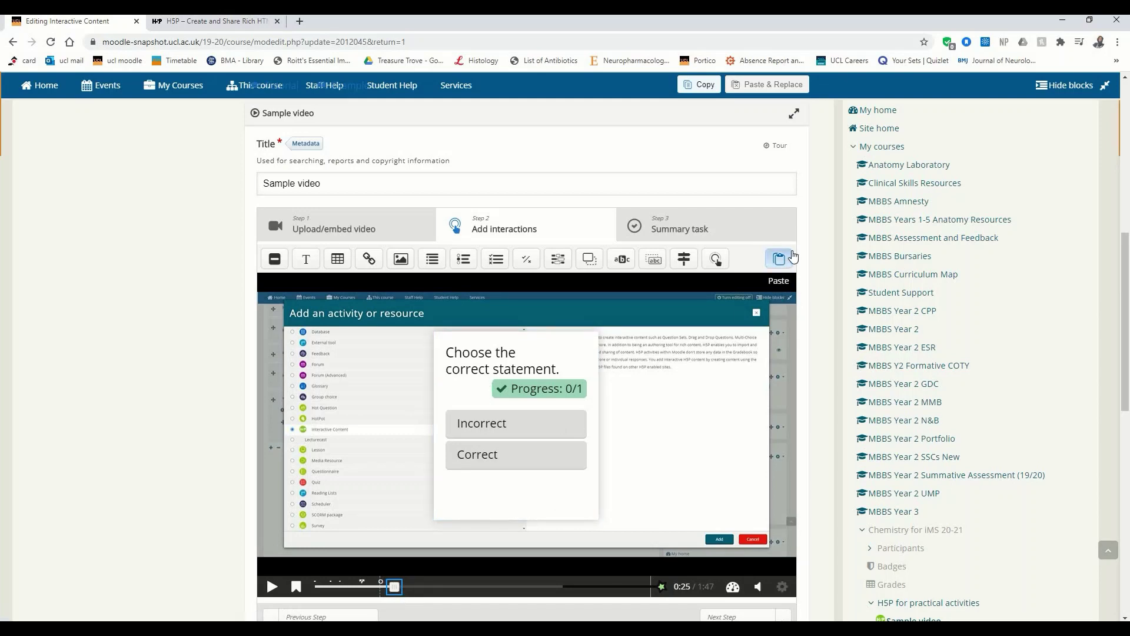
click(717, 261)
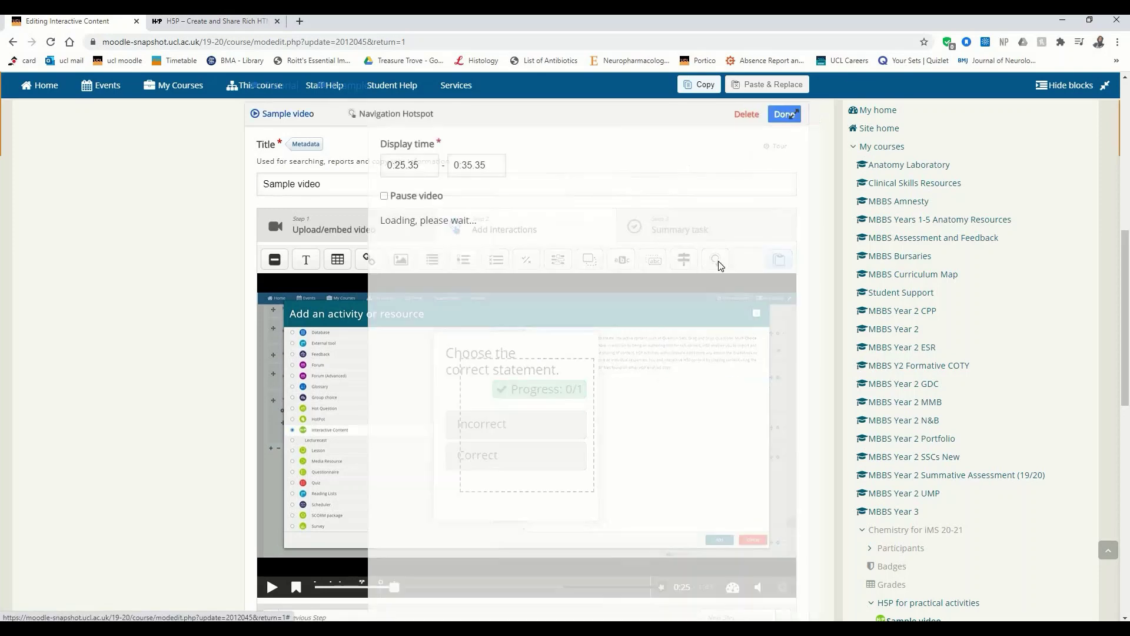
key(BackSpace)
click(373, 165)
key(BackSpace)
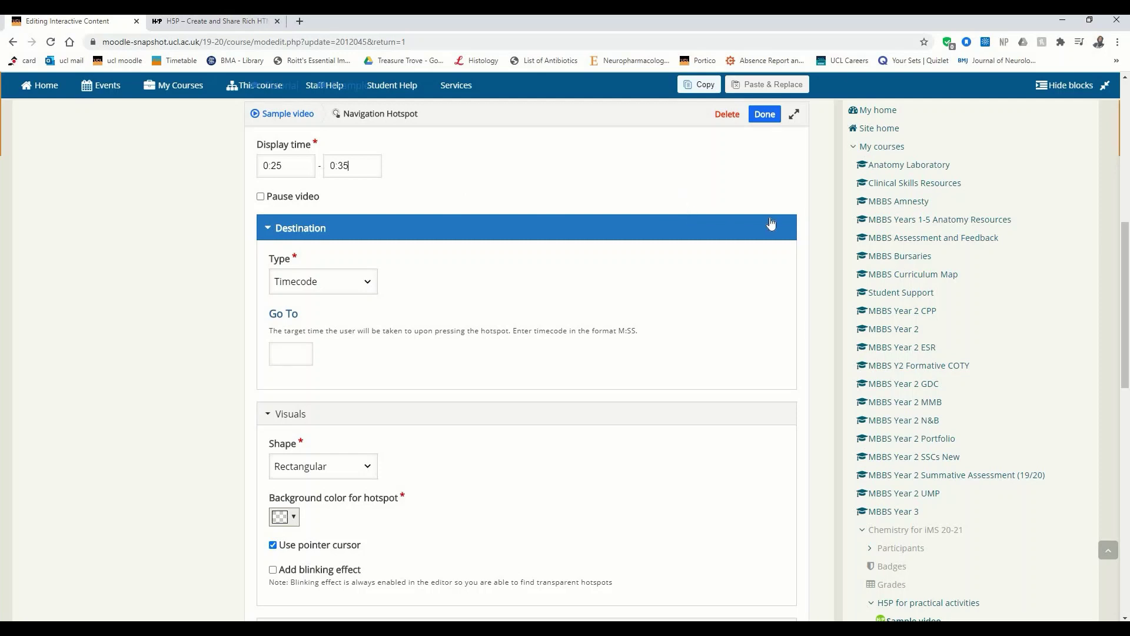
- Set the hotspot's destination type to Timecode with 1:20 as the time to go to
click(349, 284)
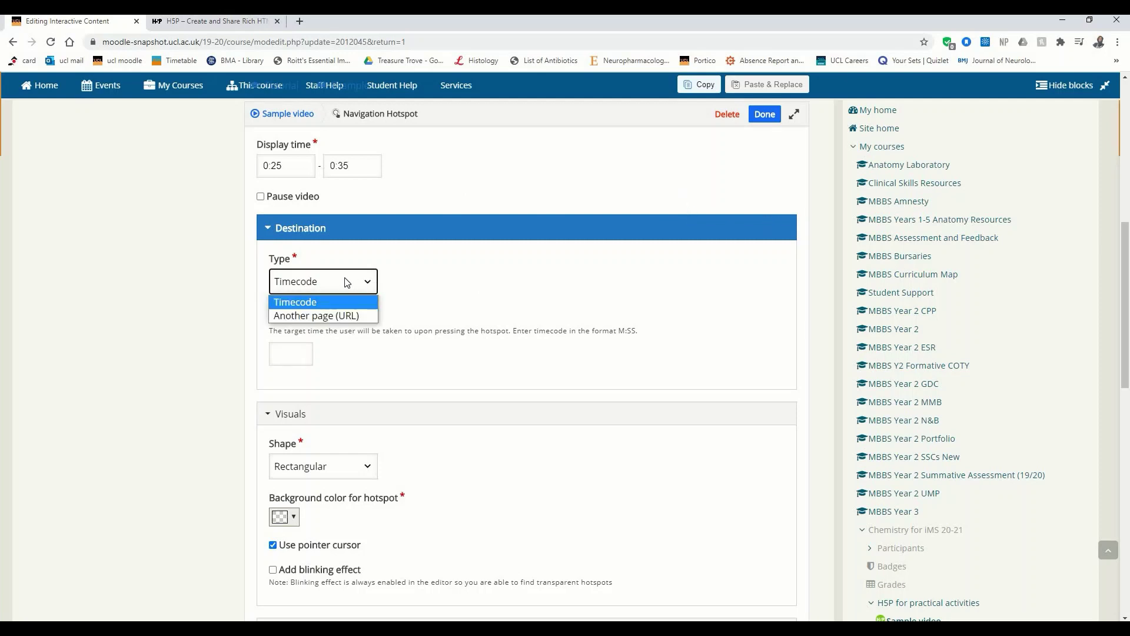
click(321, 301)
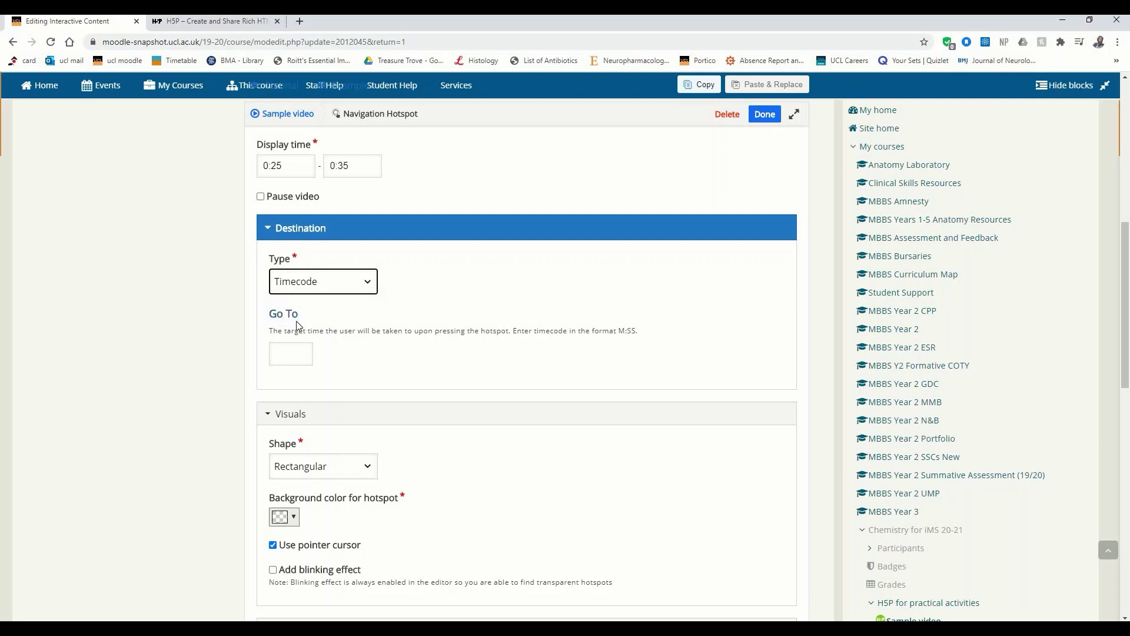
click(330, 351)
scroll(306, 332, down, 3)
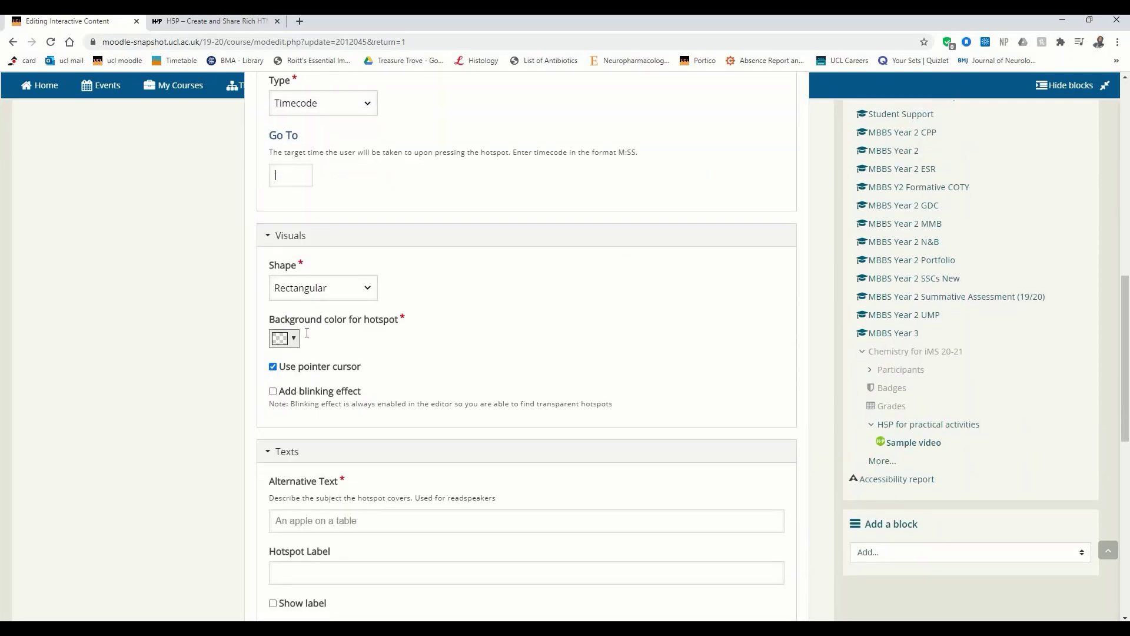
scroll(306, 333, up, 5)
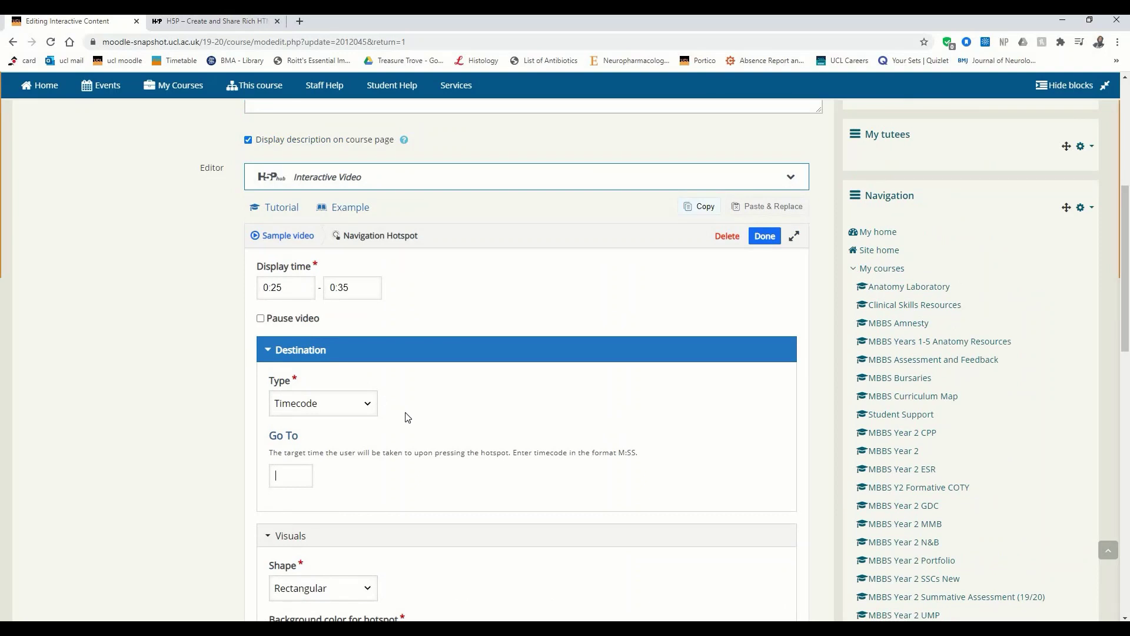
text(0)
scroll(405, 417, down, 1)
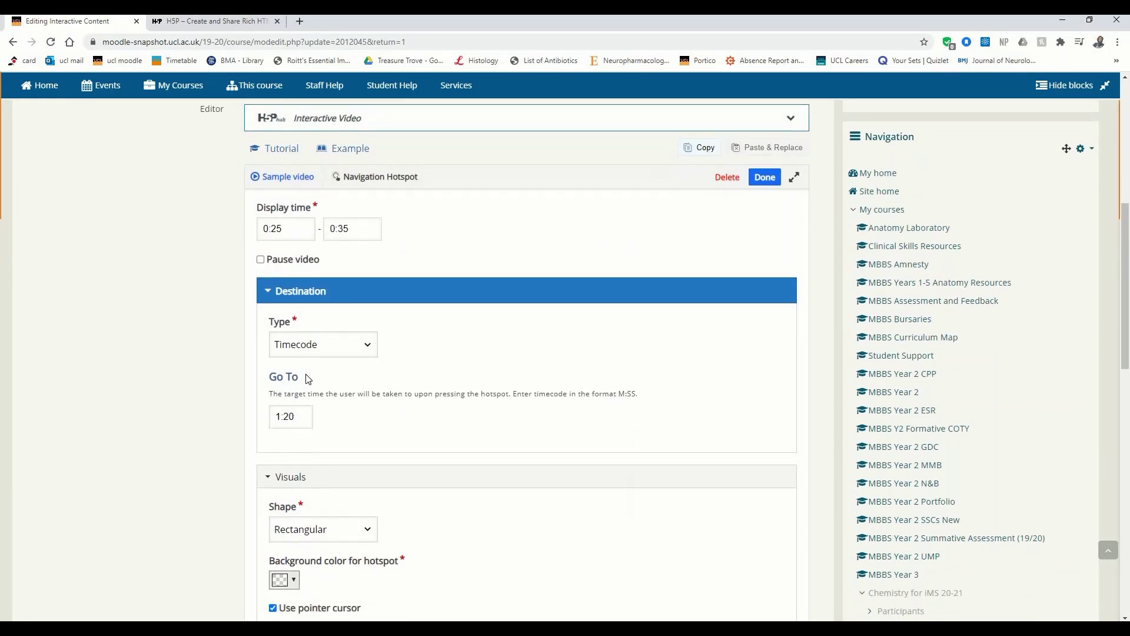
scroll(306, 378, down, 2)
scroll(306, 378, down, 1)
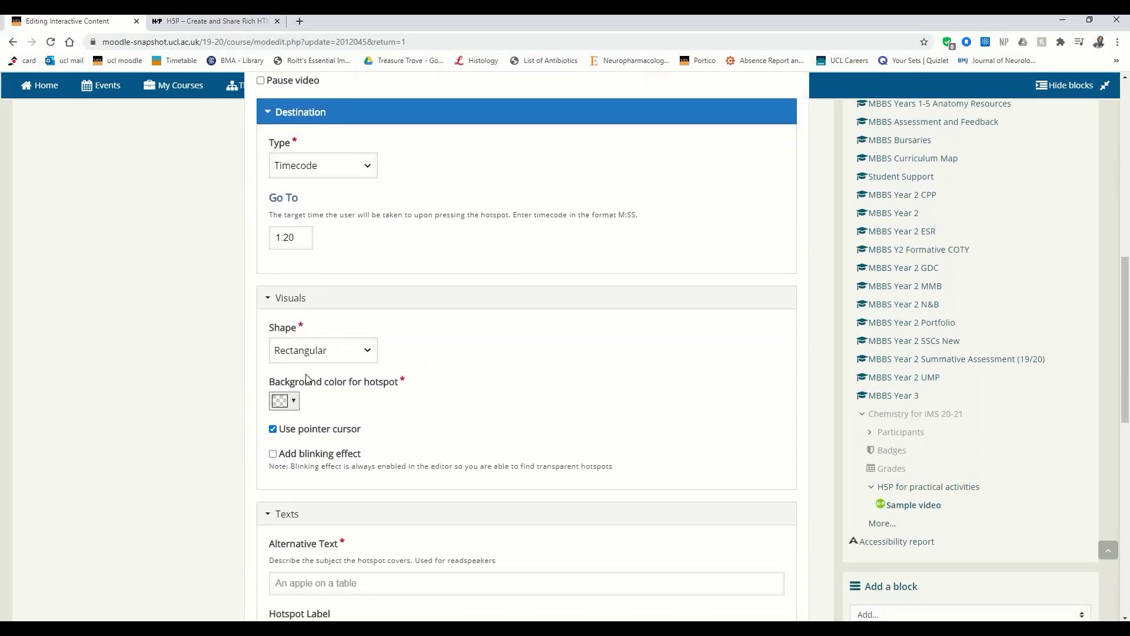
right_click(328, 361)
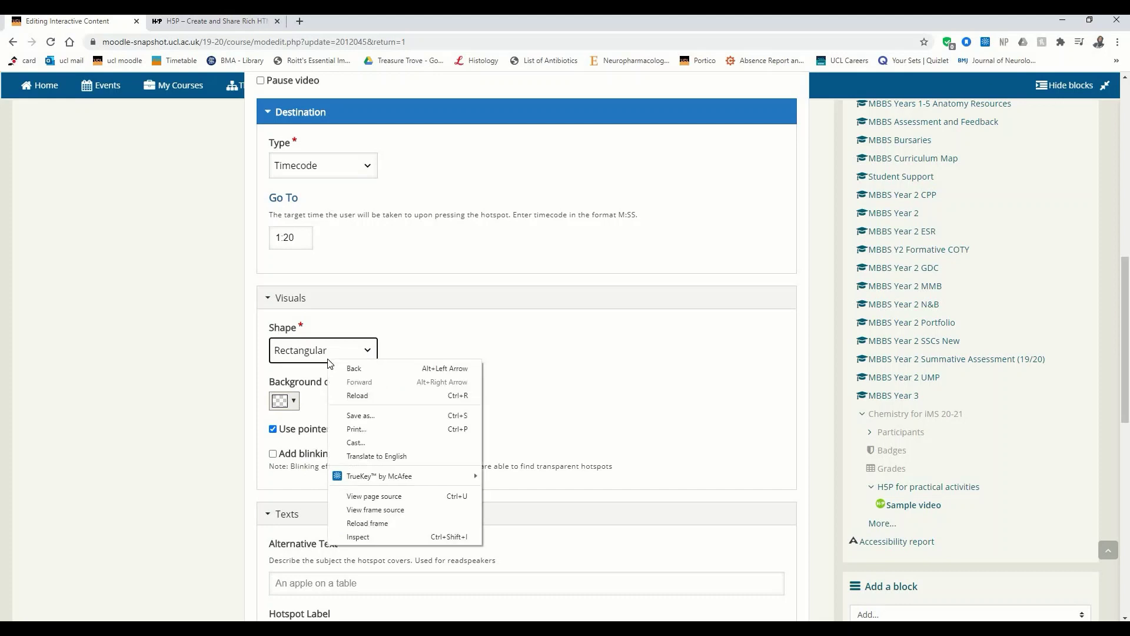
click(495, 400)
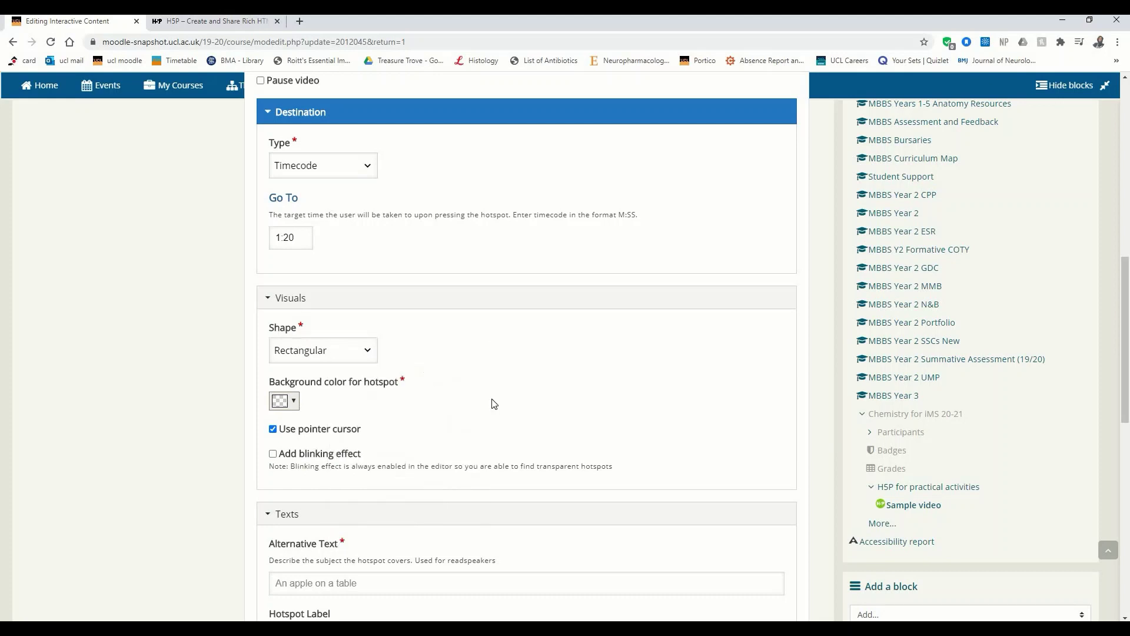
scroll(493, 402, down, 1)
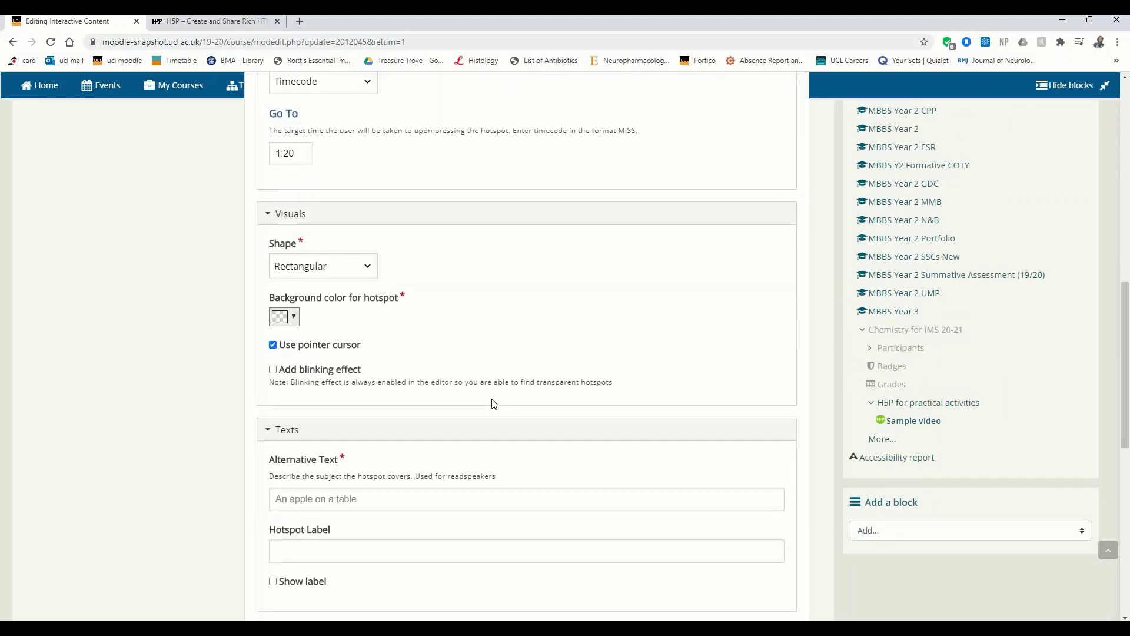
scroll(493, 403, down, 1)
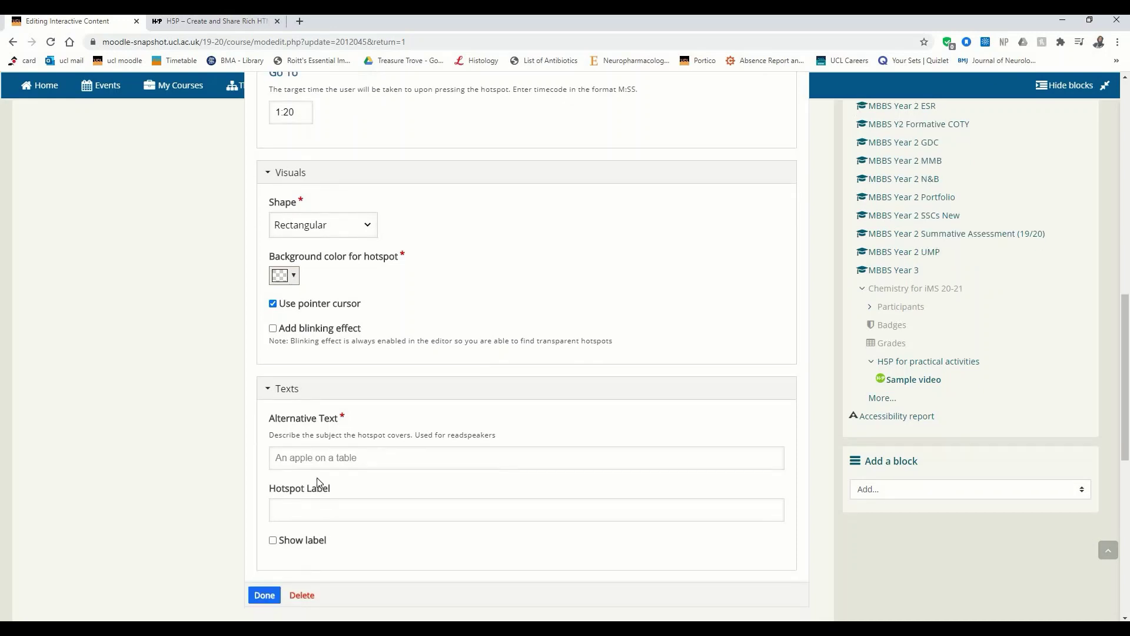
click(314, 462)
text(Ski)
text(p to end)
key(BackSpace)
key(BackSpace)
key(BackSpace)
key(BackSpace)
key(BackSpace)
key(BackSpace)
key(BackSpace)
key(BackSpace)
key(BackSpace)
key(BackSpace)
key(BackSpace)
- Label the hotspot "Skip to end", set its alternative text to "Skip ahead" and finish the hotspot
click(316, 516)
text(Skip to end)
click(420, 456)
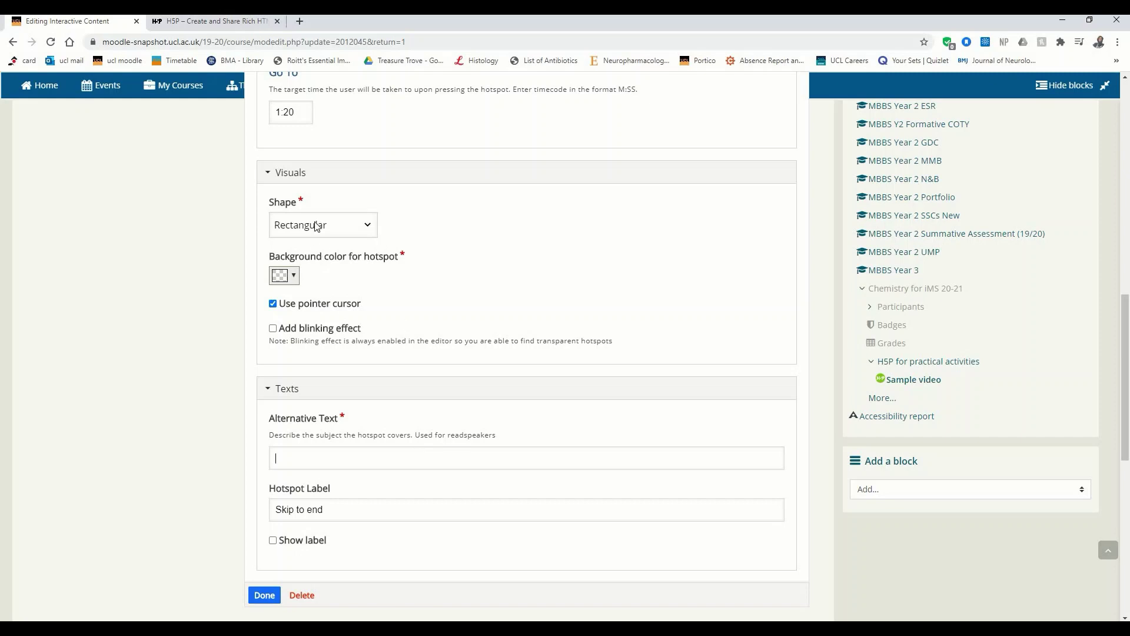
scroll(312, 234, up, 4)
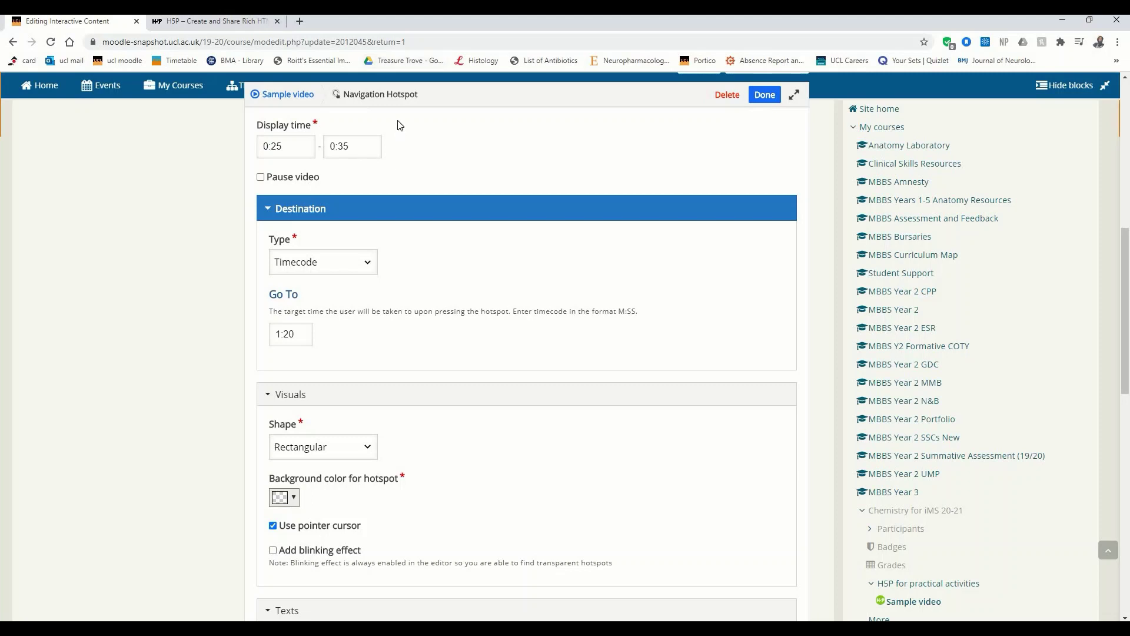
scroll(399, 216, down, 6)
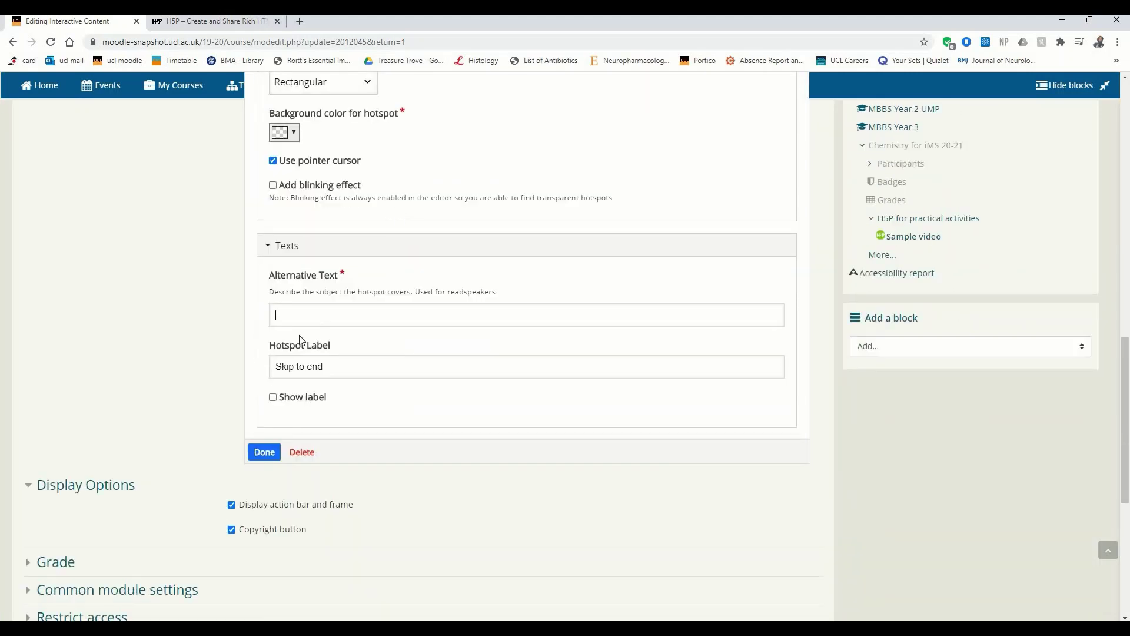
click(312, 313)
text(Skip ahead)
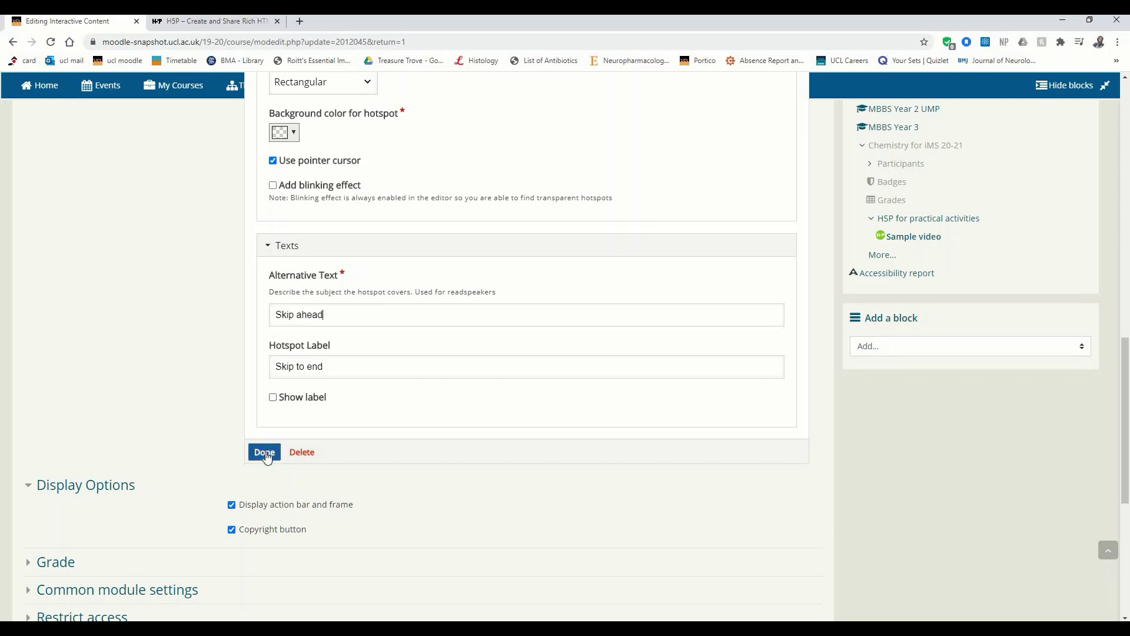
click(266, 453)
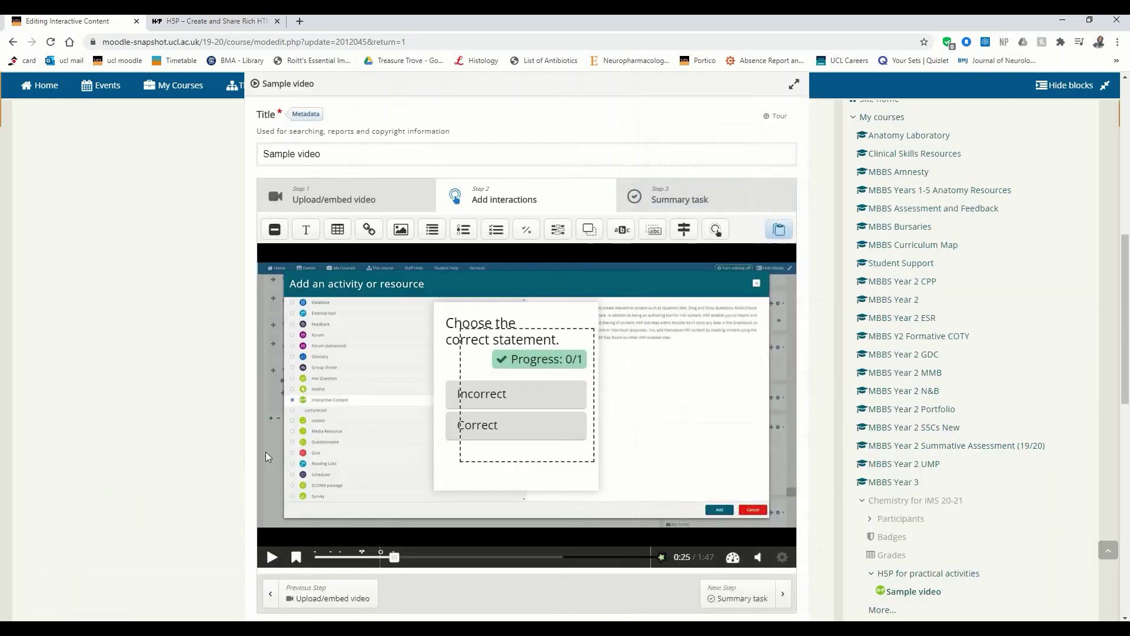
- Move the hotspot beside the summary question and shrink it to a low strip above the Add and Cancel buttons
drag(564, 375, 727, 393)
drag(690, 349, 689, 456)
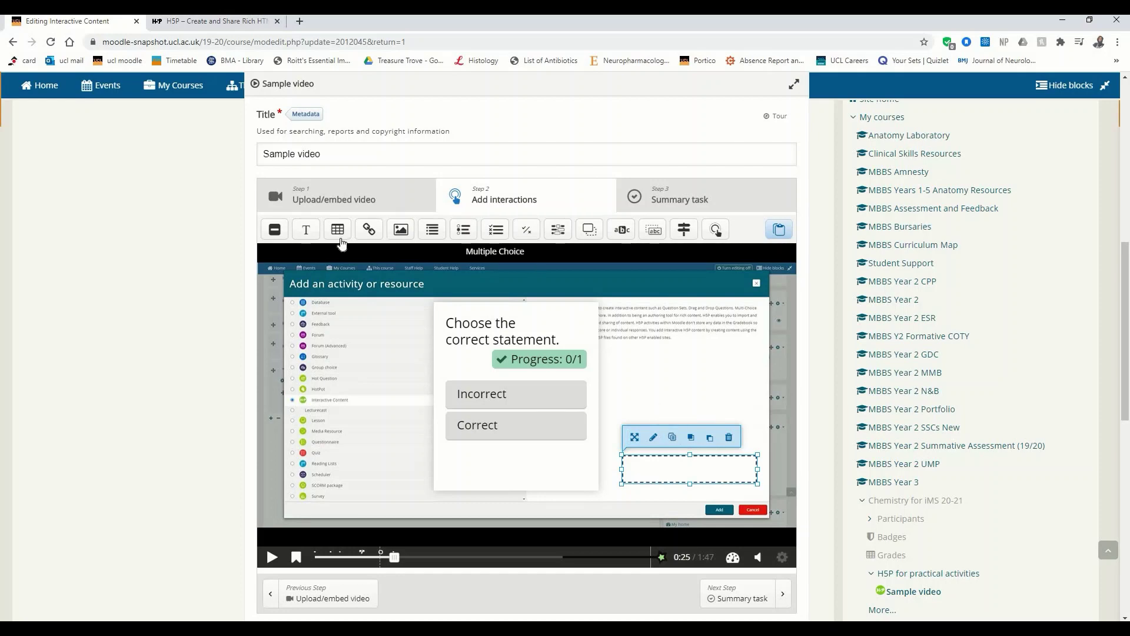
- Add a text interaction at the current point in the video and label it "Skip ahead"
click(313, 234)
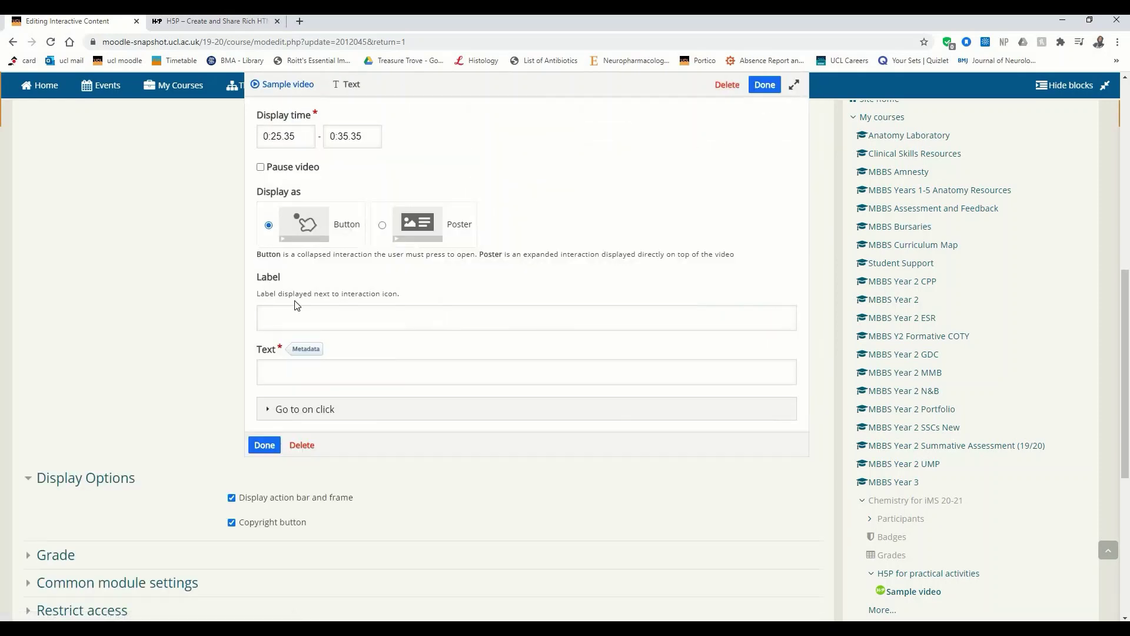
click(300, 320)
text(Skip )
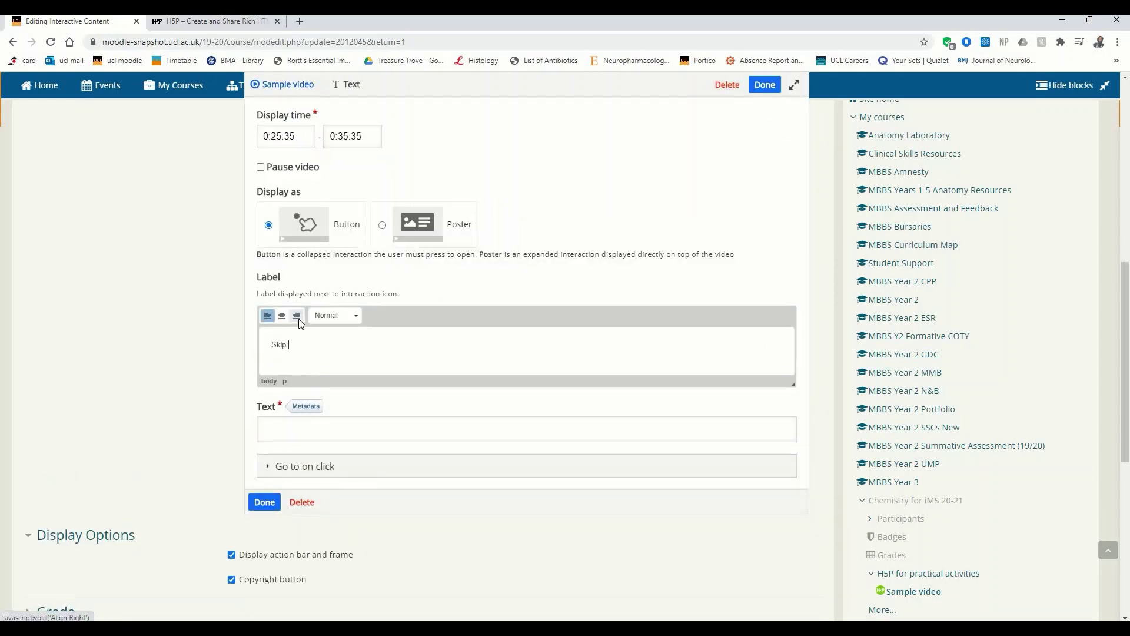
text(ahrhead)
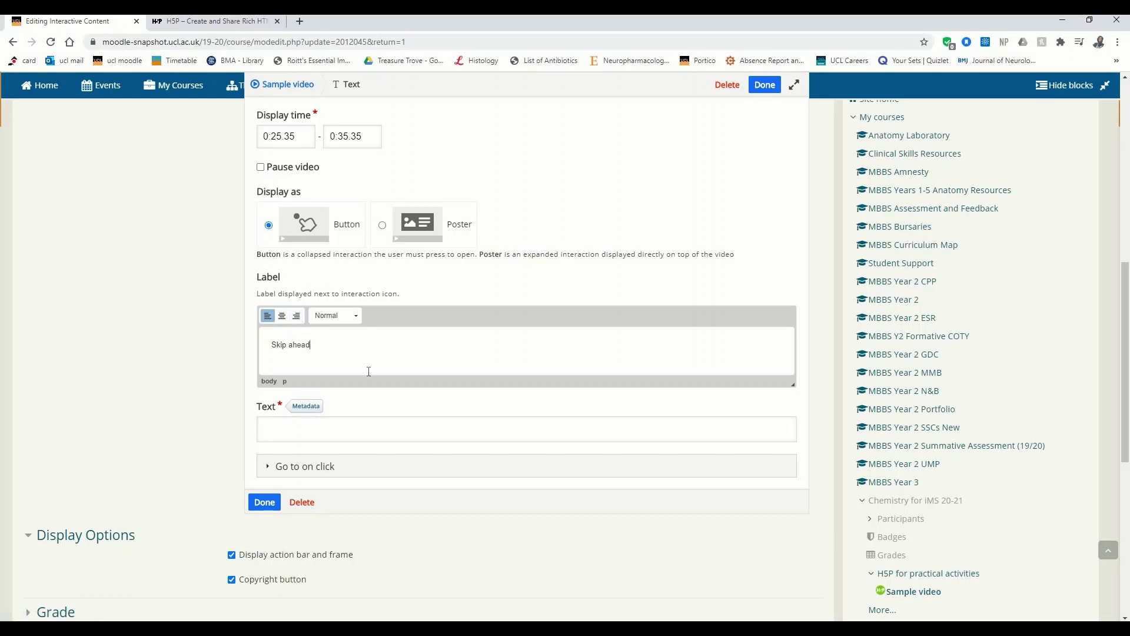
drag(350, 365, 225, 329)
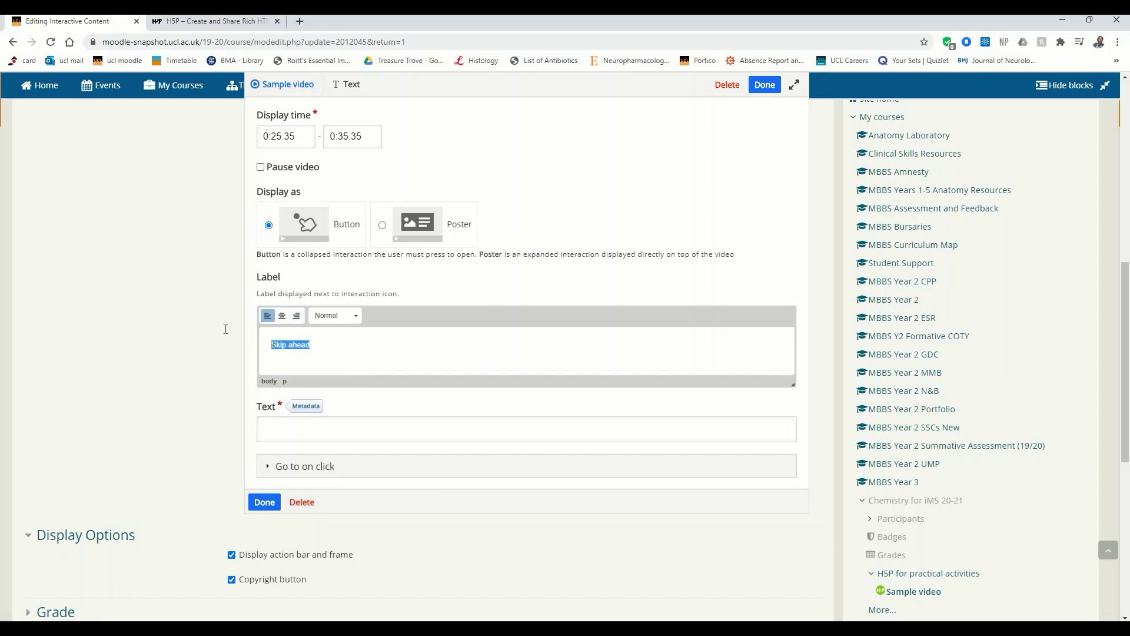
right_click(297, 348)
- Display the text interaction as a poster without pausing the video, with "Skip ahead" as its text
click(430, 229)
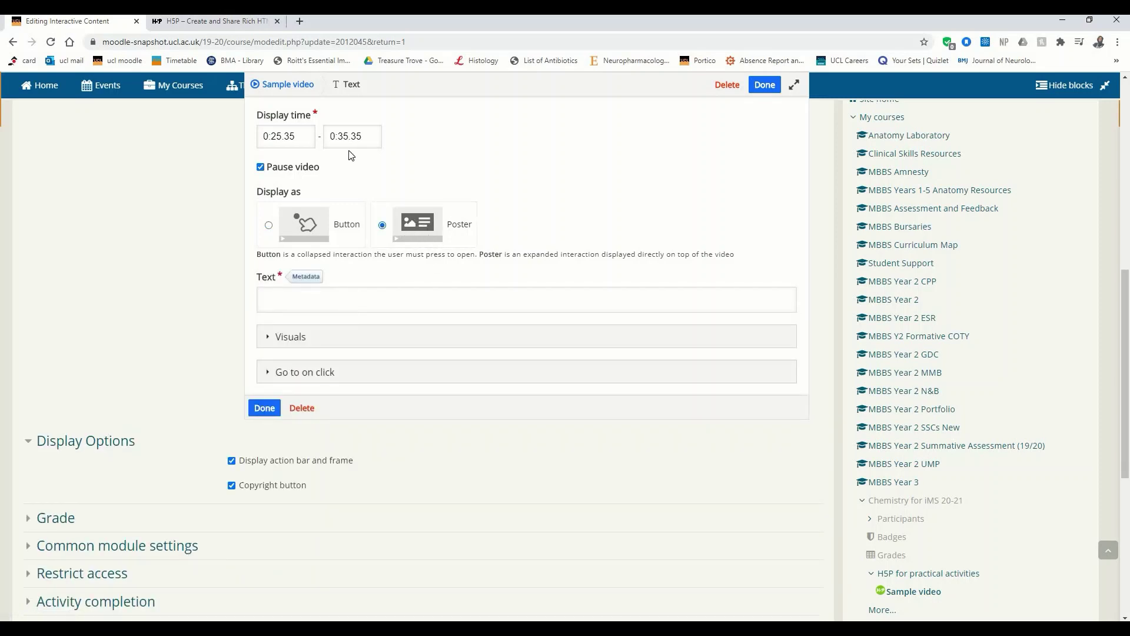
click(271, 169)
click(300, 303)
text(Ski)
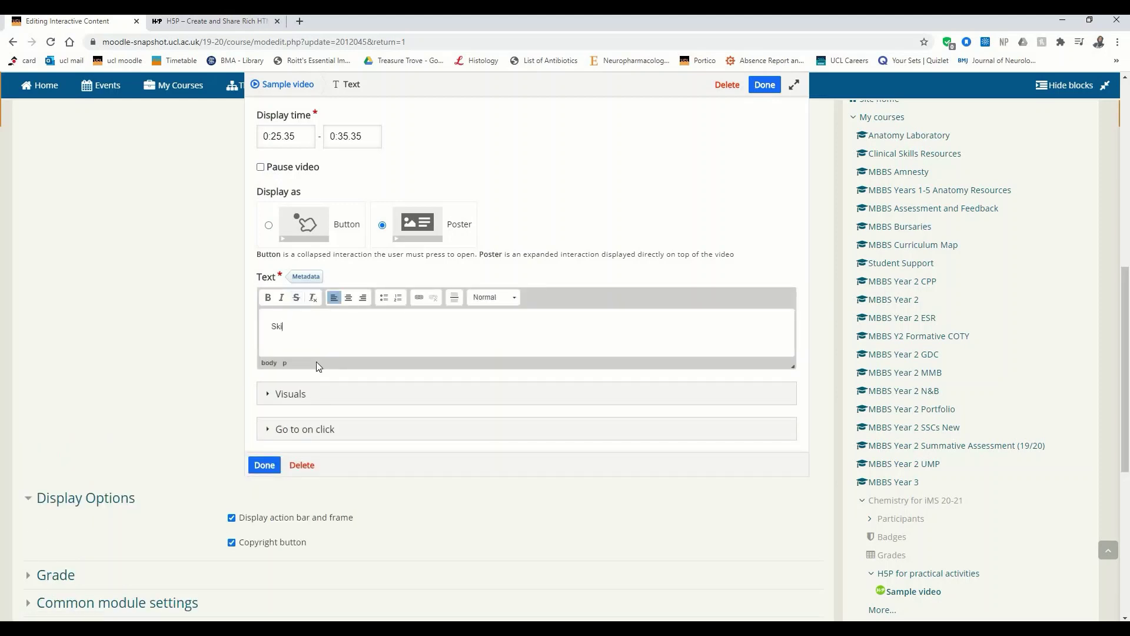
text(p ahead)
scroll(361, 340, up, 2)
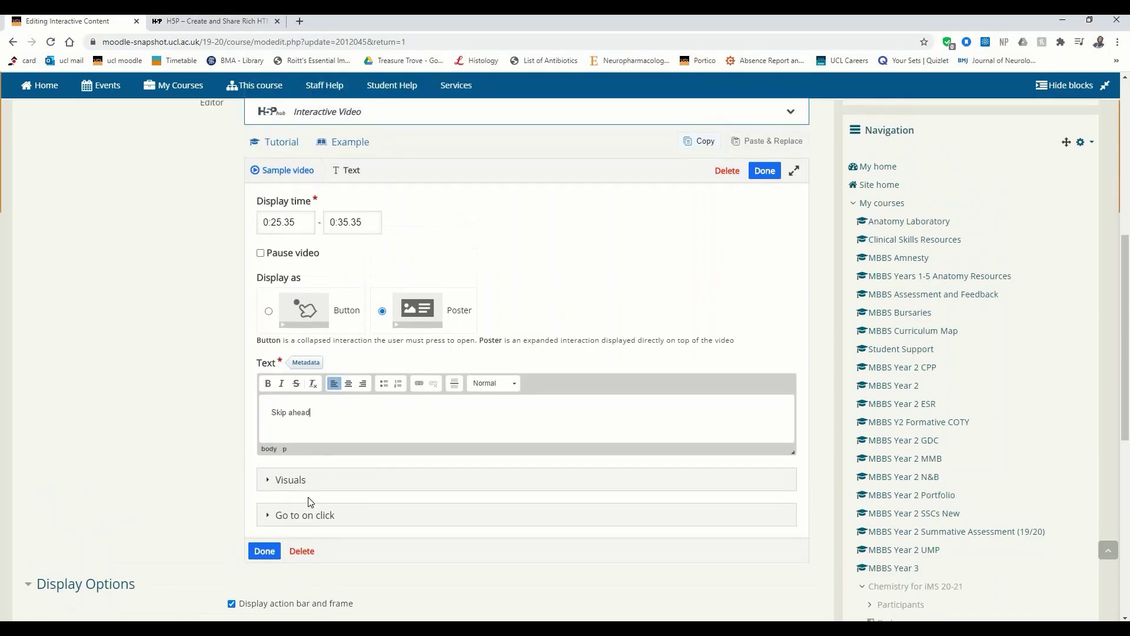
- Give the "Skip ahead" text poster a yellow background
click(304, 481)
click(297, 526)
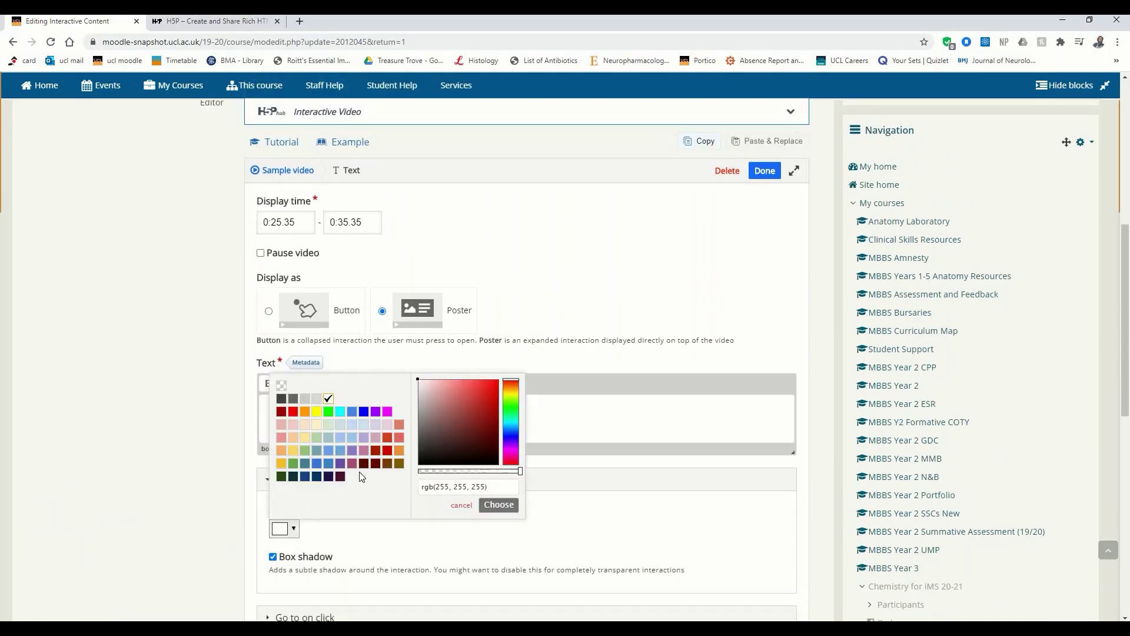
click(316, 411)
click(509, 506)
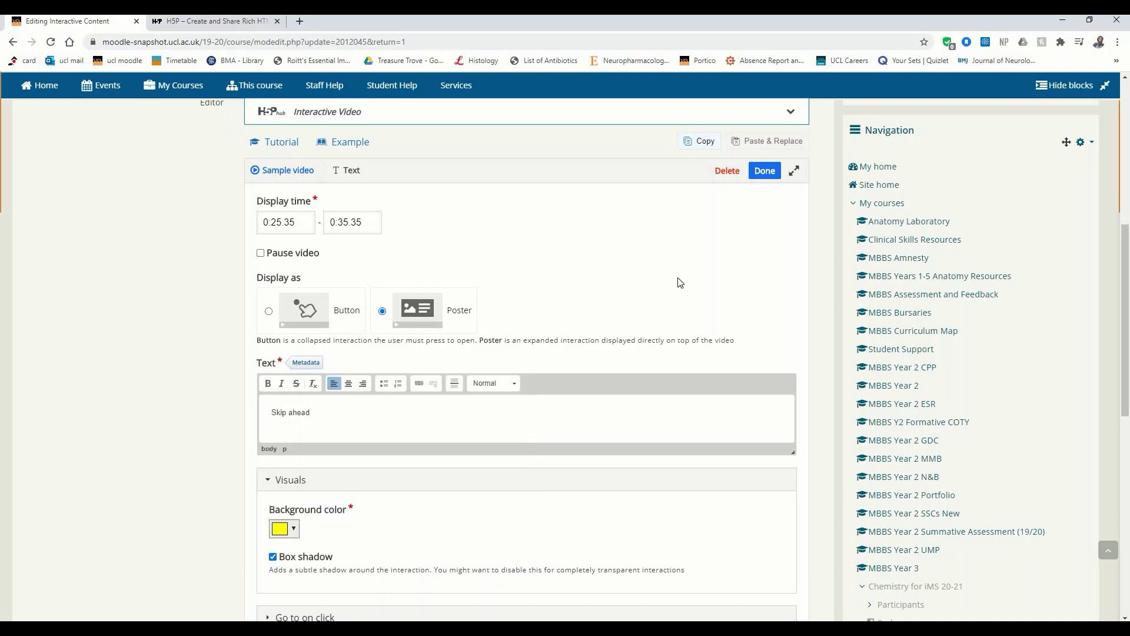
- Set the start of the text's display time to 0:25 and finish the interaction
scroll(671, 283, up, 1)
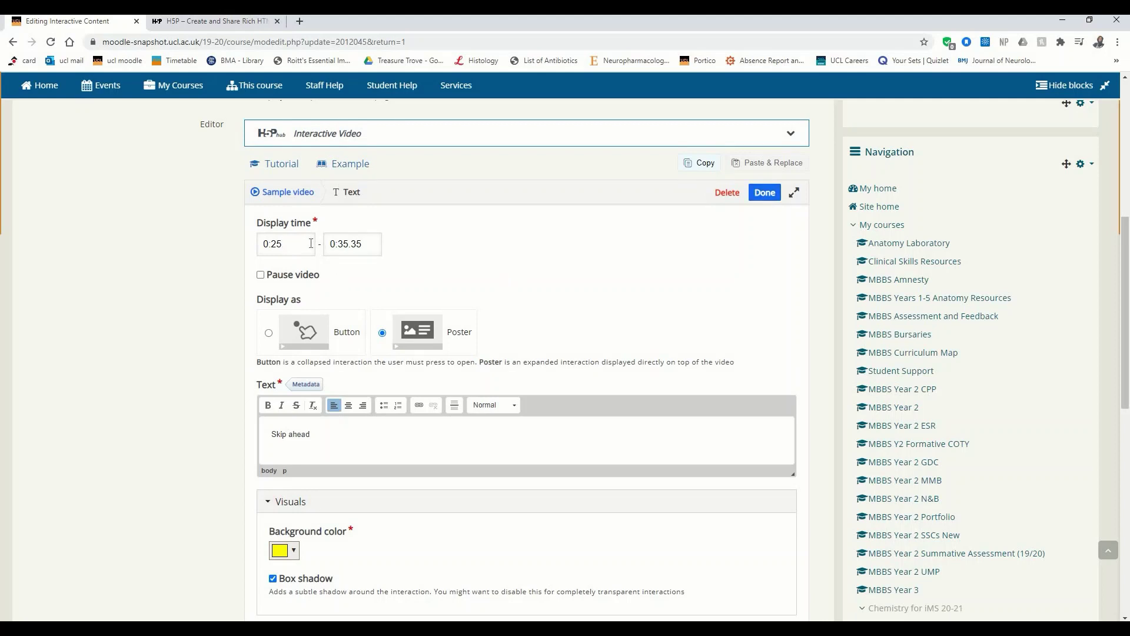
key(BackSpace)
key(BackSpace)
click(773, 191)
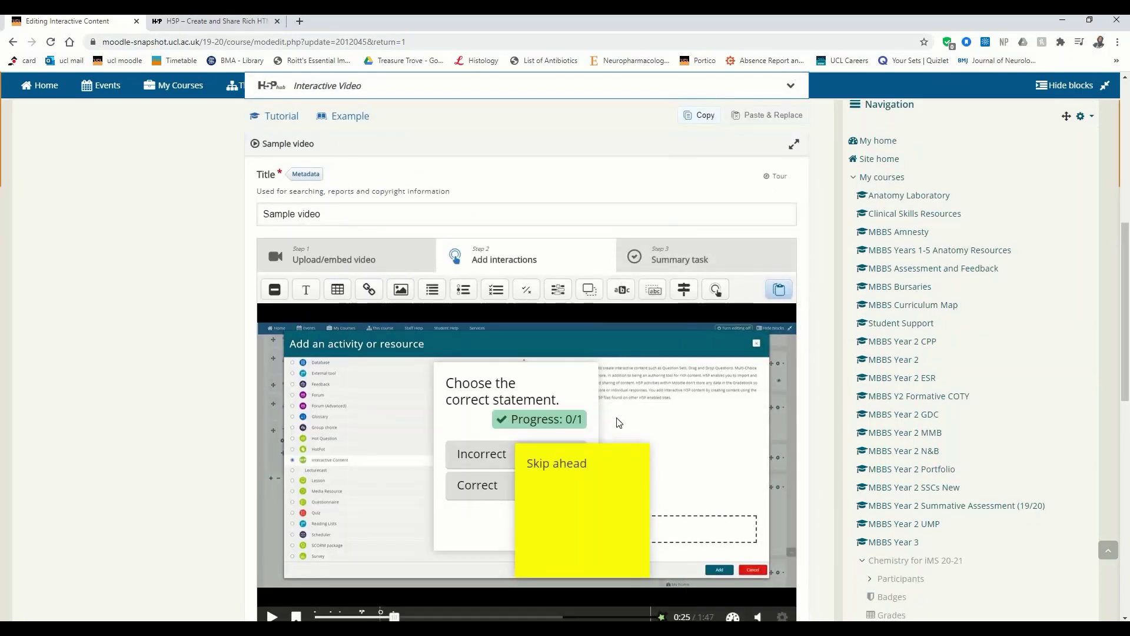
- Move the yellow "Skip ahead" poster beside the summary question and shrink it to a low, narrower strip around its text
scroll(611, 396, down, 2)
click(611, 396)
drag(688, 404, 693, 379)
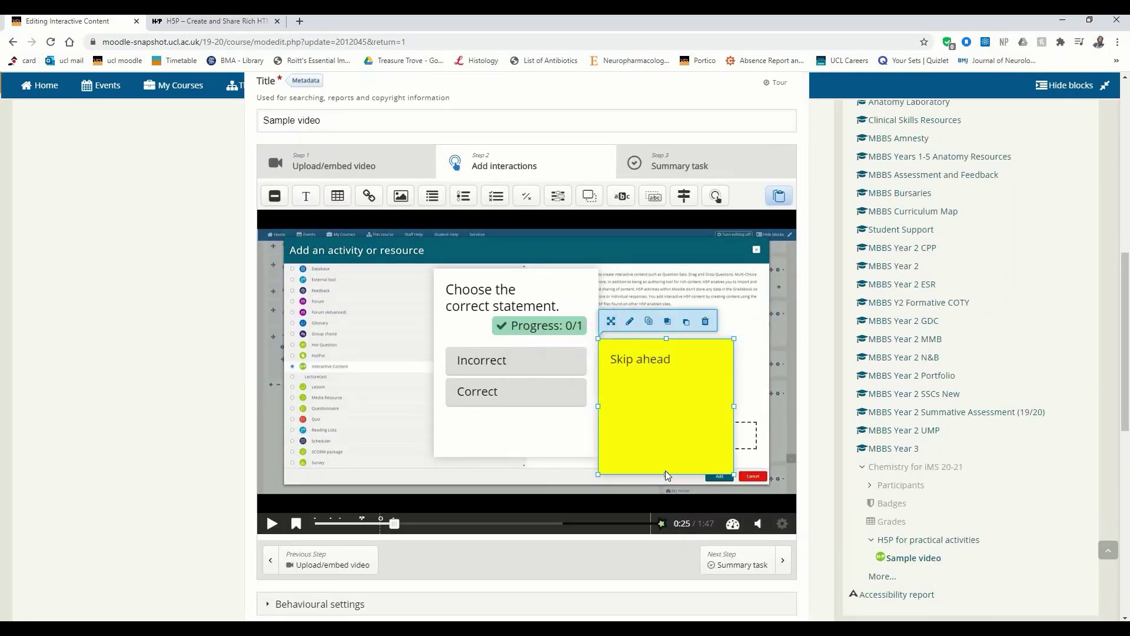
drag(666, 469, 684, 435)
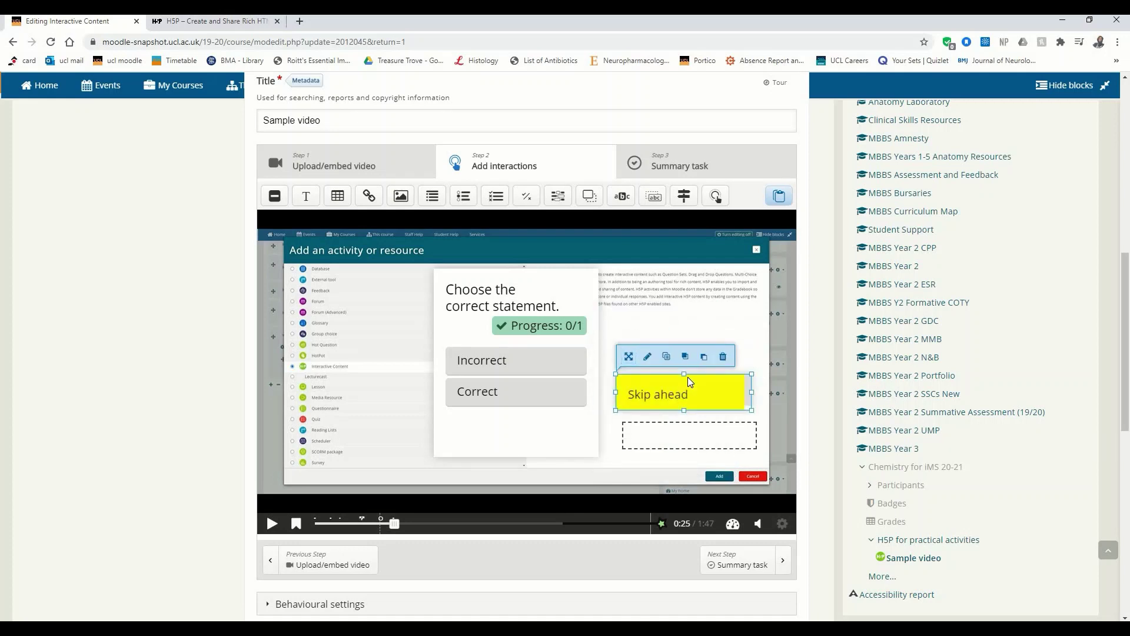
click(682, 383)
drag(683, 383, 684, 377)
drag(751, 391, 723, 392)
- Move the navigation hotspot onto the yellow "Skip ahead" poster and fit its outline to the poster's edges
drag(731, 436, 722, 410)
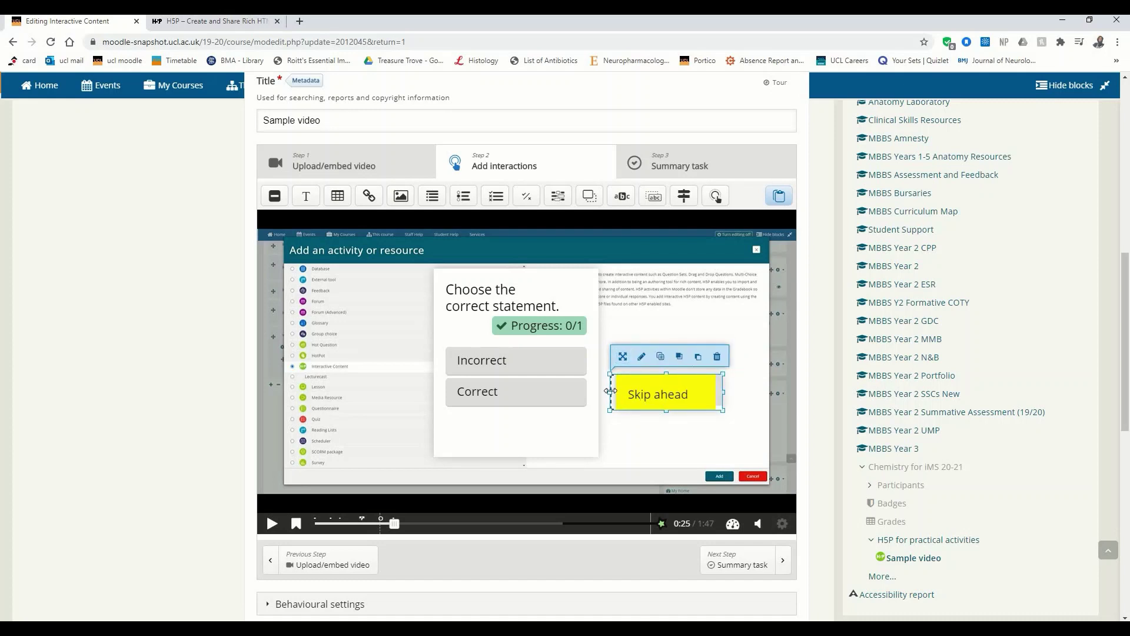
drag(612, 391, 621, 389)
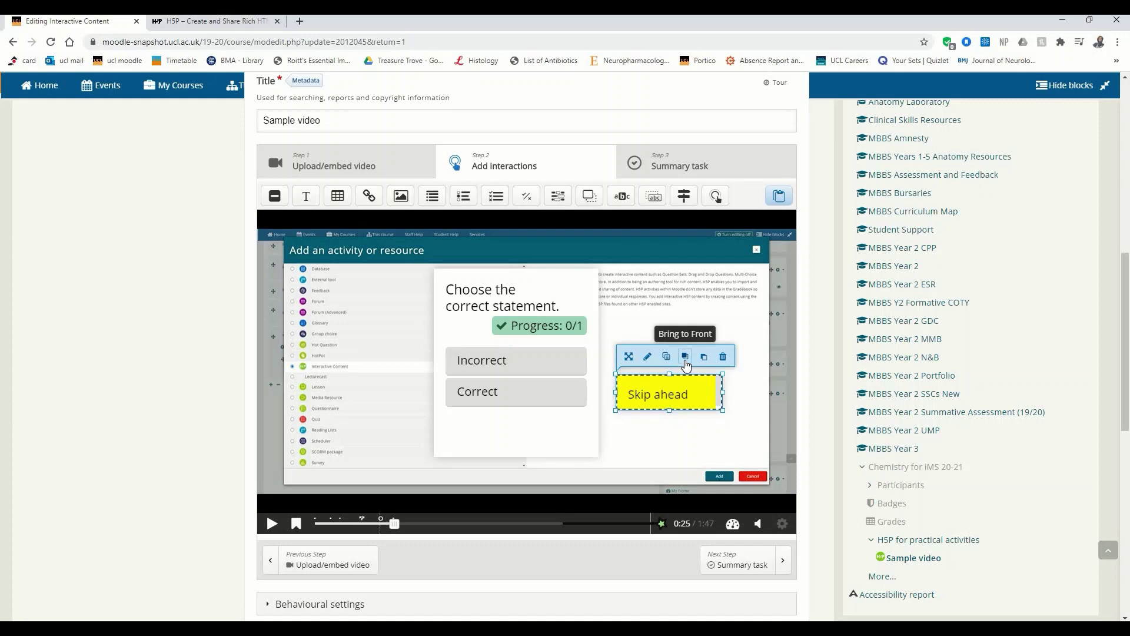
click(674, 460)
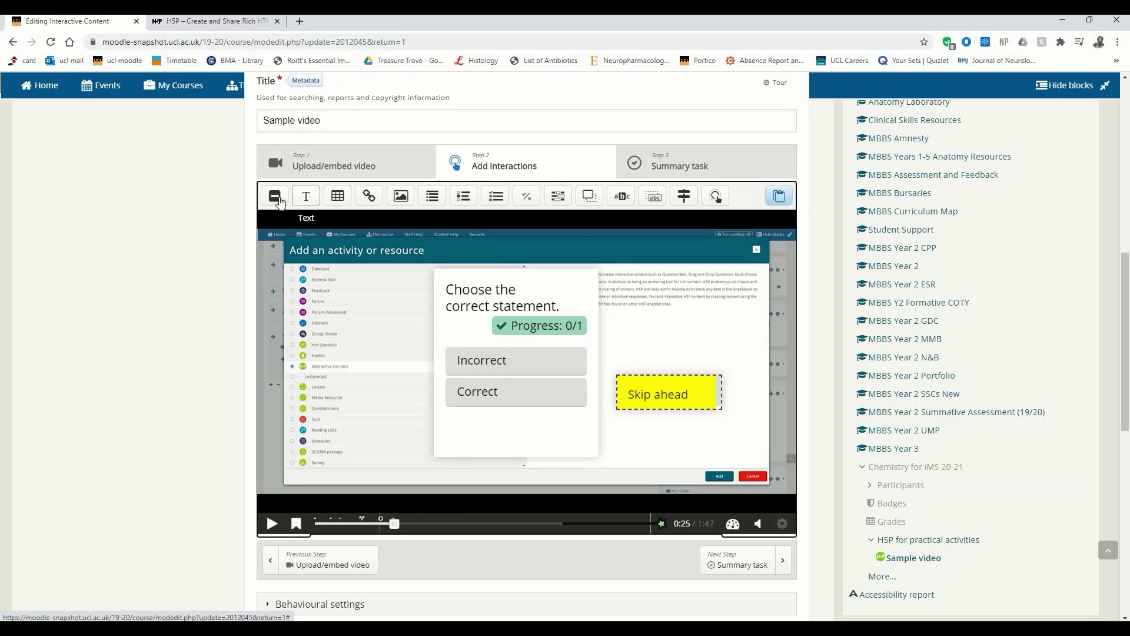
- Return the video to about 0:01, then save the activity and display it
click(321, 524)
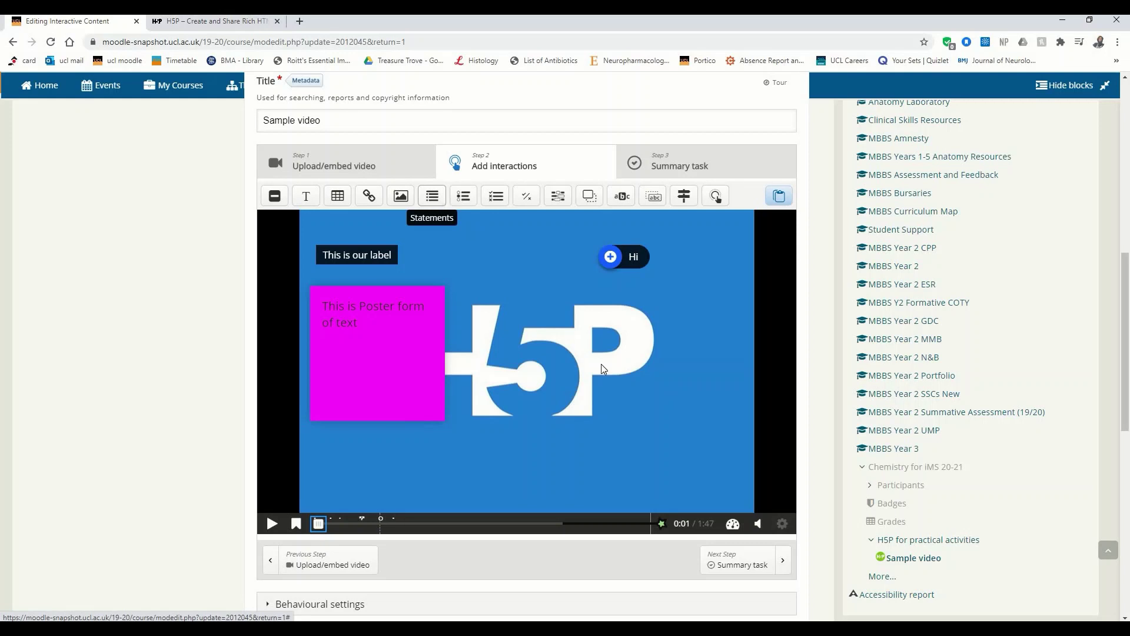
scroll(602, 366, down, 1)
scroll(601, 365, up, 3)
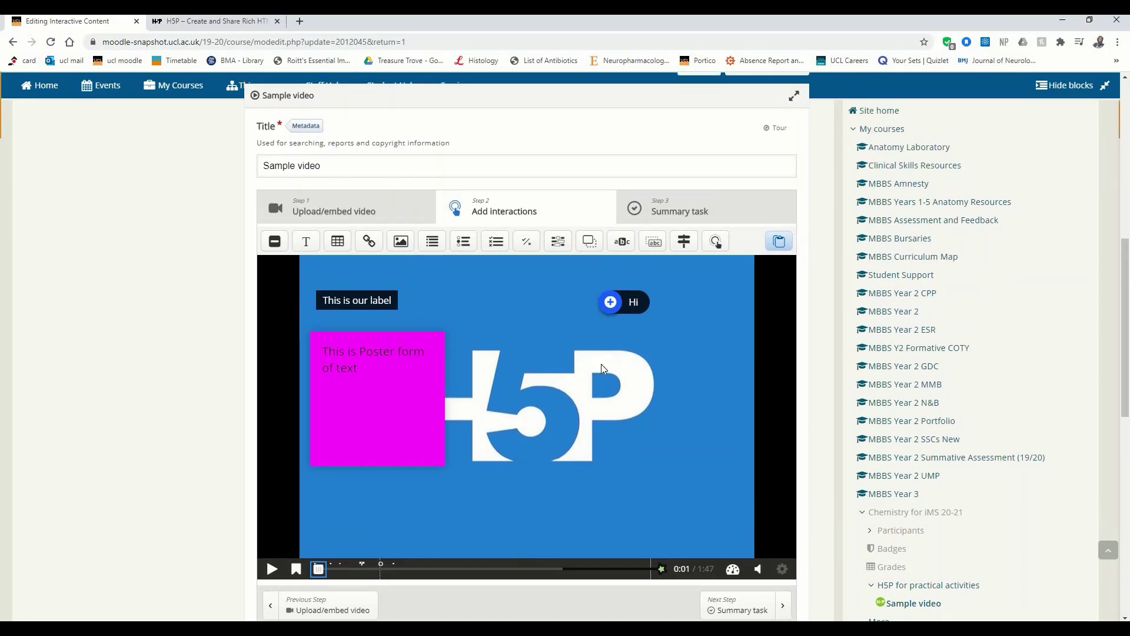
scroll(602, 366, up, 1)
scroll(602, 366, down, 5)
scroll(601, 363, down, 10)
click(392, 478)
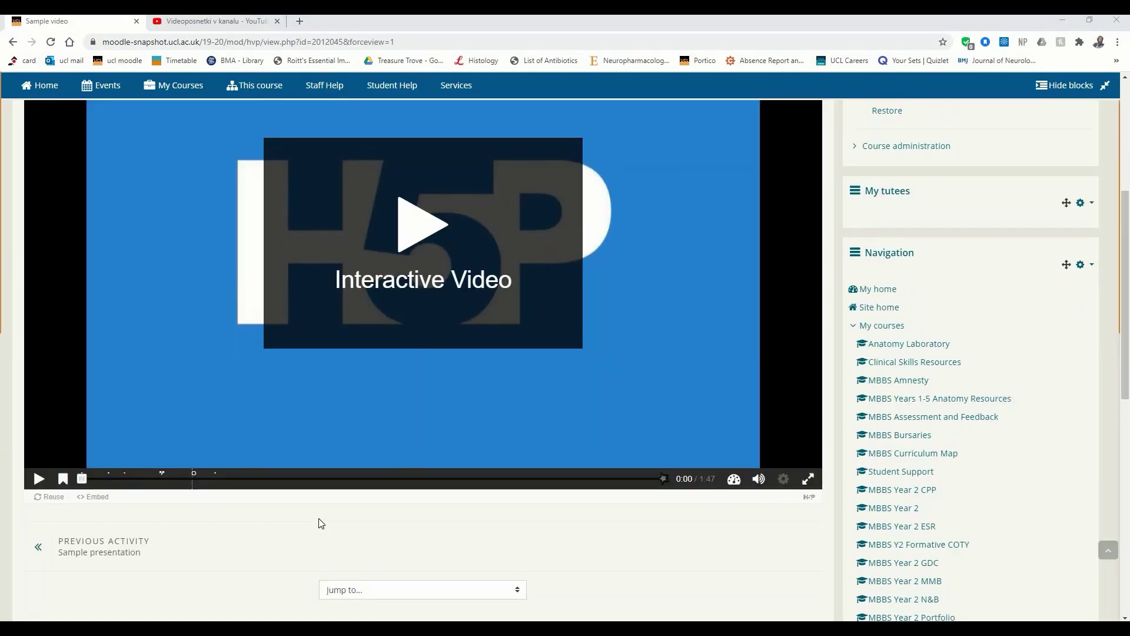
- Look over the saved activity page and play the interactive video from the beginning
scroll(320, 523, down, 4)
scroll(321, 522, up, 10)
scroll(321, 522, down, 4)
scroll(321, 523, down, 2)
scroll(321, 523, up, 3)
scroll(321, 523, down, 1)
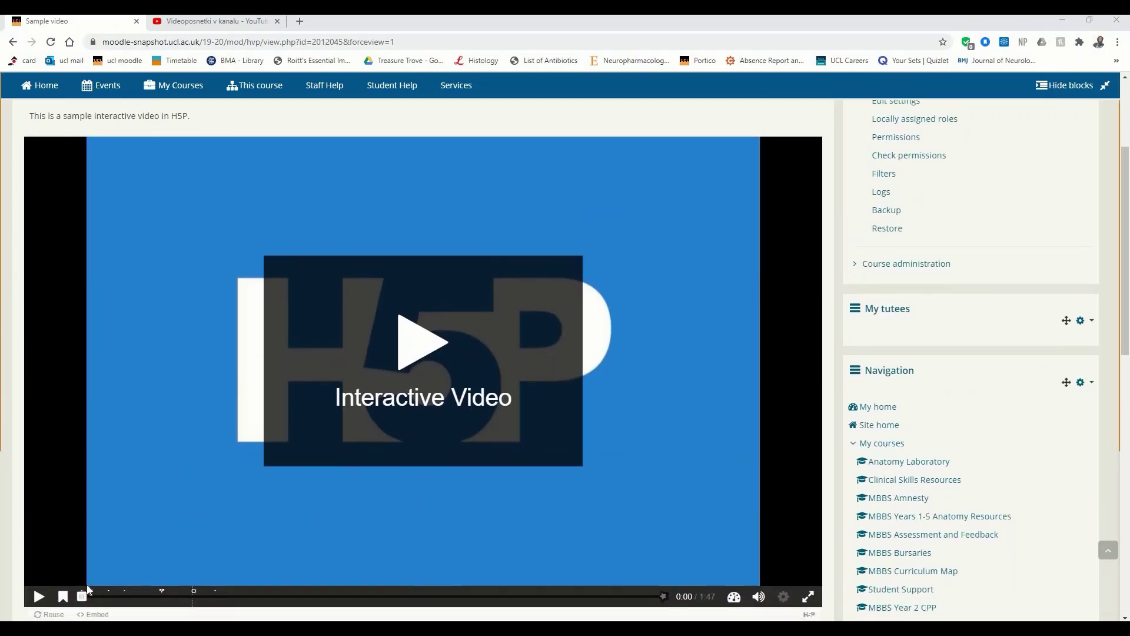
click(39, 596)
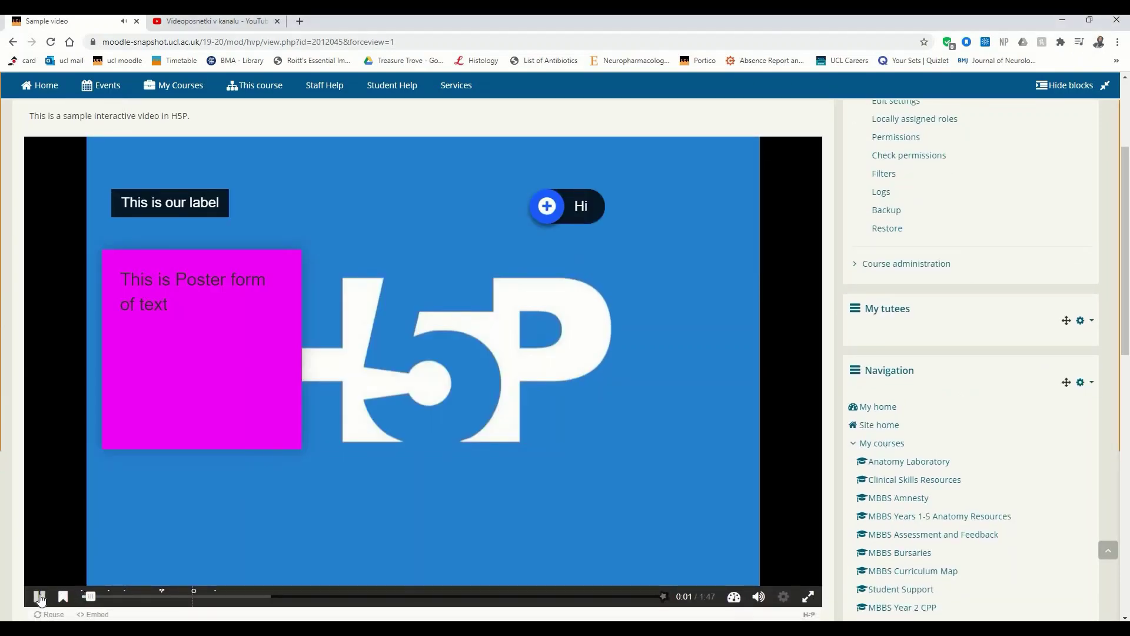
click(39, 597)
click(39, 597)
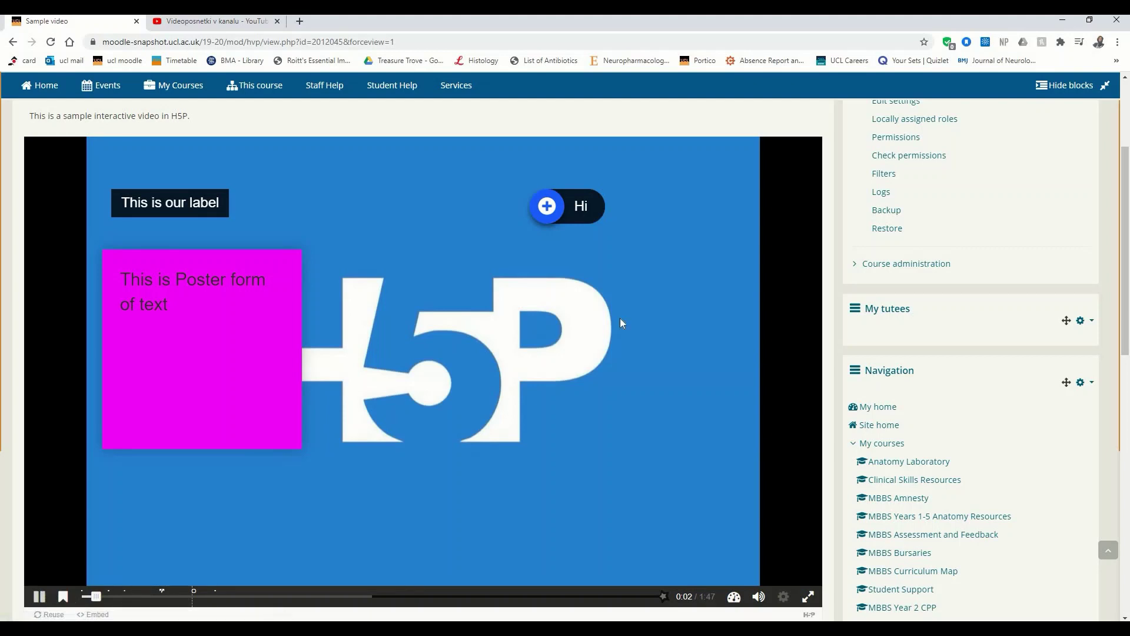
- Test the "Hi" text and the image interaction during playback, closing each one after viewing it
click(548, 207)
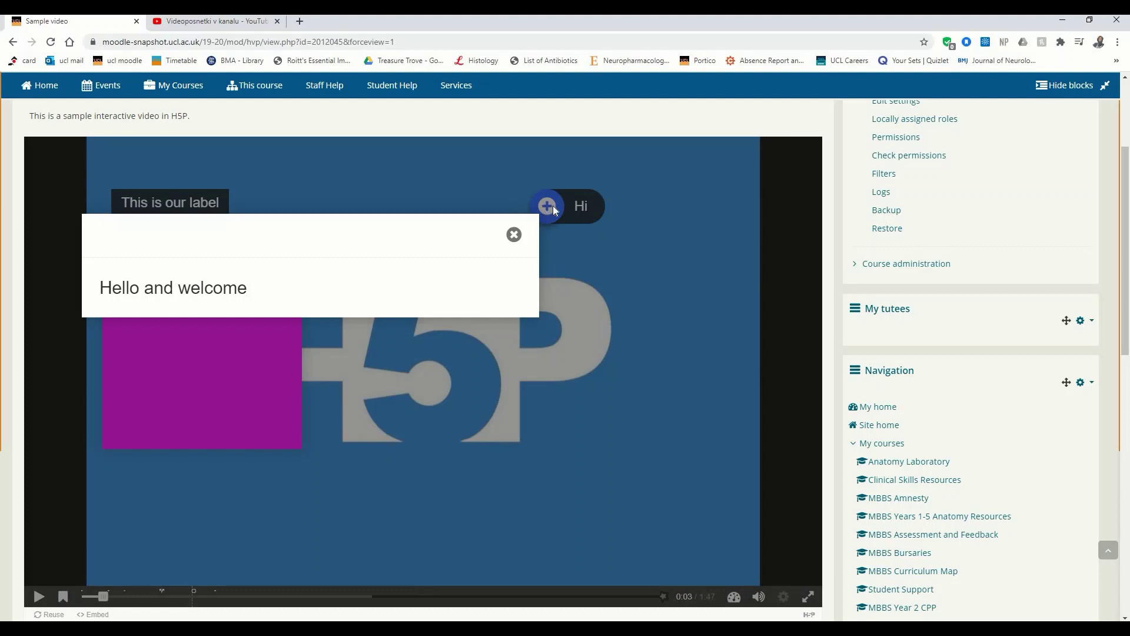
click(518, 235)
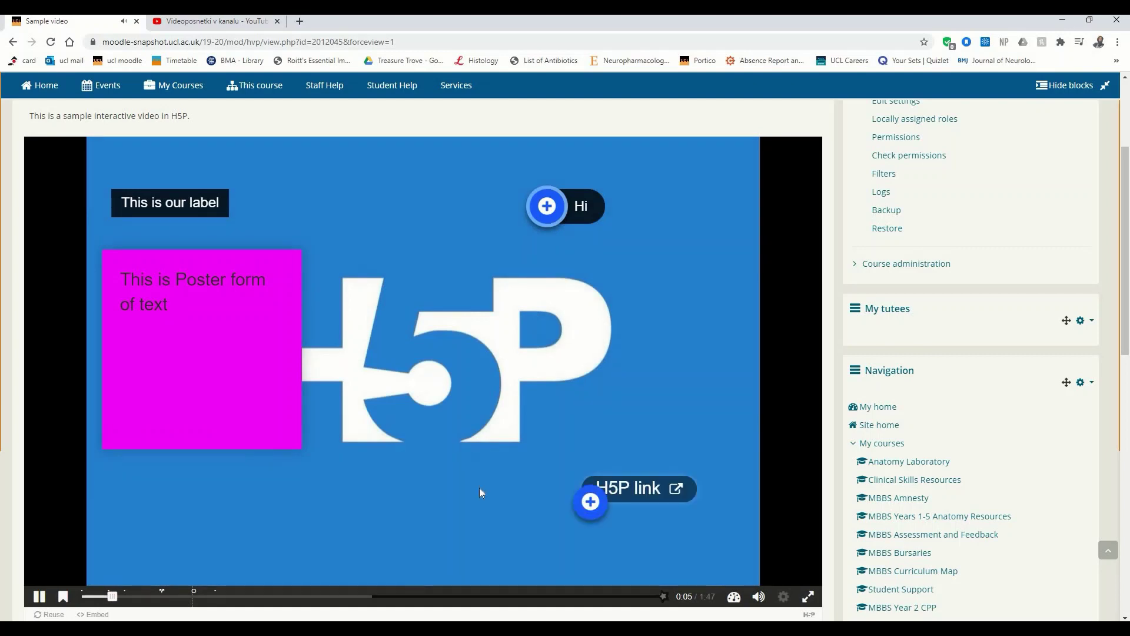
click(589, 504)
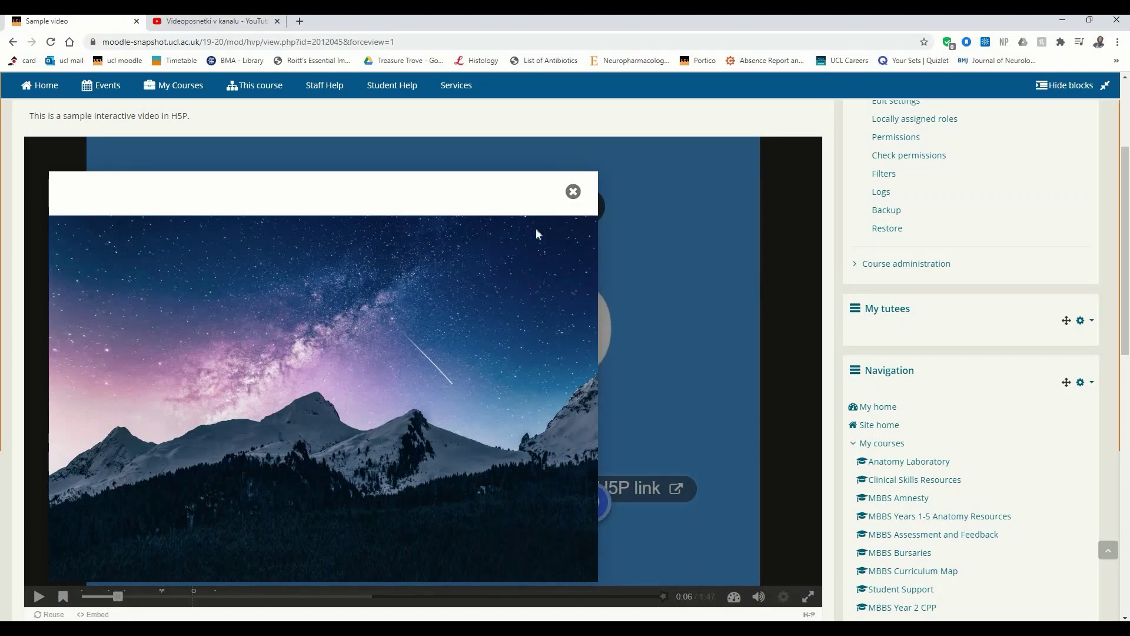
click(573, 191)
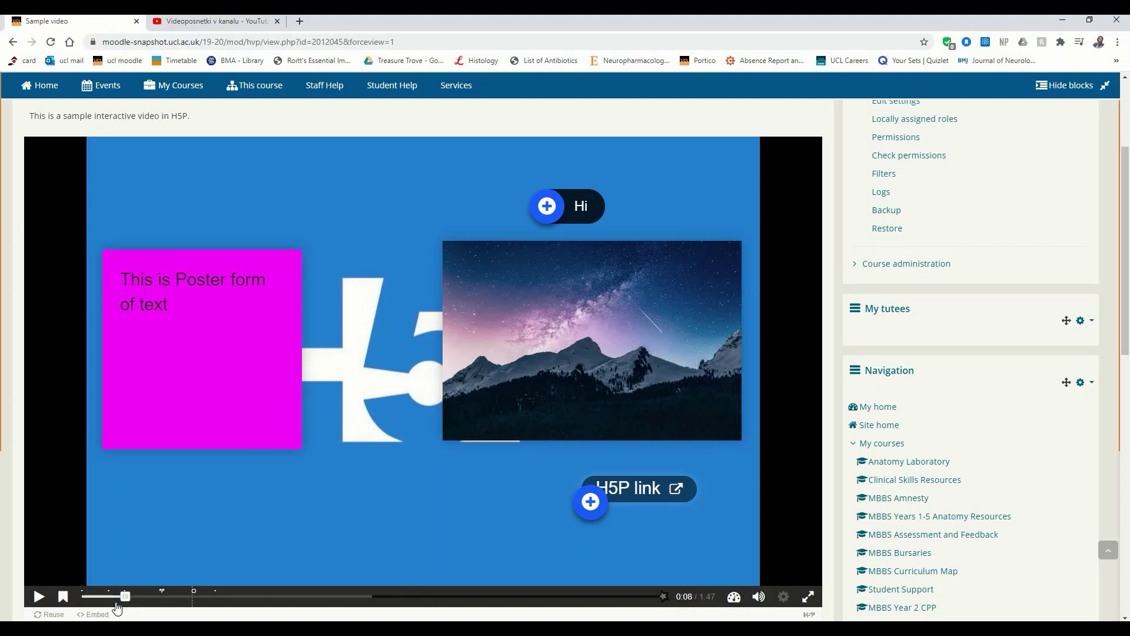
- Resume the video, test the H5P link, and come back to the video after closing the linked page
click(38, 596)
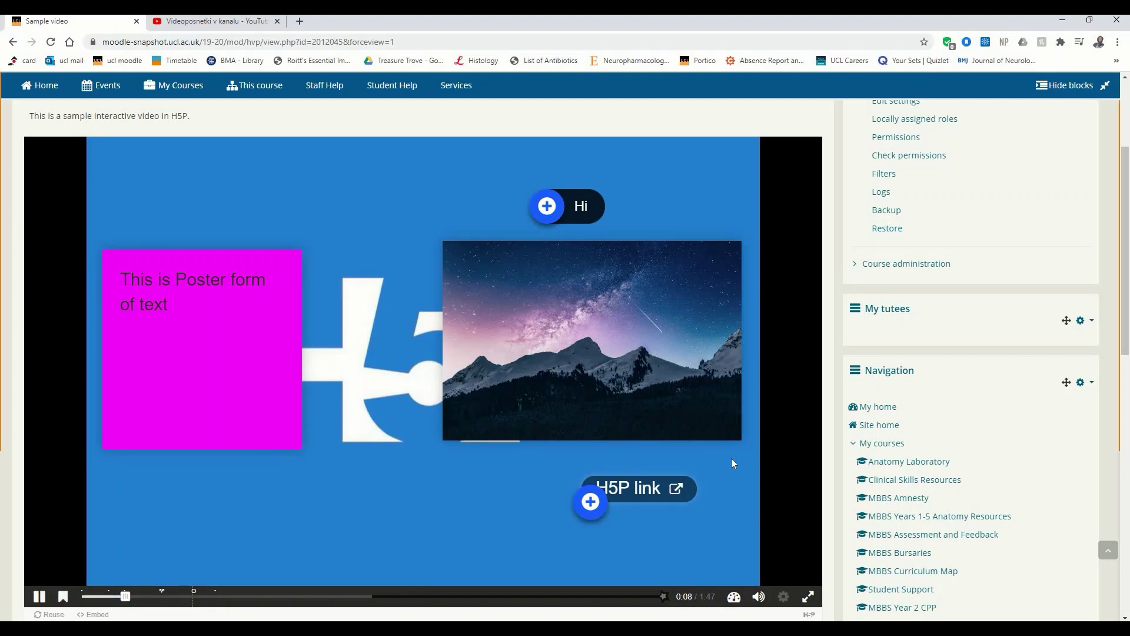
click(657, 492)
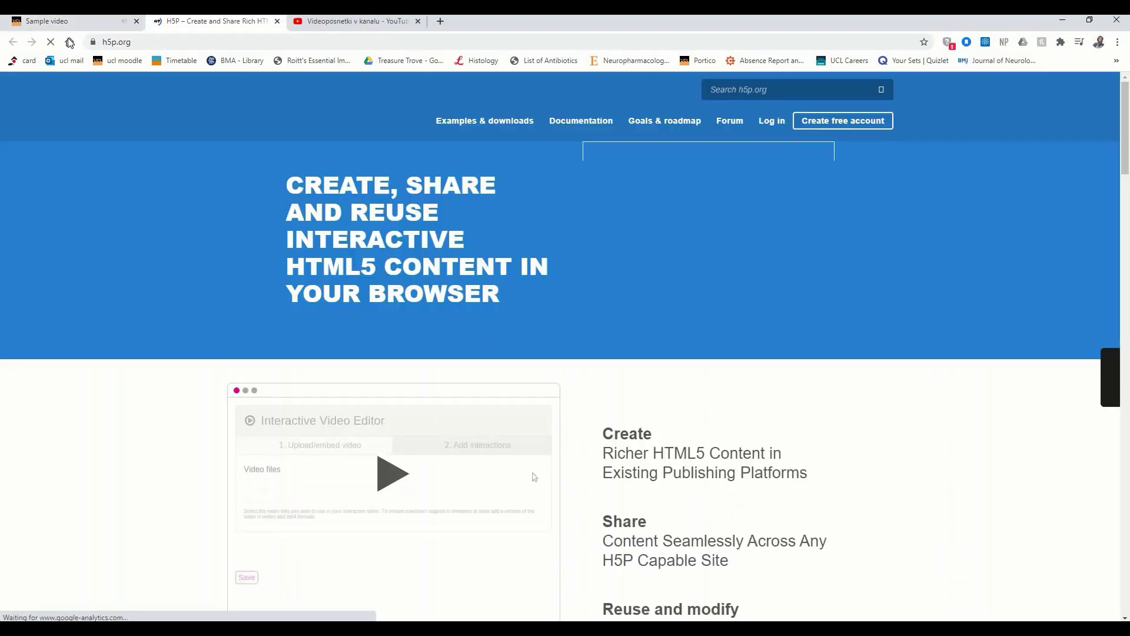
scroll(238, 303, down, 5)
scroll(253, 145, up, 5)
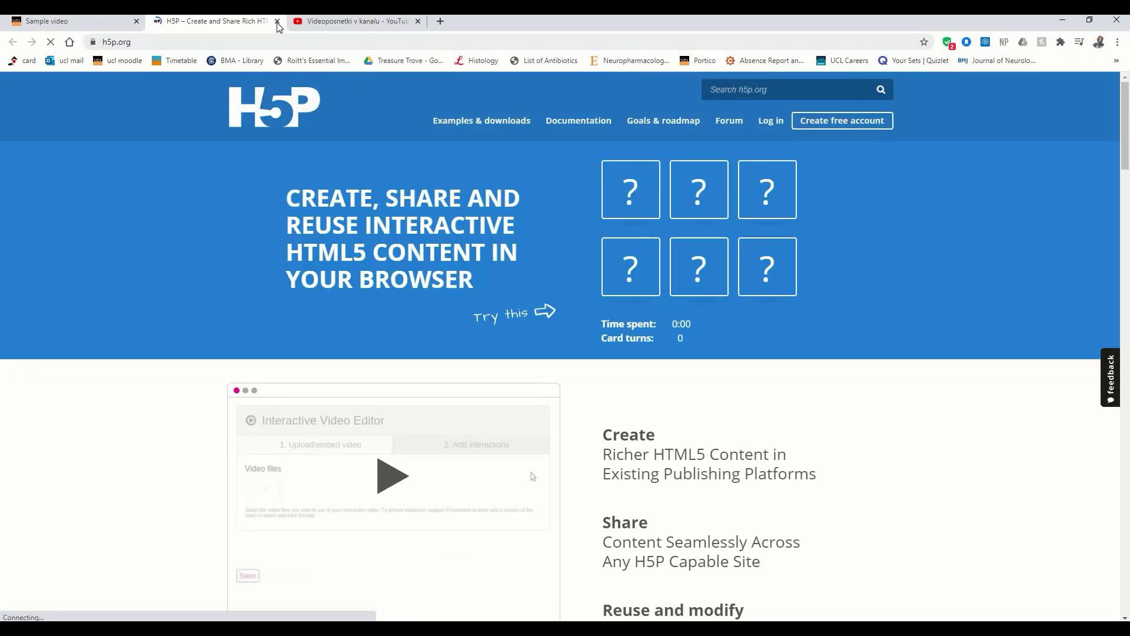
click(131, 26)
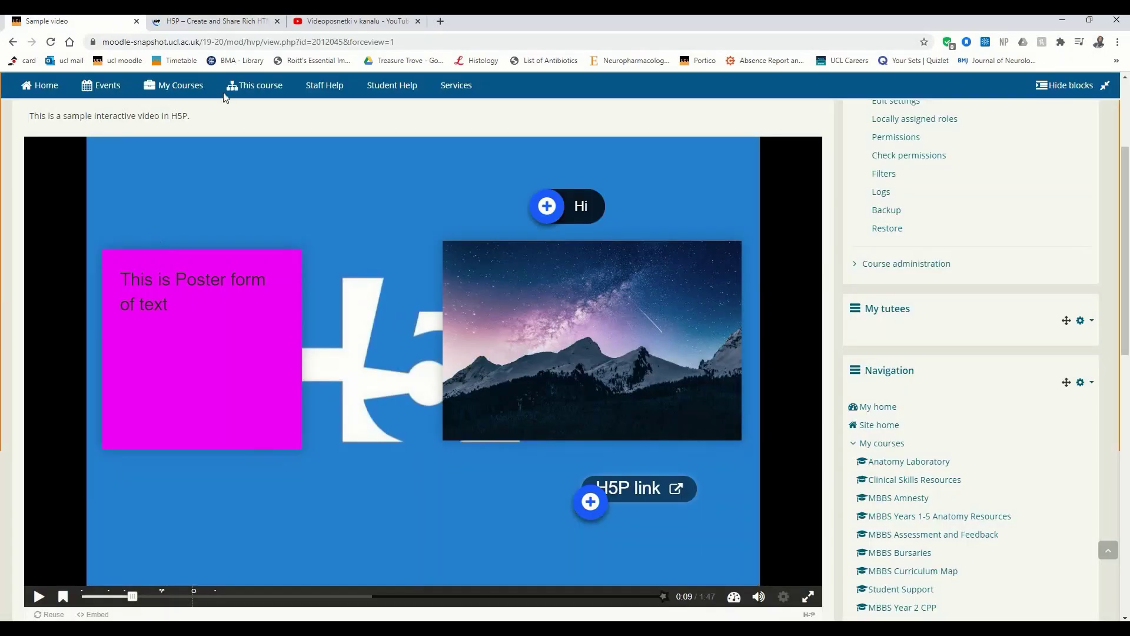
click(277, 21)
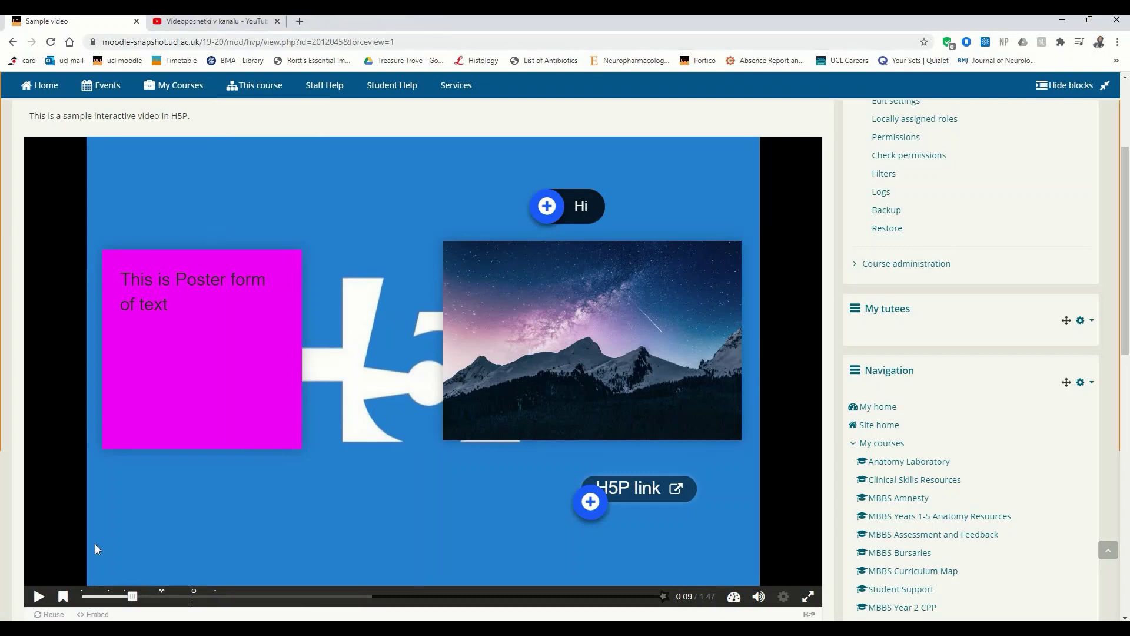
- Play on to the crossroads question, choose "Image 2", then rewind to about 0:15 and continue playback
click(34, 598)
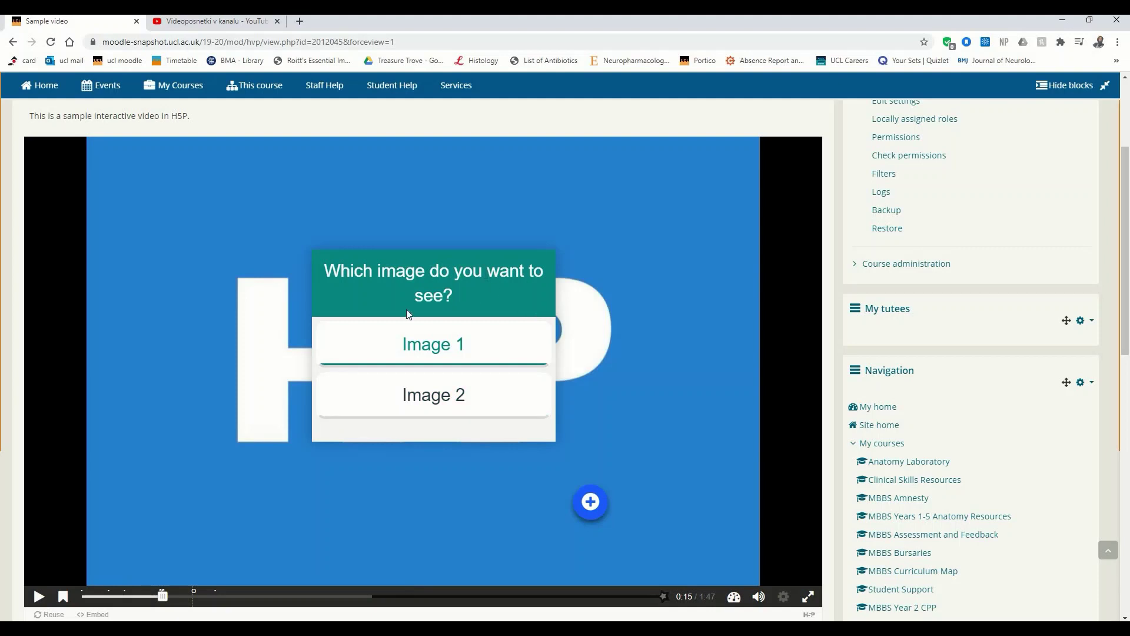
click(435, 406)
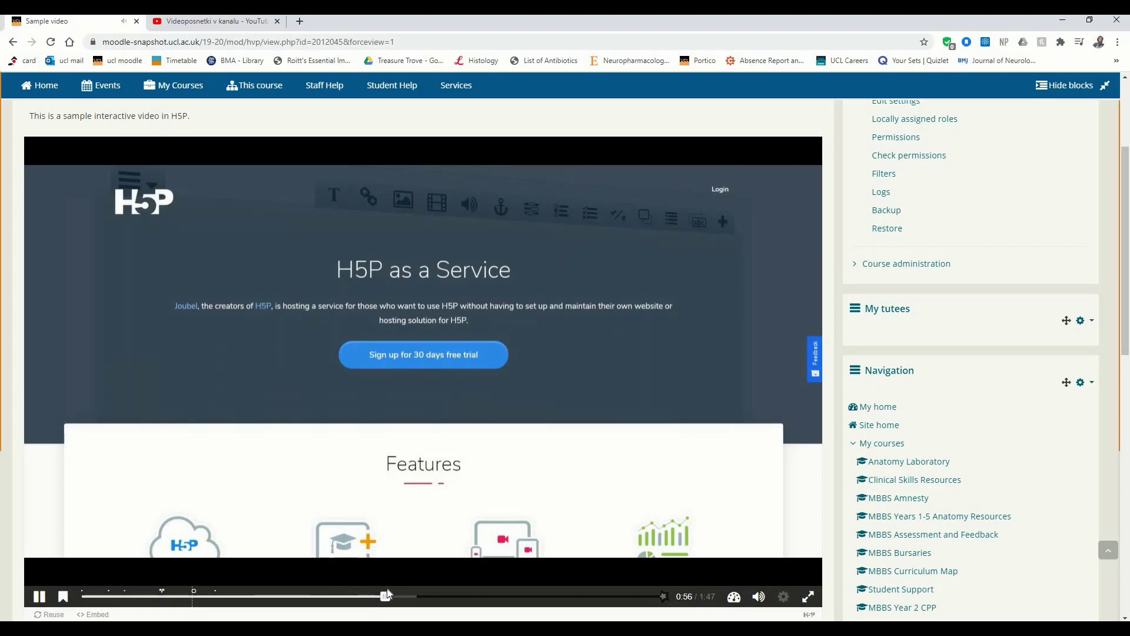
drag(386, 596, 165, 618)
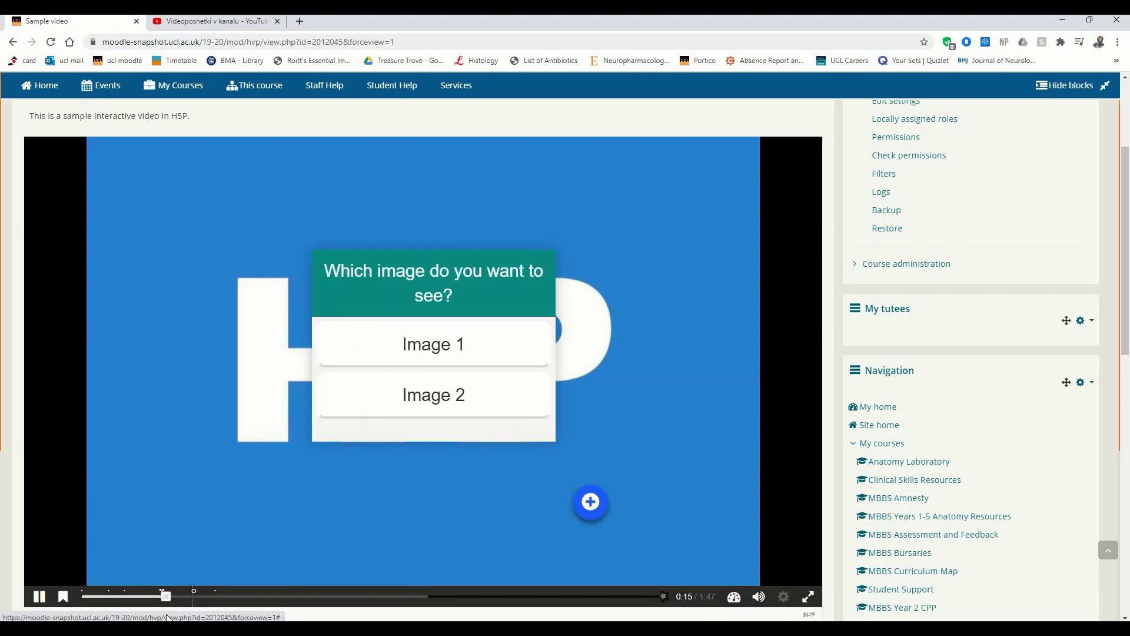
click(39, 597)
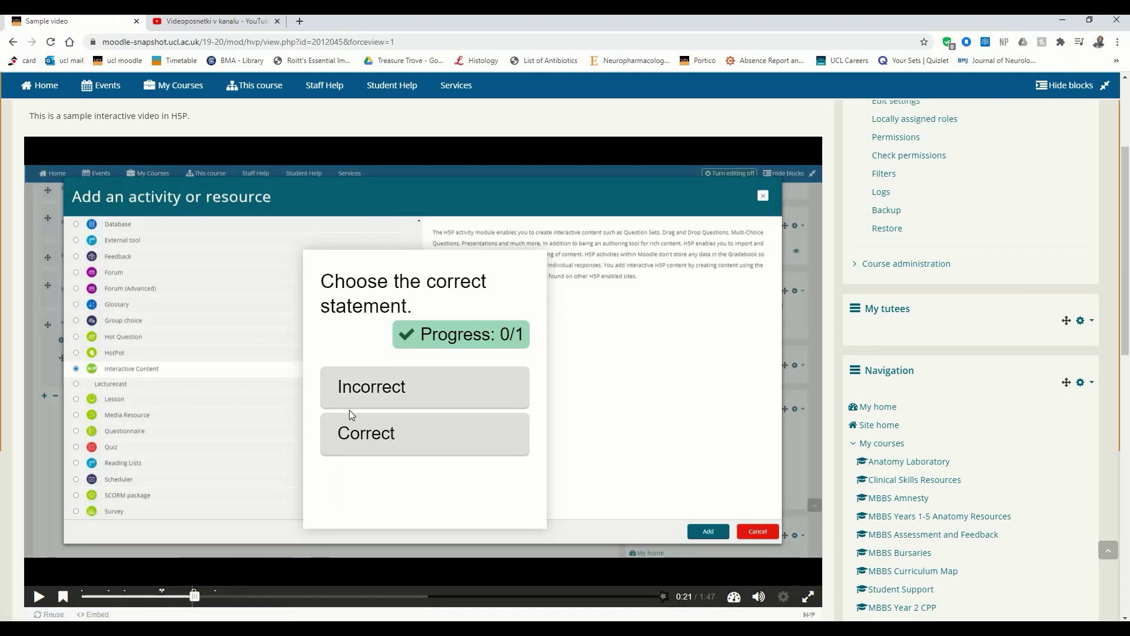
- Show the video's bookmarks, answer the summary question with "Correct" and continue the video
click(59, 598)
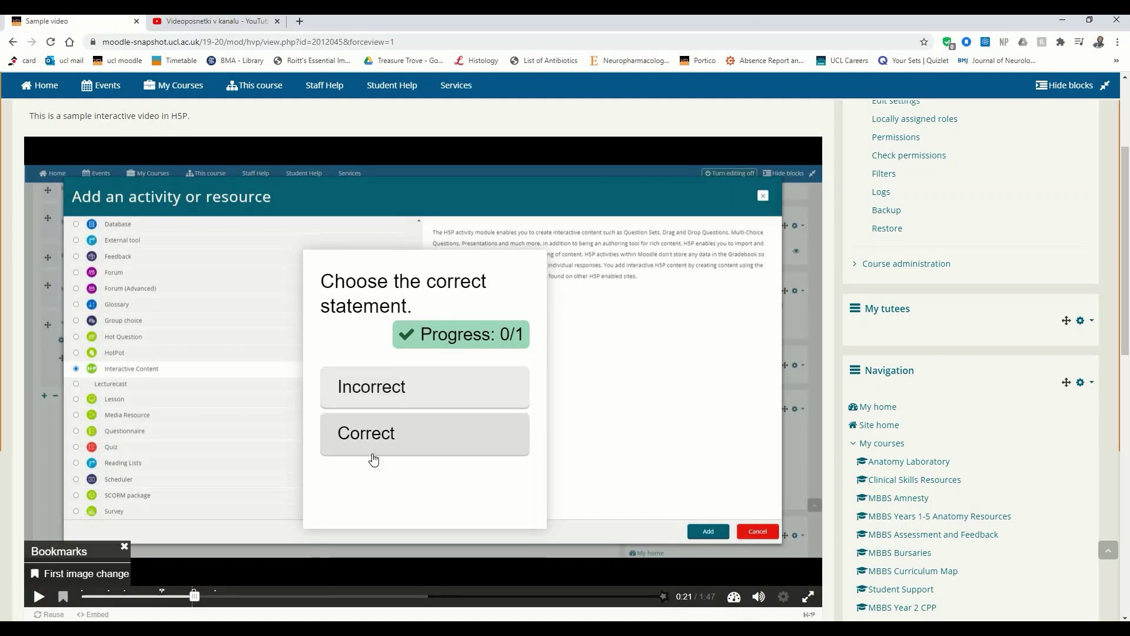
click(389, 443)
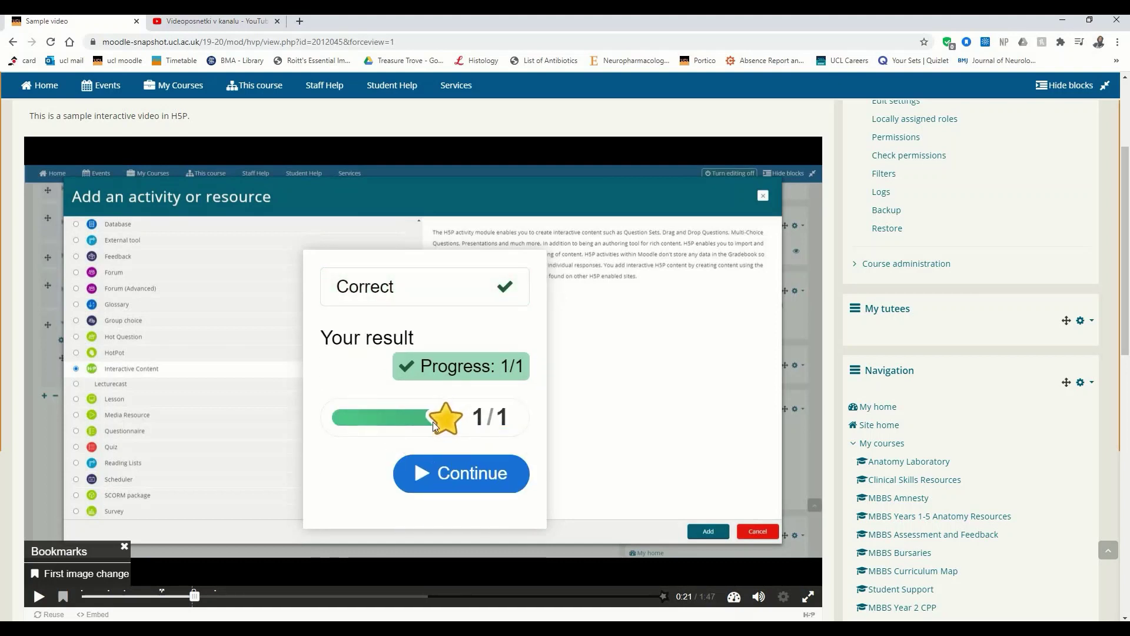
click(454, 468)
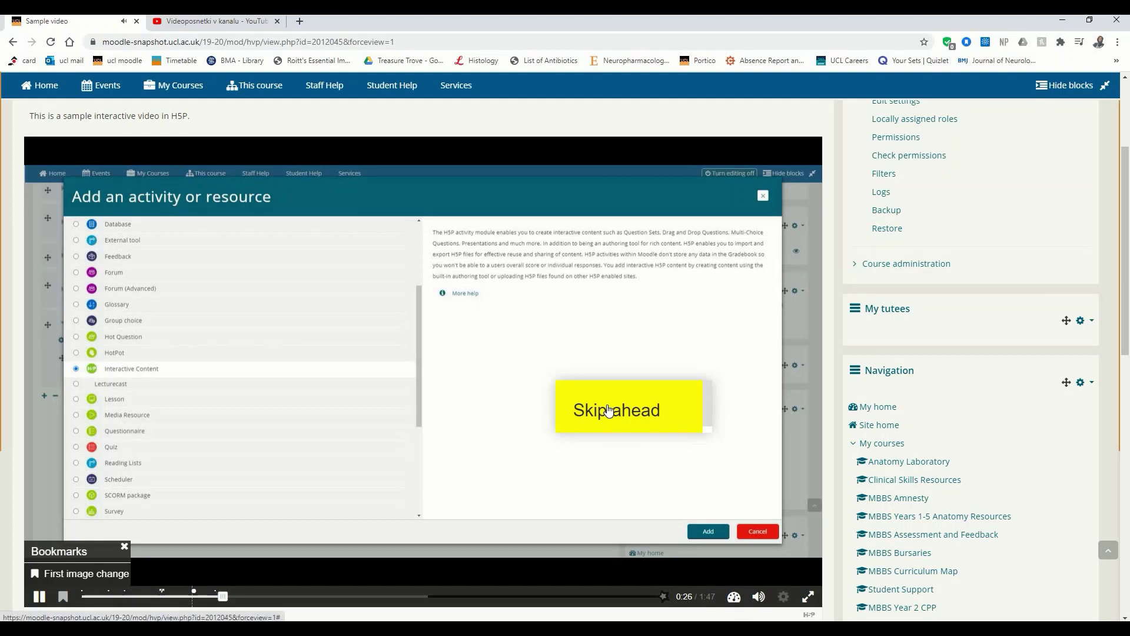
- Test the "Skip ahead" hotspot, advance the video to its end at 1:47 and close the answer submission screen
click(608, 410)
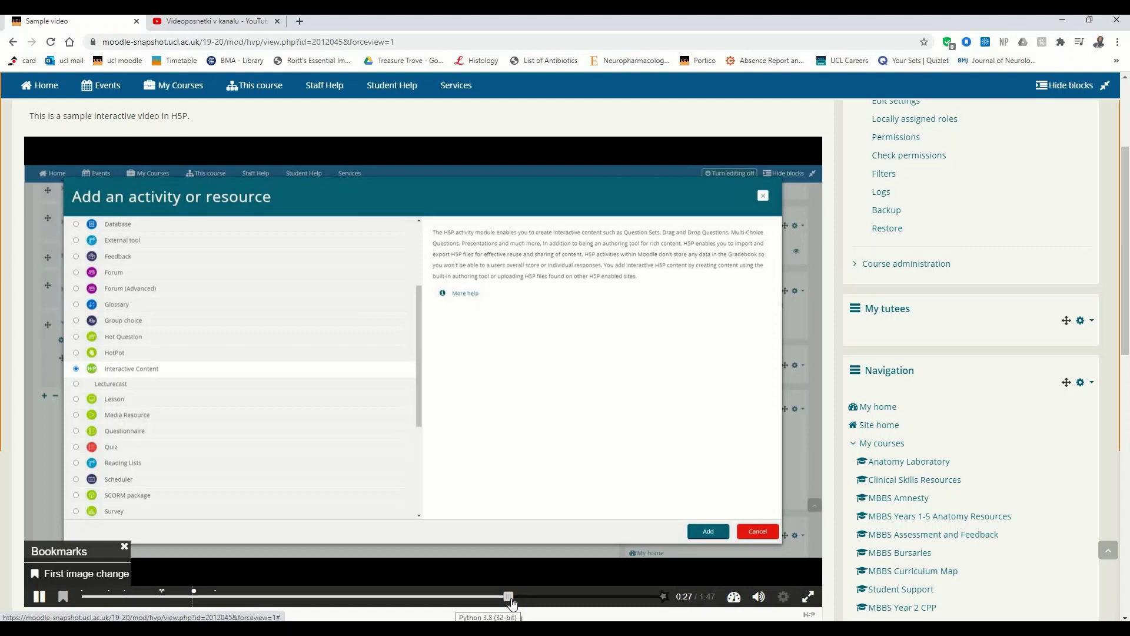
drag(511, 601, 664, 599)
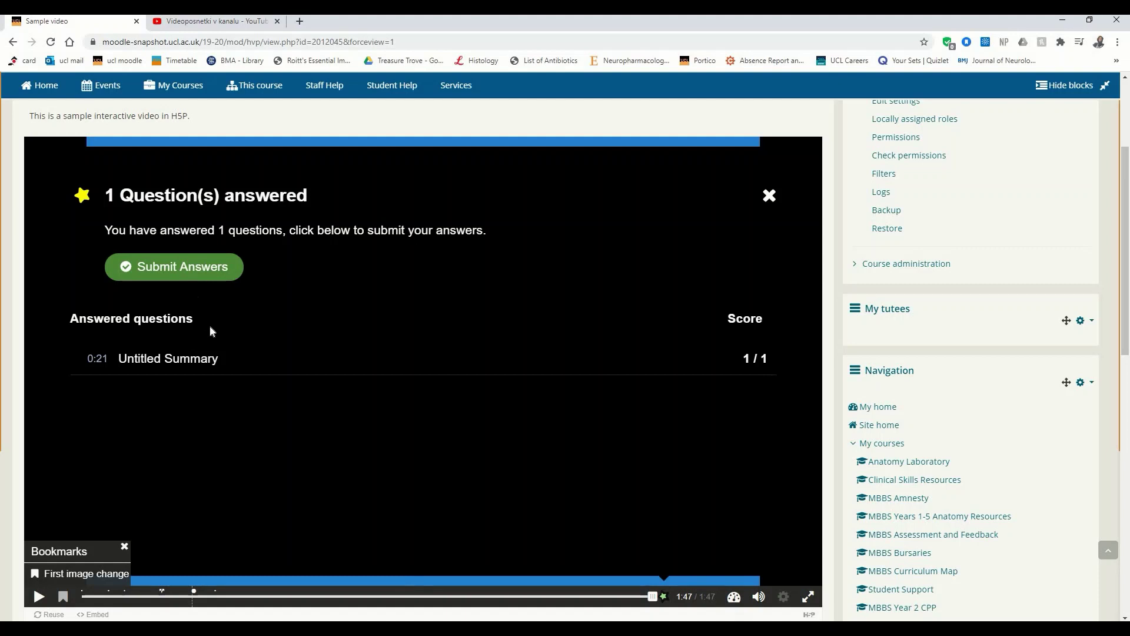
click(768, 203)
- Open the settings of the "Sample video" activity for editing
scroll(769, 203, up, 4)
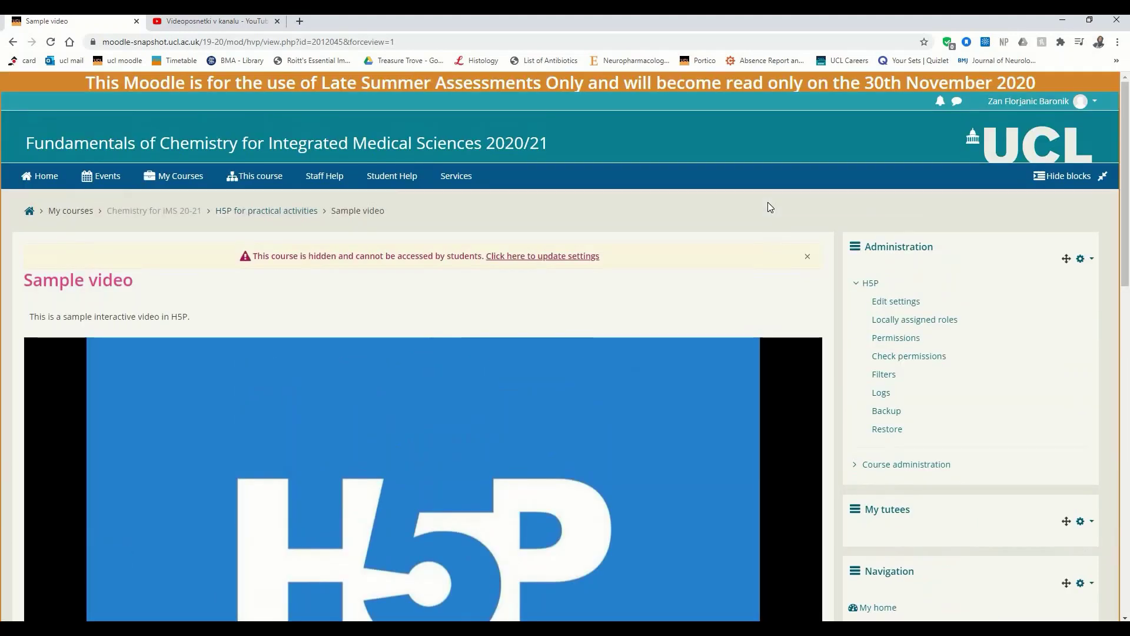
click(896, 301)
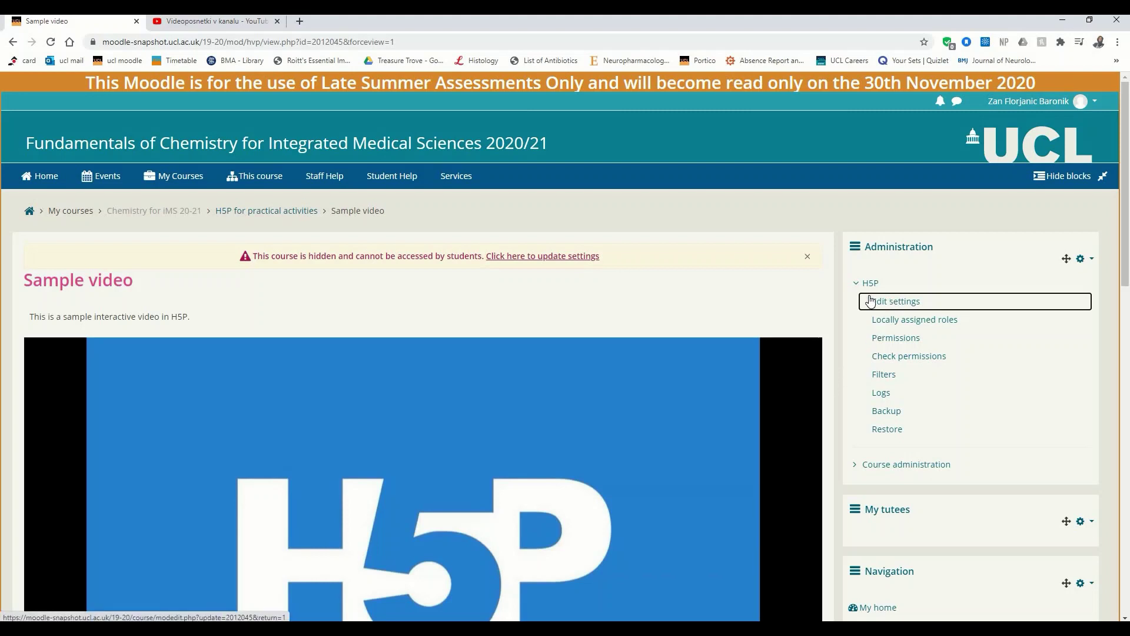
- Open the activity's settings, dismiss the guided tour and go to the Summary task step of the interactive video
click(893, 306)
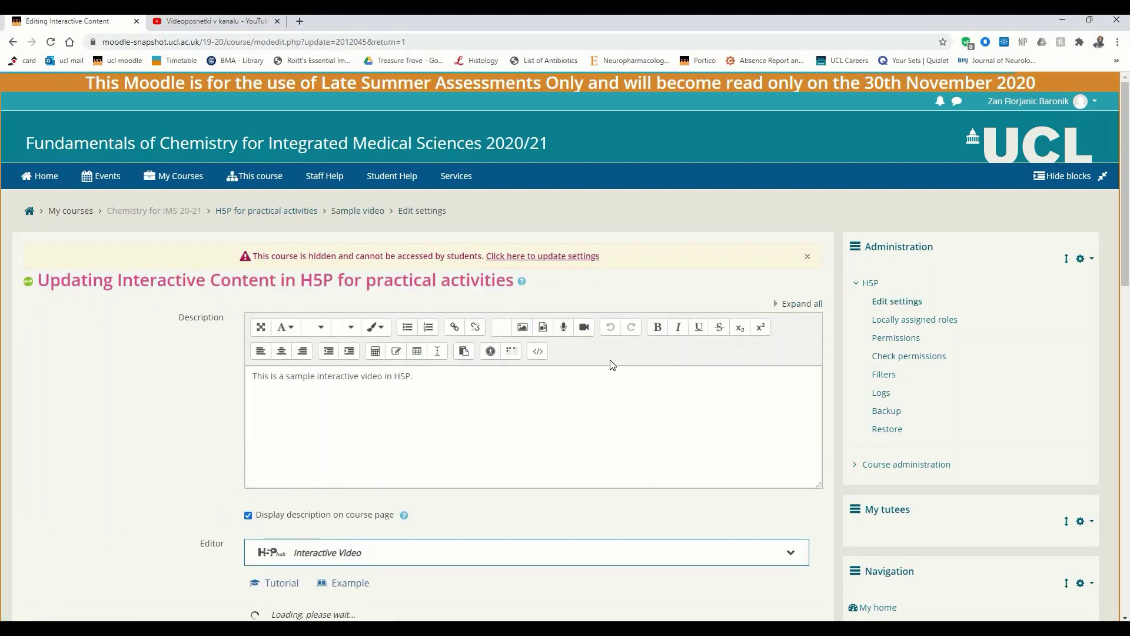
scroll(612, 362, down, 5)
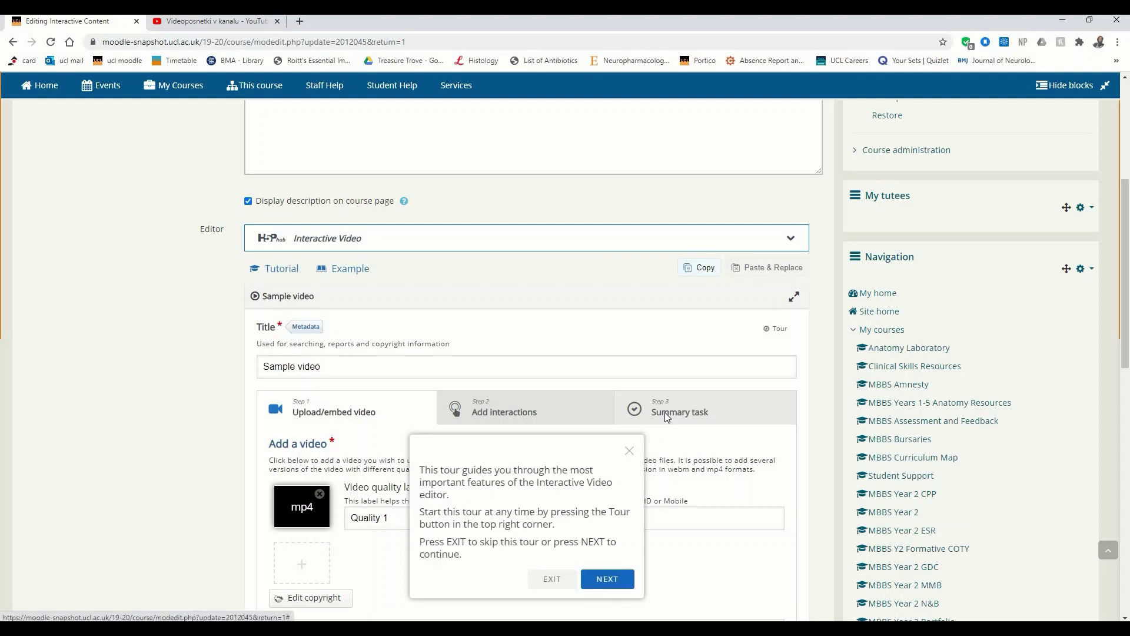
click(665, 412)
click(627, 455)
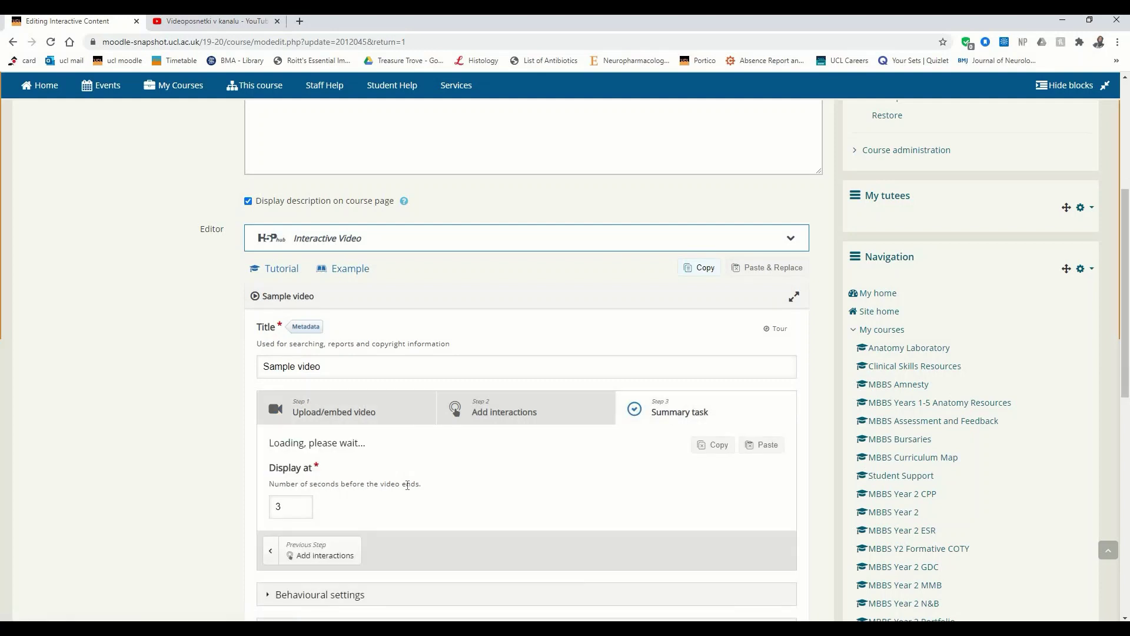
scroll(406, 483, down, 4)
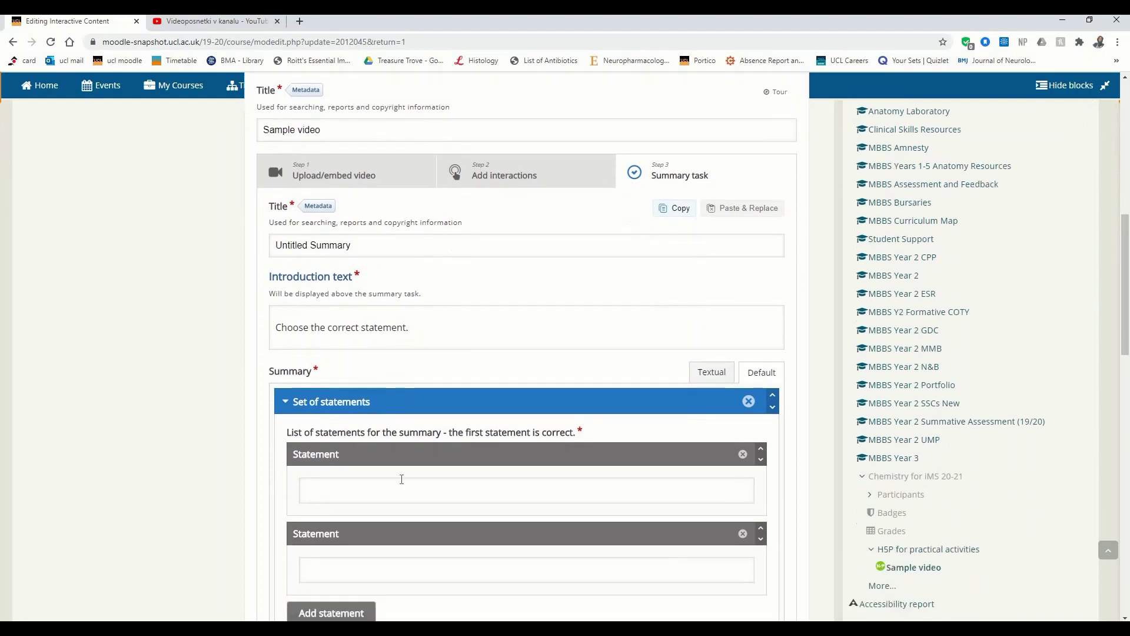
- Enter "Statement 1" as the correct first statement and "Statement 2" as the second statement of the summary's first set
click(392, 478)
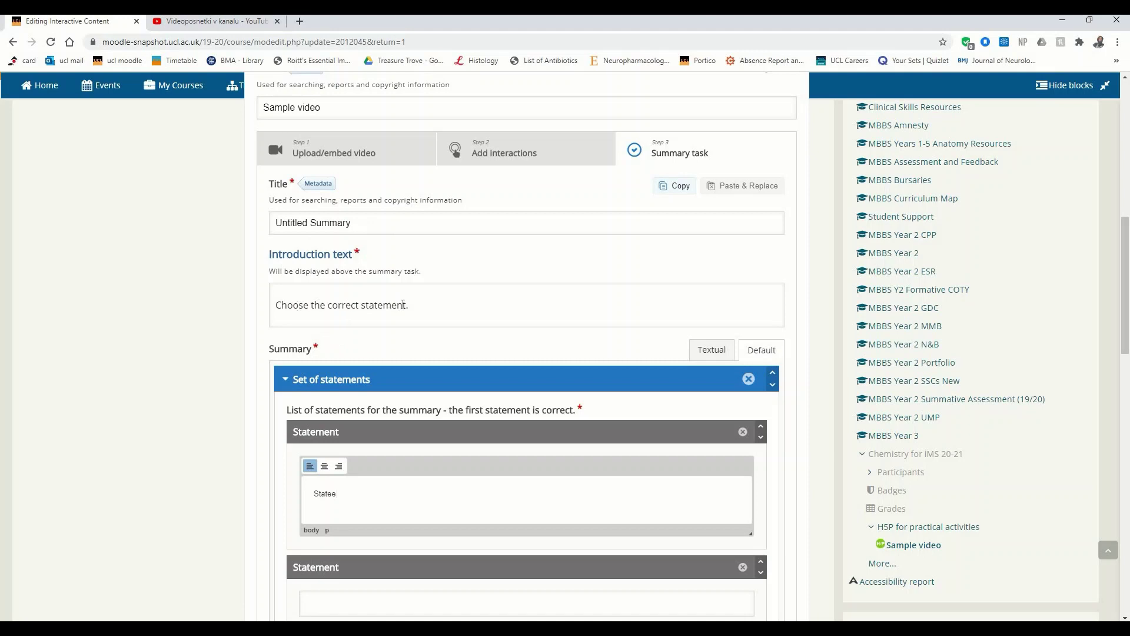
text(Statement 1)
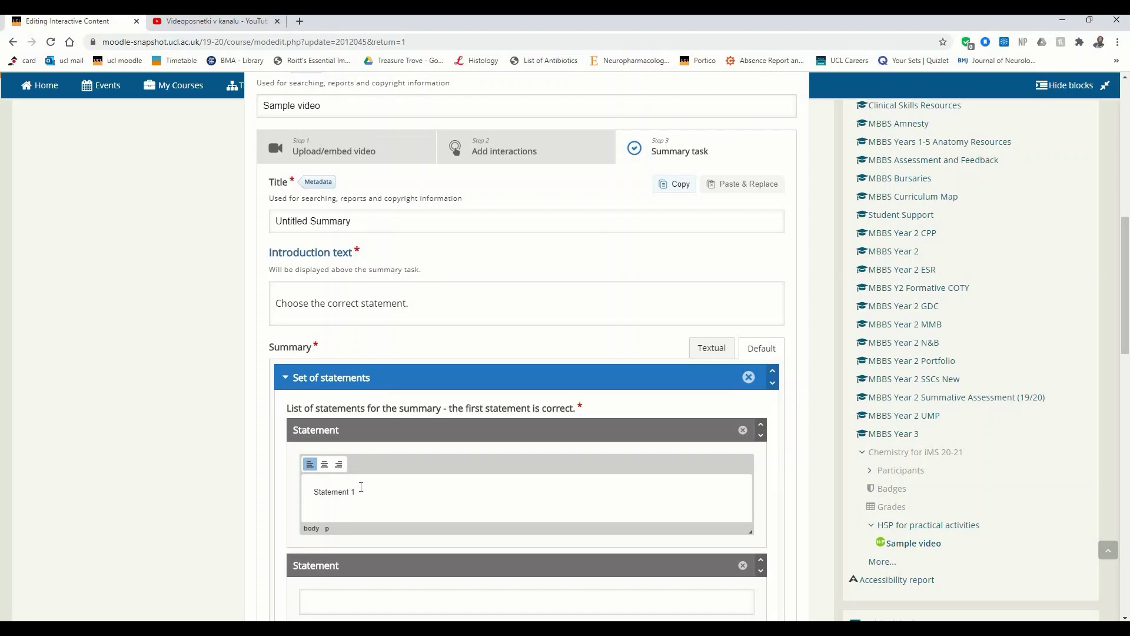
scroll(359, 491, down, 2)
click(366, 476)
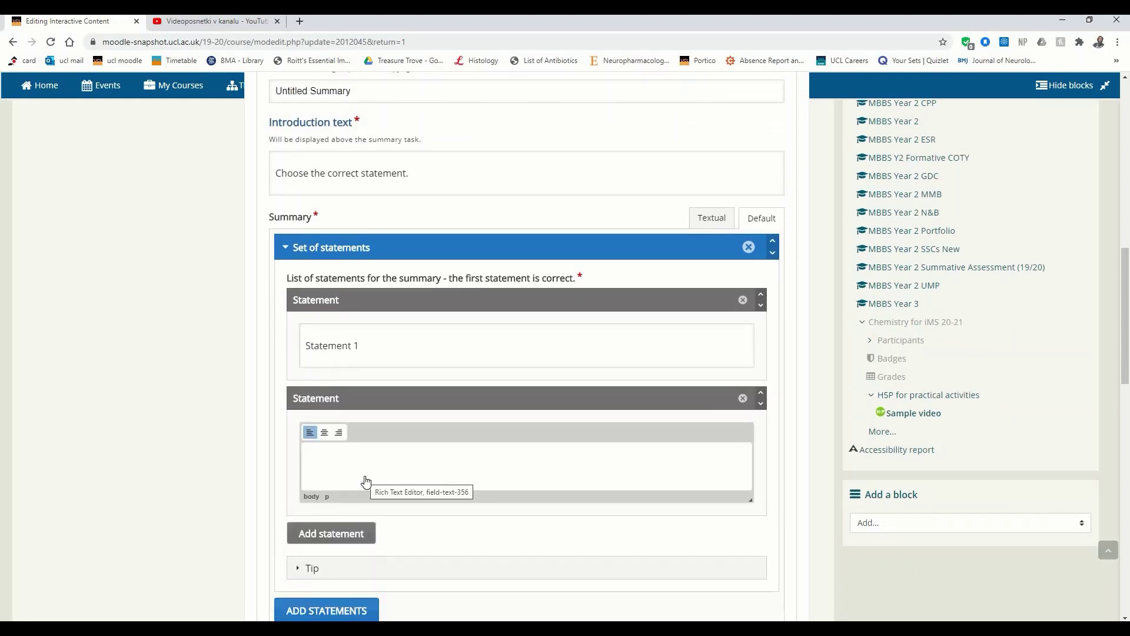
text(Statement 2)
- Add a second set of statements to the summary task
scroll(334, 583, down, 1)
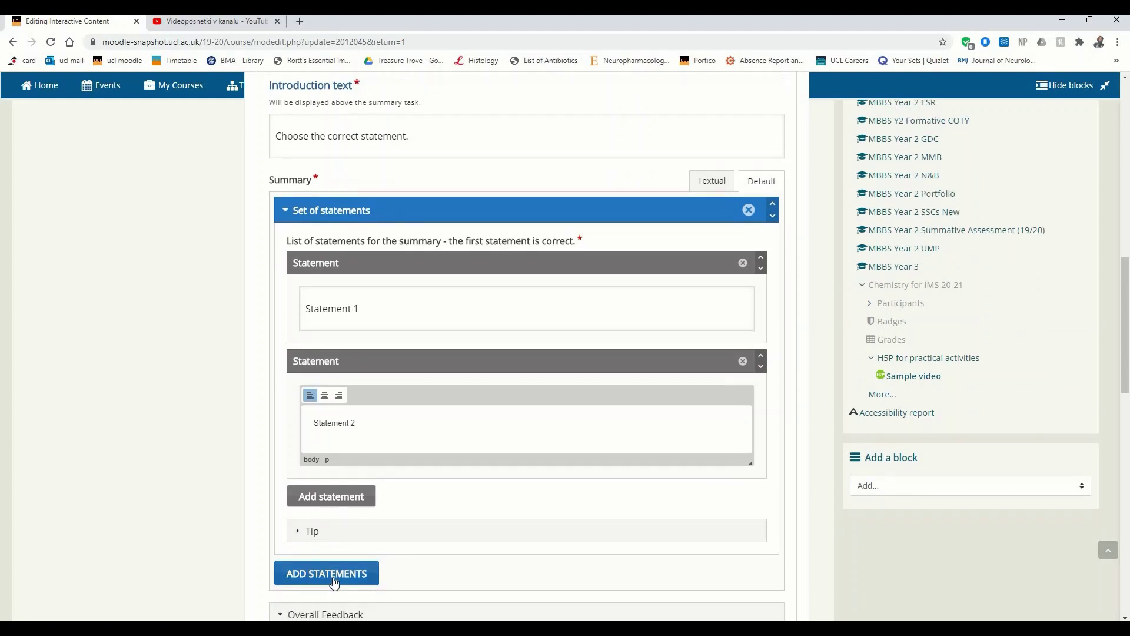
click(333, 580)
scroll(366, 571, down, 2)
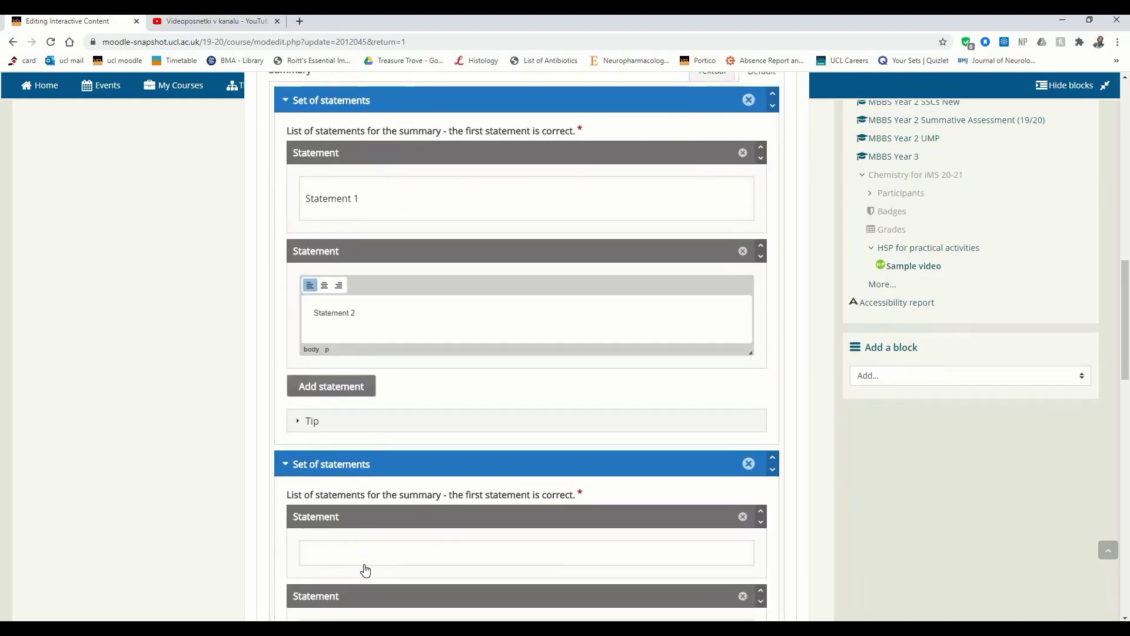
click(291, 464)
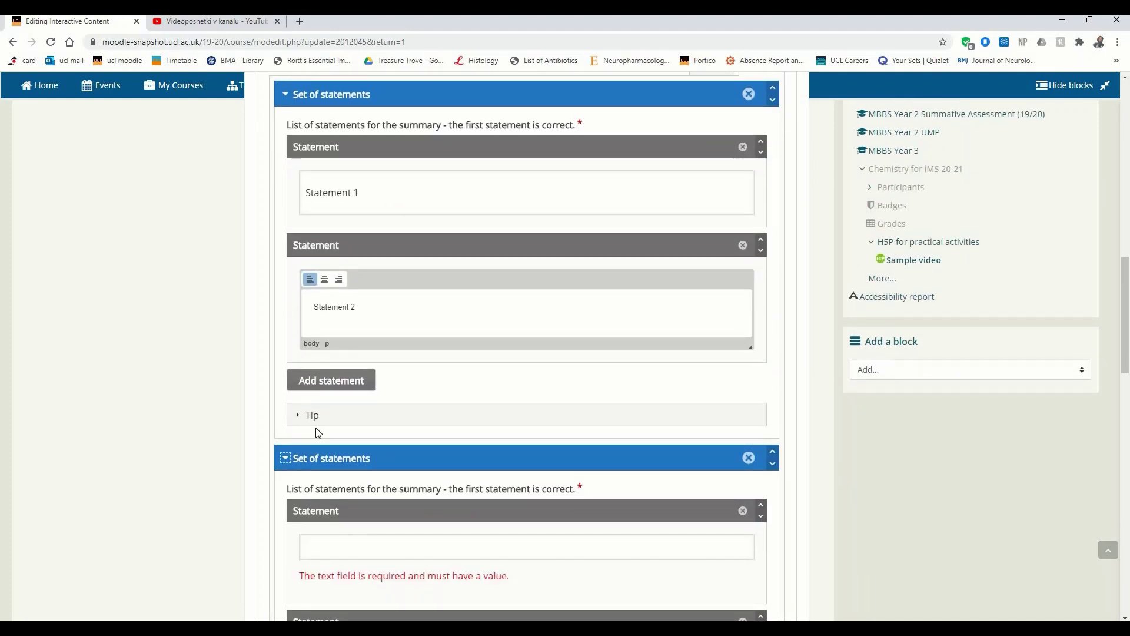
- Add a third statement reading "Statement 3" to the first set of statements
scroll(323, 416, up, 1)
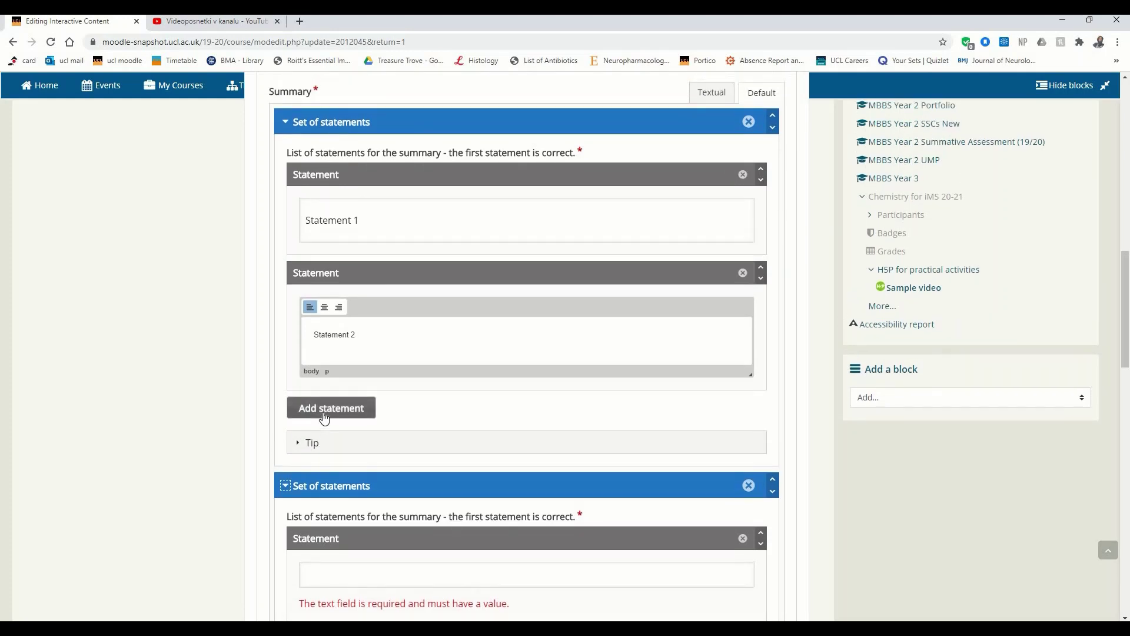
click(323, 412)
click(353, 442)
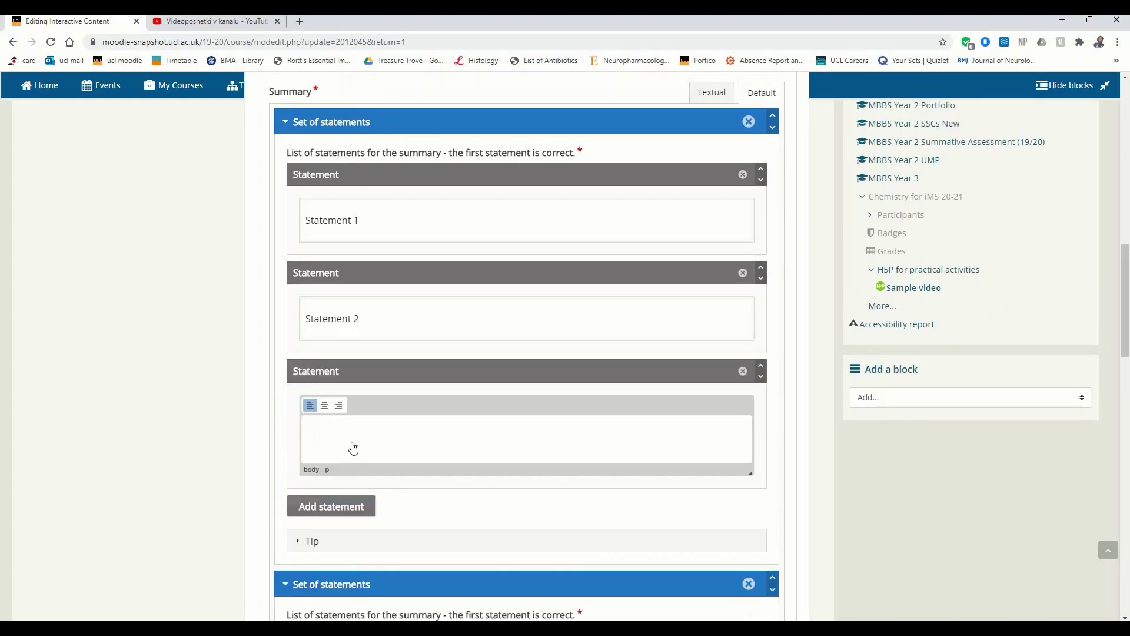
text(Statement 3)
- Fill the second set of statements with "1" as the correct first statement and "2" as the other
scroll(440, 355, down, 5)
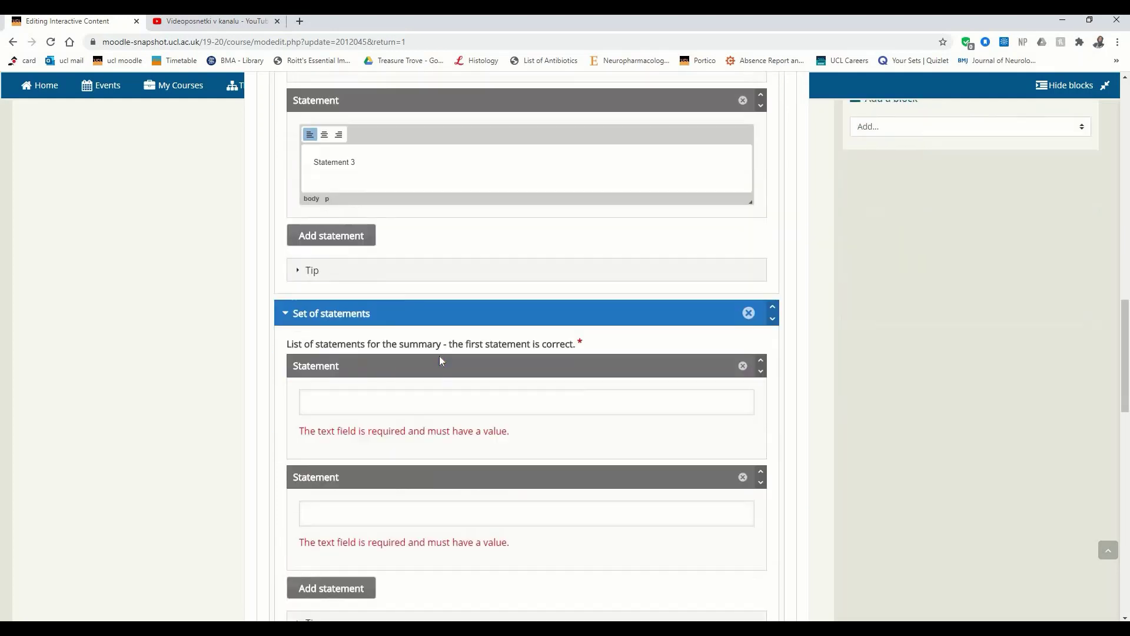
click(415, 398)
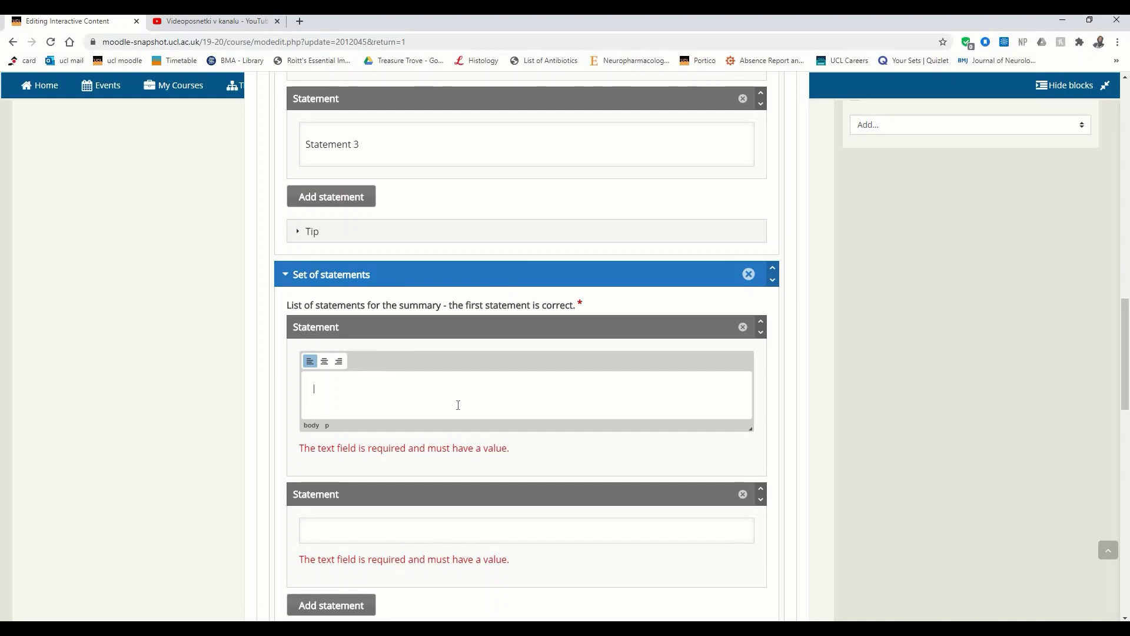
click(414, 531)
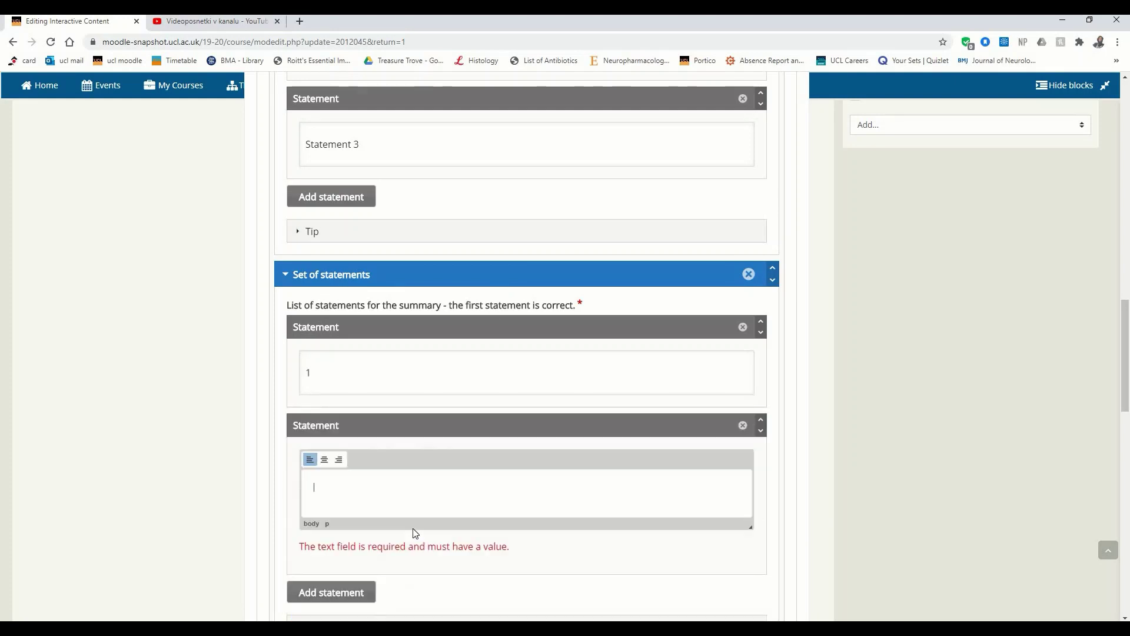
scroll(415, 531, down, 3)
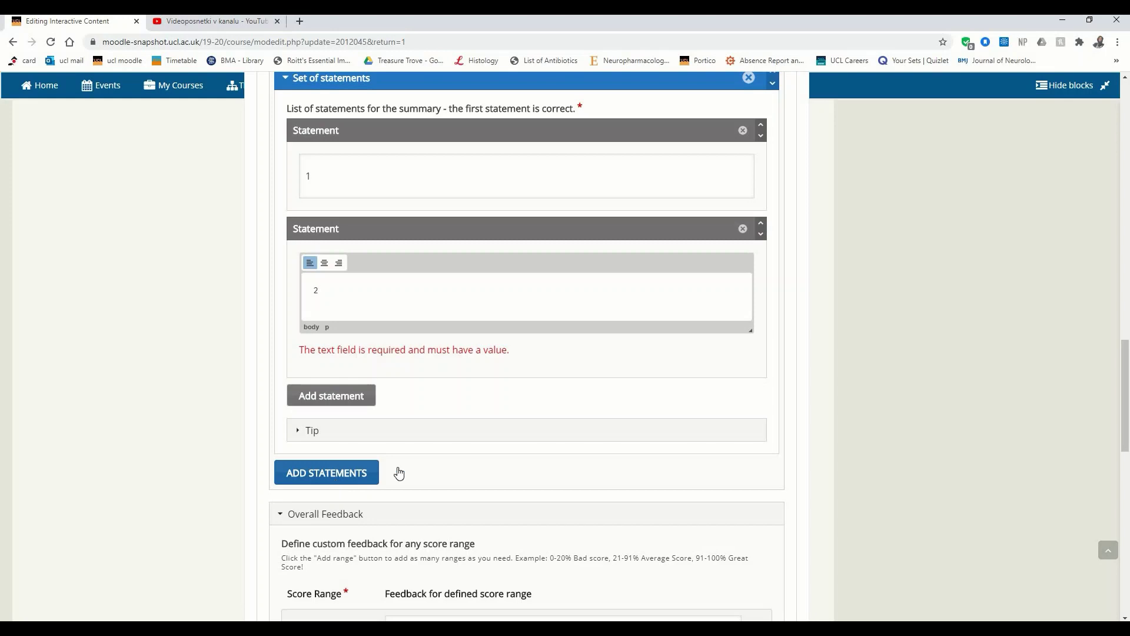
- Review the summary task's title, introduction text, statement sets, overall feedback and display time
scroll(424, 465, up, 3)
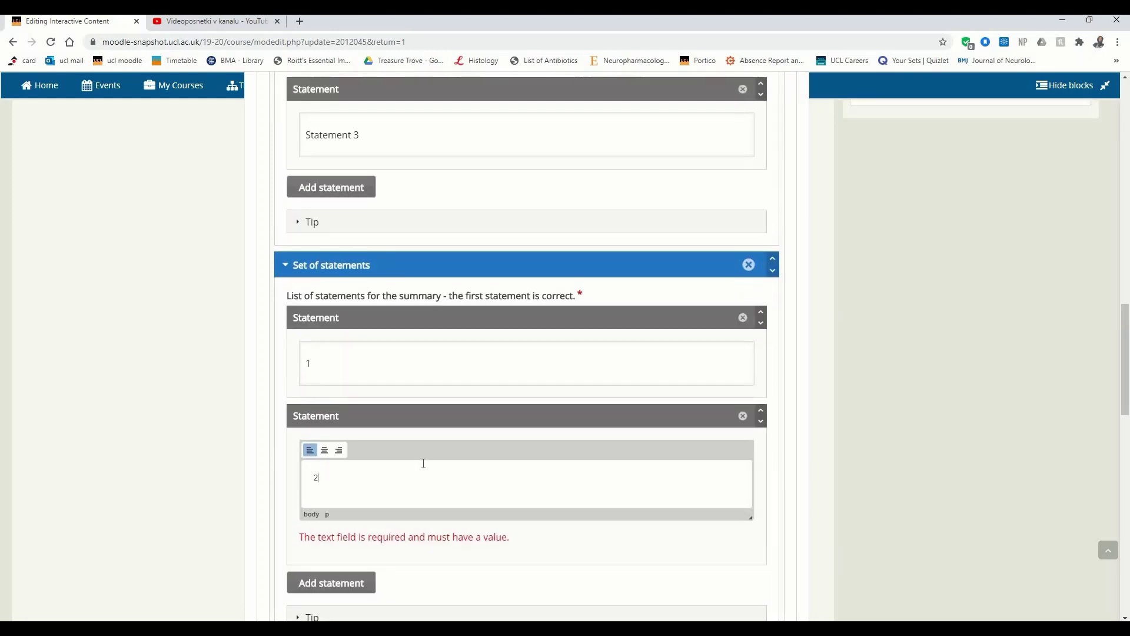
scroll(423, 463, up, 2)
scroll(423, 463, up, 10)
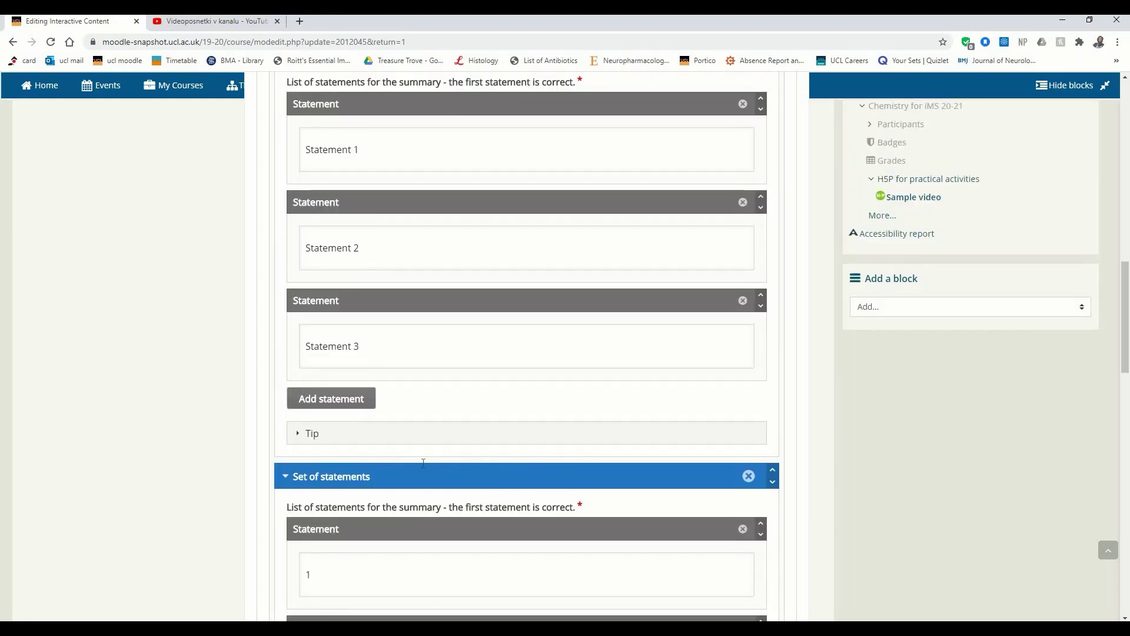
scroll(424, 463, up, 1)
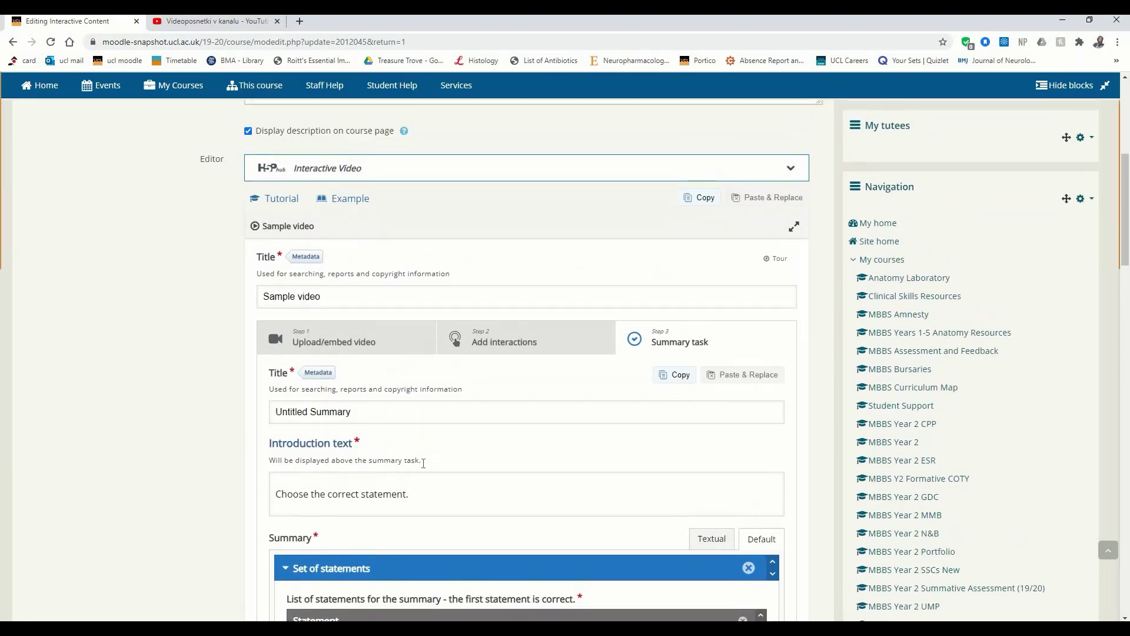
scroll(738, 329, down, 17)
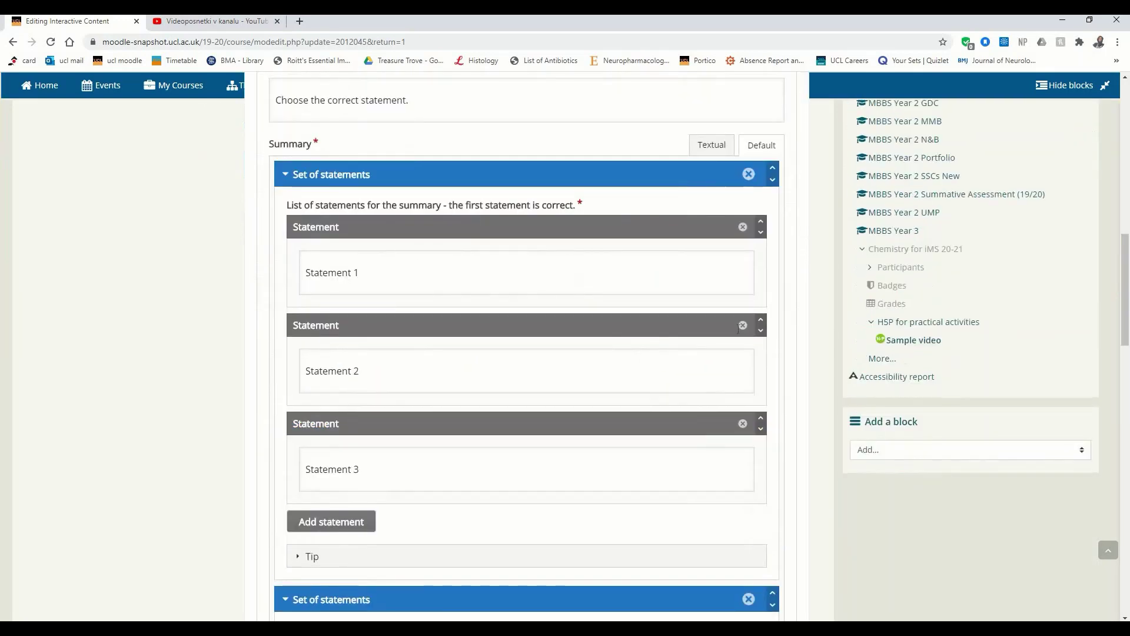
scroll(739, 335, down, 4)
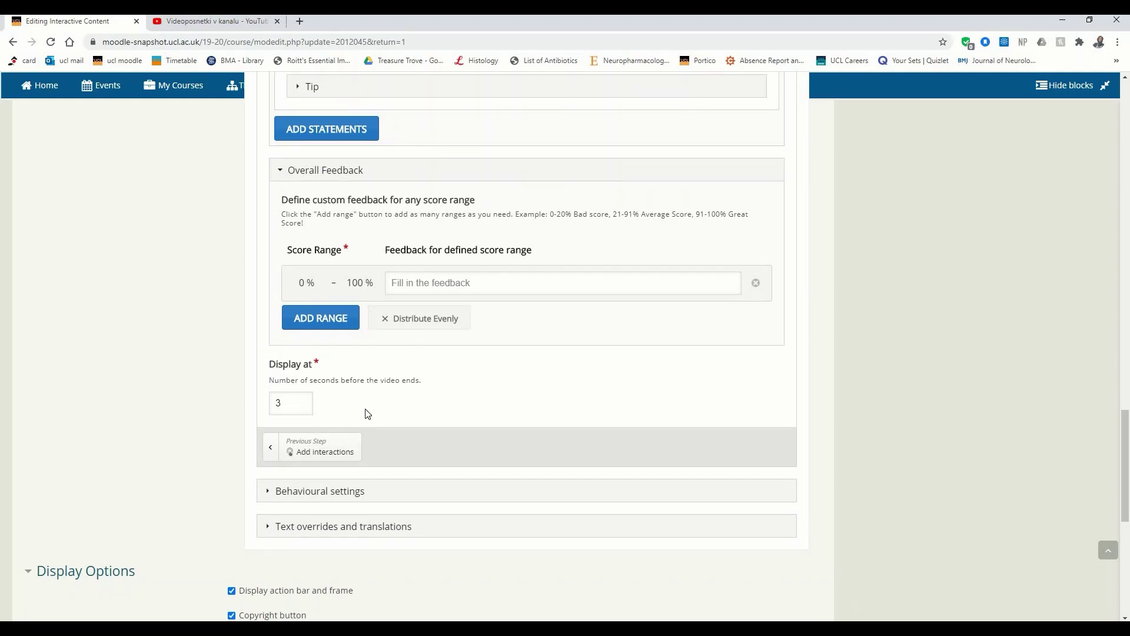
scroll(365, 412, up, 20)
scroll(366, 412, down, 3)
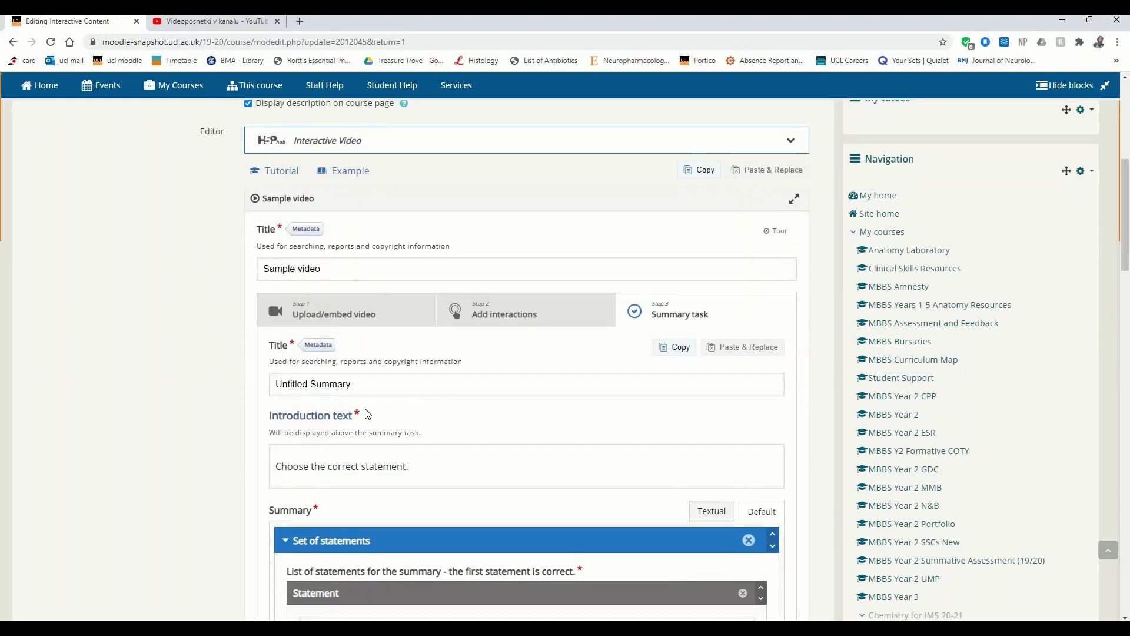
scroll(365, 414, down, 15)
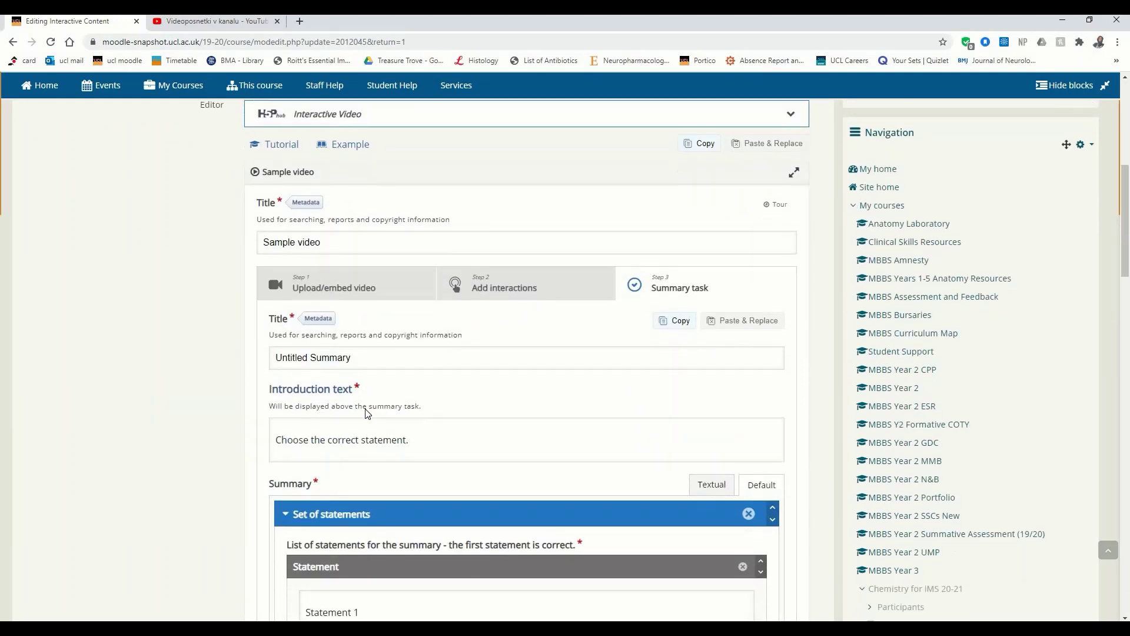
scroll(365, 412, down, 8)
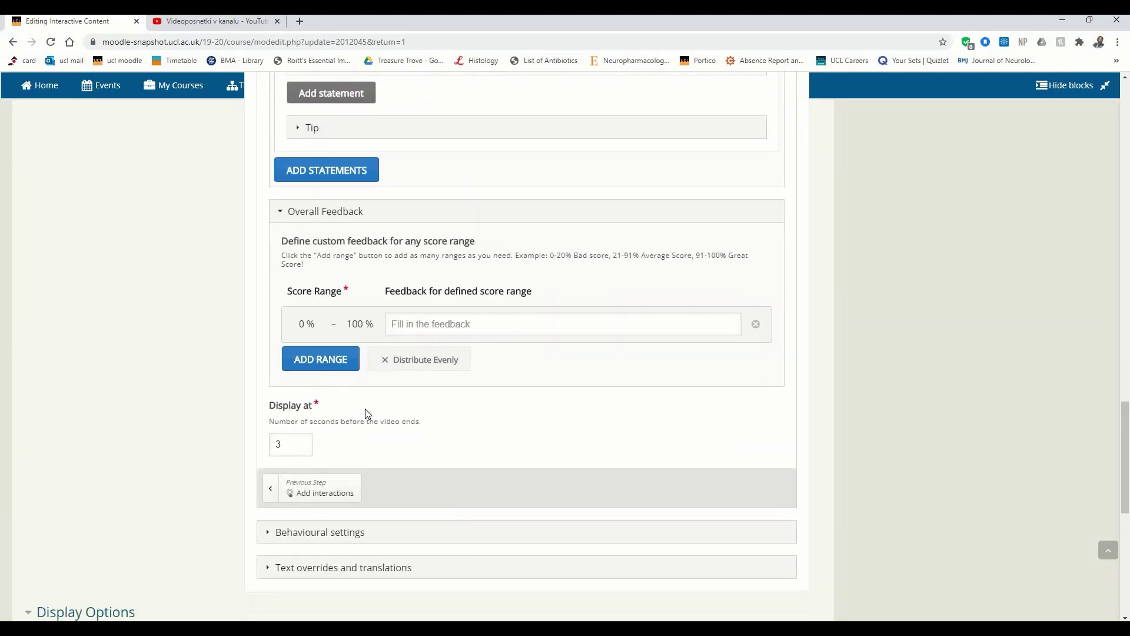
scroll(316, 522, down, 3)
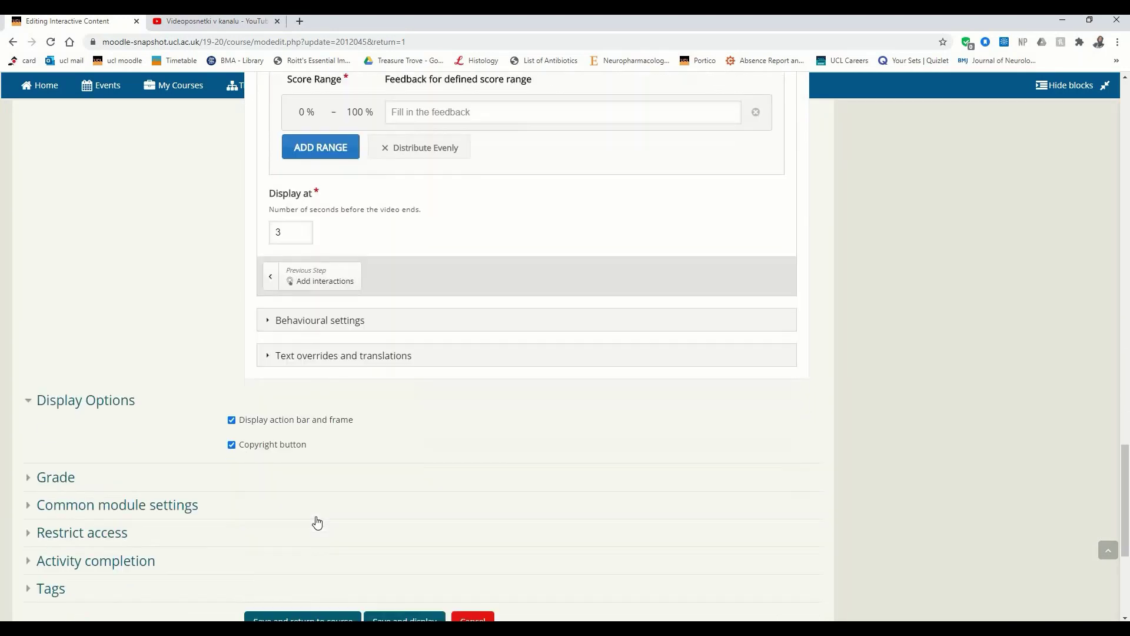
- Save and display the activity, acknowledging the data reset notice
scroll(316, 522, down, 3)
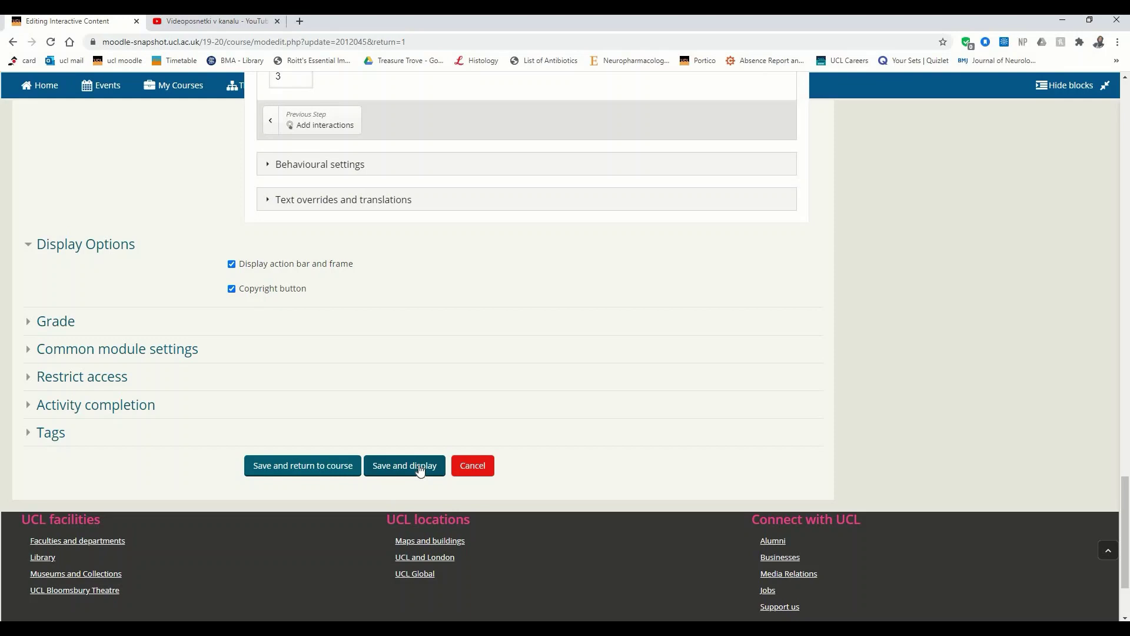
click(420, 465)
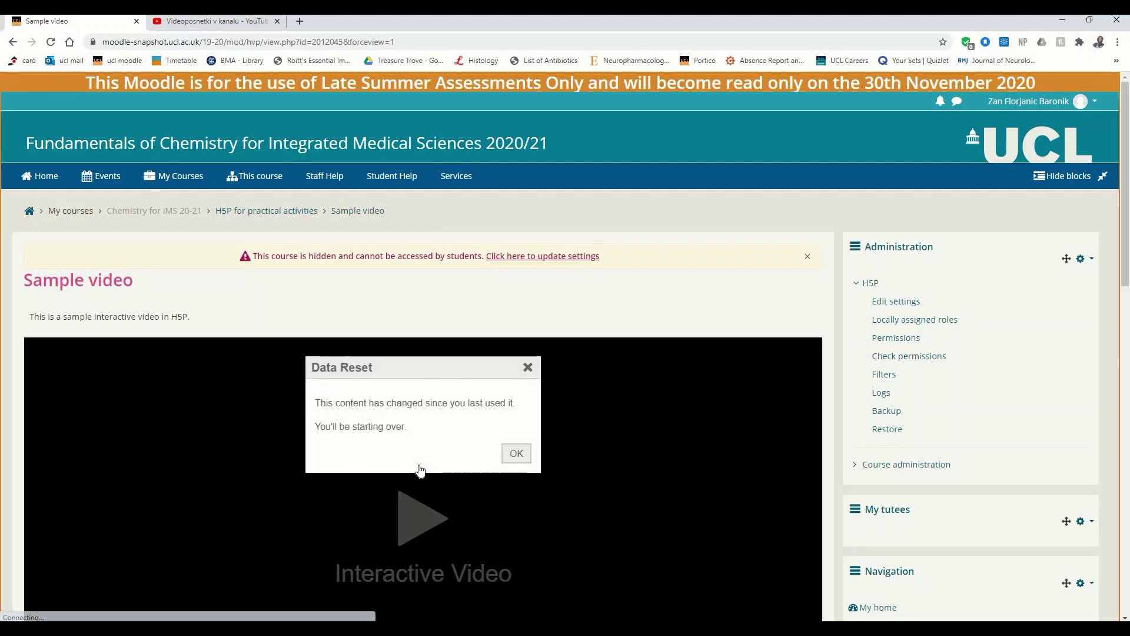
click(517, 454)
- Start playing the updated interactive video with the whole player in view
scroll(517, 460, down, 4)
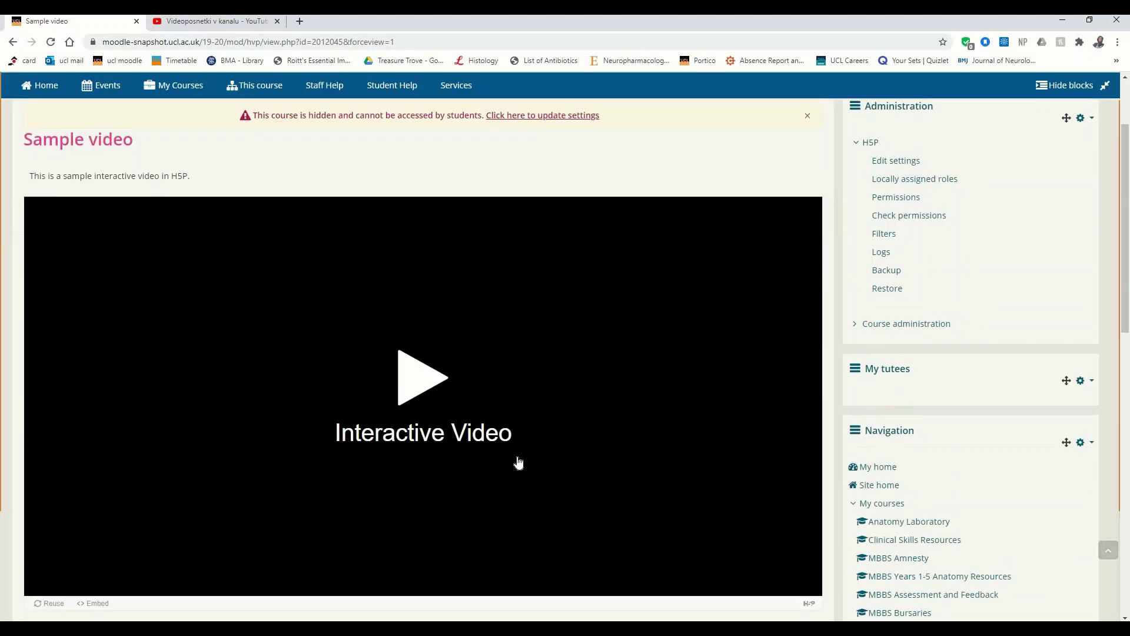
click(418, 318)
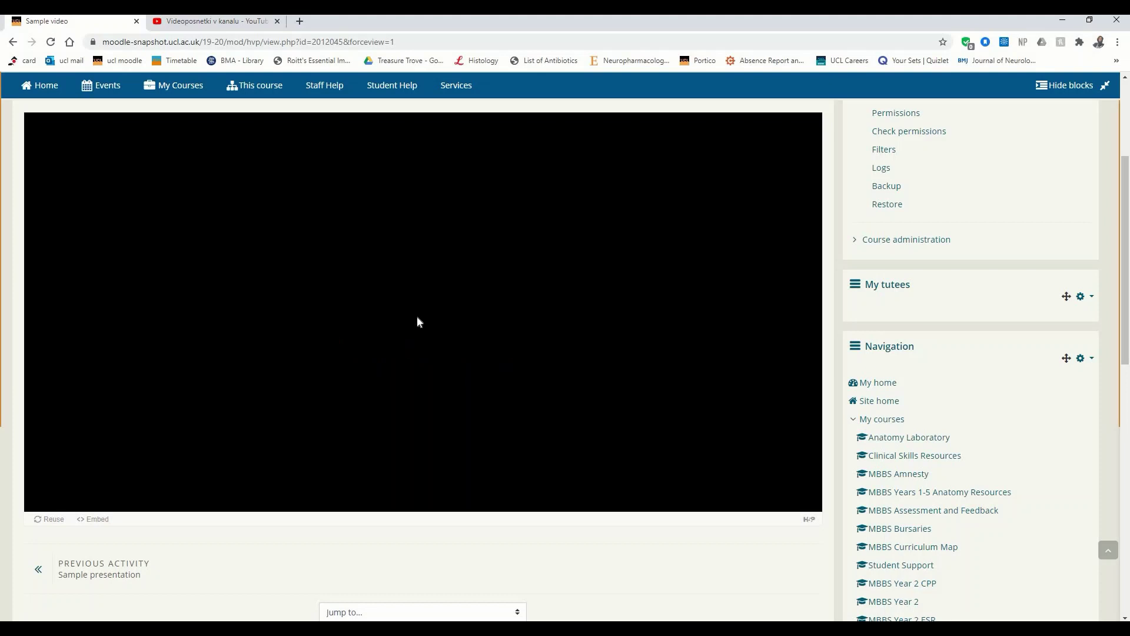
scroll(417, 318, up, 2)
scroll(418, 319, down, 1)
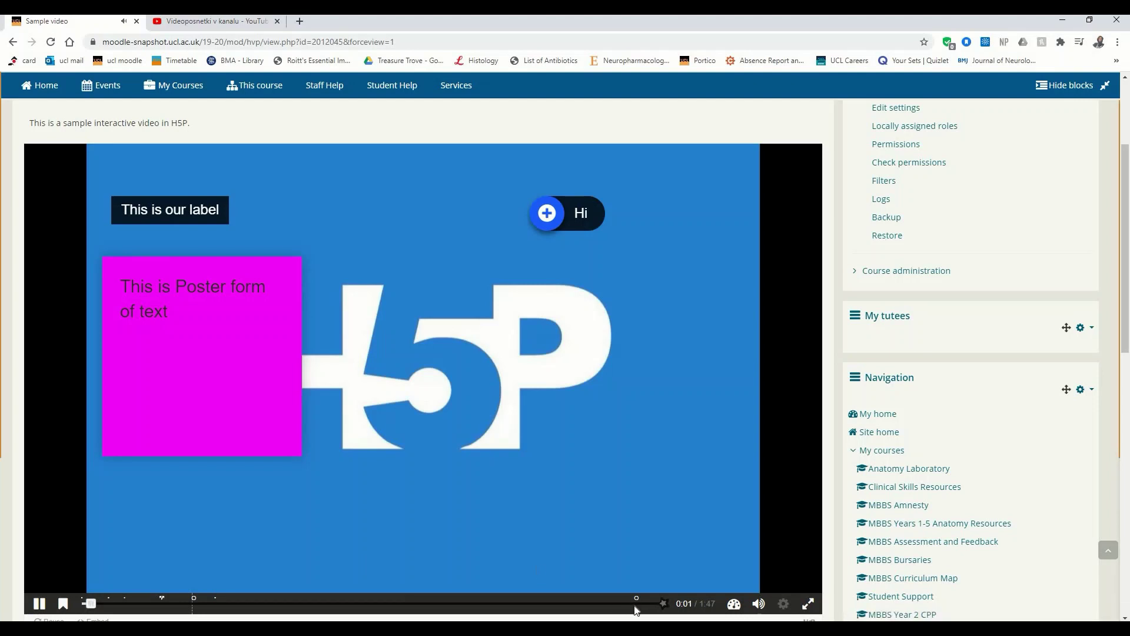
- Skip the video to the summary task at 1:44, open the summary dialog and choose "Statement 1" as the correct statement
click(636, 603)
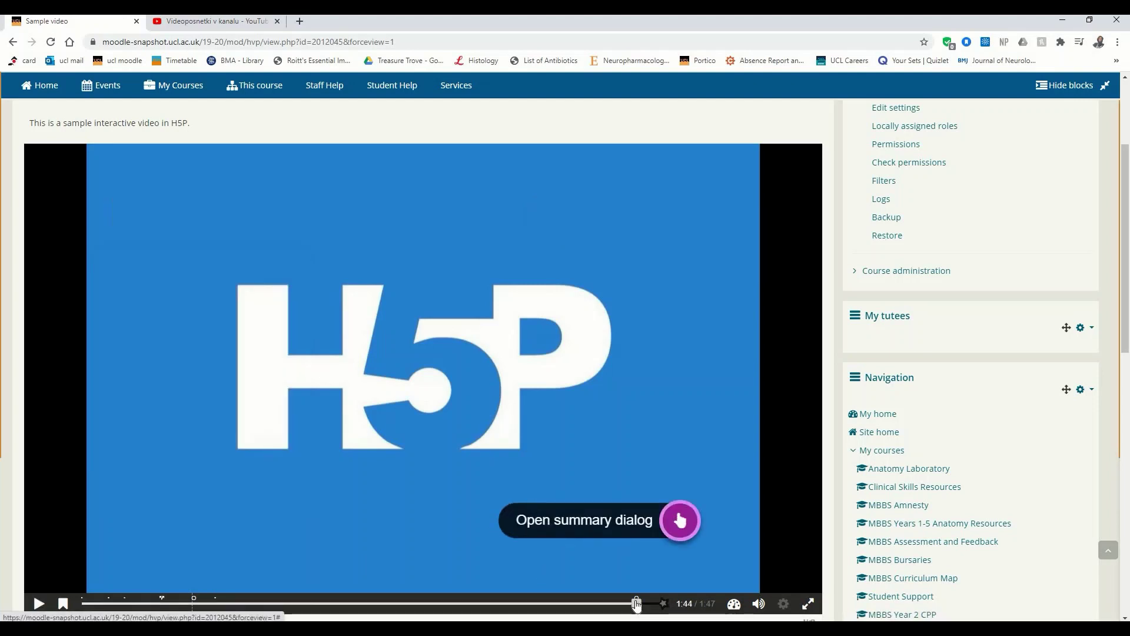
drag(636, 606, 613, 603)
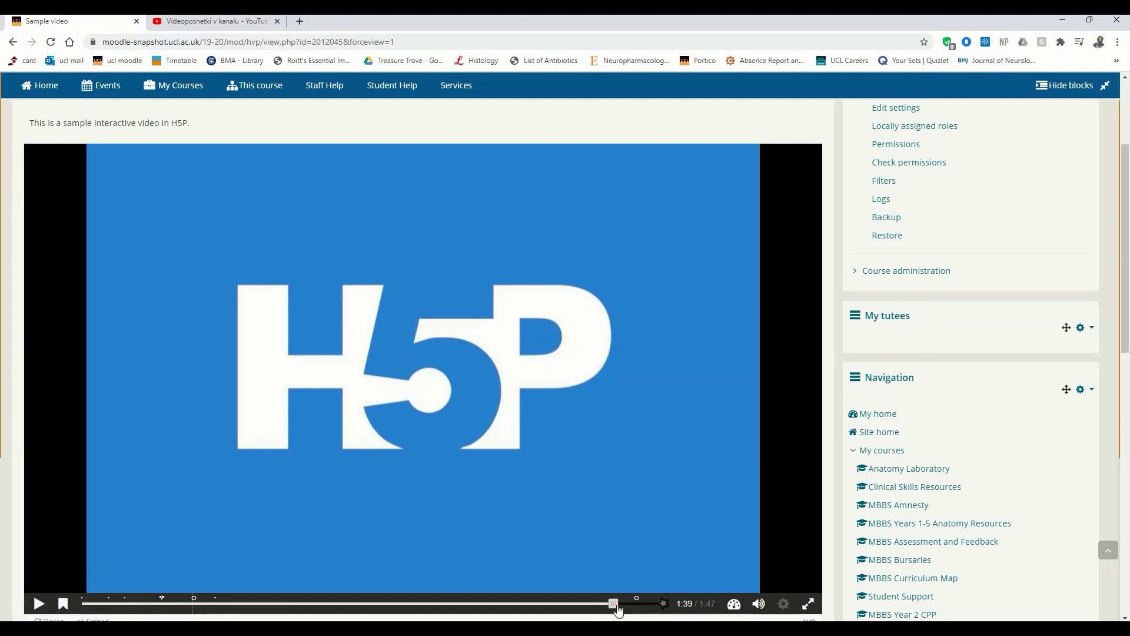
drag(628, 609, 641, 606)
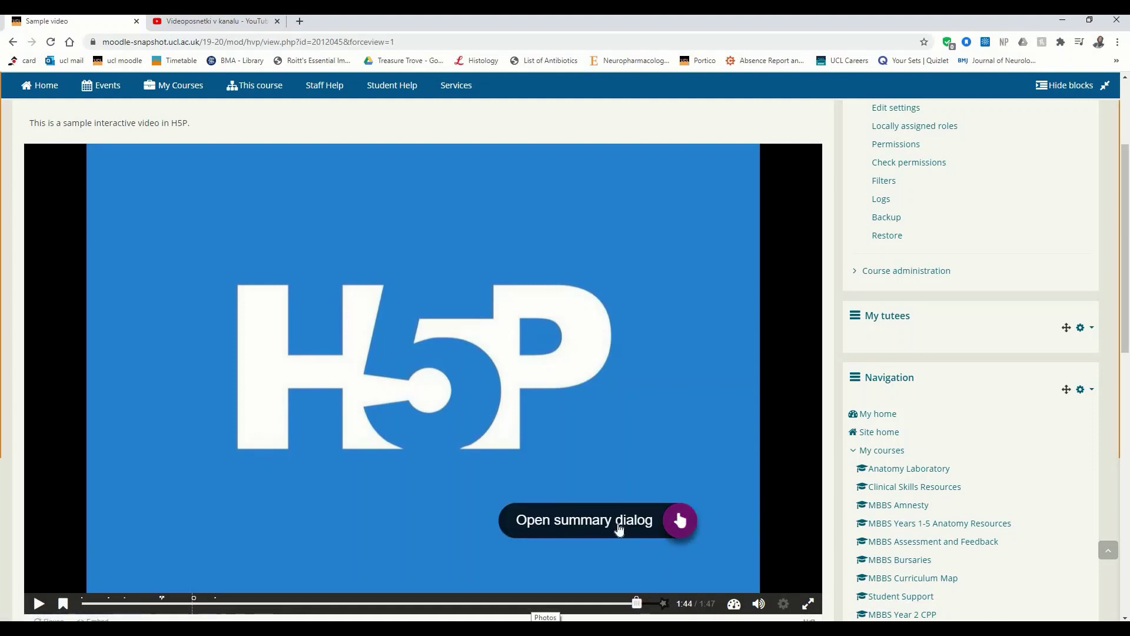
click(678, 521)
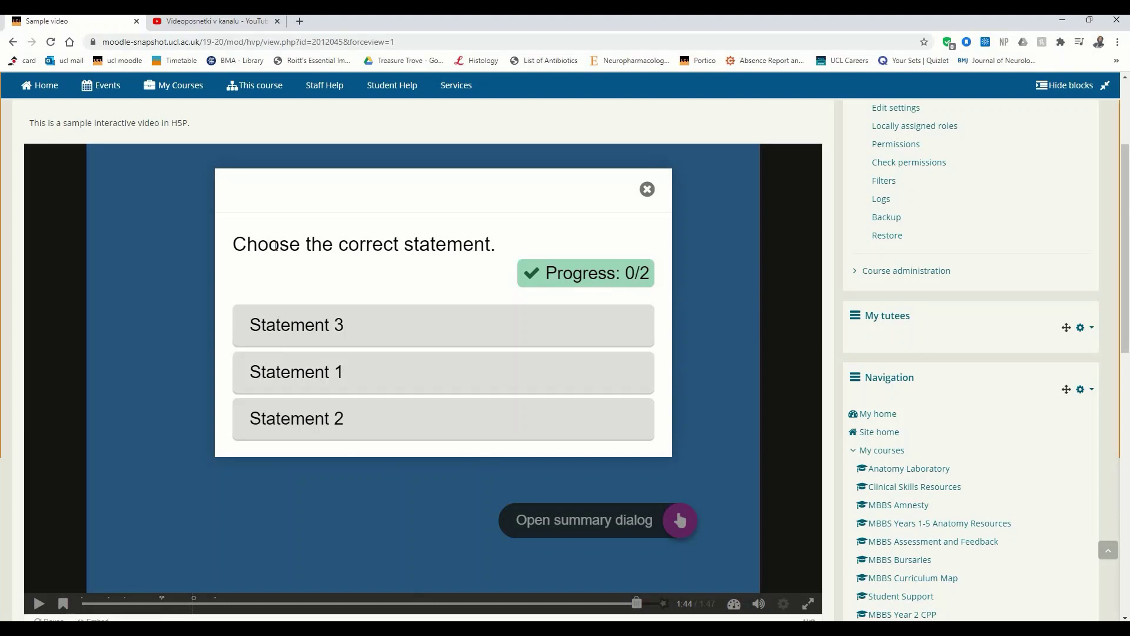
click(401, 385)
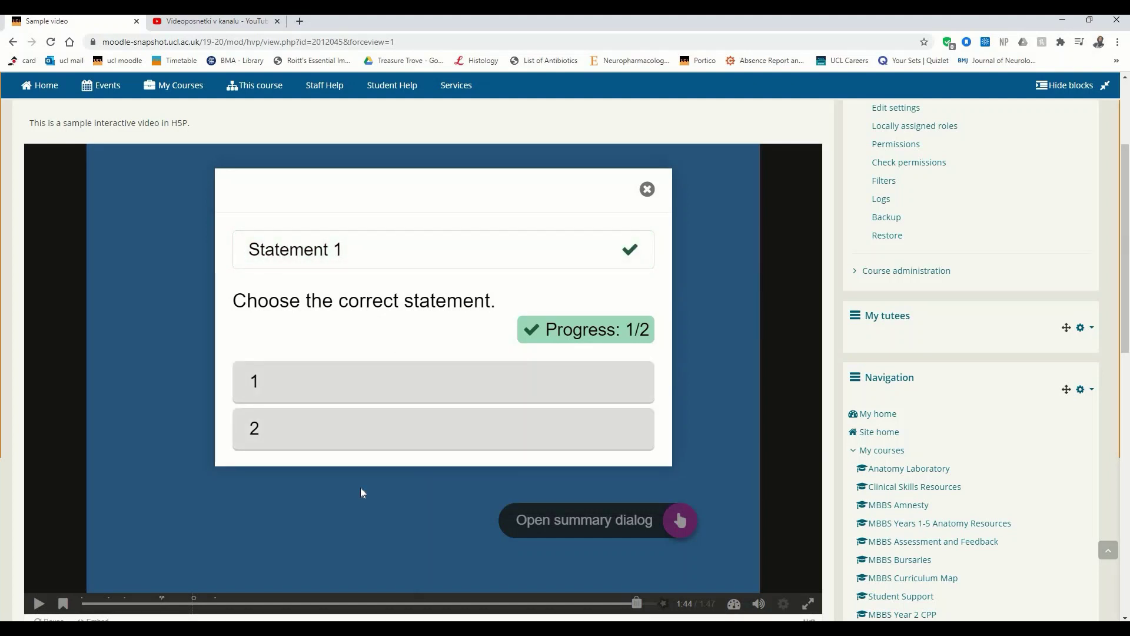
- Choose "1" as the second set's correct statement and open the video's submission screen to review the answered questions and score
click(346, 374)
click(605, 399)
click(665, 604)
scroll(553, 451, up, 3)
scroll(552, 451, down, 6)
scroll(553, 451, up, 2)
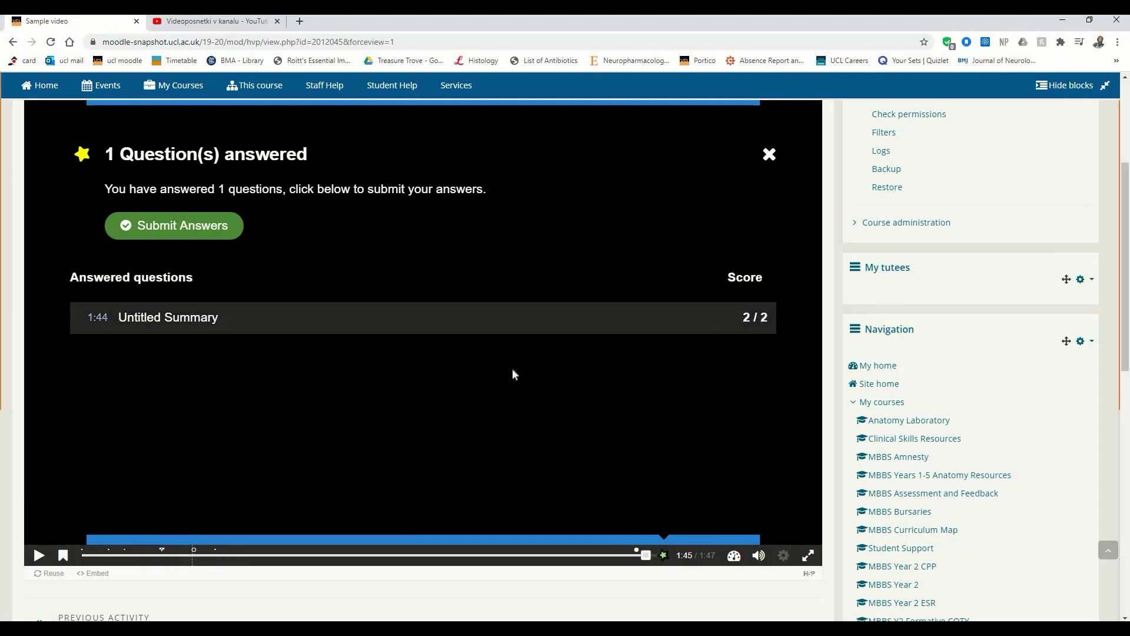
scroll(512, 368, up, 1)
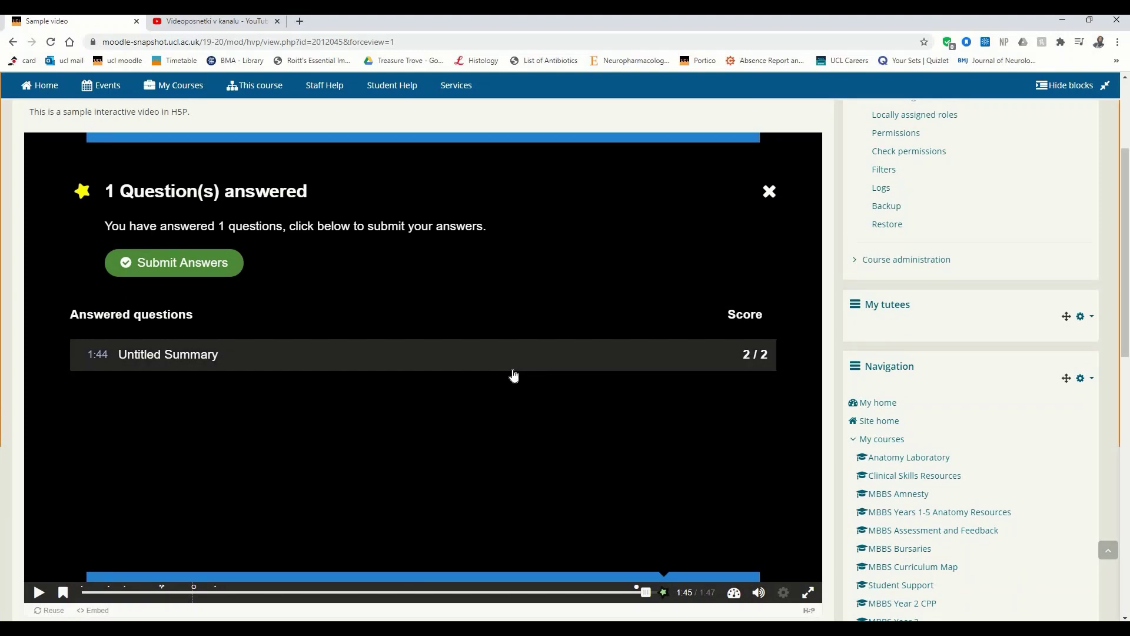
scroll(513, 375, down, 2)
scroll(513, 375, up, 5)
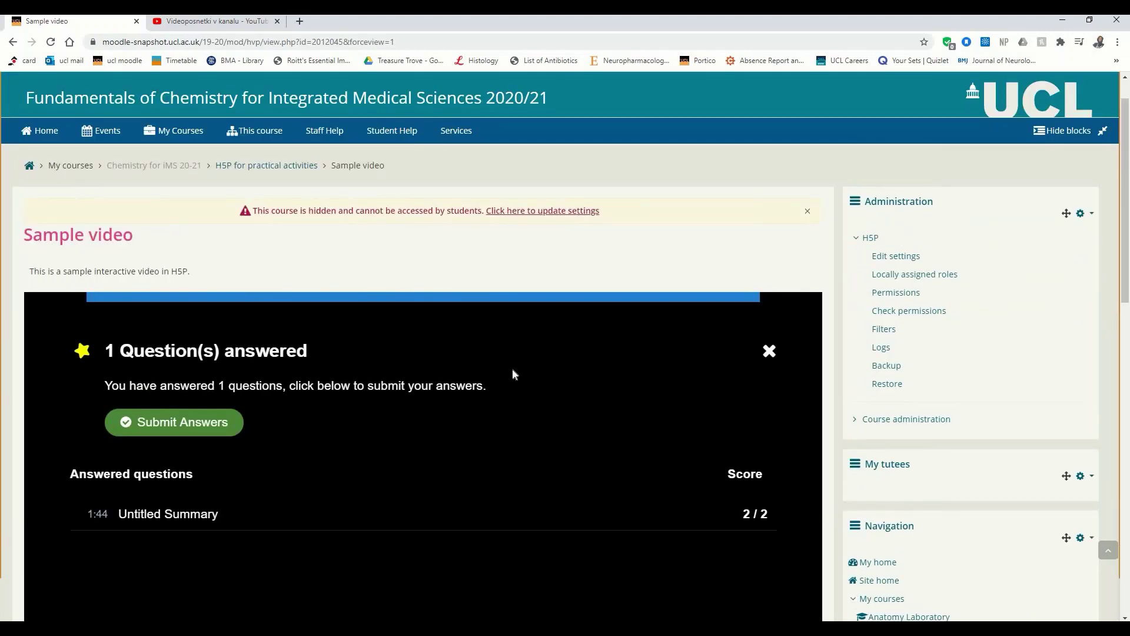
- Return to the course's "H5P for practical activities" section and turn editing off
click(292, 169)
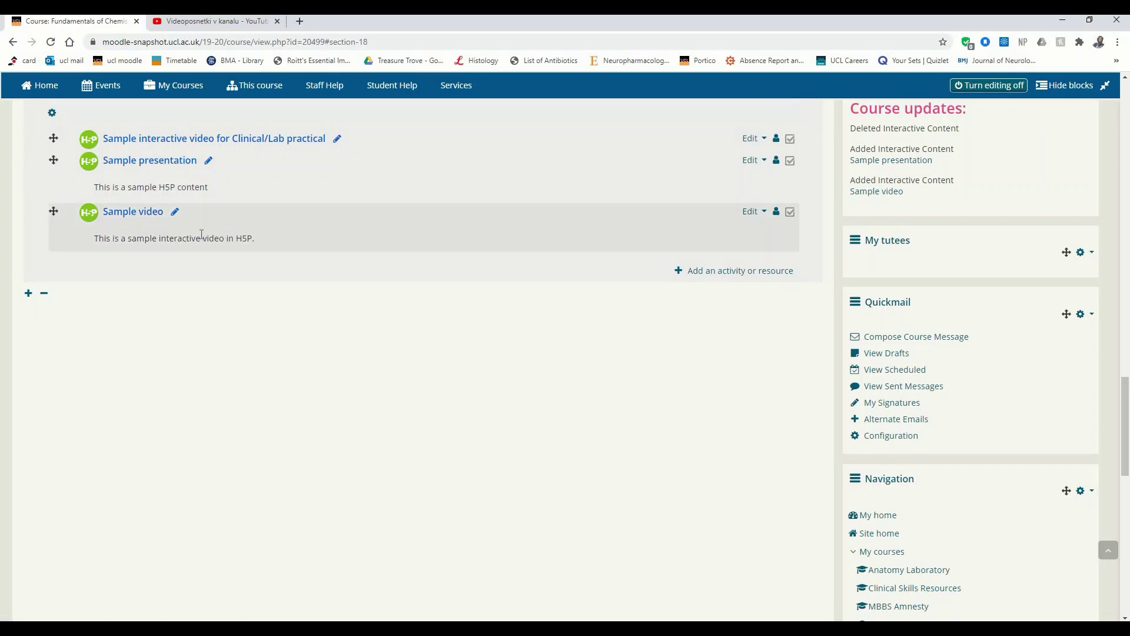
scroll(201, 234, up, 1)
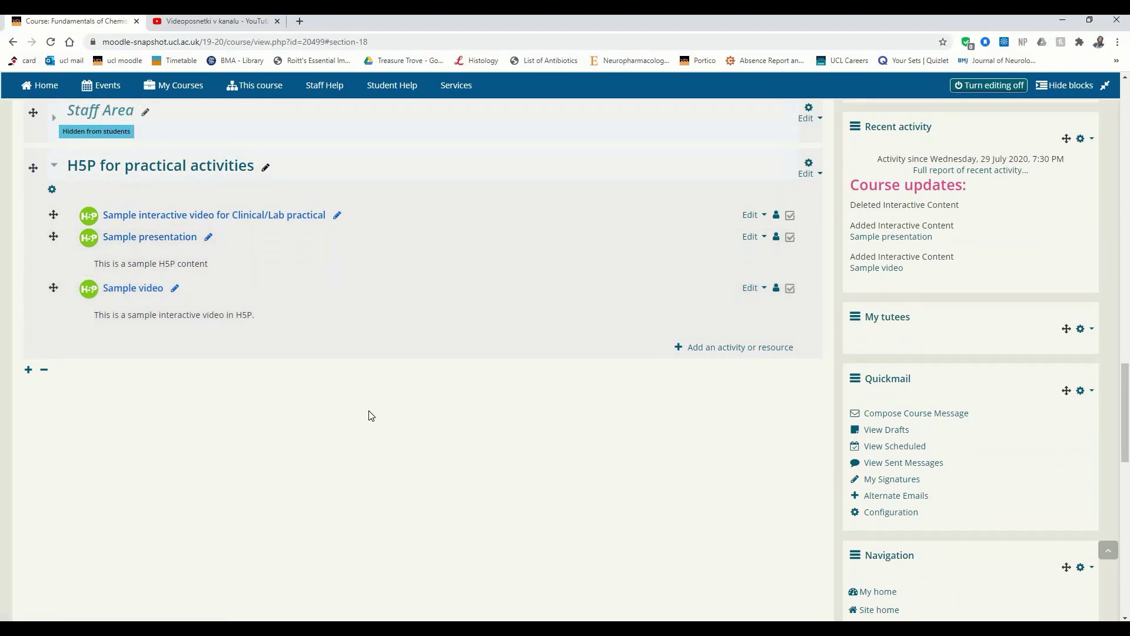
scroll(369, 415, up, 3)
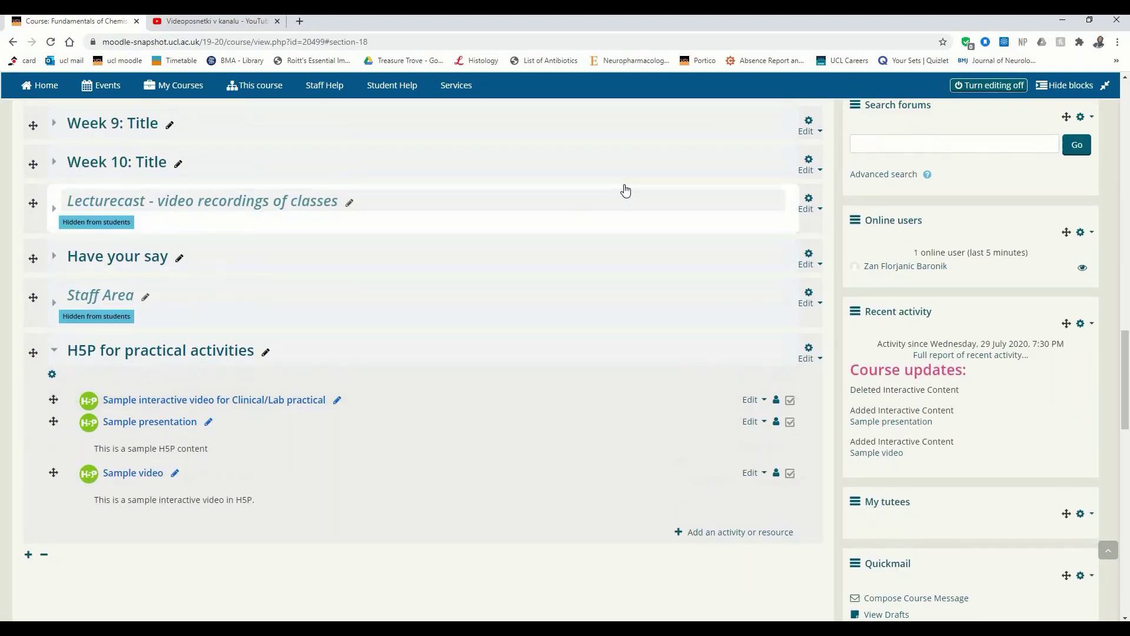
click(1017, 88)
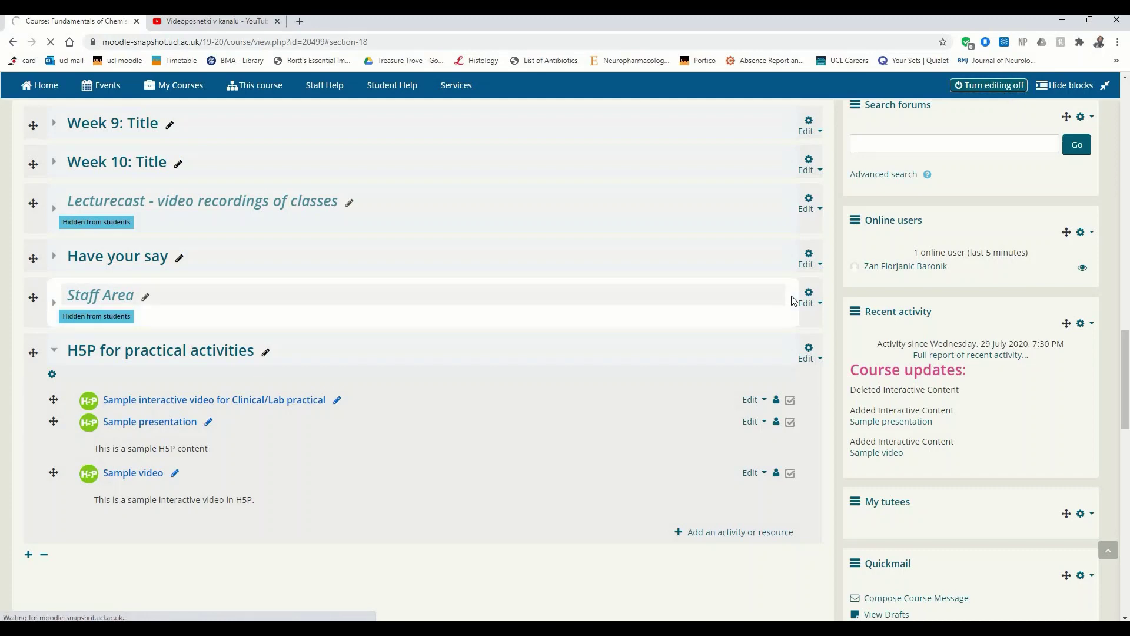